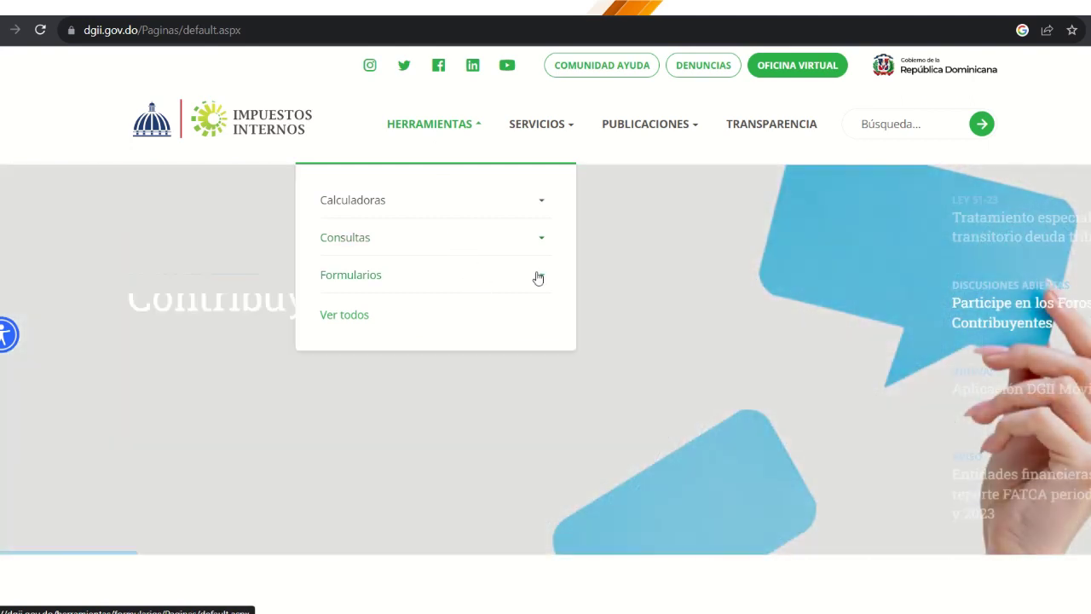
Step: On the DGII site, go through Herramientas > Formularios to the Formatos Envíos de Datos page
{"action": "left_click", "coordinate": [535, 276]}
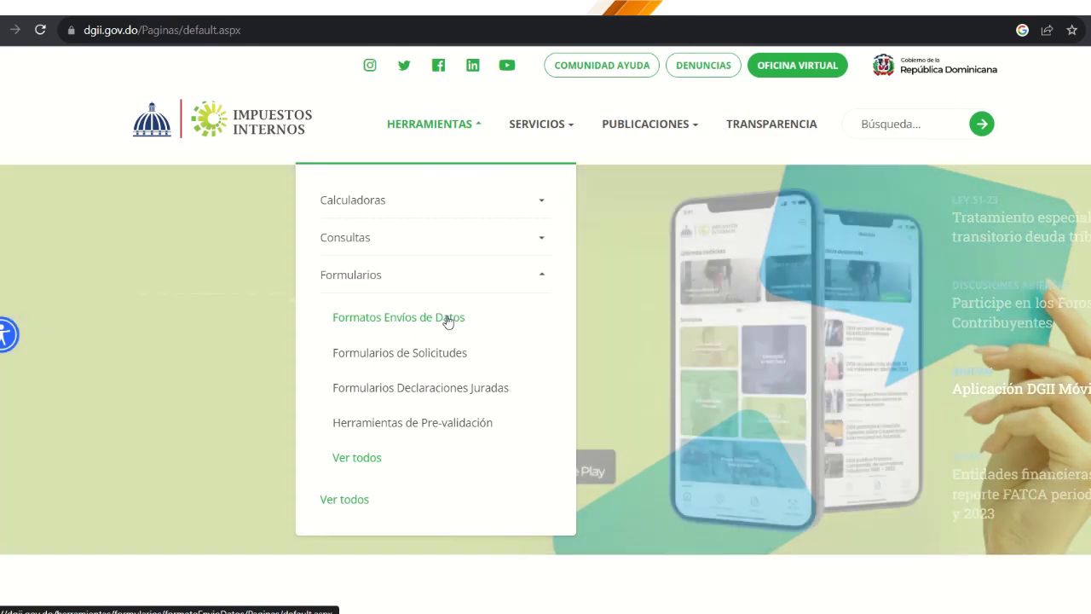
{"action": "left_click", "coordinate": [447, 320]}
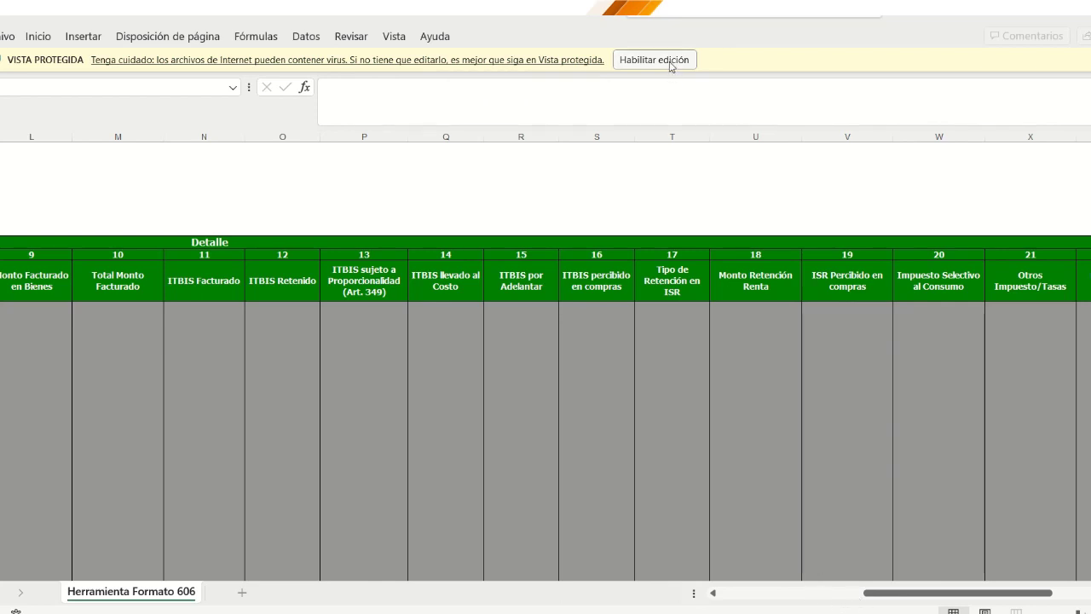
Step: Choose 'Habilitar edición' on the Protected View bar of the Formato 606 workbook
{"action": "left_click", "coordinate": [670, 62]}
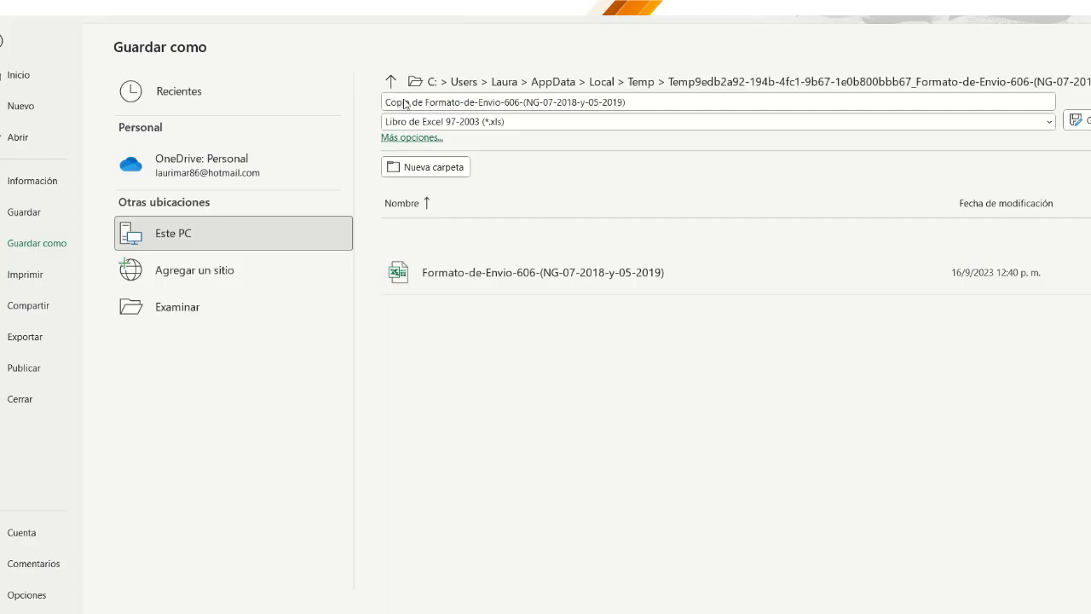
Step: Save the template under the file name '606 agosto 2023'
{"action": "triple_click", "coordinate": [487, 102]}
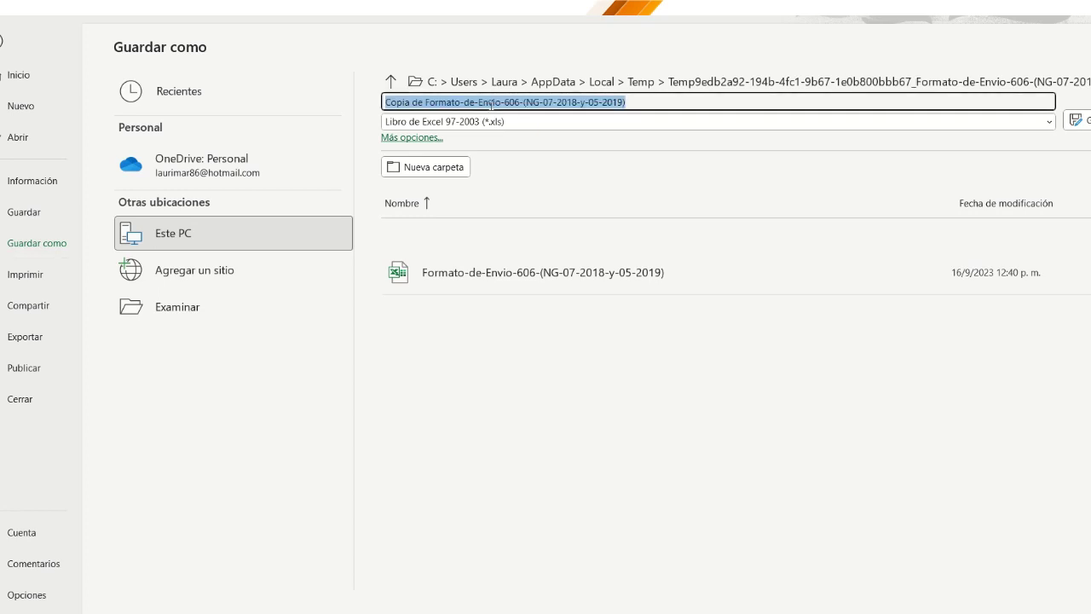
{"action": "type", "text": "606"}
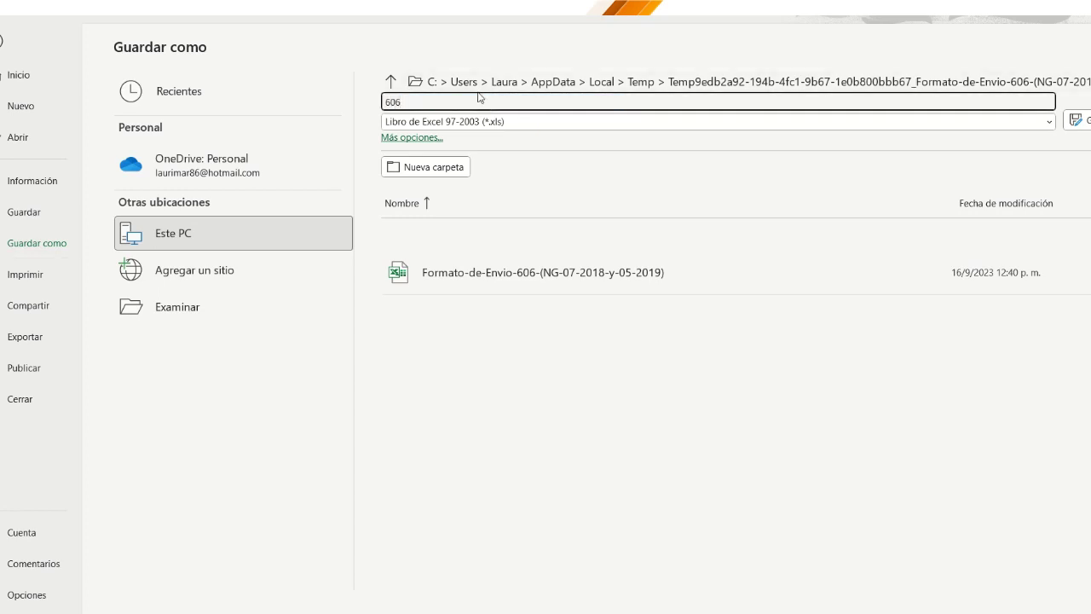
{"action": "type", "text": " agosto 2023"}
{"action": "key", "text": "Return"}
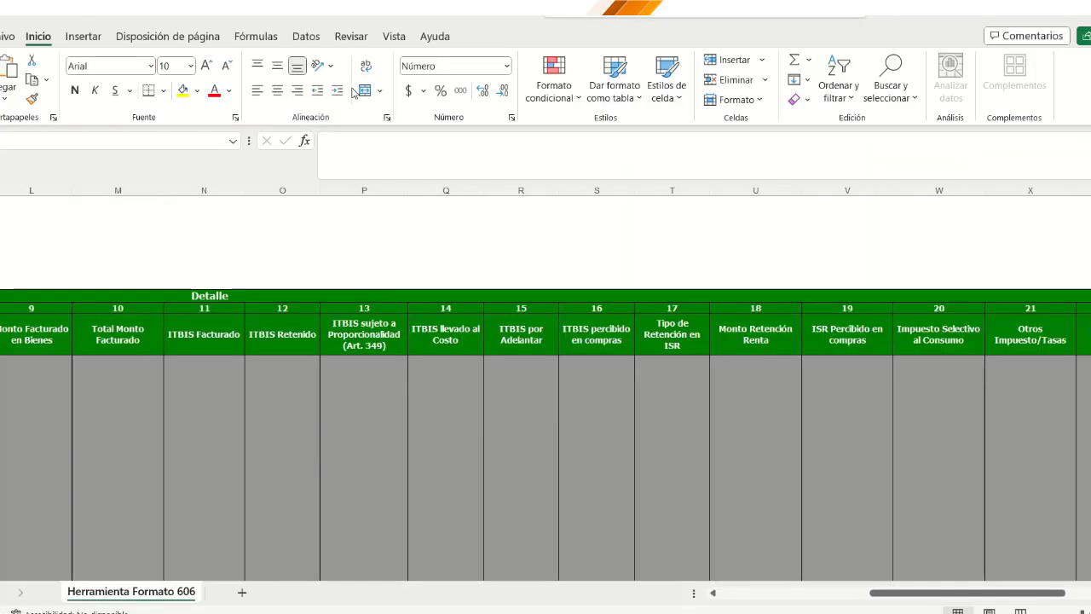
Step: Scroll back to column A and select the RNC o Cédula cell C4
{"action": "left_click", "coordinate": [743, 594]}
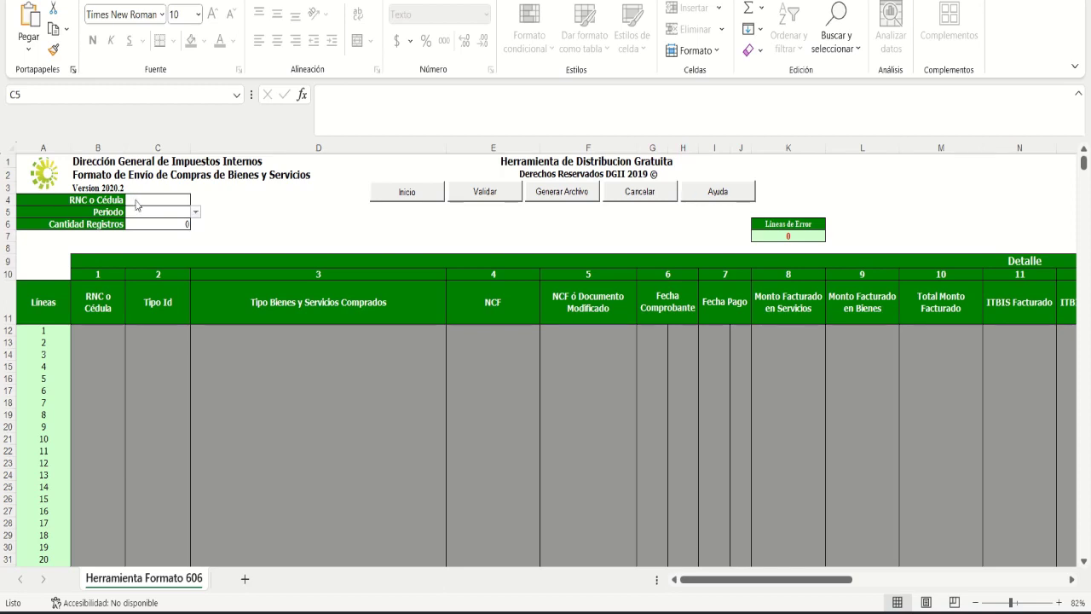
{"action": "left_click", "coordinate": [136, 200]}
{"action": "left_click", "coordinate": [135, 200]}
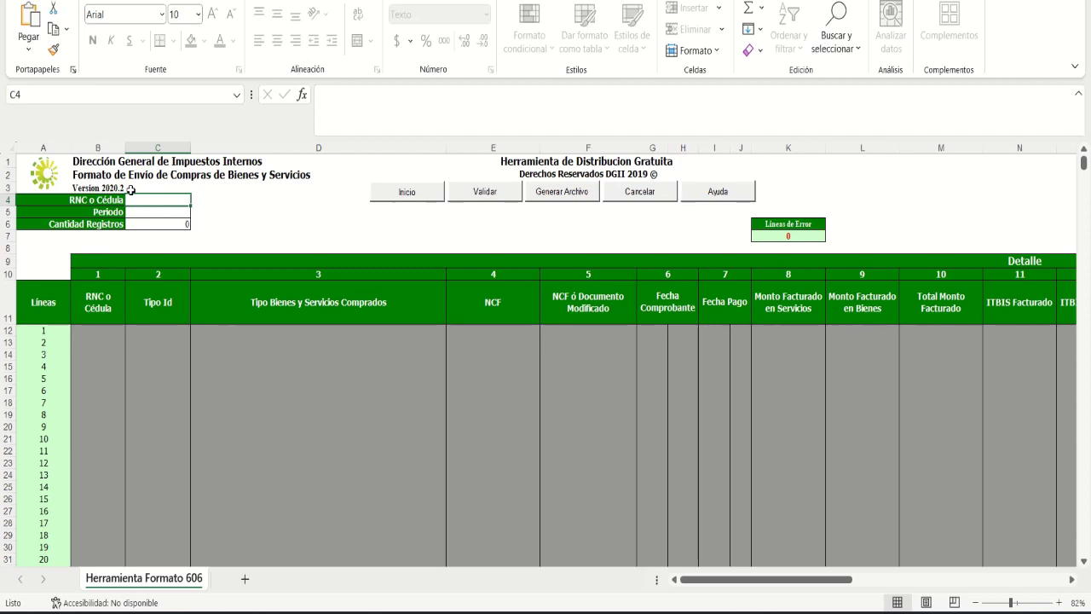
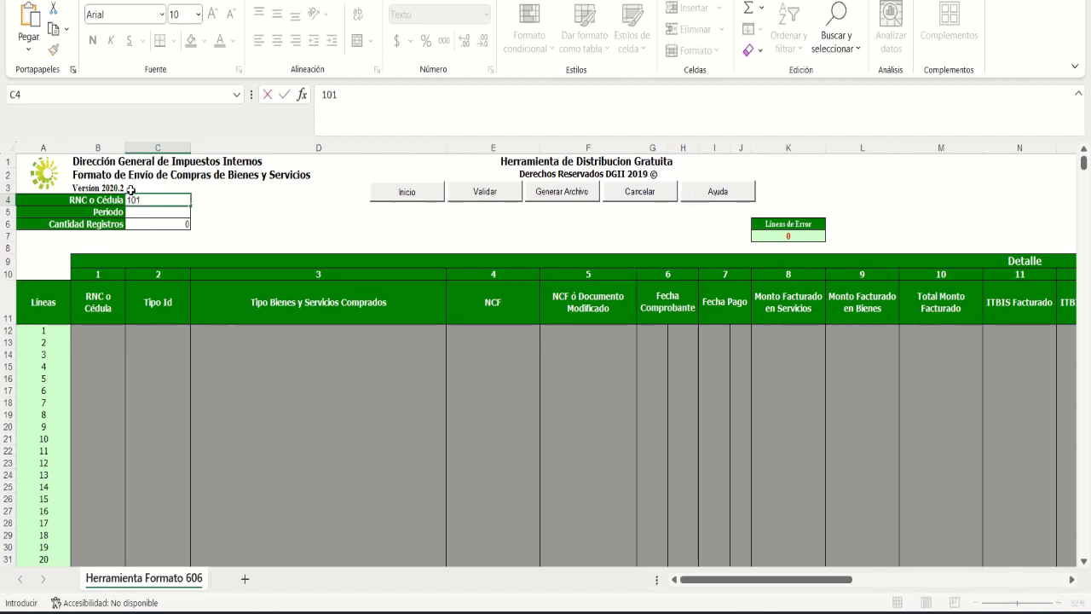
Step: Enter the company's RNC in C4, choose Periodo 202308, and type 10 in Cantidad Registros
{"action": "key", "text": "Return"}
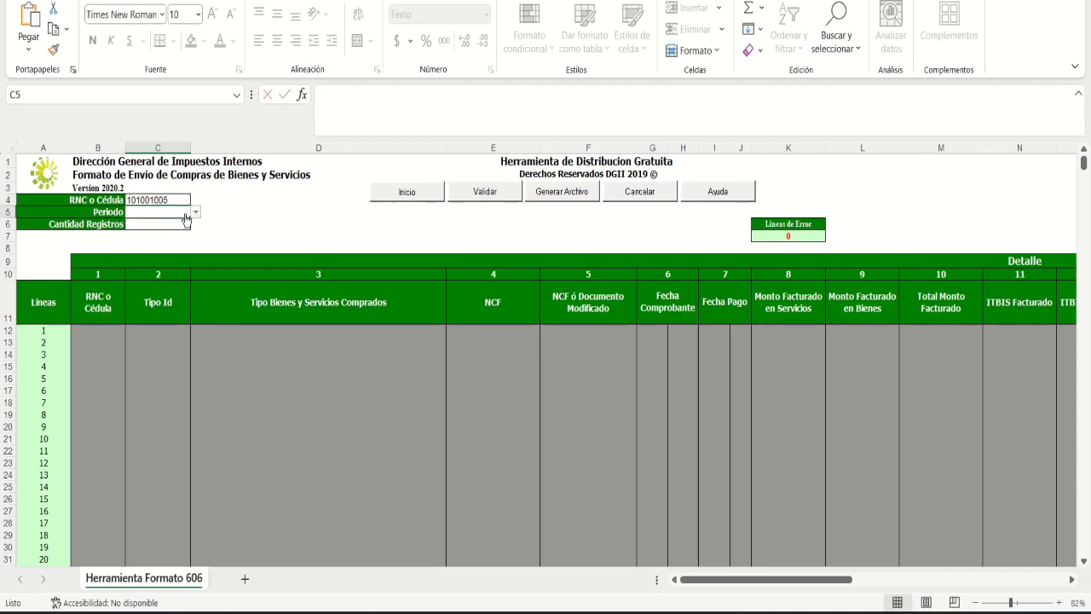
{"action": "left_click", "coordinate": [194, 213]}
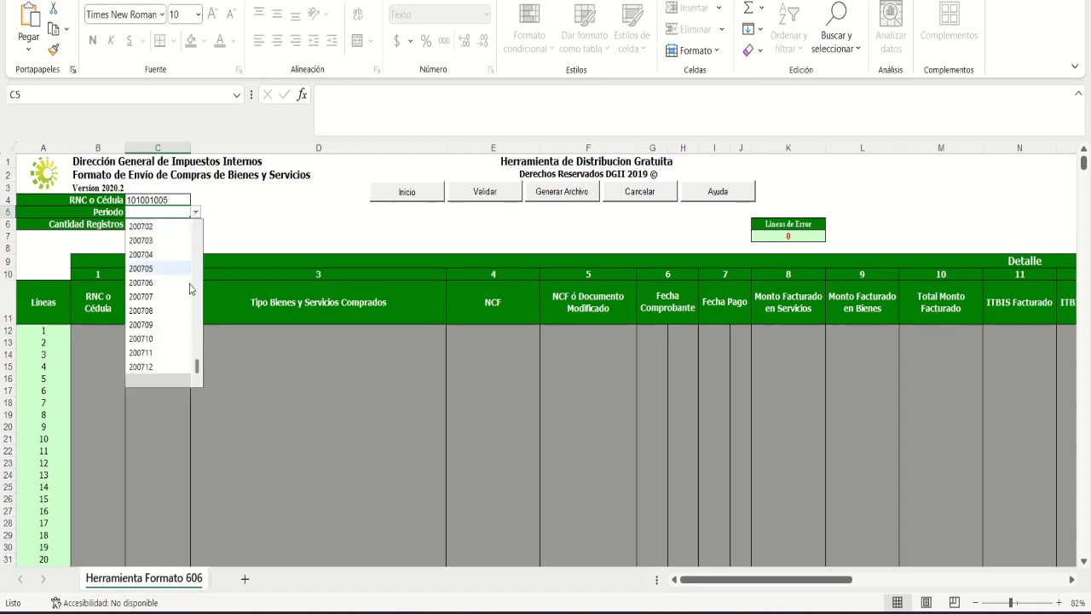
{"action": "left_click_drag", "start_coordinate": [200, 373], "coordinate": [203, 241]}
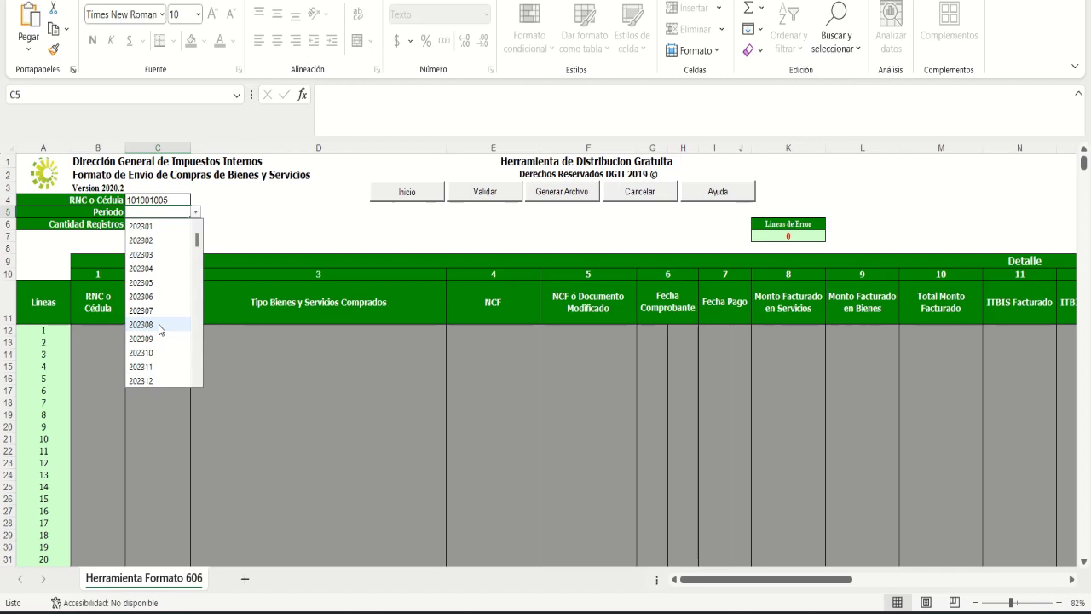
{"action": "left_click", "coordinate": [160, 328]}
{"action": "left_click", "coordinate": [145, 225]}
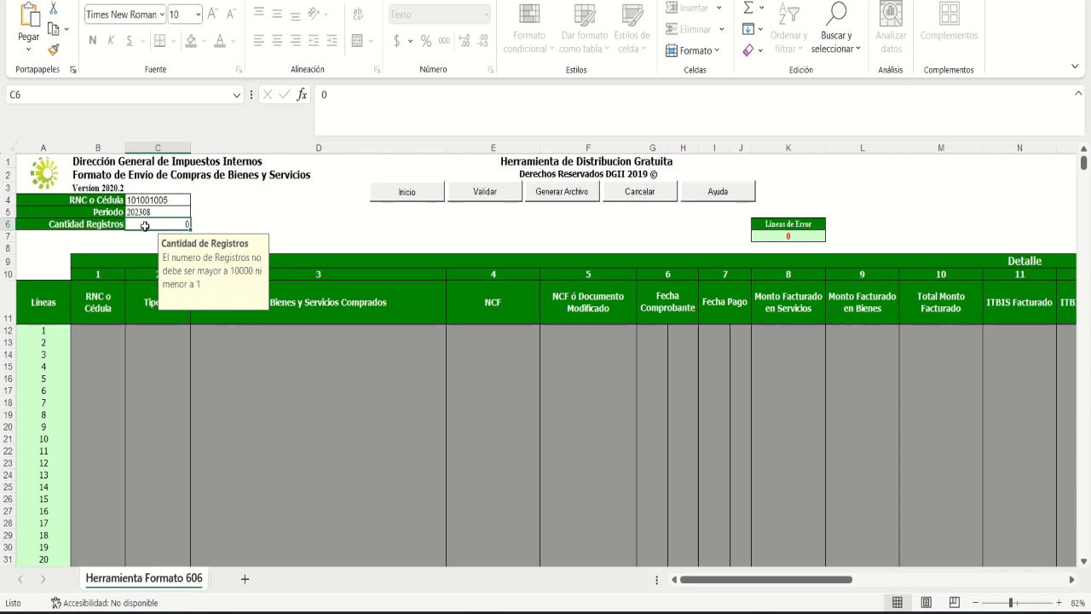
{"action": "type", "text": "10"}
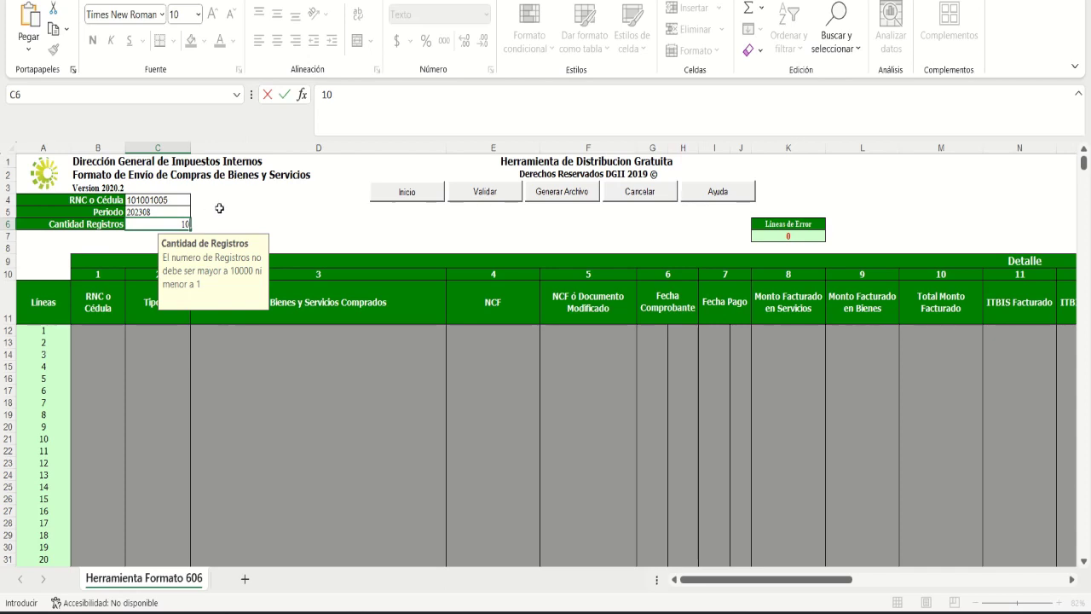
Step: Run the Inicio macro to create ten purchase lines with Tipo Id 1 and date 202308
{"action": "left_click", "coordinate": [407, 192]}
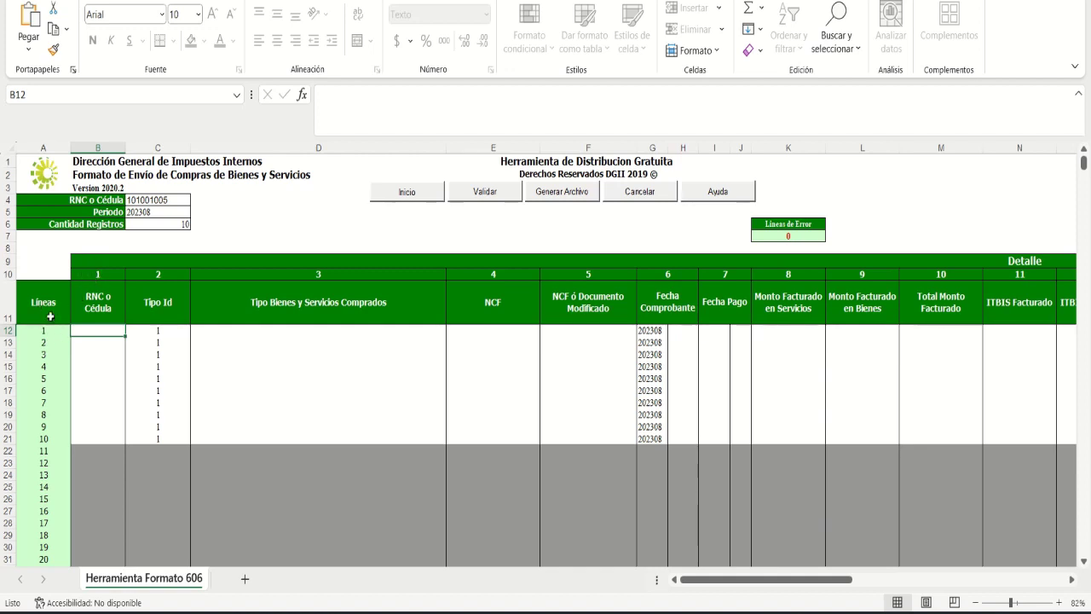
{"action": "left_click", "coordinate": [106, 276]}
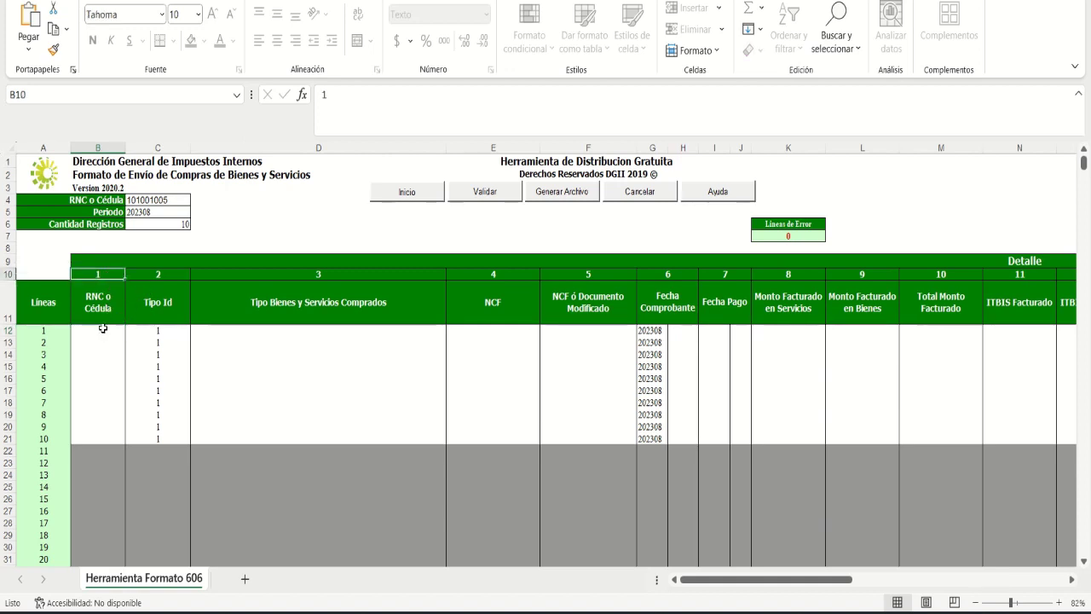
{"action": "left_click", "coordinate": [91, 307]}
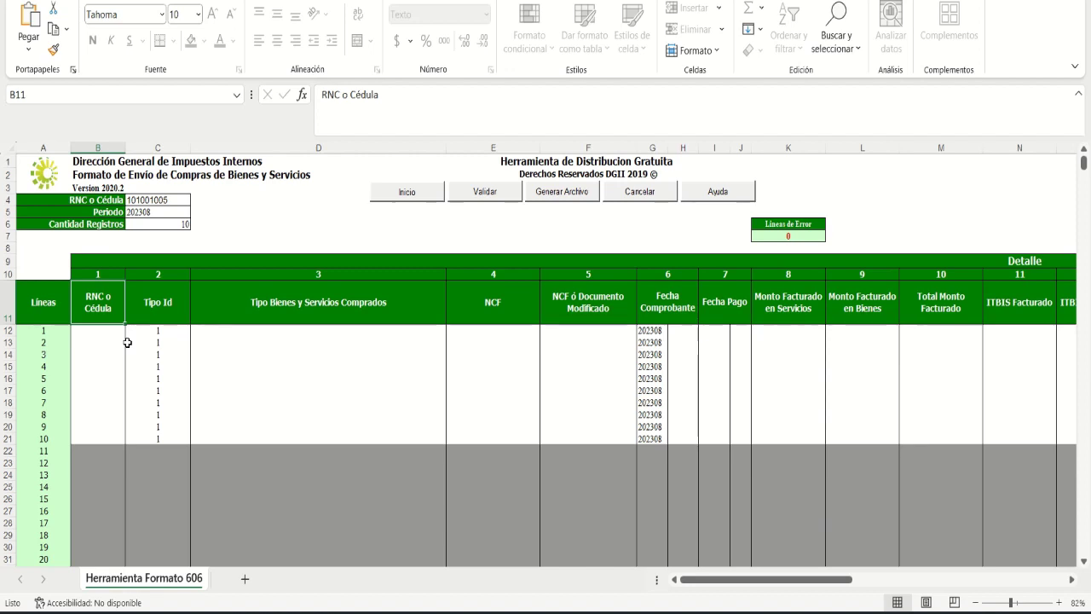
{"action": "left_click", "coordinate": [154, 302]}
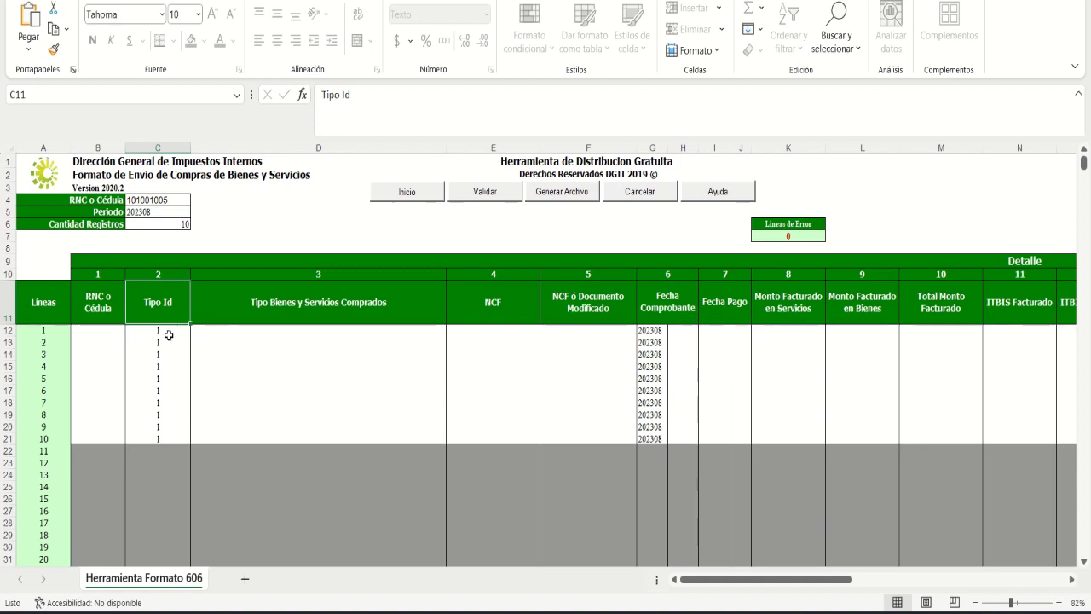
{"action": "left_click", "coordinate": [167, 333]}
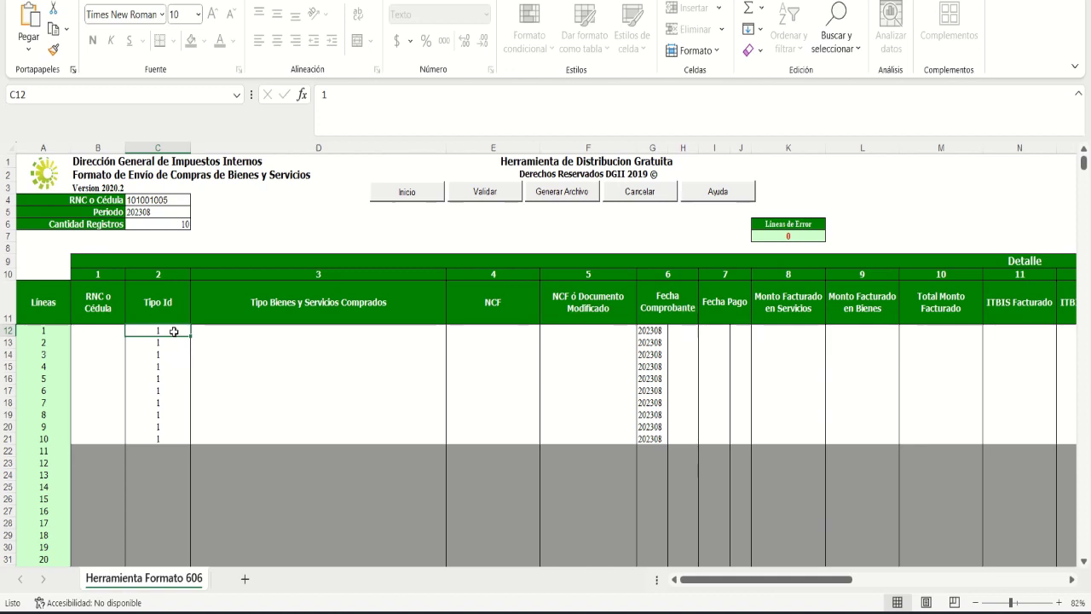
{"action": "left_click", "coordinate": [283, 338]}
{"action": "left_click", "coordinate": [286, 304]}
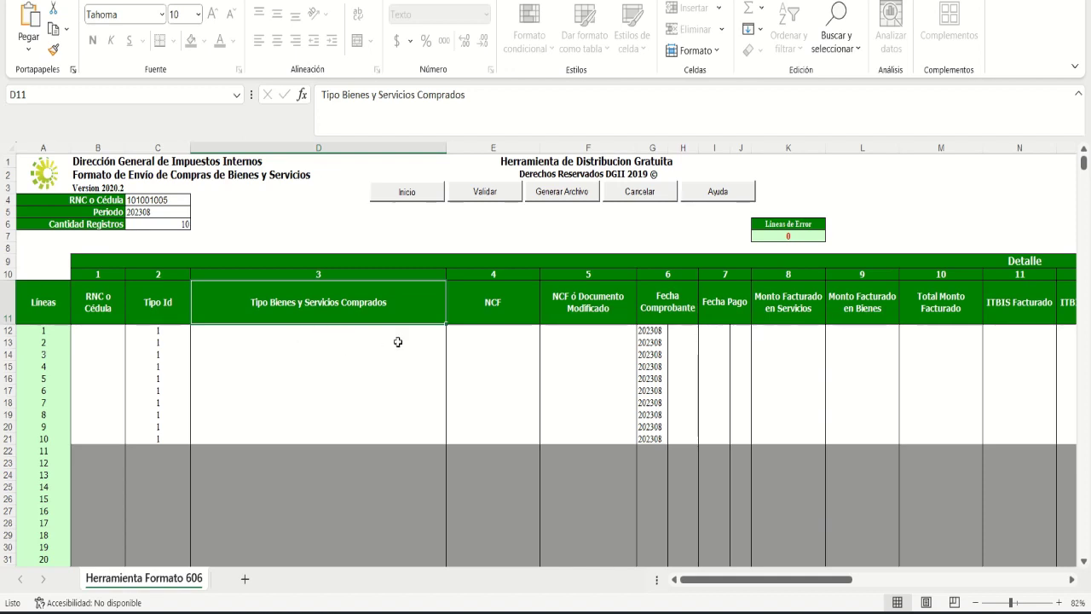
{"action": "left_click", "coordinate": [427, 337]}
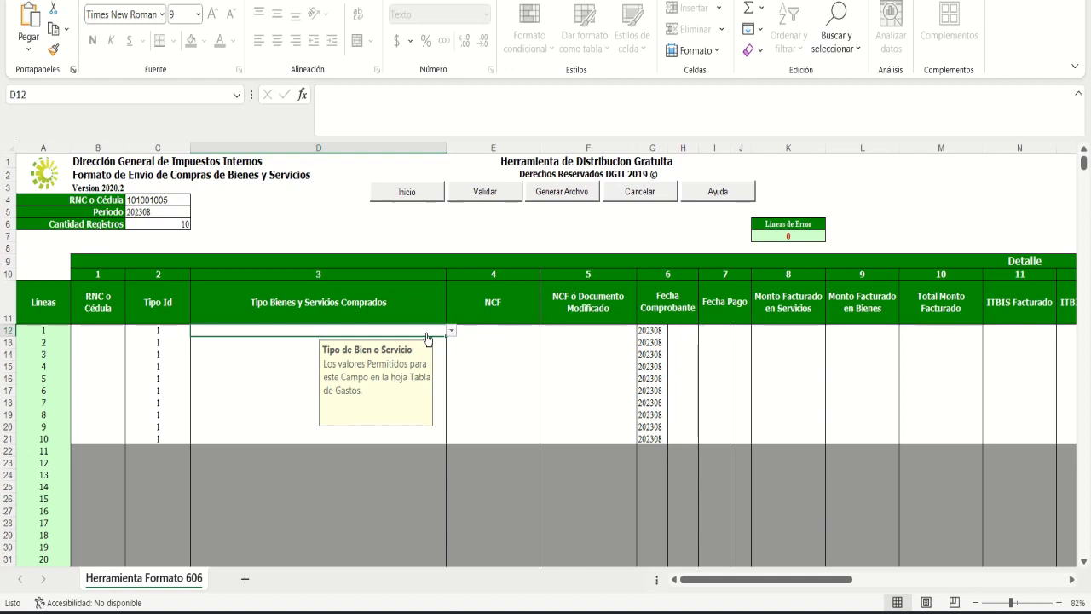
{"action": "key", "text": "alt+Down"}
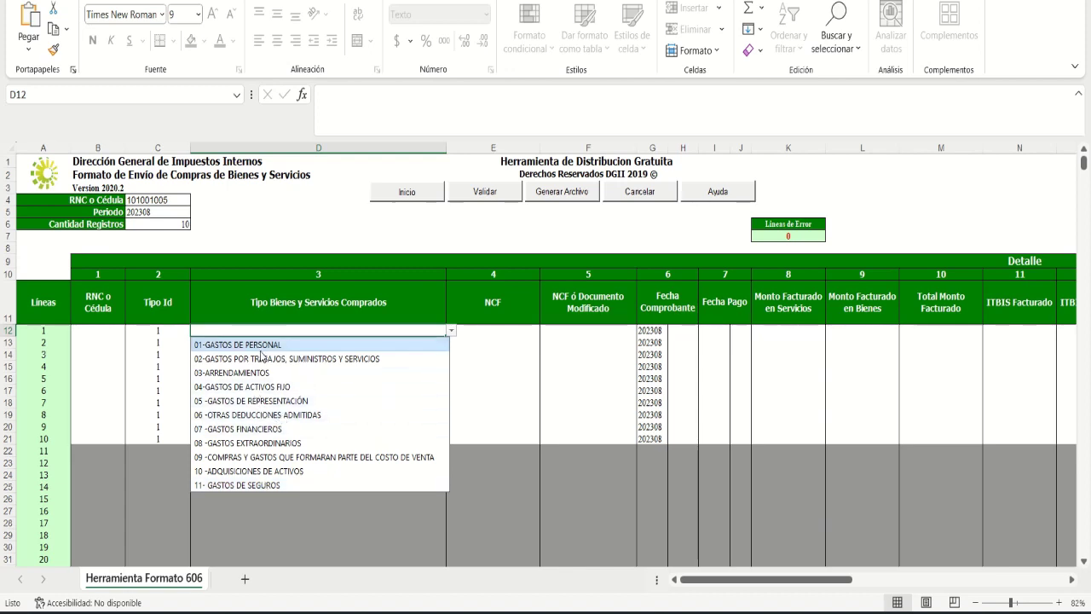
{"action": "left_click", "coordinate": [497, 331]}
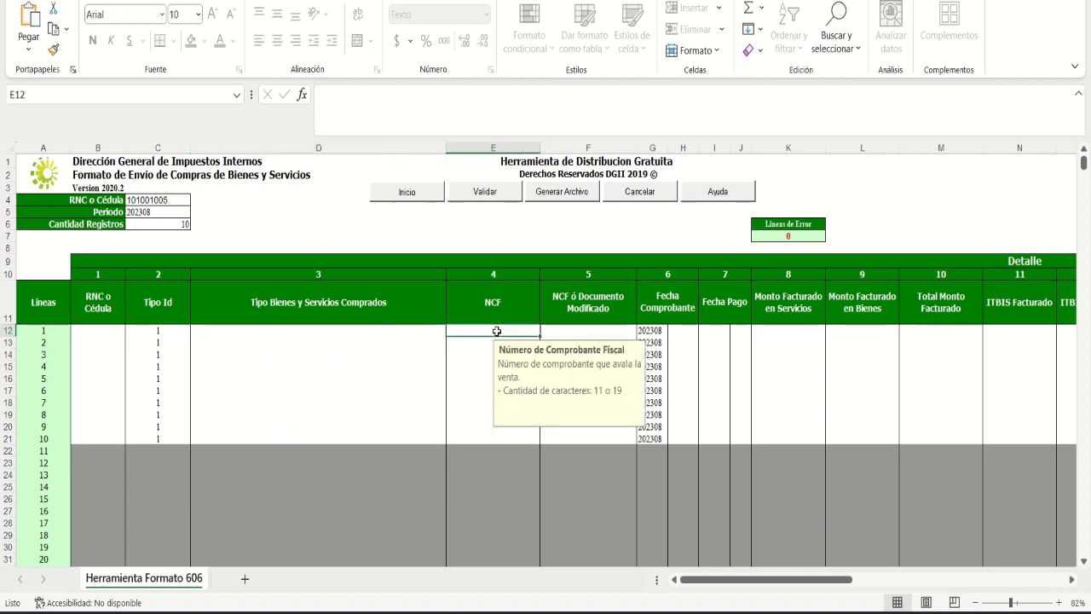
{"action": "left_click", "coordinate": [496, 296]}
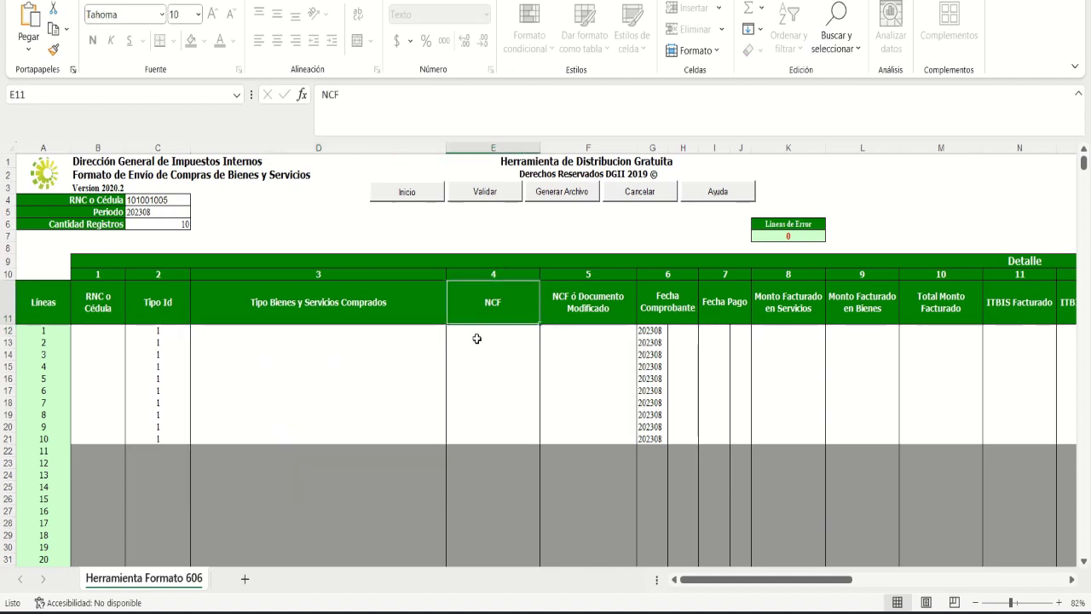
{"action": "left_click", "coordinate": [478, 331]}
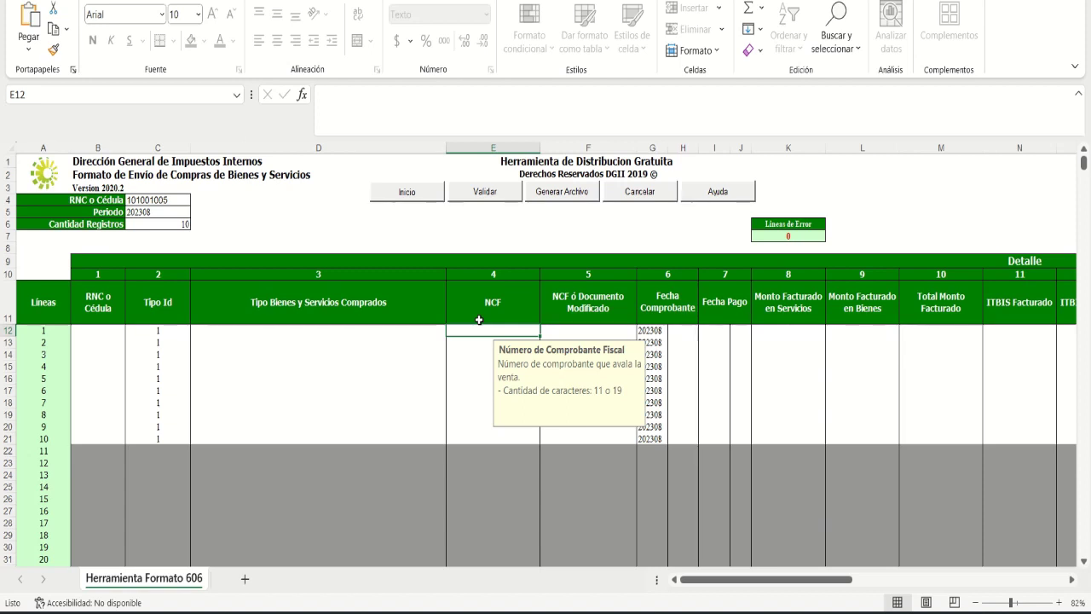
{"action": "left_click", "coordinate": [566, 333]}
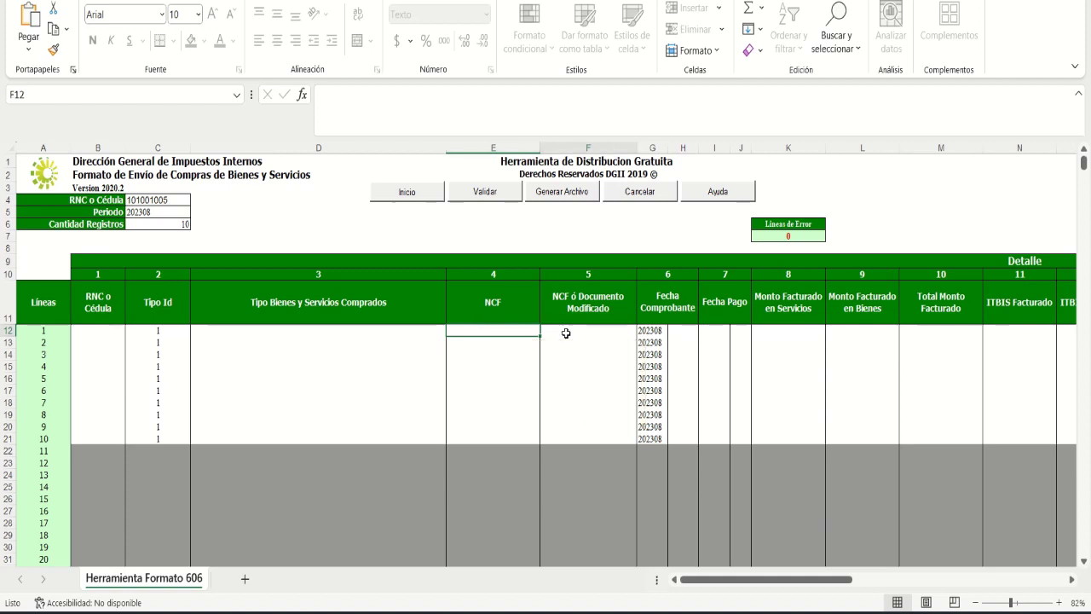
{"action": "left_click", "coordinate": [573, 303]}
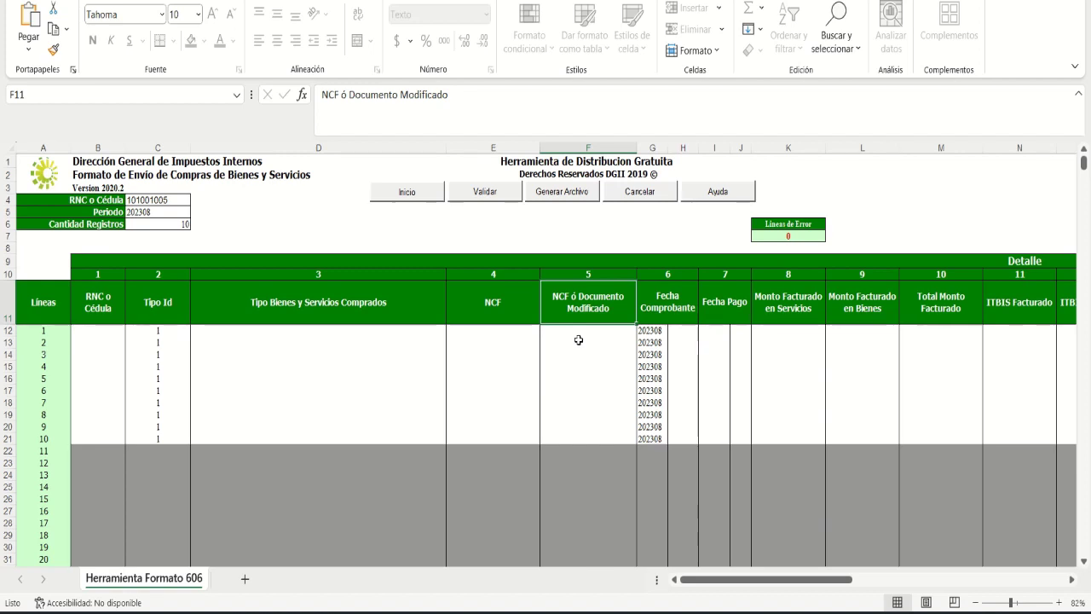
{"action": "left_click", "coordinate": [578, 334]}
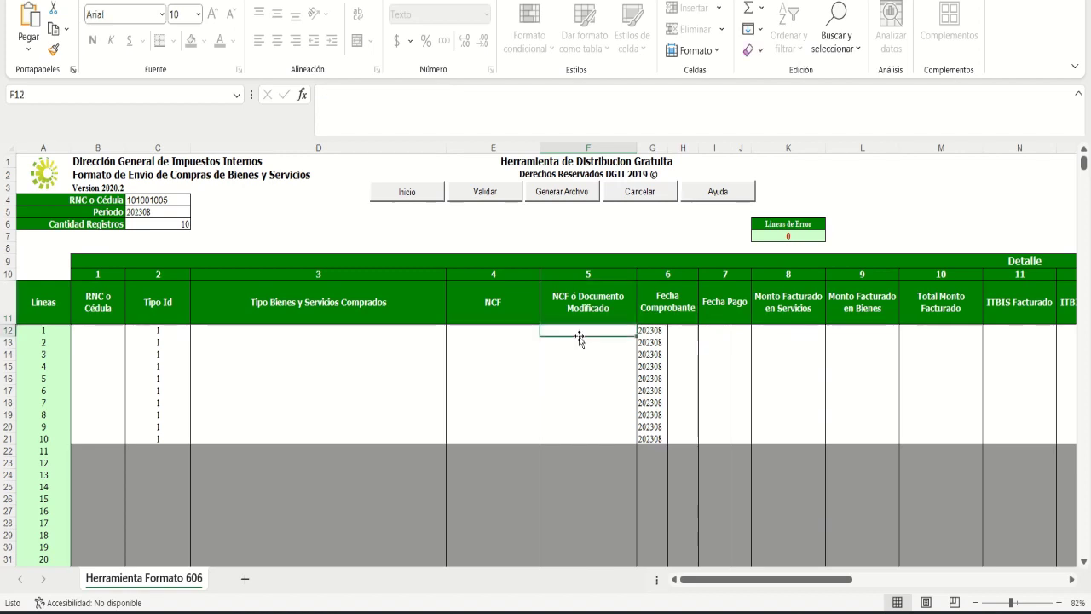
{"action": "left_click", "coordinate": [501, 332]}
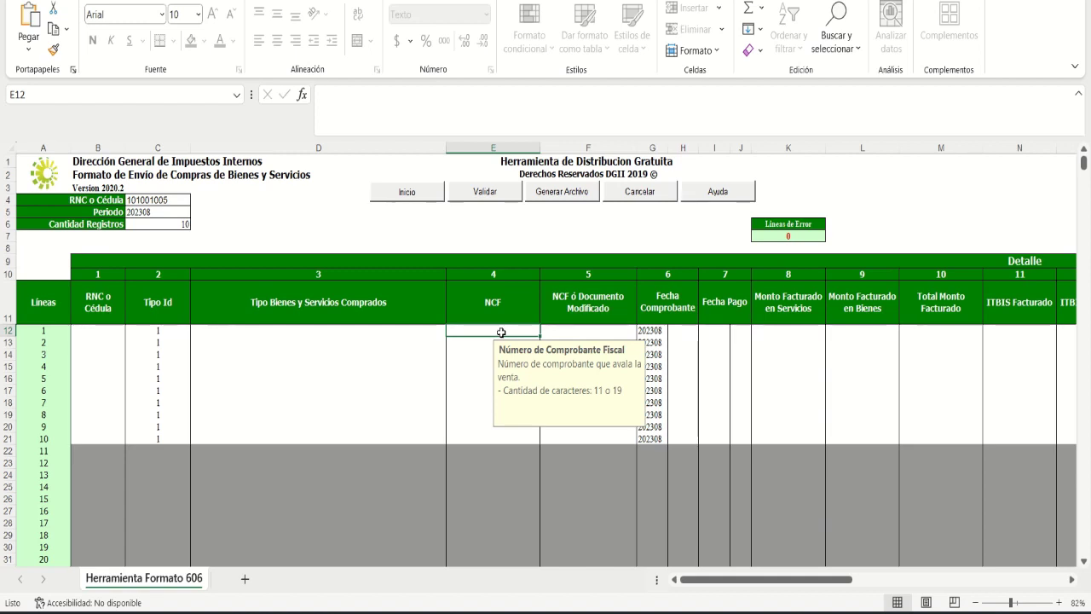
{"action": "left_click", "coordinate": [559, 336]}
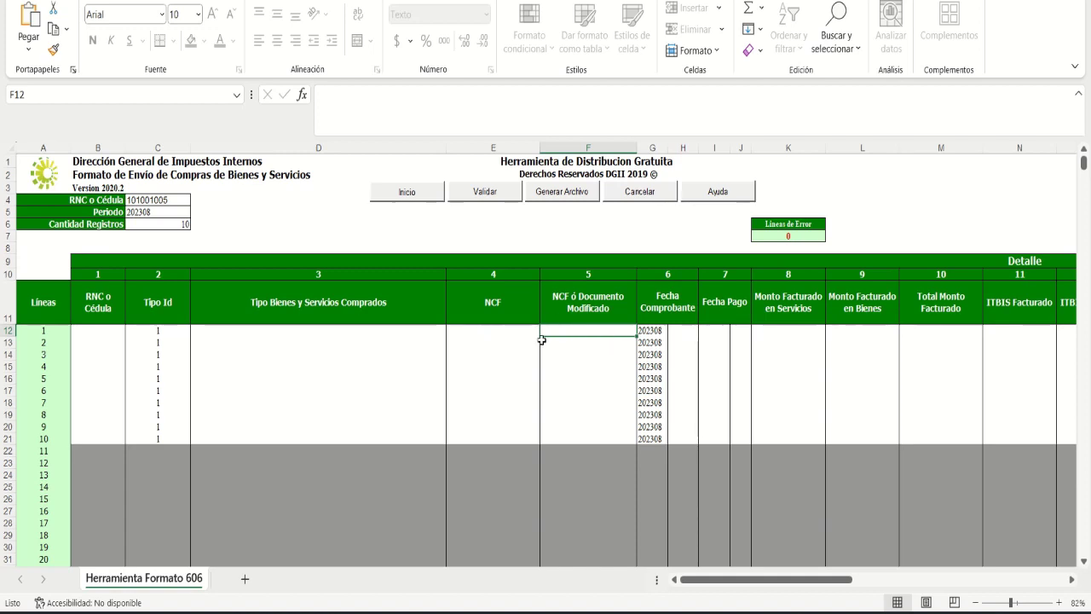
{"action": "left_click", "coordinate": [510, 333]}
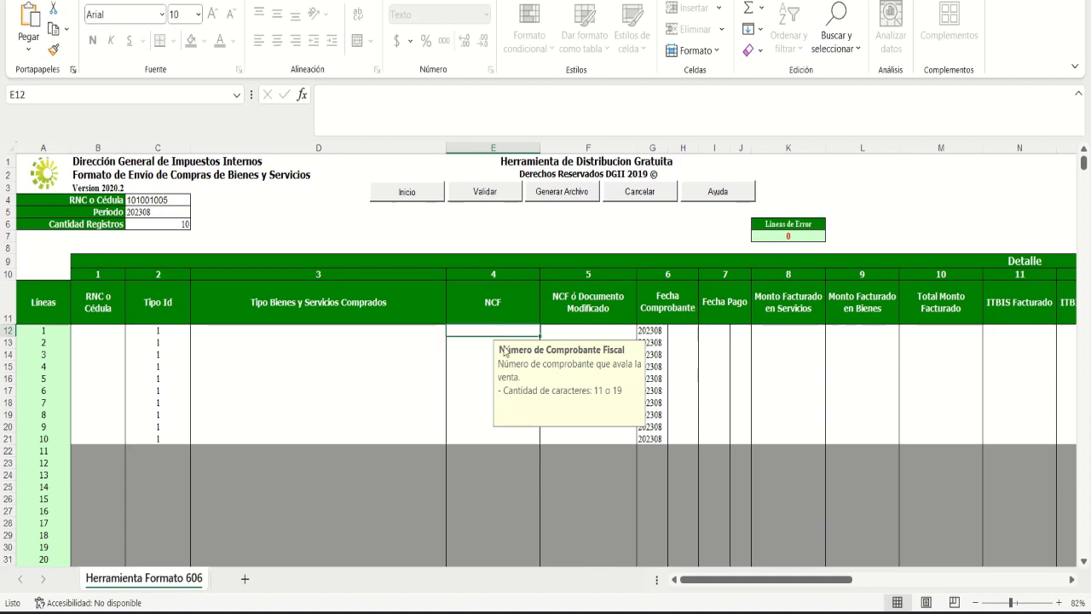
{"action": "left_click", "coordinate": [675, 330]}
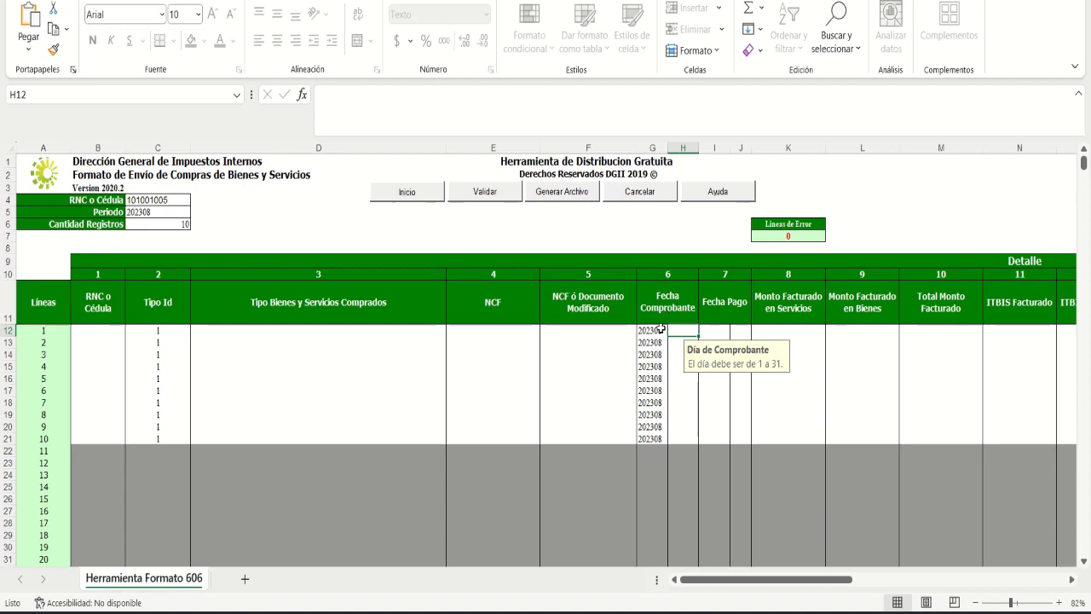
{"action": "left_click", "coordinate": [651, 334]}
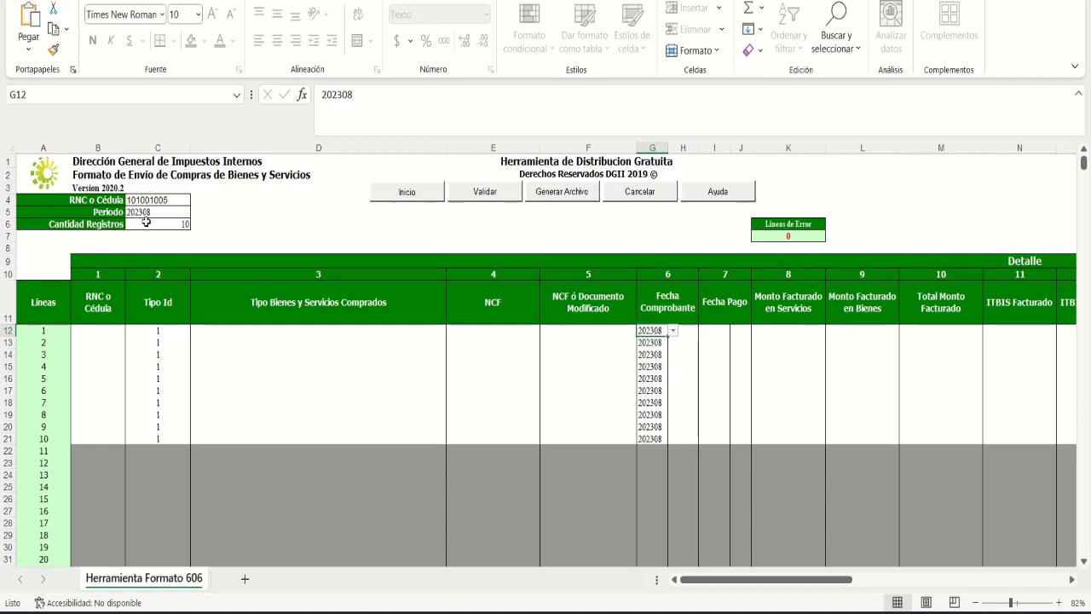
{"action": "left_click", "coordinate": [689, 330]}
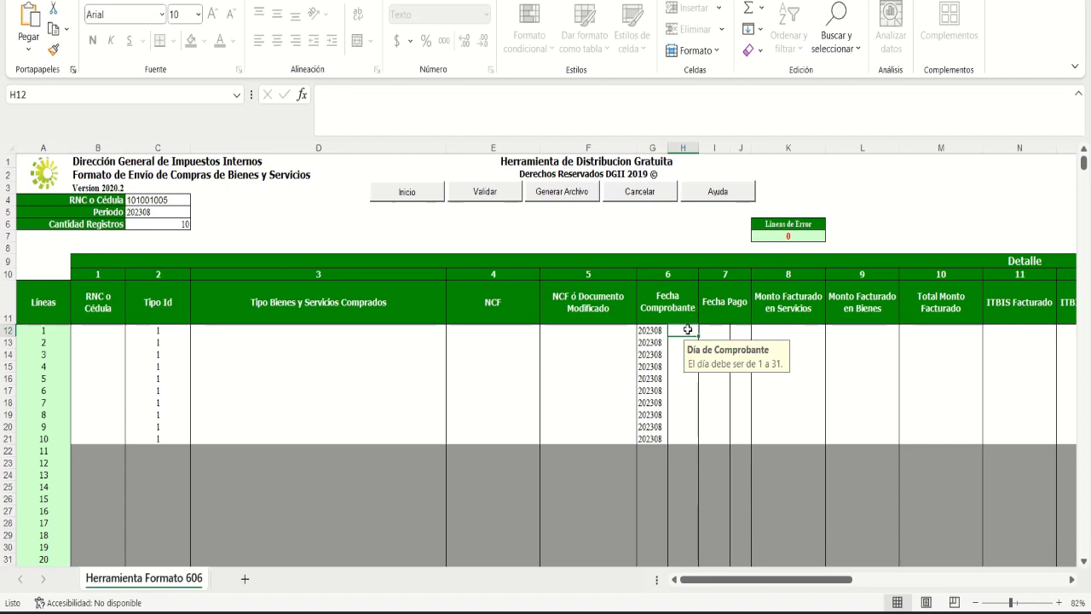
{"action": "key", "text": "Tab"}
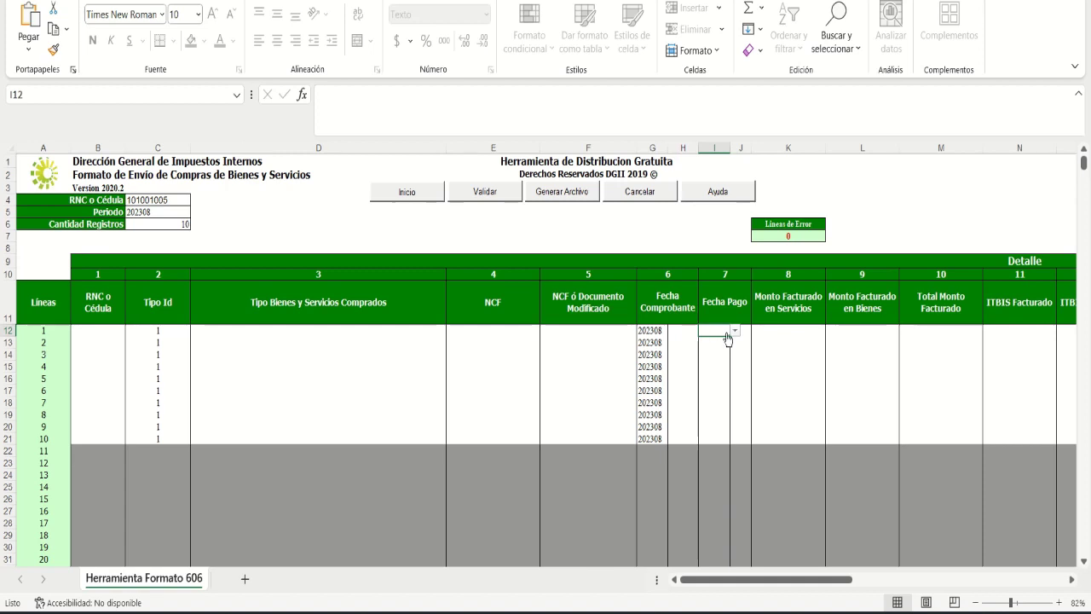
Step: Choose 202308 from cell I12's list as line 1's Fecha Pago
{"action": "left_click", "coordinate": [720, 339]}
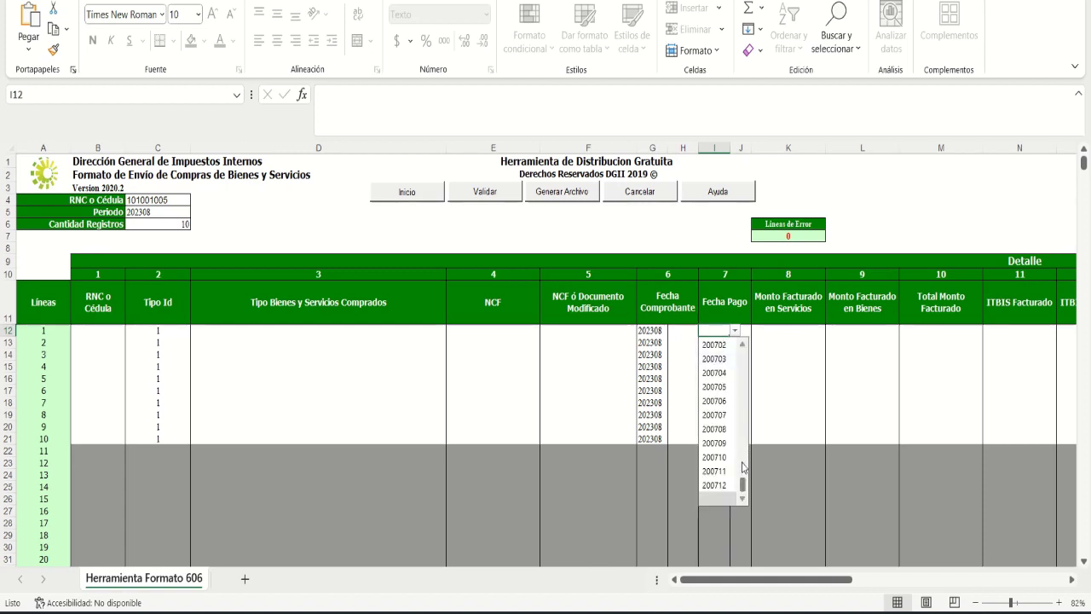
{"action": "left_click_drag", "start_coordinate": [743, 484], "coordinate": [752, 348]}
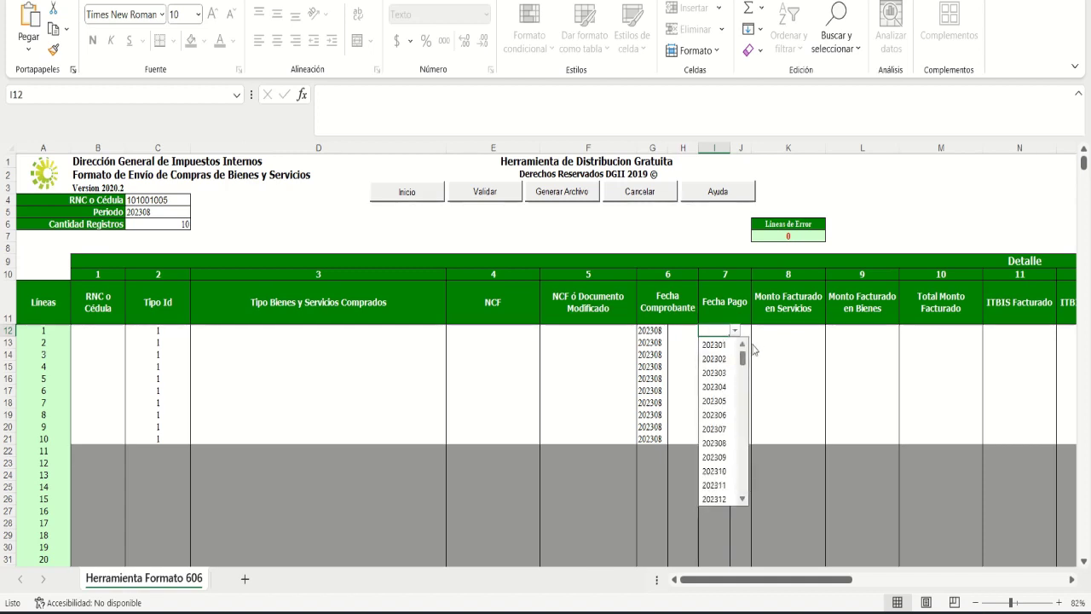
{"action": "left_click", "coordinate": [715, 444]}
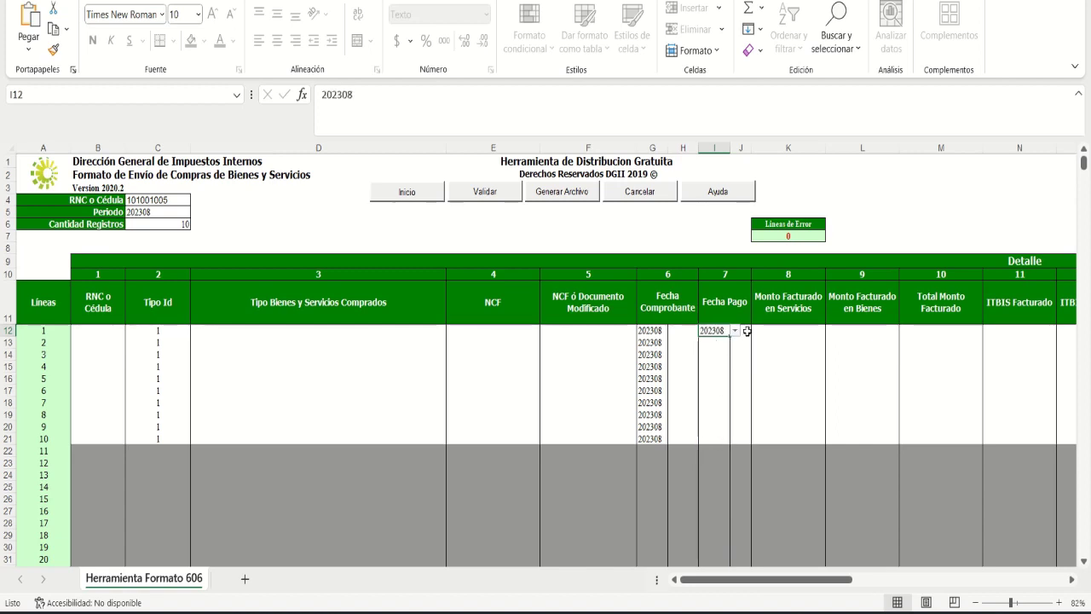
{"action": "left_click", "coordinate": [745, 332]}
{"action": "key", "text": "Tab"}
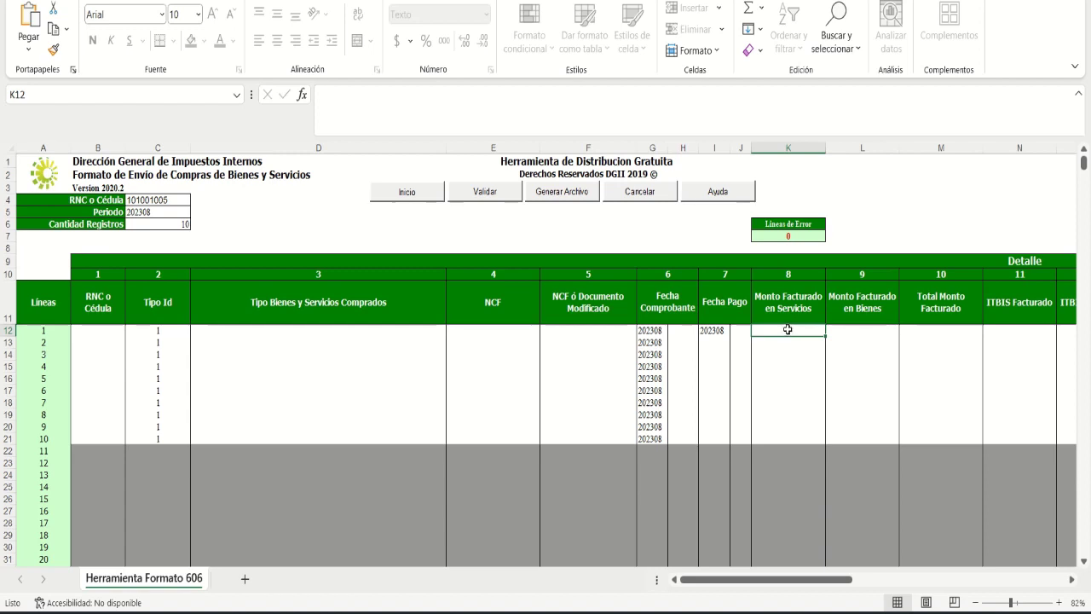
{"action": "key", "text": "Tab"}
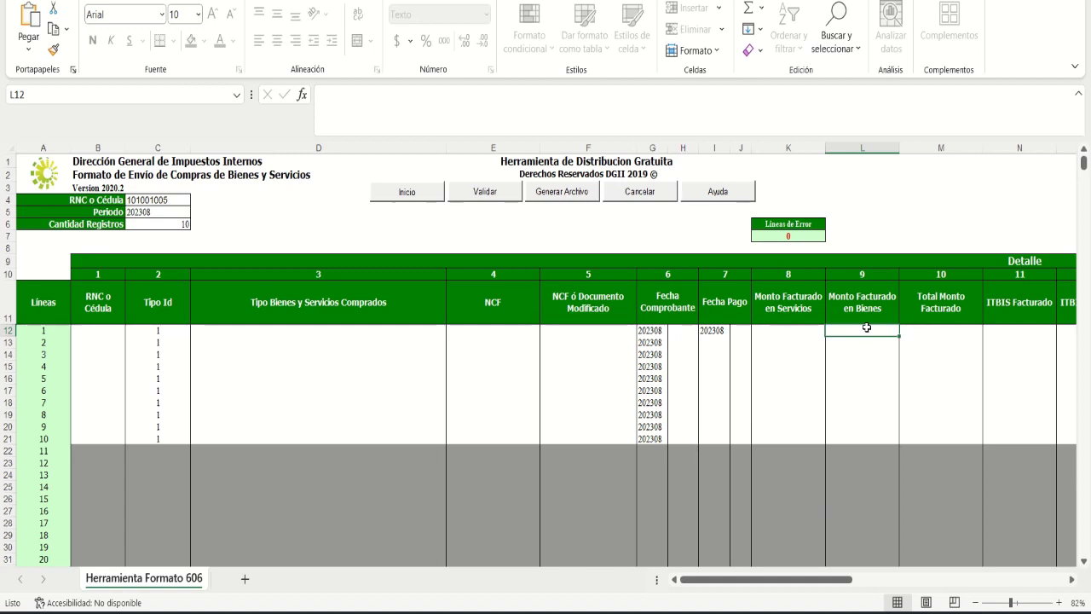
{"action": "left_click", "coordinate": [920, 314]}
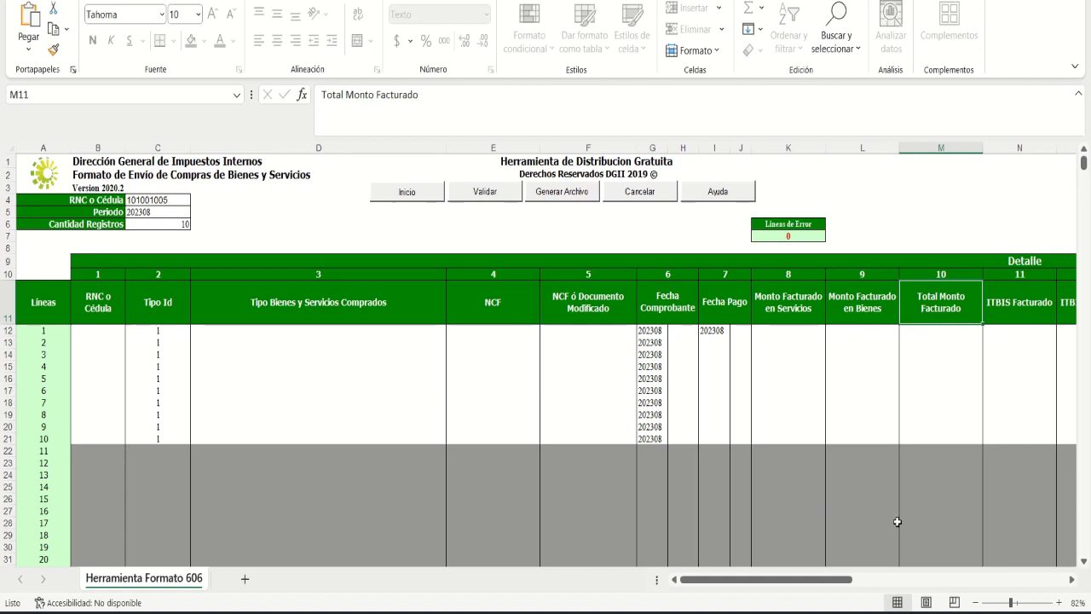
Step: Scroll right to the ITBIS columns and select line 1's ITBIS Facturado and ITBIS Retenido cells
{"action": "left_click", "coordinate": [1071, 580]}
{"action": "left_click", "coordinate": [1071, 580]}
{"action": "left_click", "coordinate": [1071, 580]}
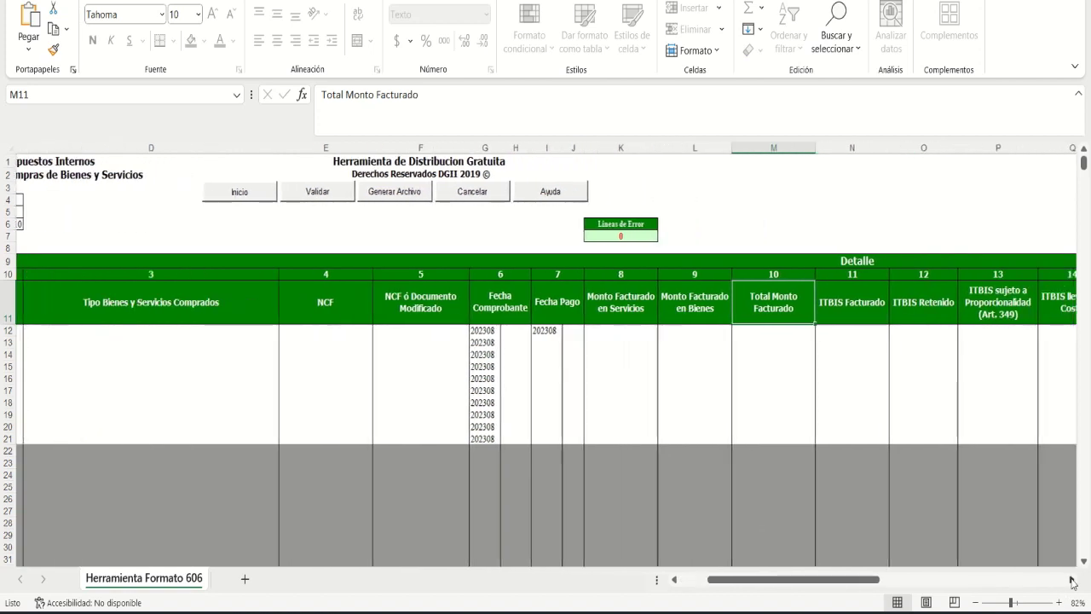
{"action": "left_click", "coordinate": [1071, 580]}
{"action": "left_click", "coordinate": [1071, 580]}
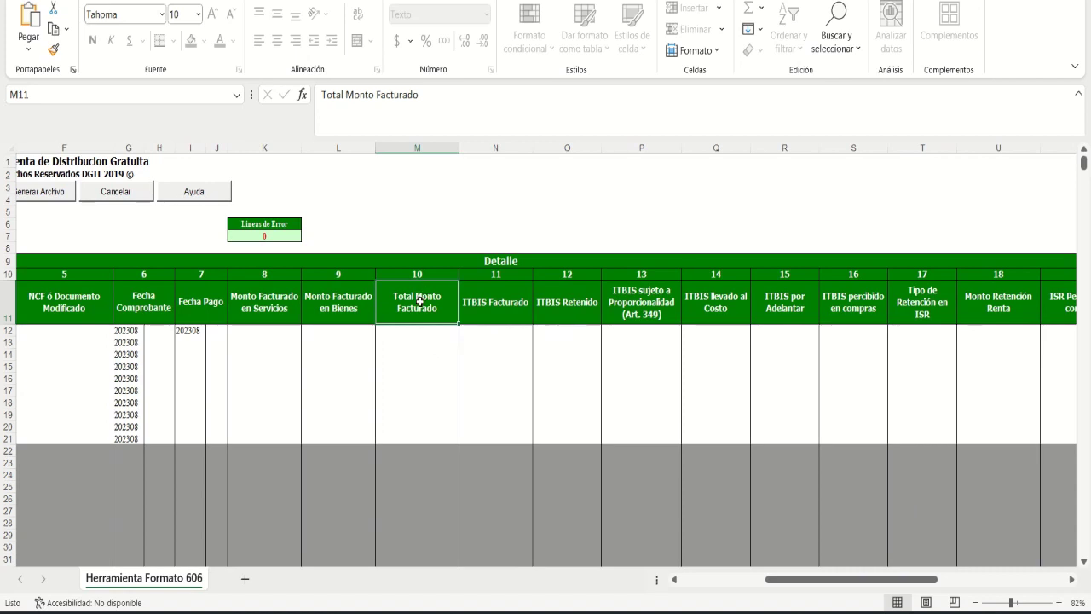
{"action": "left_click", "coordinate": [674, 579]}
{"action": "left_click", "coordinate": [674, 579]}
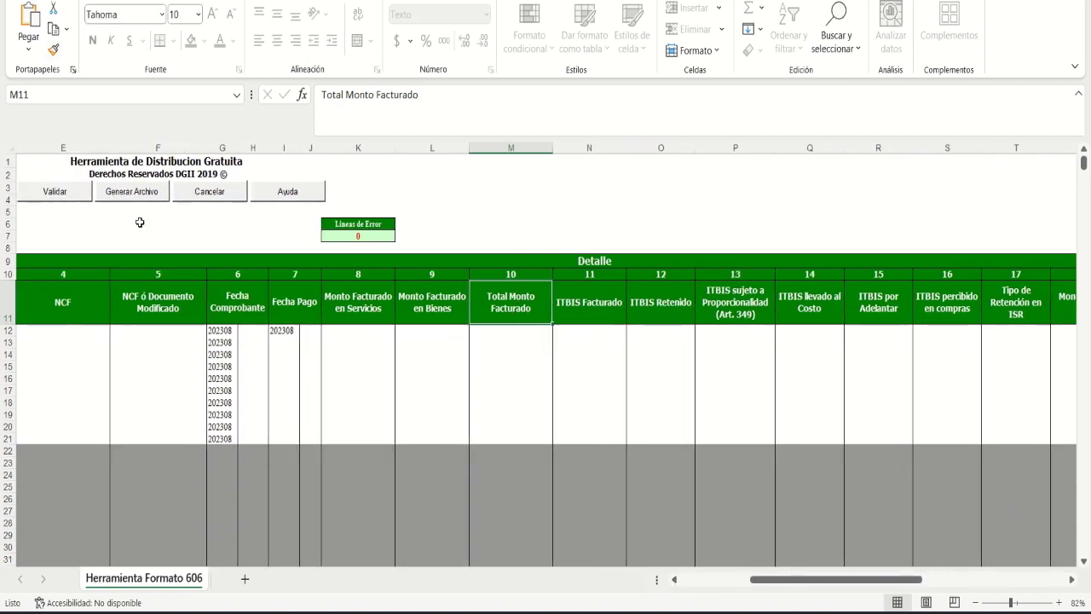
{"action": "left_click", "coordinate": [566, 329]}
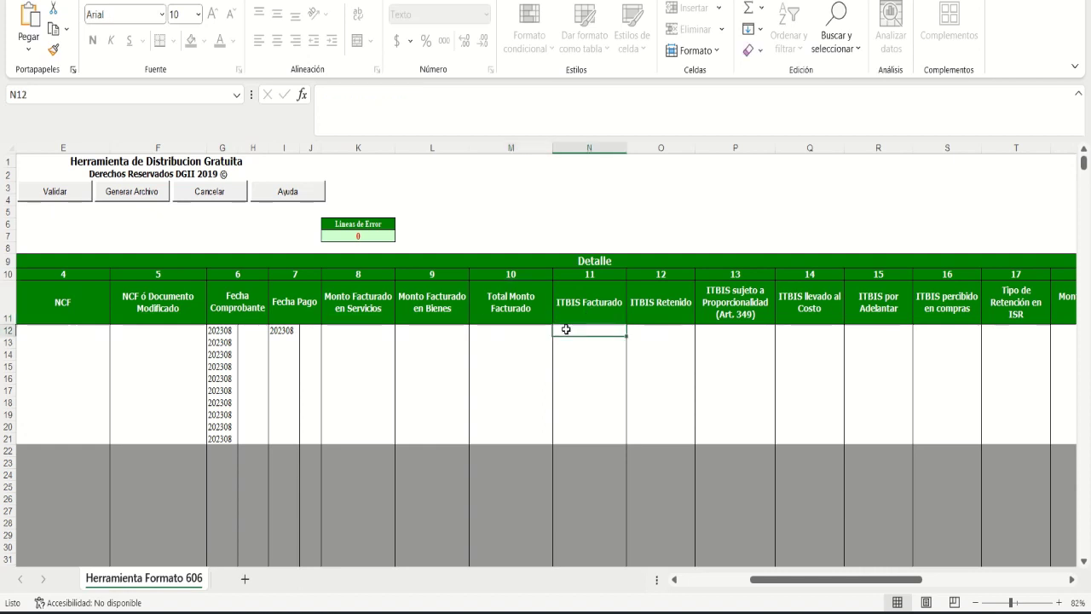
{"action": "left_click", "coordinate": [573, 309]}
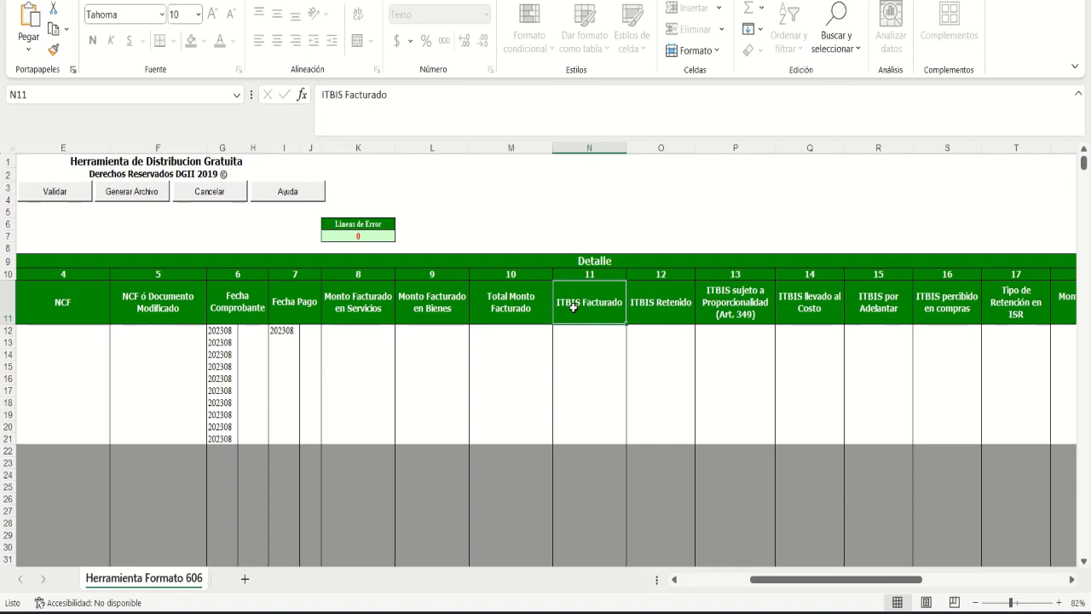
{"action": "left_click", "coordinate": [579, 334]}
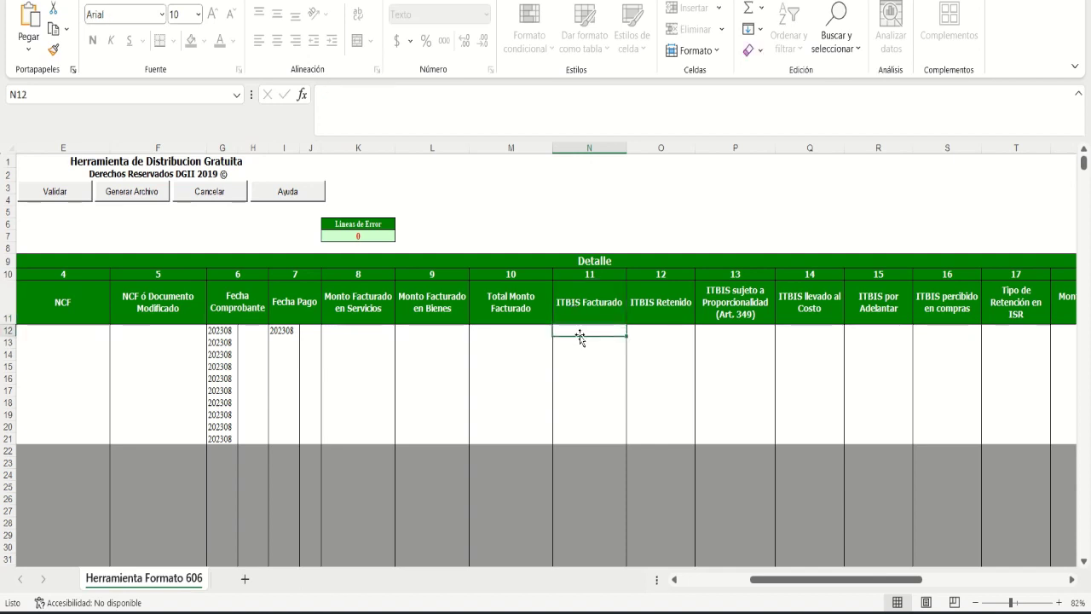
{"action": "left_click", "coordinate": [672, 330]}
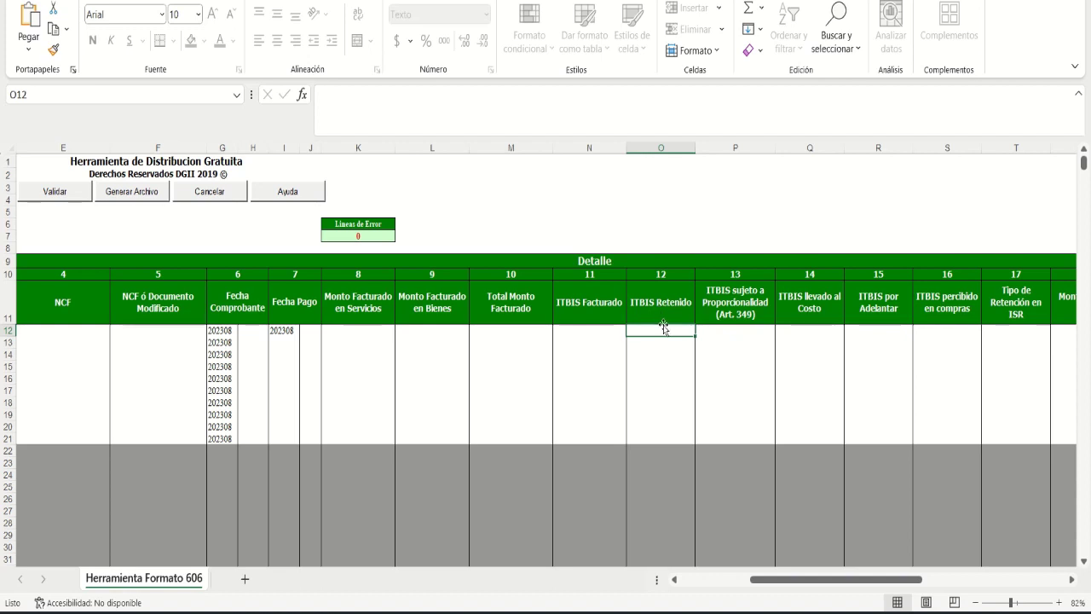
{"action": "key", "text": "Right"}
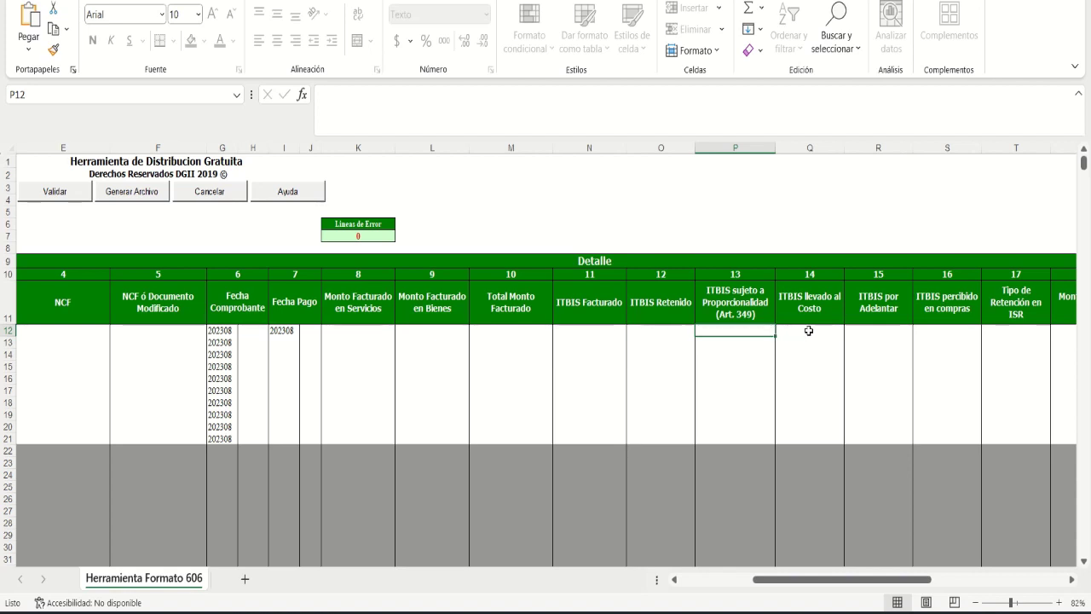
{"action": "left_click", "coordinate": [807, 330]}
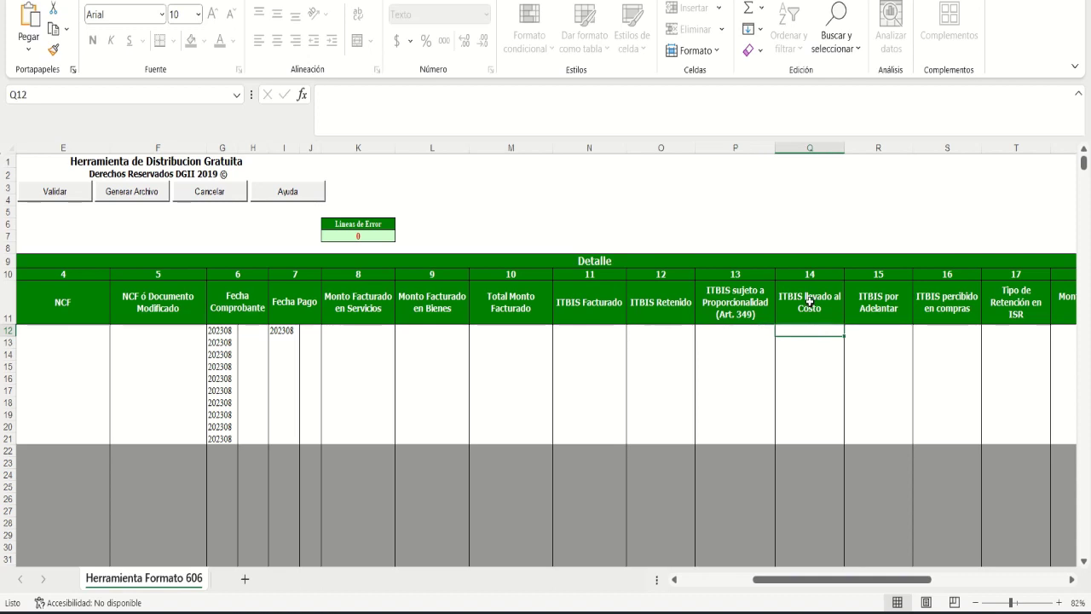
{"action": "left_click", "coordinate": [742, 330]}
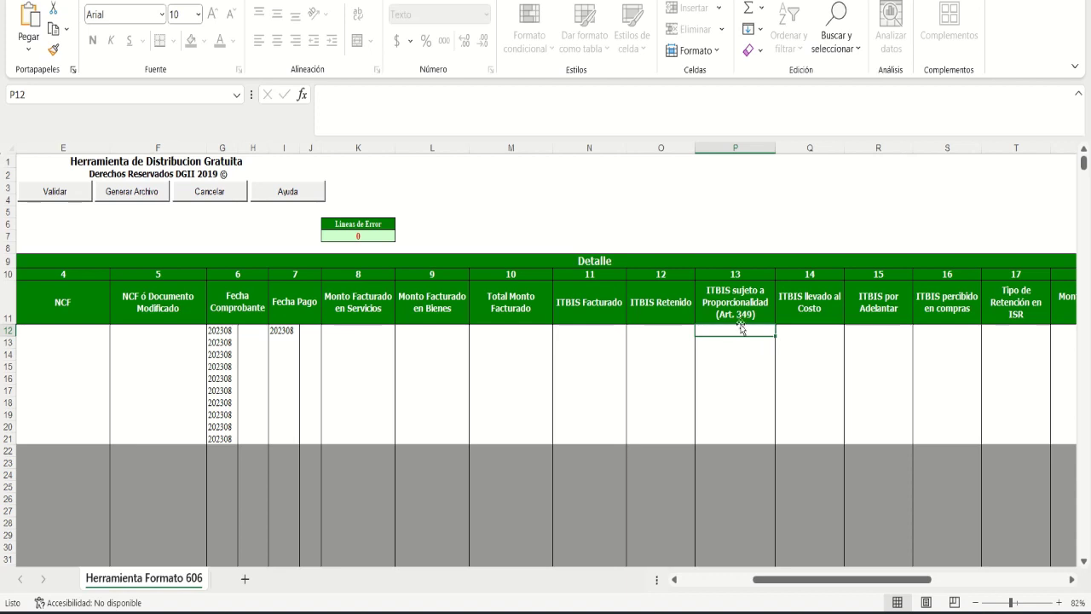
{"action": "left_click", "coordinate": [787, 334]}
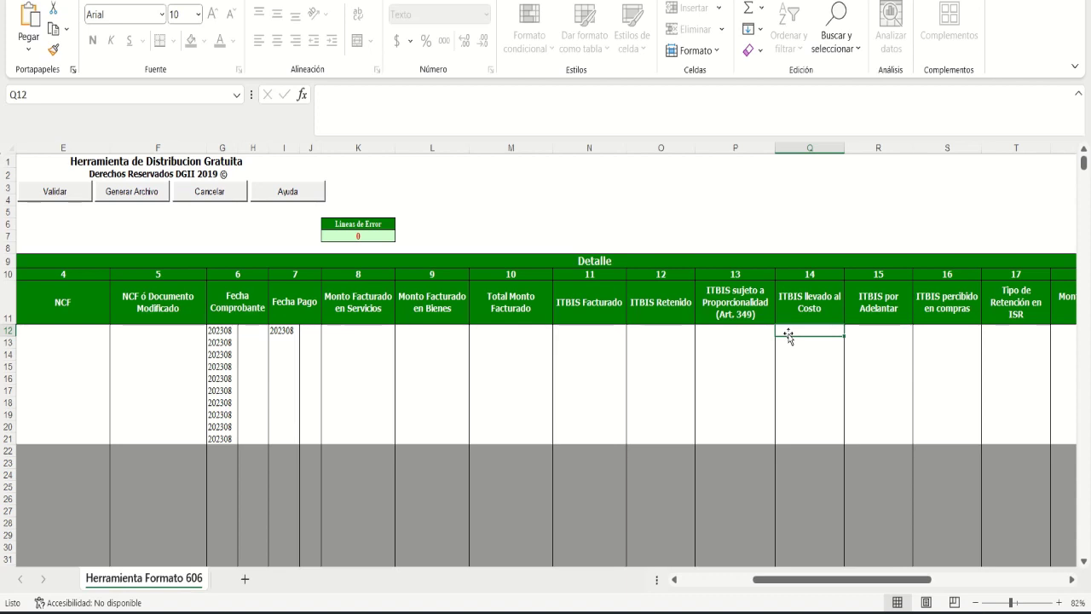
{"action": "left_click", "coordinate": [875, 330]}
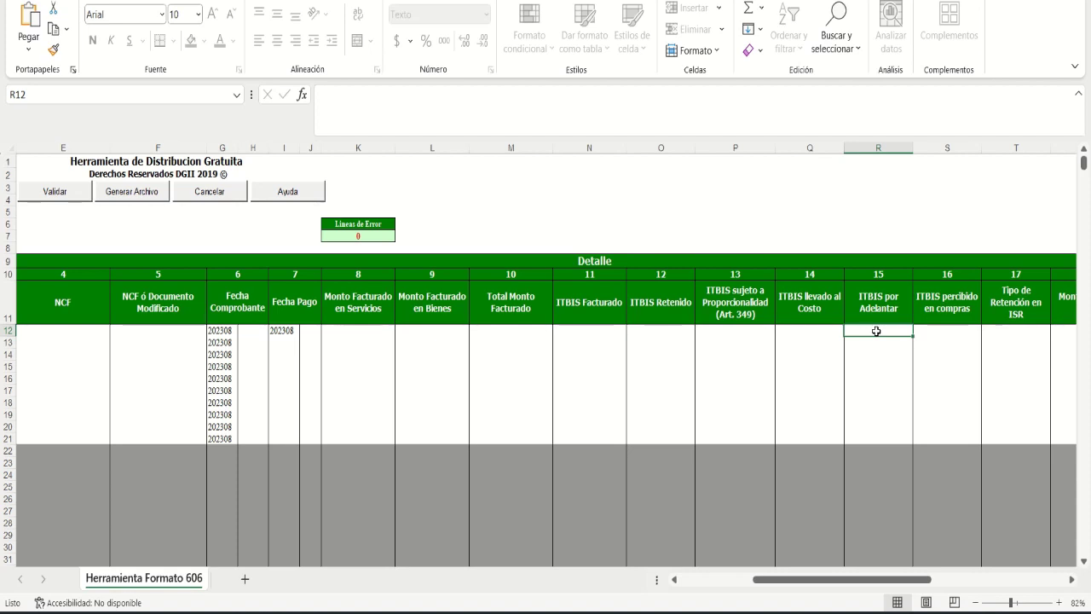
{"action": "left_click", "coordinate": [576, 335]}
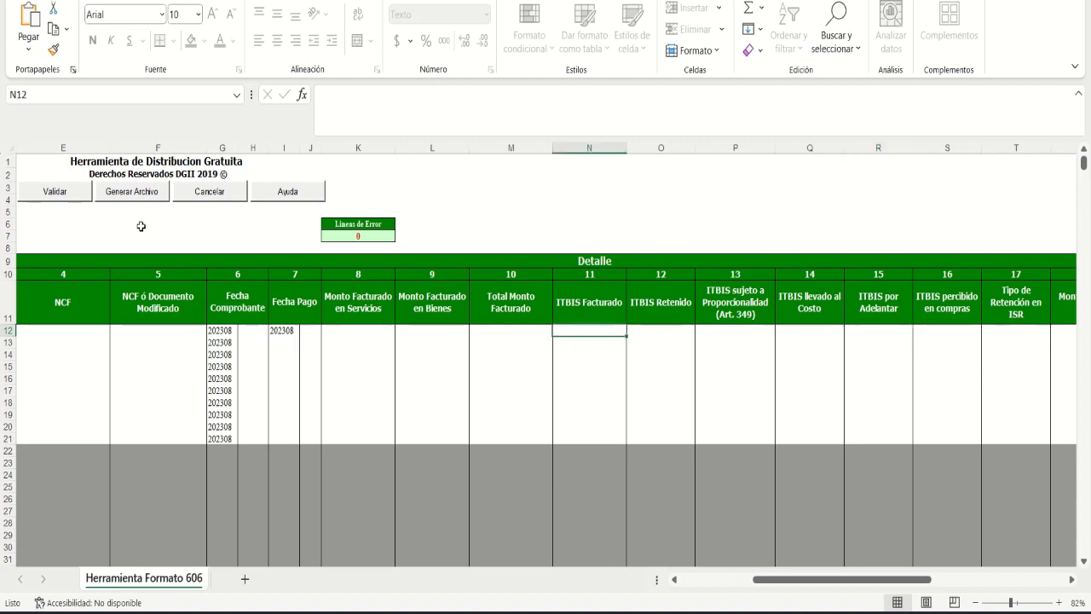
{"action": "left_click", "coordinate": [868, 332]}
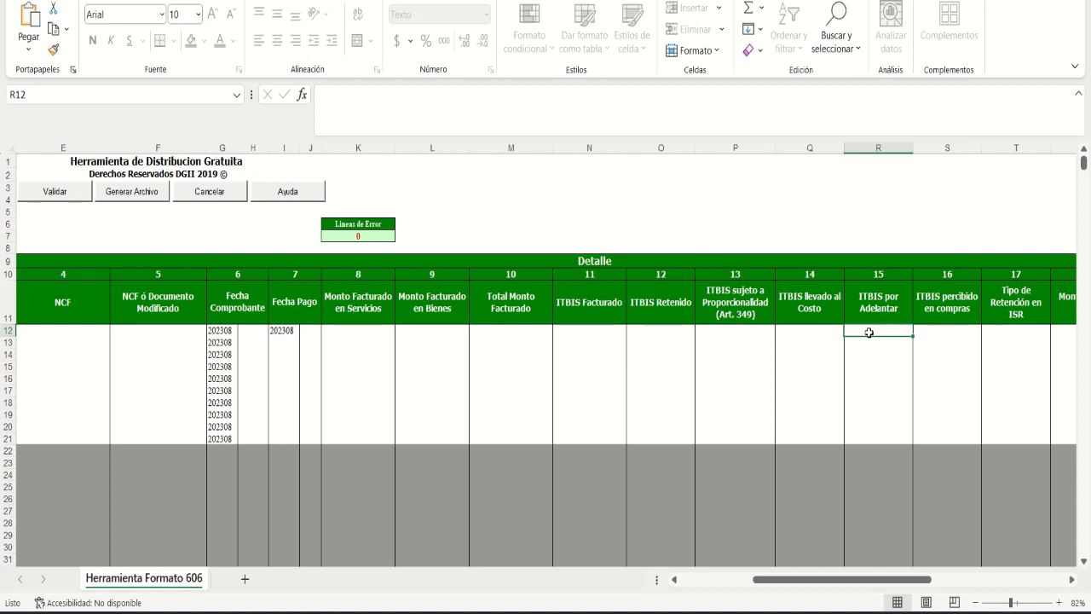
{"action": "key", "text": "Tab"}
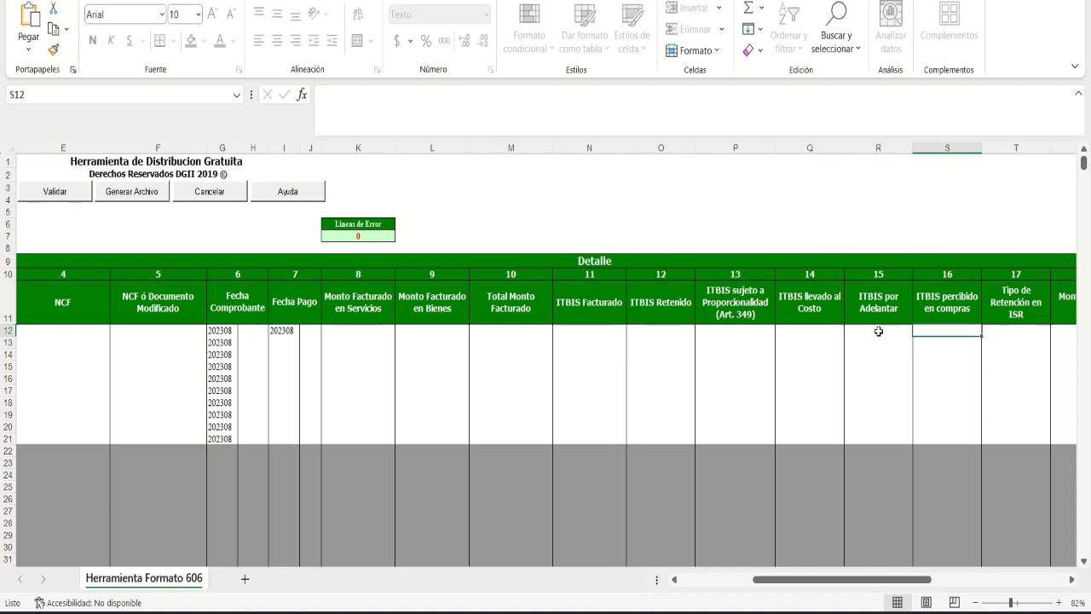
{"action": "left_click_drag", "start_coordinate": [865, 580], "coordinate": [903, 583]}
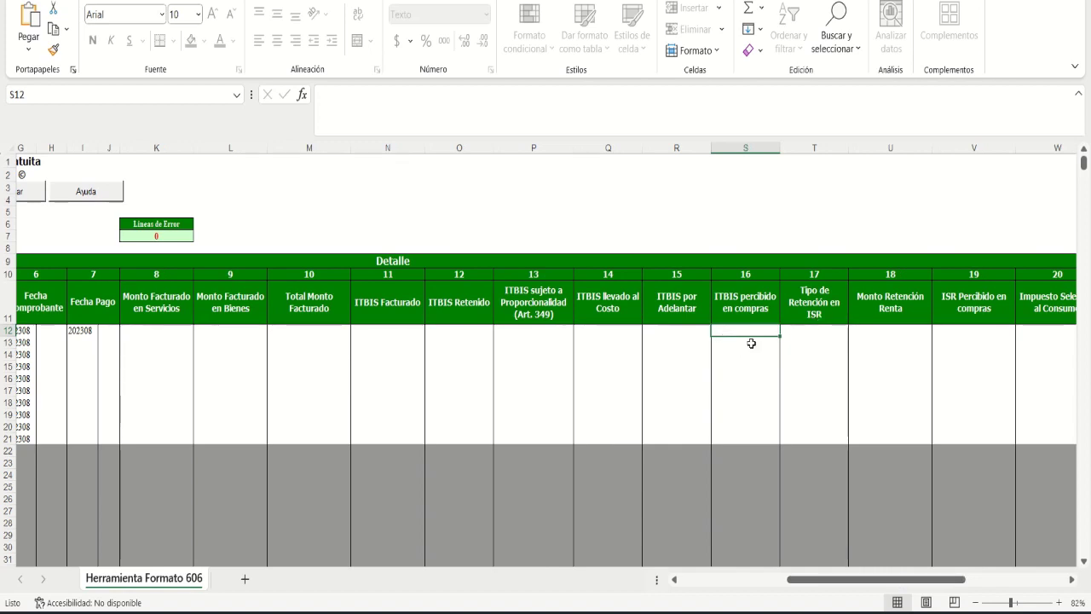
{"action": "key", "text": "Tab"}
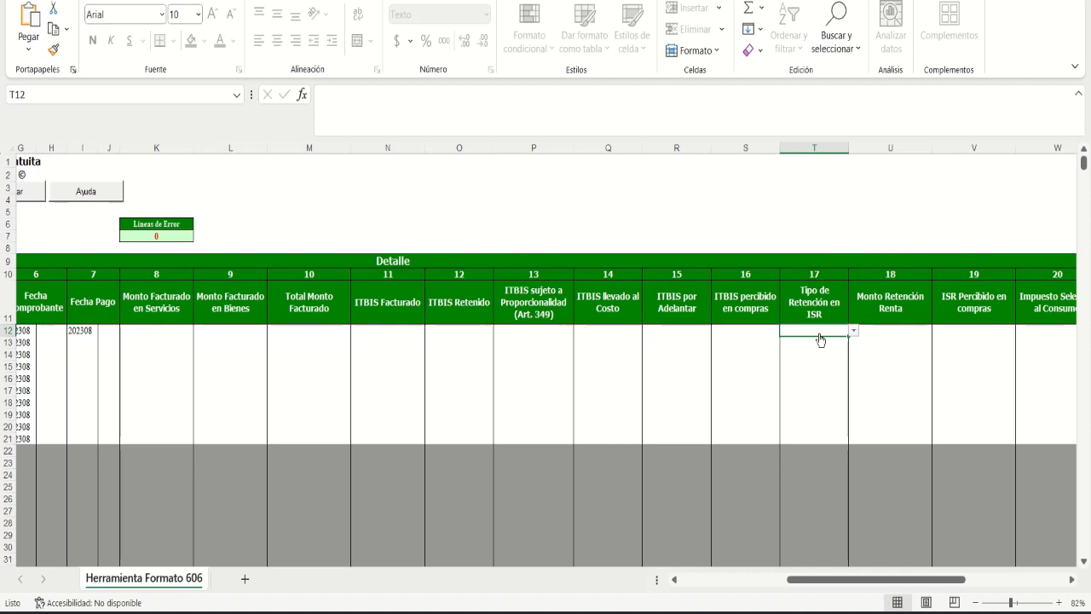
Step: Set T12's retention type to 02 - HONORARIOS POR SERVICIOS and enter 200 as retention amount
{"action": "key", "text": "alt+Down"}
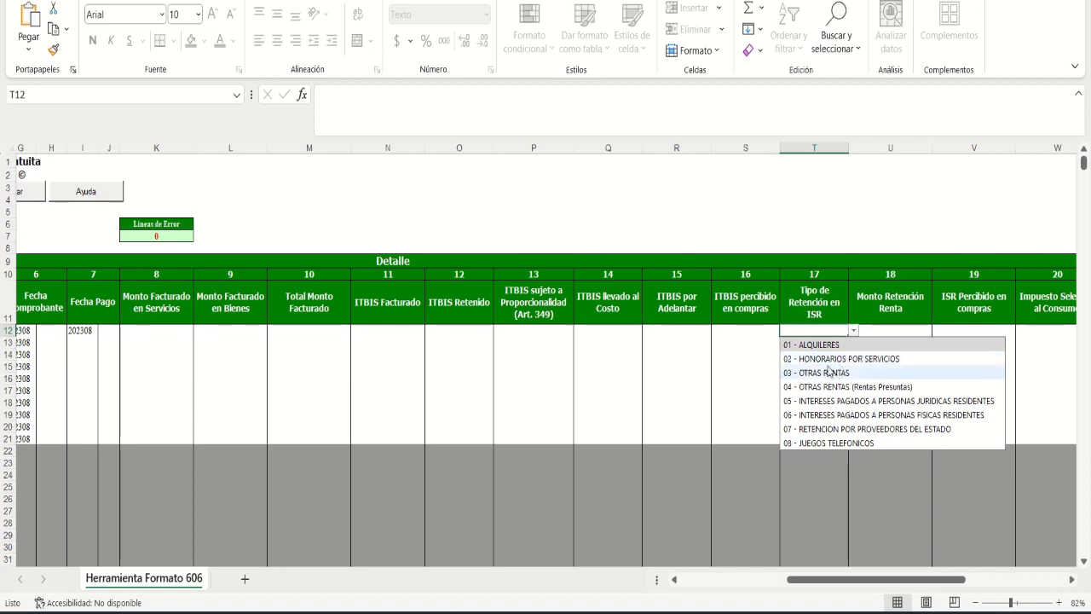
{"action": "left_click", "coordinate": [826, 362]}
{"action": "left_click", "coordinate": [889, 330]}
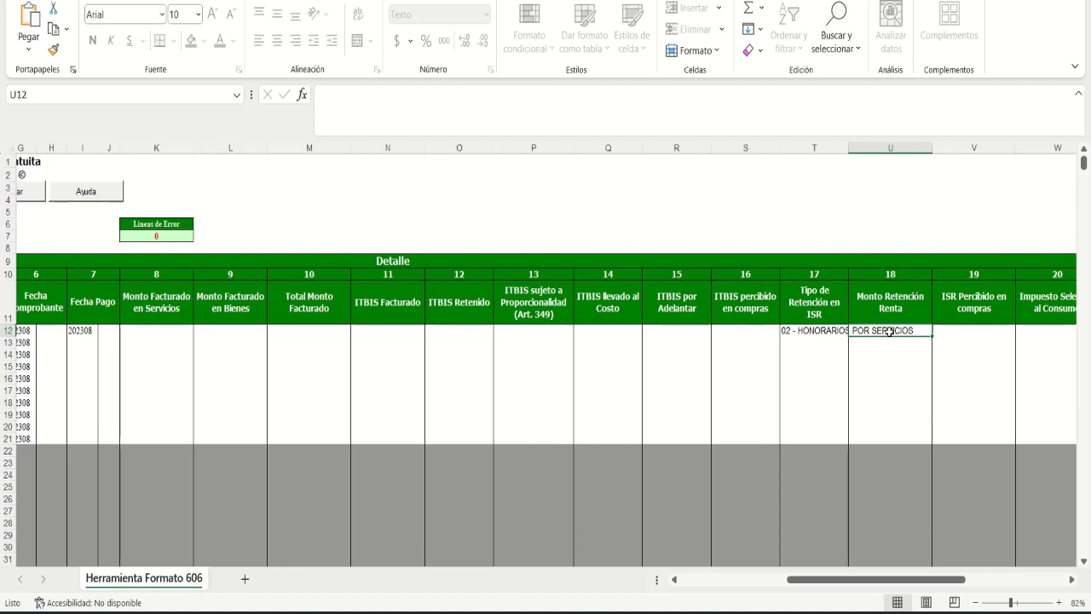
{"action": "type", "text": "200"}
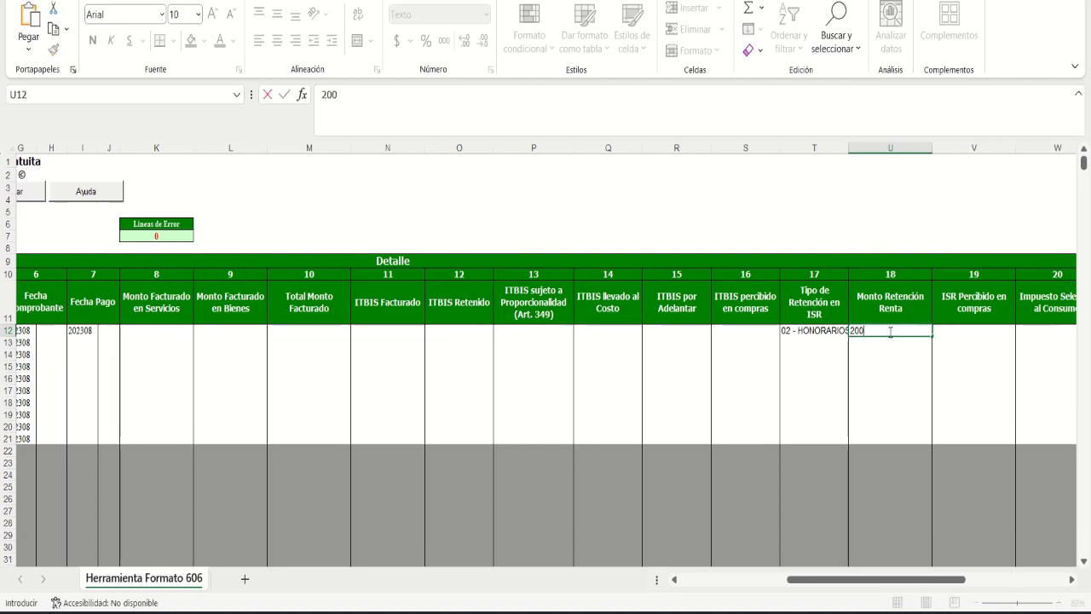
{"action": "left_click", "coordinate": [907, 375]}
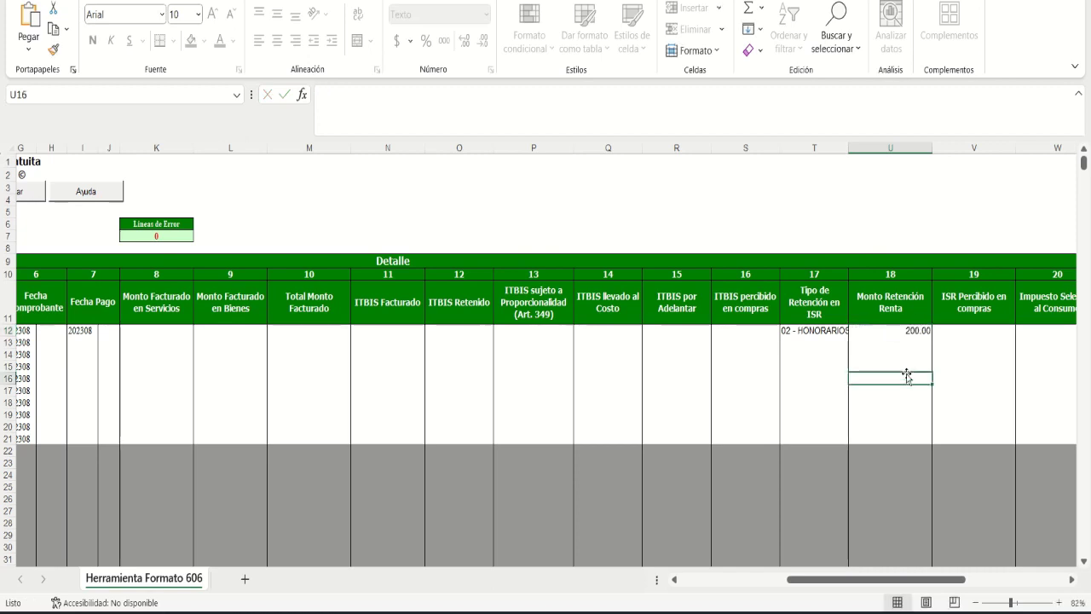
Step: Enter 10,000 as line 1's services amount in K12 and clear the 200 retention amount
{"action": "left_click", "coordinate": [123, 330]}
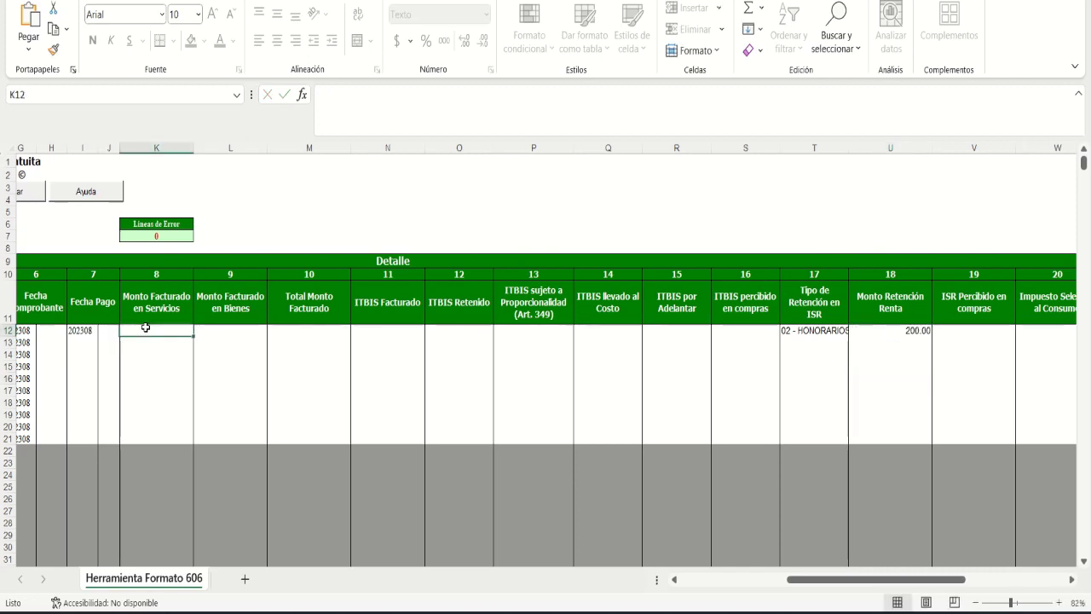
{"action": "type", "text": "10,000"}
{"action": "left_click", "coordinate": [201, 342]}
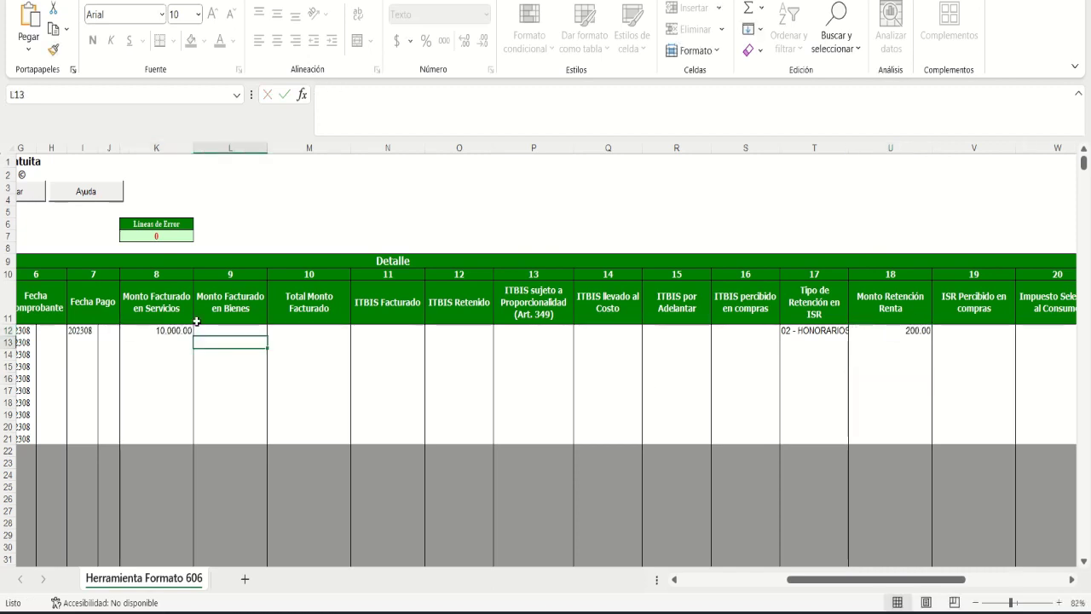
{"action": "left_click", "coordinate": [890, 330]}
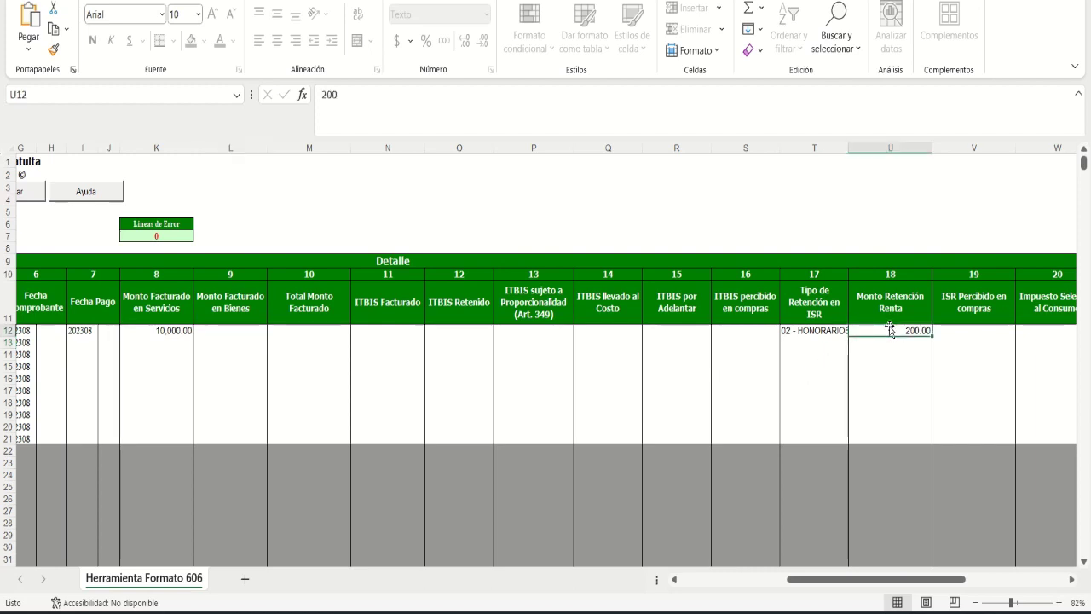
{"action": "key", "text": "Delete"}
{"action": "key", "text": "Tab"}
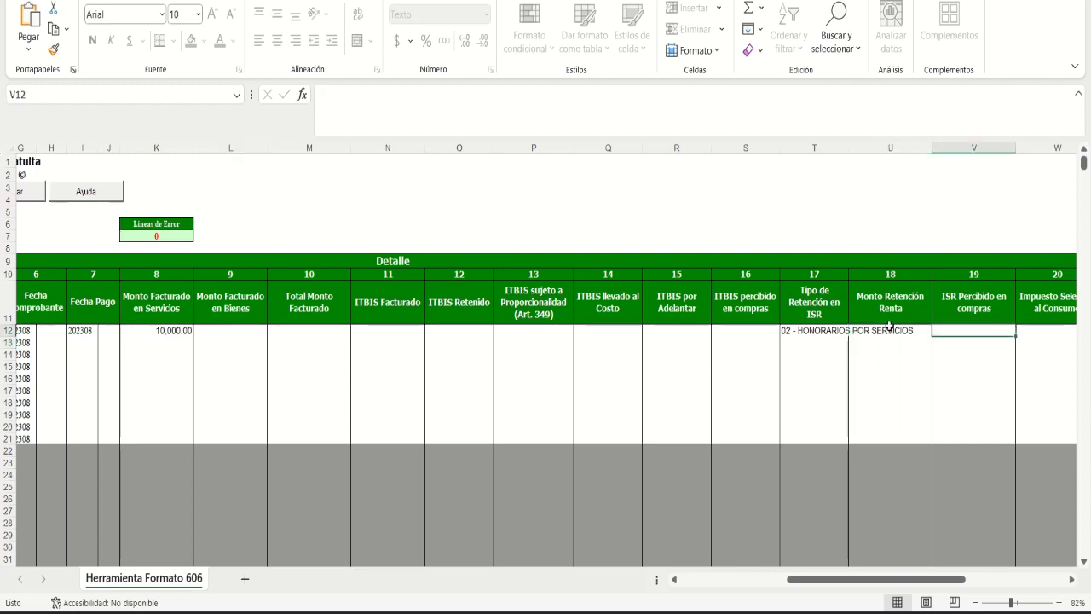
{"action": "left_click_drag", "start_coordinate": [940, 580], "coordinate": [1008, 585]}
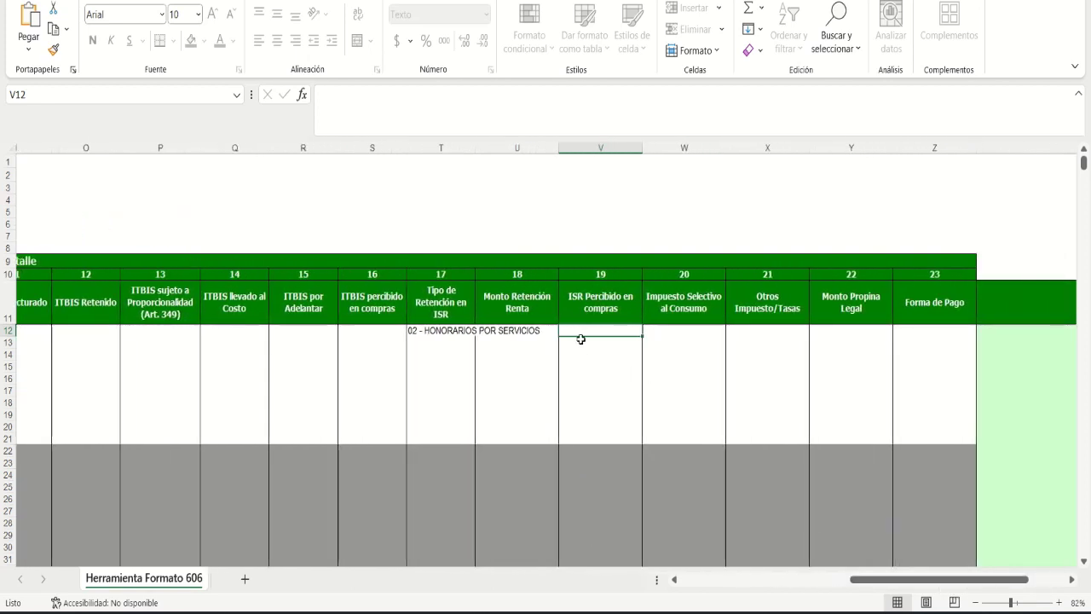
{"action": "left_click", "coordinate": [682, 335]}
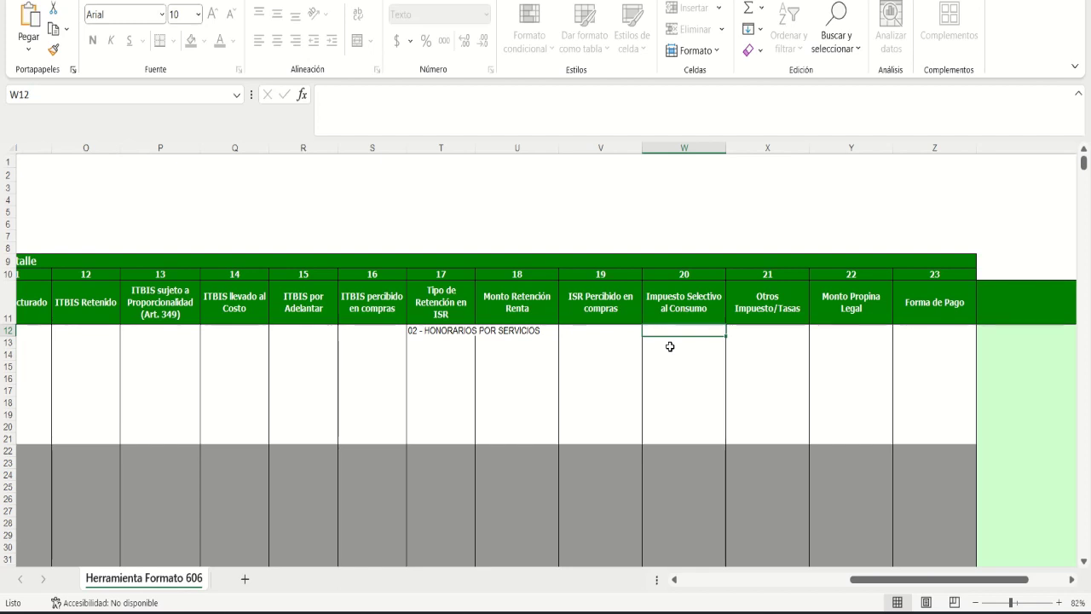
{"action": "key", "text": "Right"}
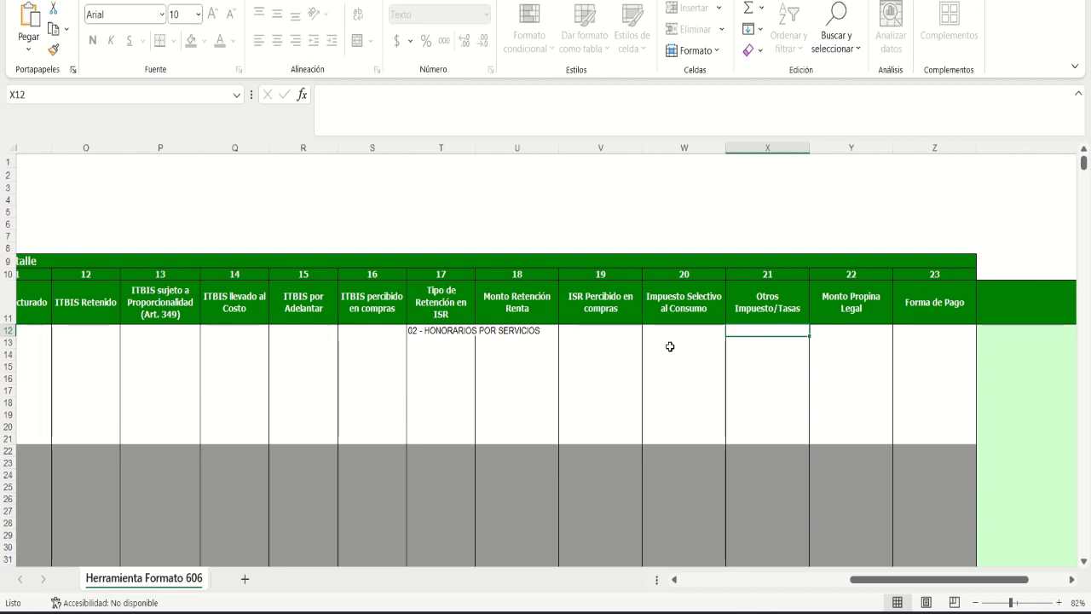
{"action": "key", "text": "Tab"}
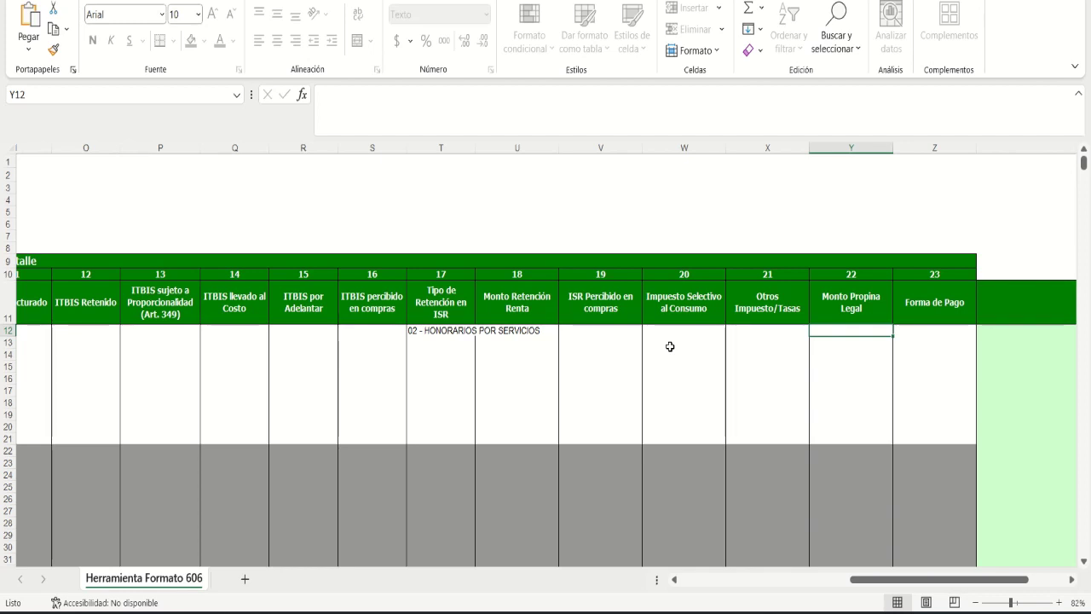
{"action": "key", "text": "Right"}
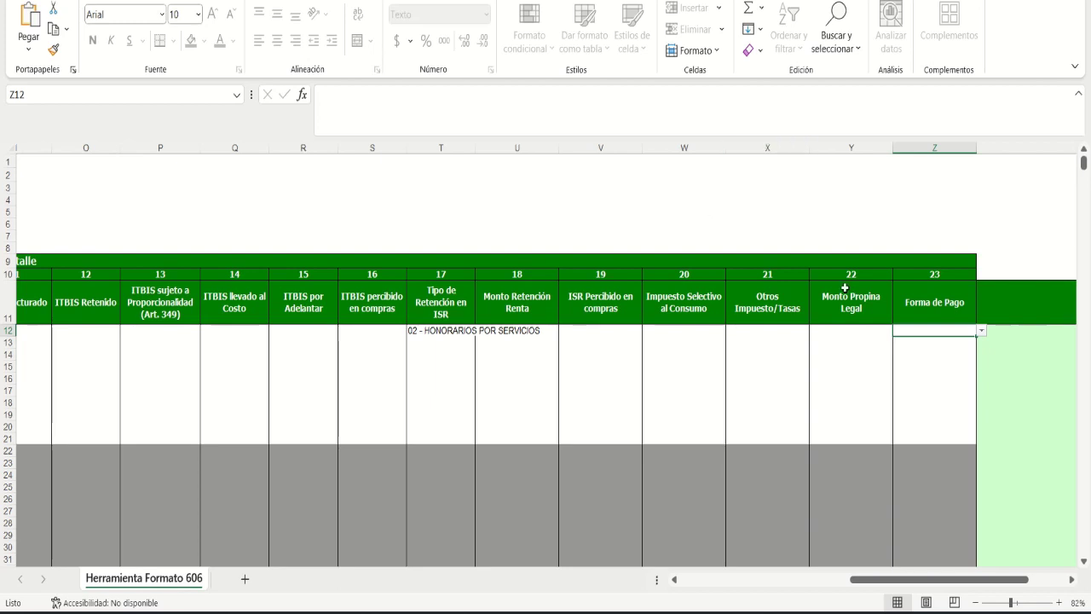
Step: Choose 06 - NOTA DE CREDITO from Z12's list as line 1's Forma de Pago
{"action": "left_click", "coordinate": [981, 331]}
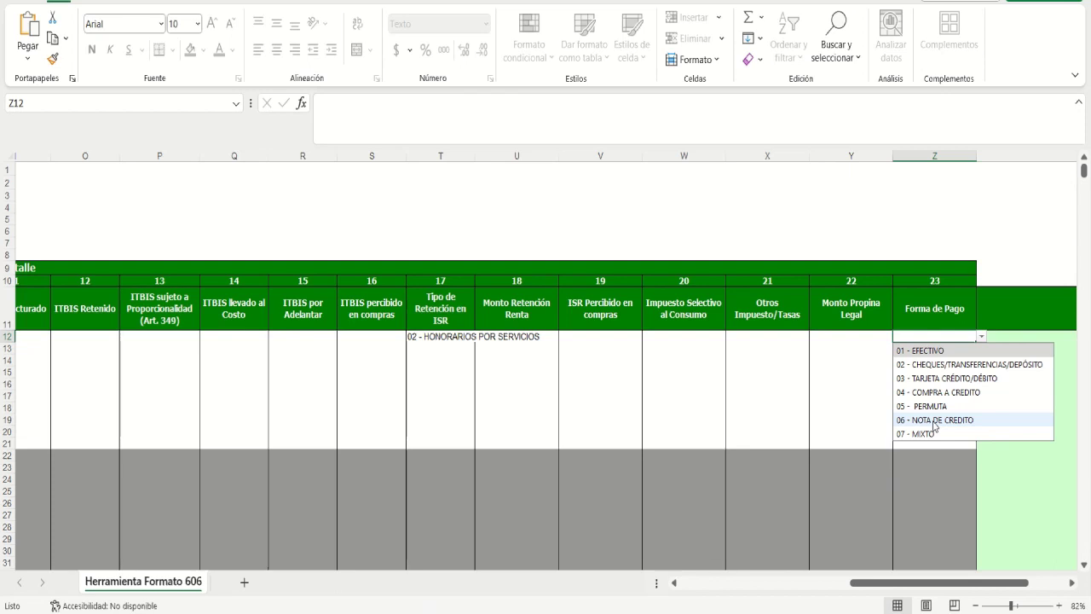
{"action": "left_click", "coordinate": [934, 419]}
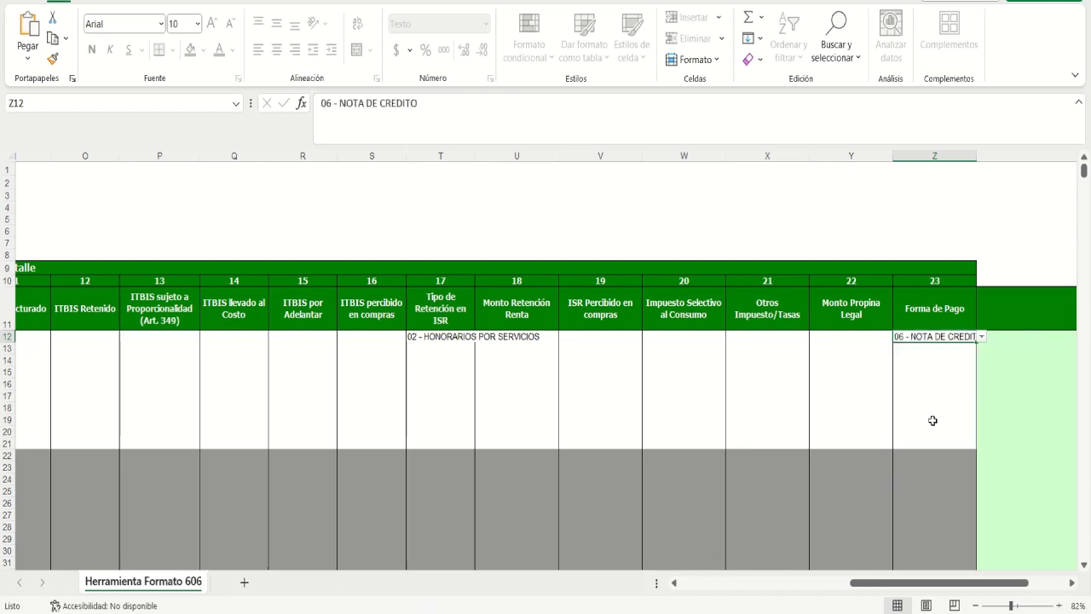
{"action": "left_click", "coordinate": [991, 336]}
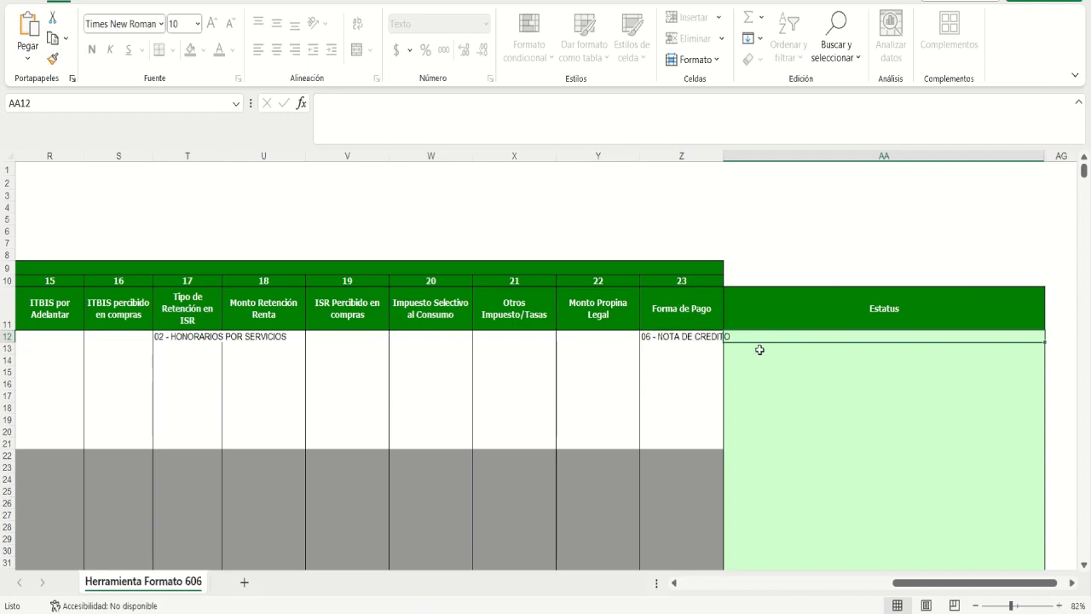
Step: Scroll the sheet left until the Líneas and RNC o Cédula columns show again
{"action": "left_click", "coordinate": [711, 584]}
{"action": "left_click", "coordinate": [712, 584]}
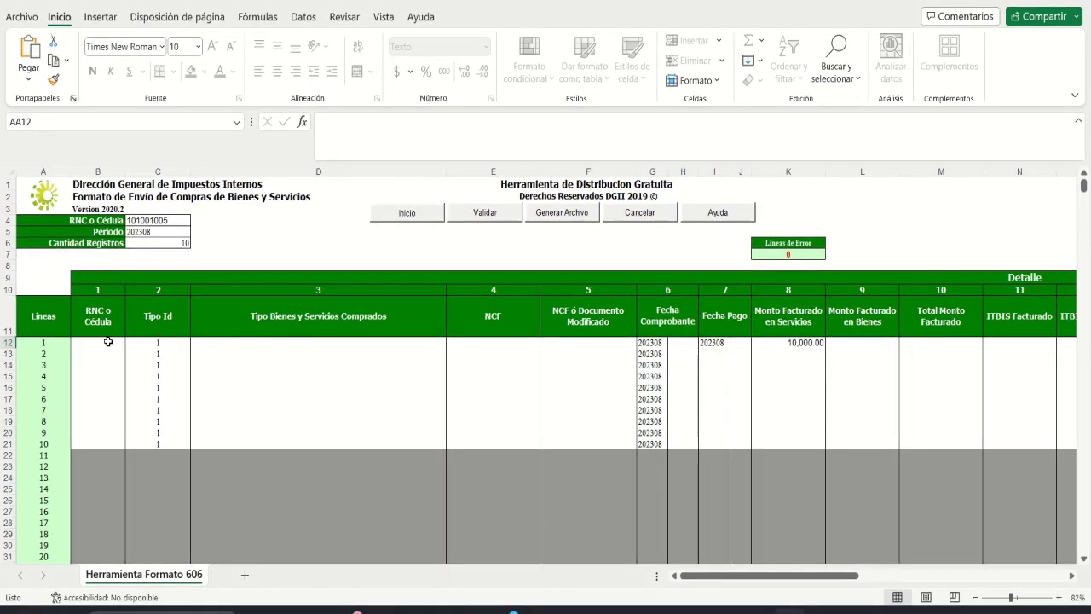
{"action": "left_click", "coordinate": [108, 337]}
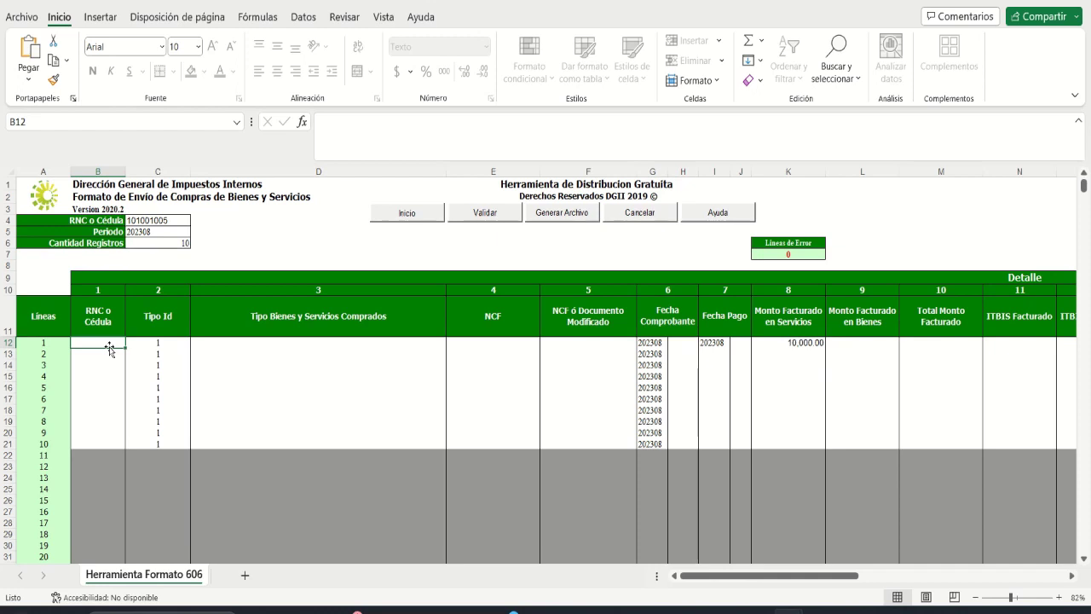
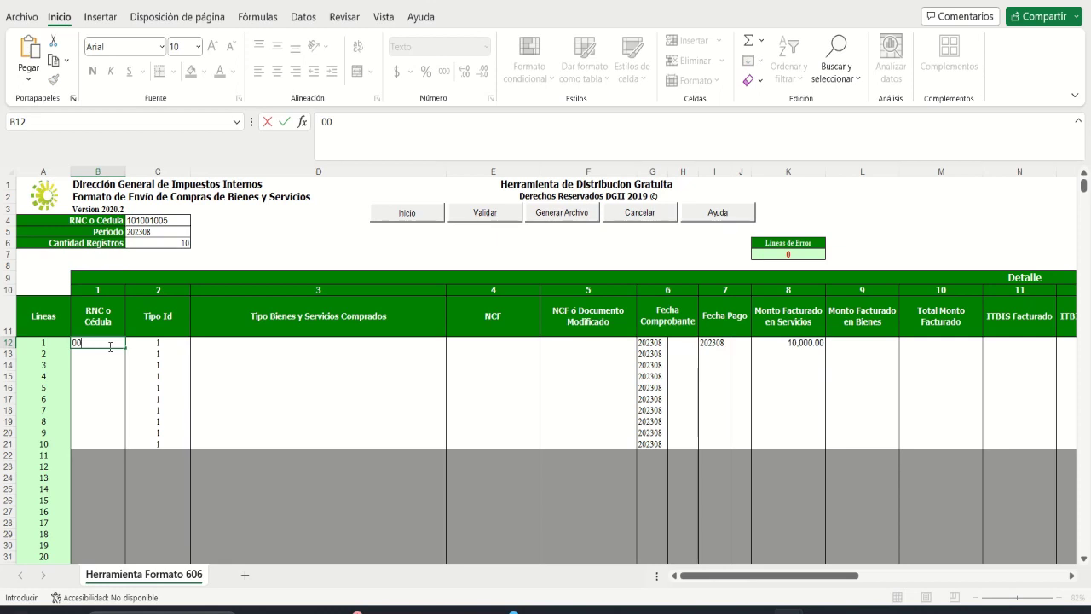
{"action": "key", "text": "Tab"}
{"action": "key", "text": "Tab"}
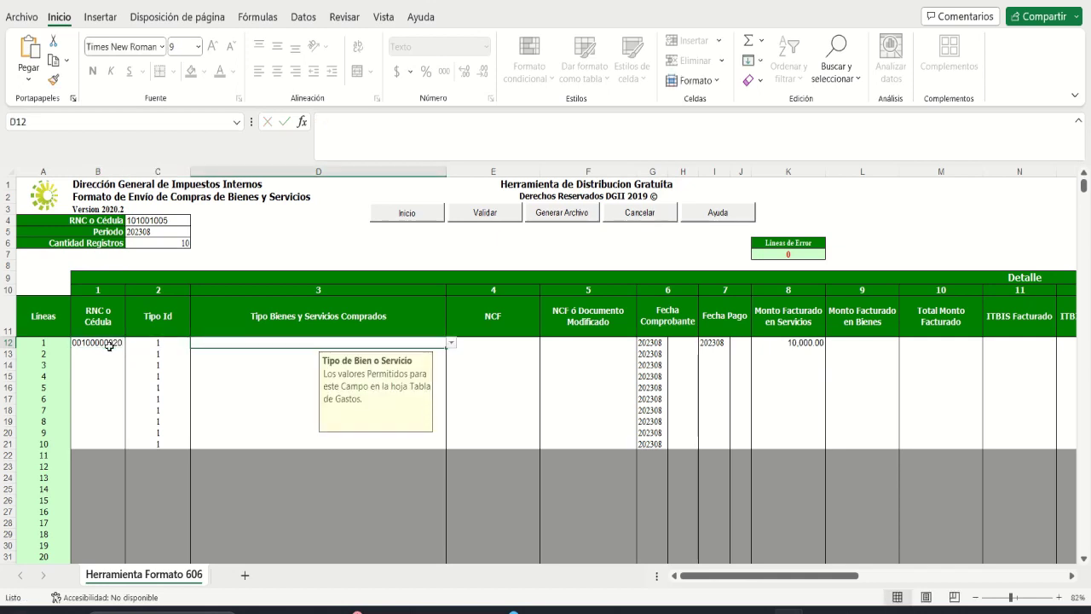
{"action": "key", "text": "alt+Down"}
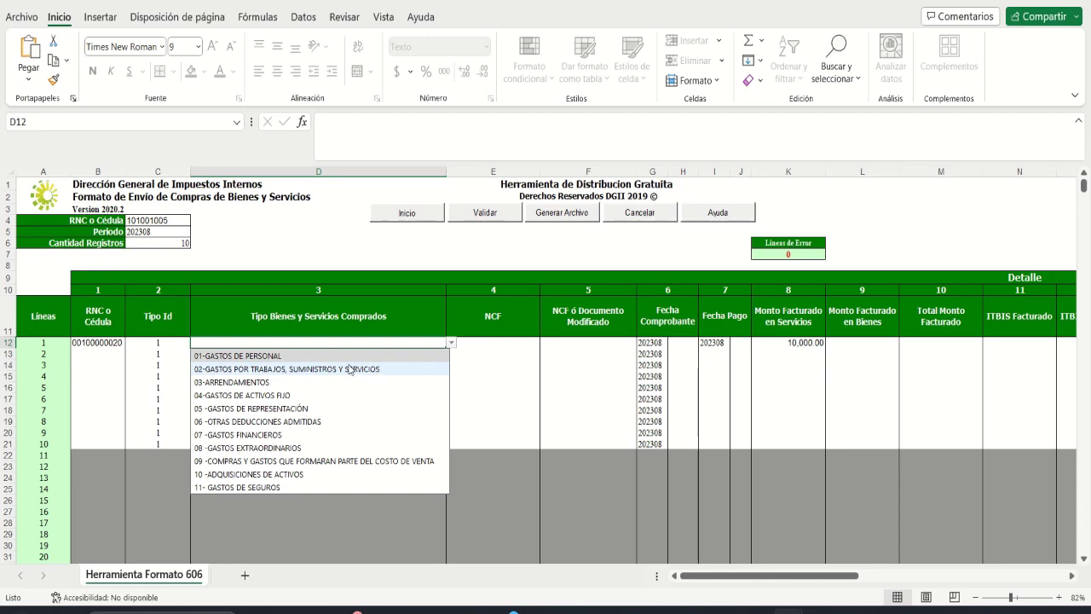
{"action": "left_click", "coordinate": [349, 368]}
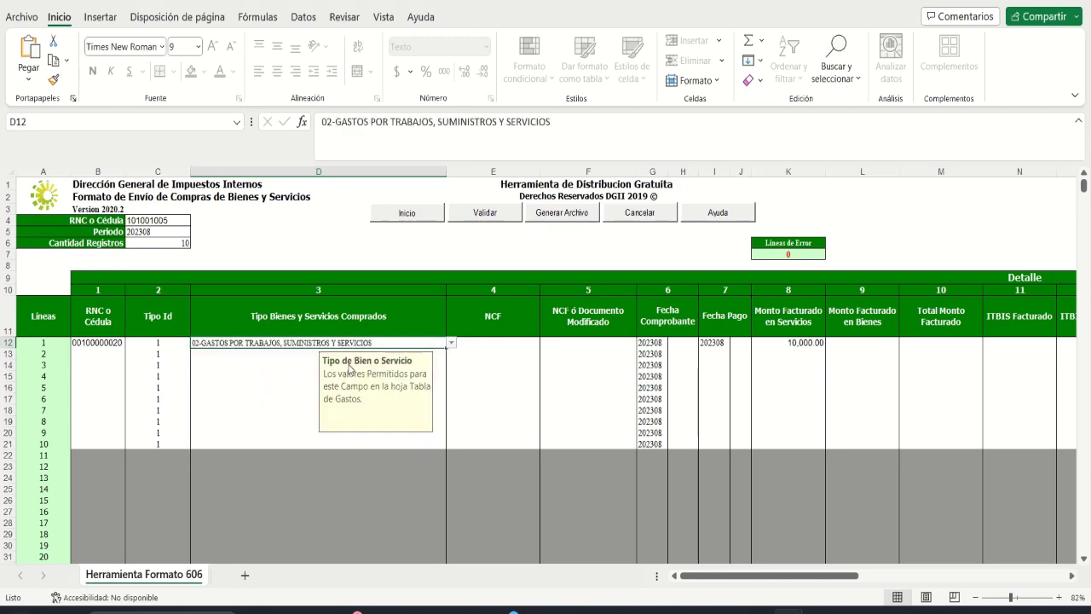
{"action": "key", "text": "Tab"}
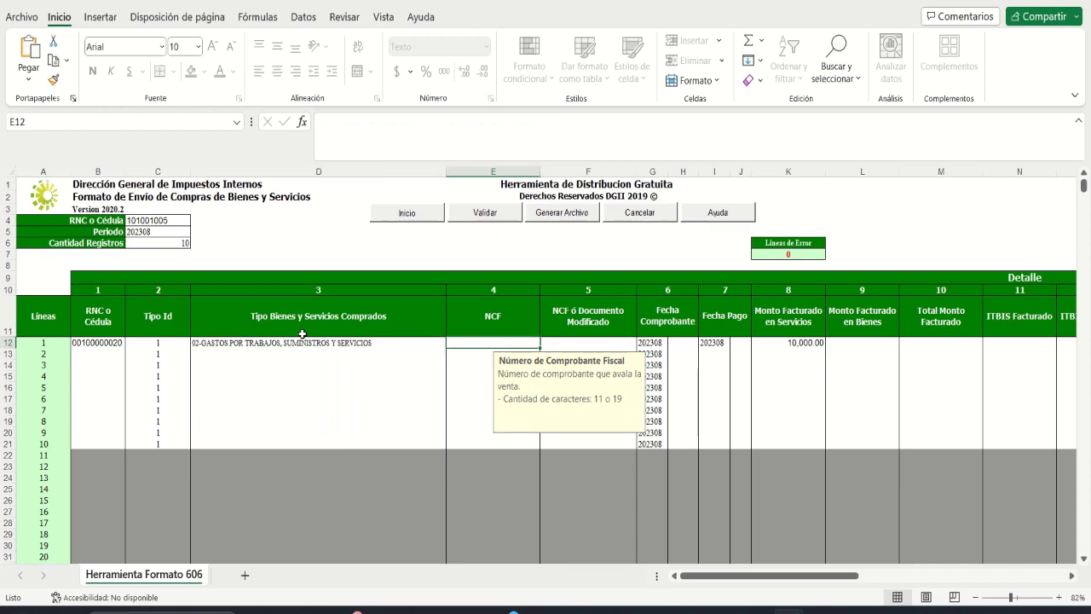
{"action": "type", "text": "B11"}
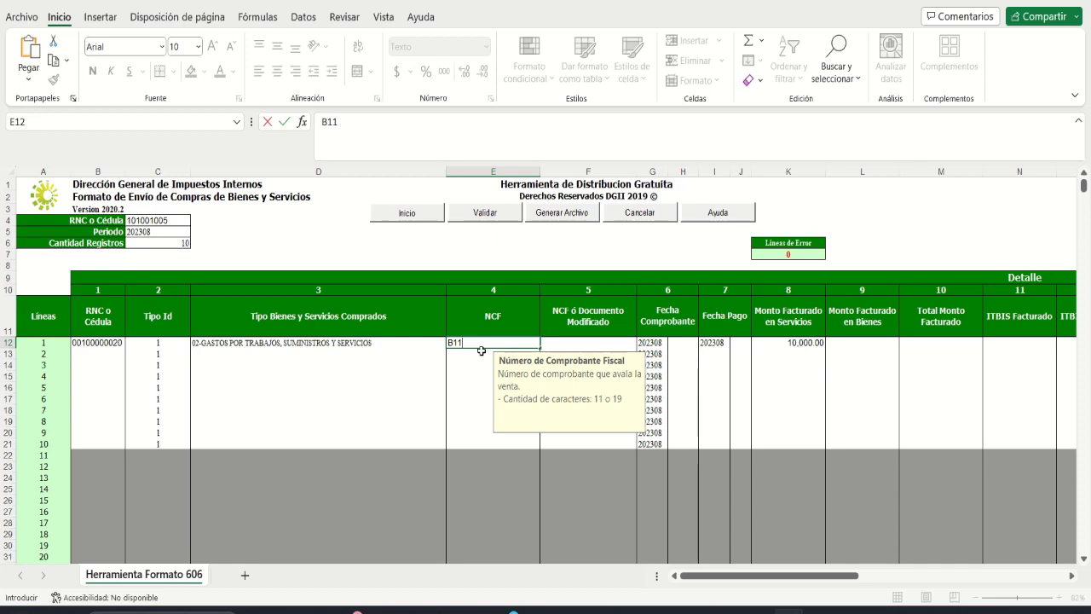
{"action": "type", "text": "00000001"}
{"action": "key", "text": "Tab"}
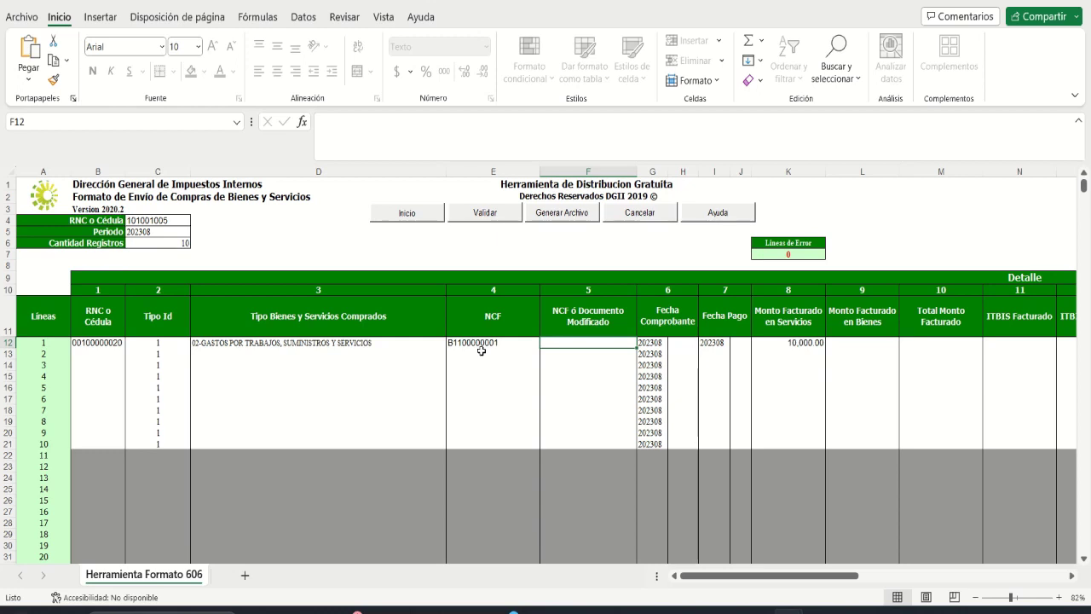
Step: Set line 1's invoice day and payment day both to 5
{"action": "key", "text": "Tab"}
{"action": "key", "text": "Tab"}
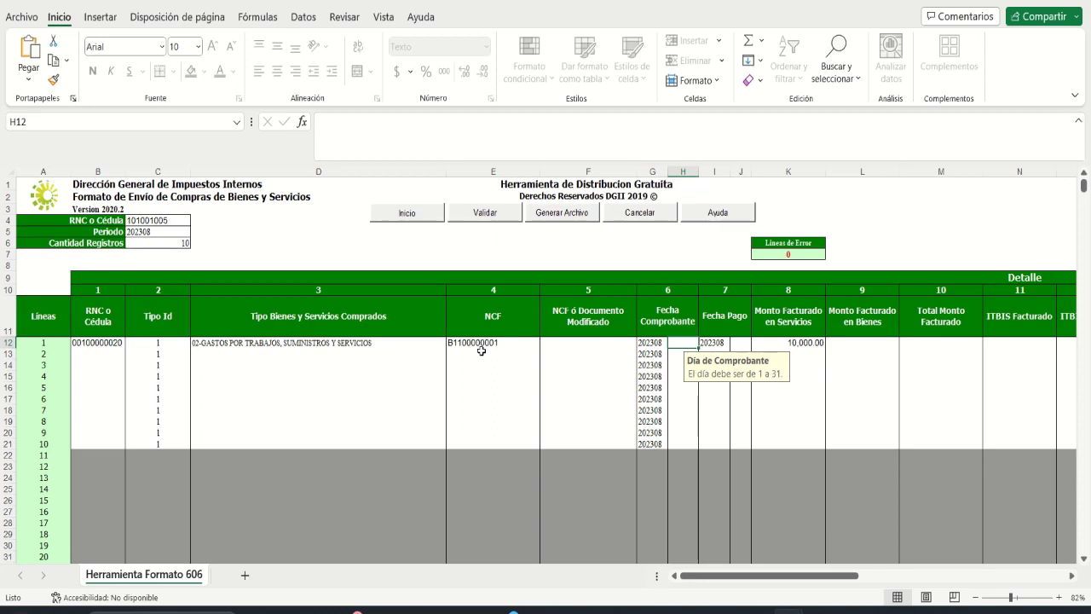
{"action": "type", "text": "5"}
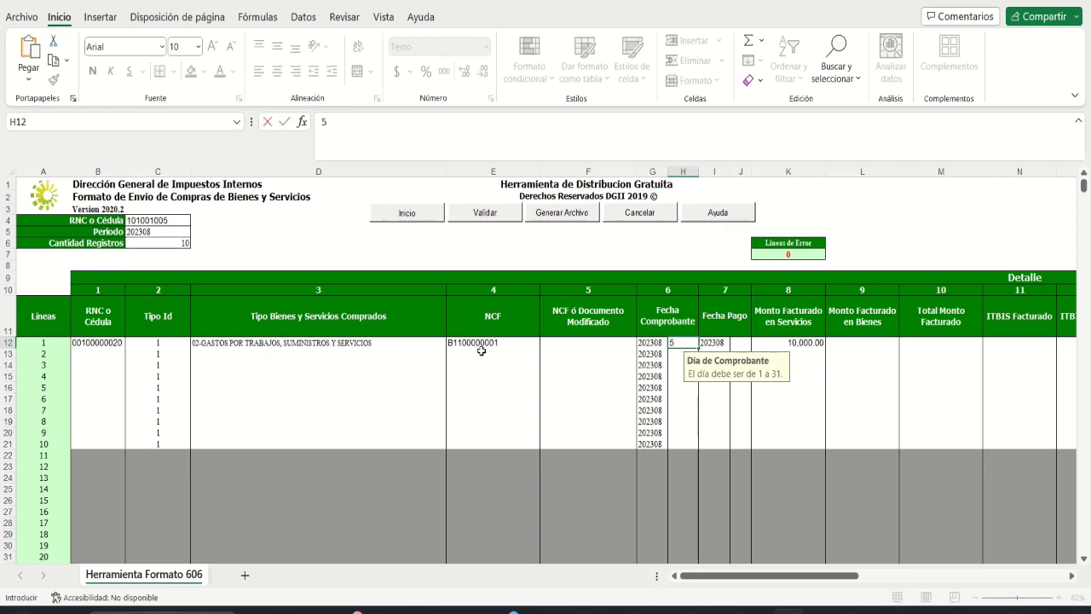
{"action": "key", "text": "Tab"}
{"action": "key", "text": "Tab"}
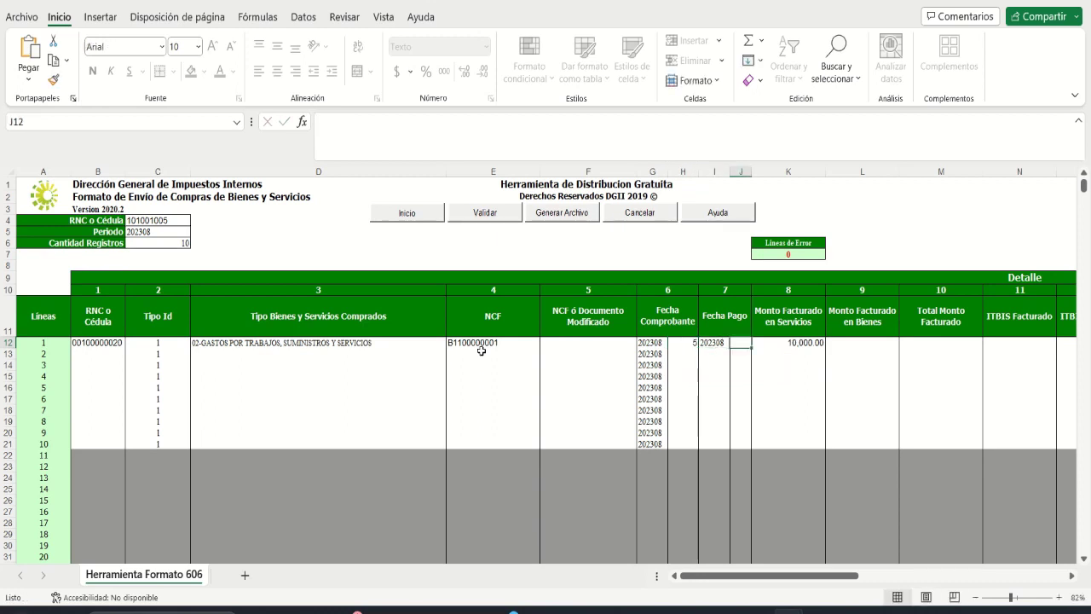
{"action": "type", "text": "5"}
{"action": "key", "text": "Tab"}
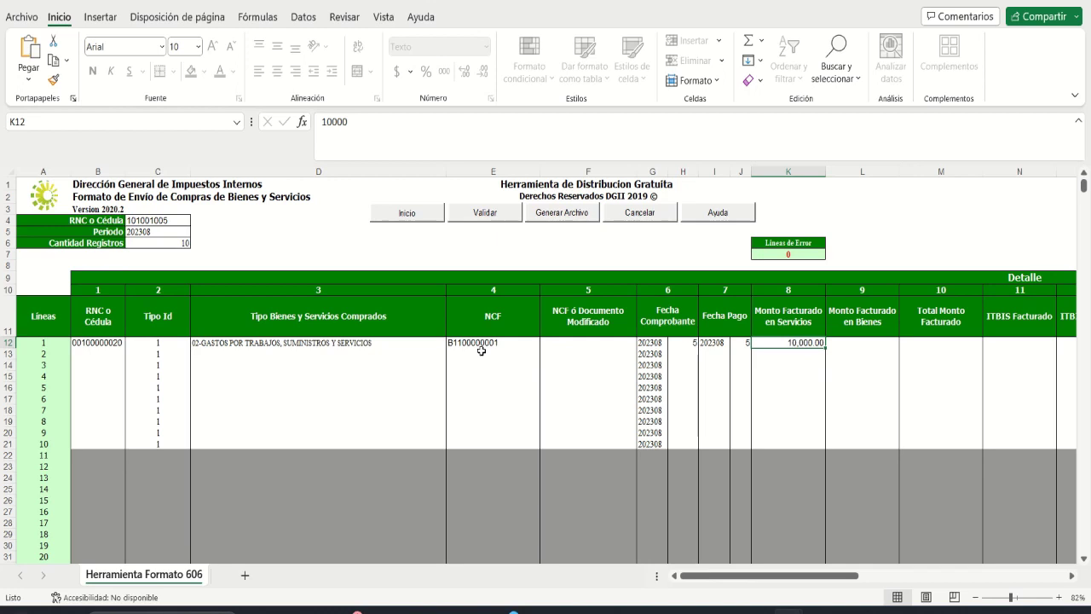
Step: Enter 5,000 as line 1's services billed amount
{"action": "type", "text": "5000"}
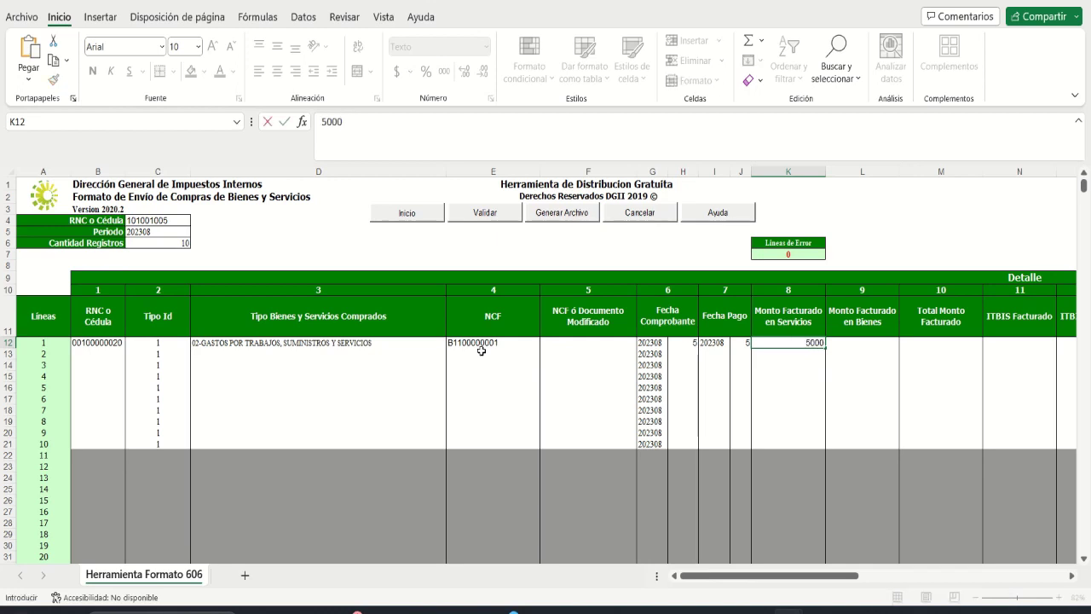
{"action": "key", "text": "Tab"}
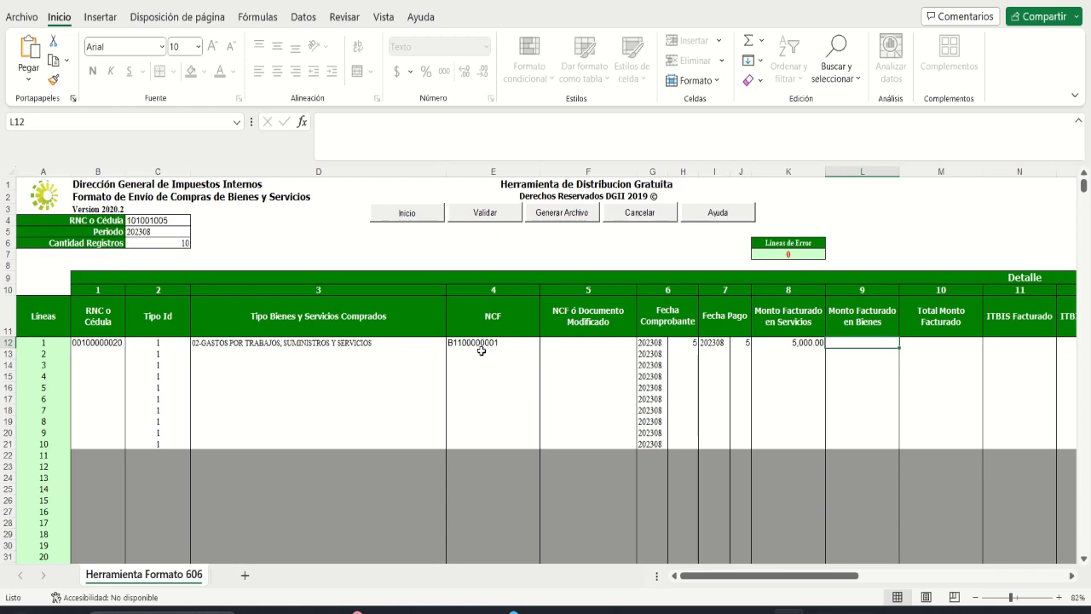
{"action": "key", "text": "Tab"}
{"action": "key", "text": "Tab"}
{"action": "key", "text": "Tab"}
{"action": "key", "text": "Tab"}
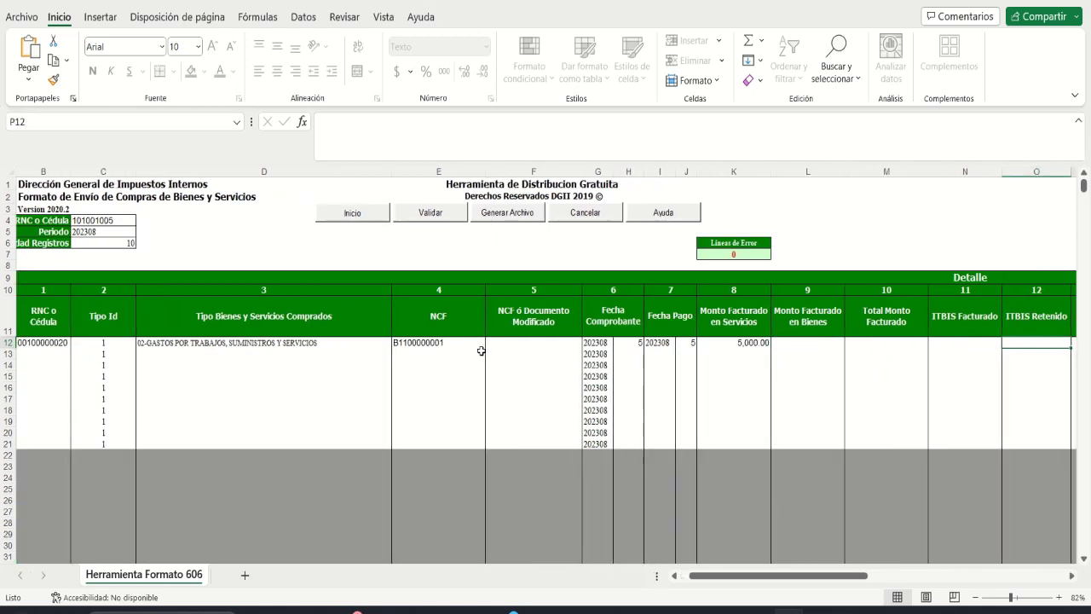
{"action": "key", "text": "Tab"}
{"action": "key", "text": "Tab"}
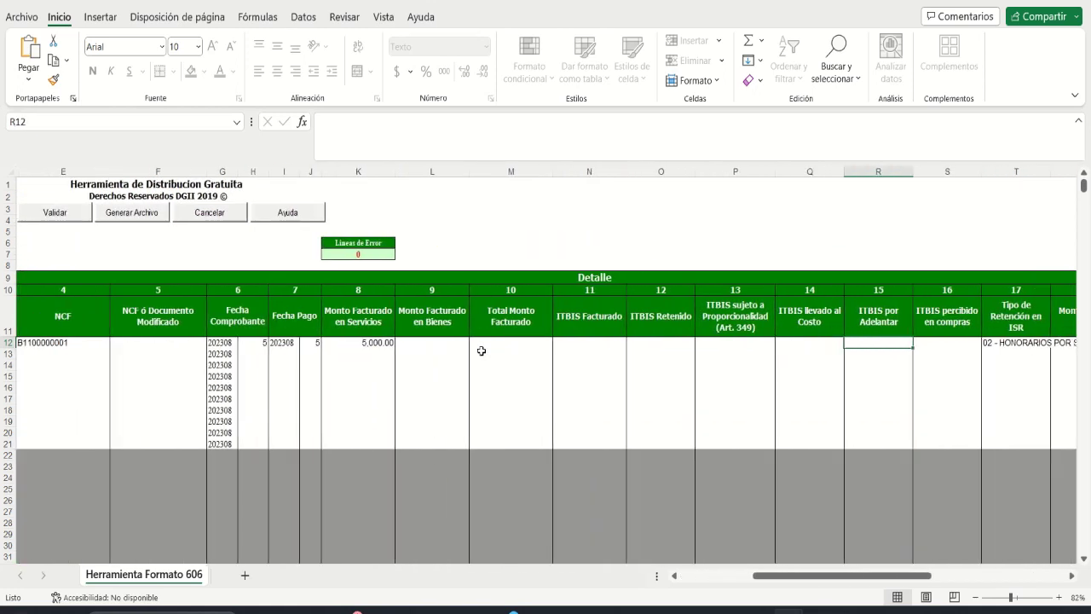
{"action": "key", "text": "Tab"}
{"action": "key", "text": "Tab"}
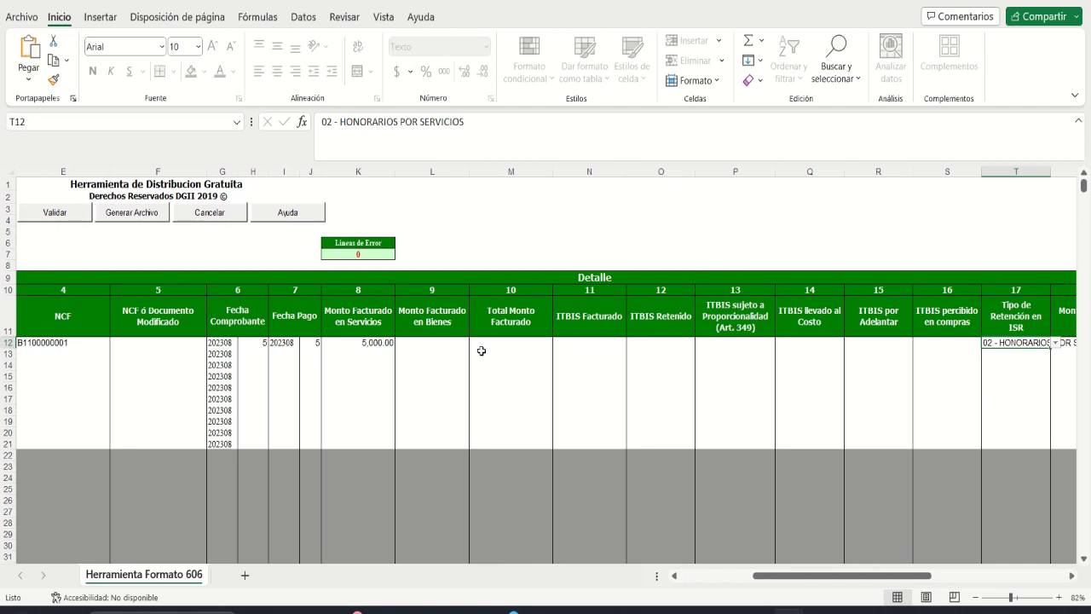
{"action": "key", "text": "Tab"}
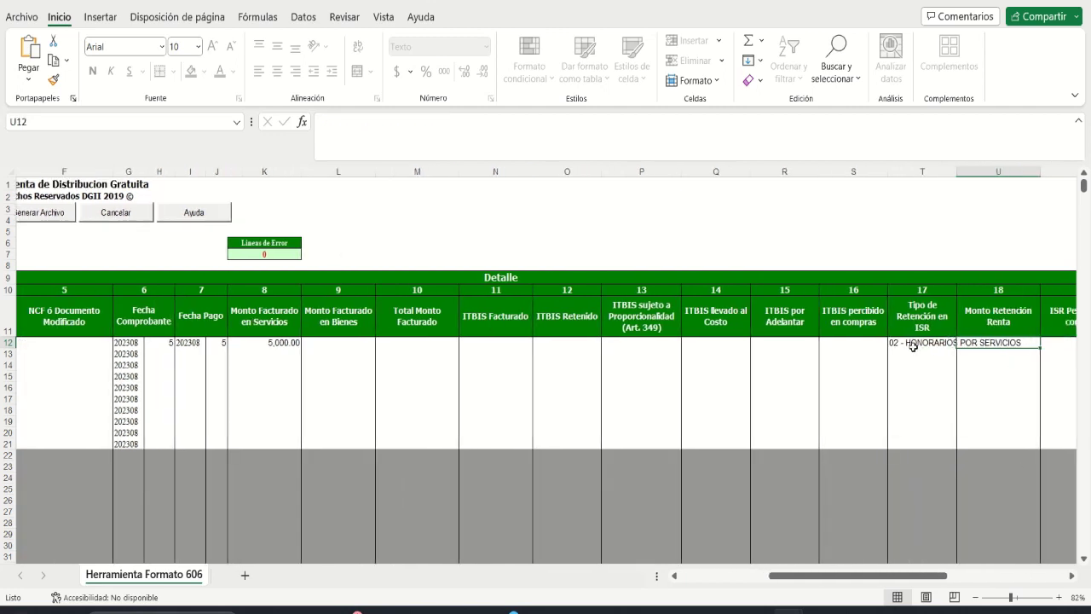
Step: Give line 1 retention type 03 - OTRAS RENTAS and a retained amount of 100
{"action": "left_click", "coordinate": [912, 344]}
{"action": "key", "text": "alt+Down"}
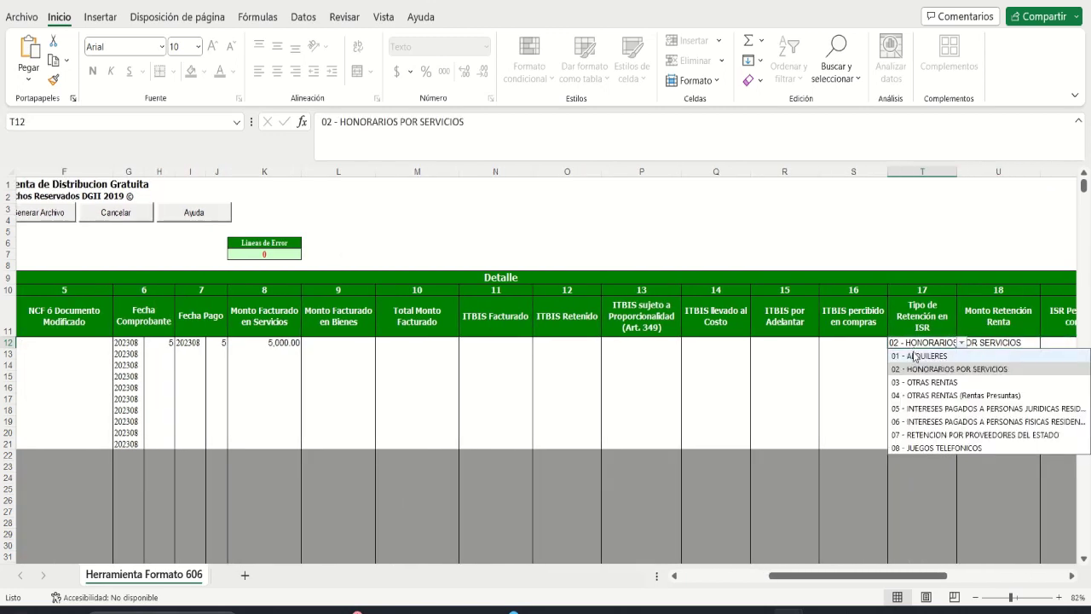
{"action": "left_click", "coordinate": [911, 383]}
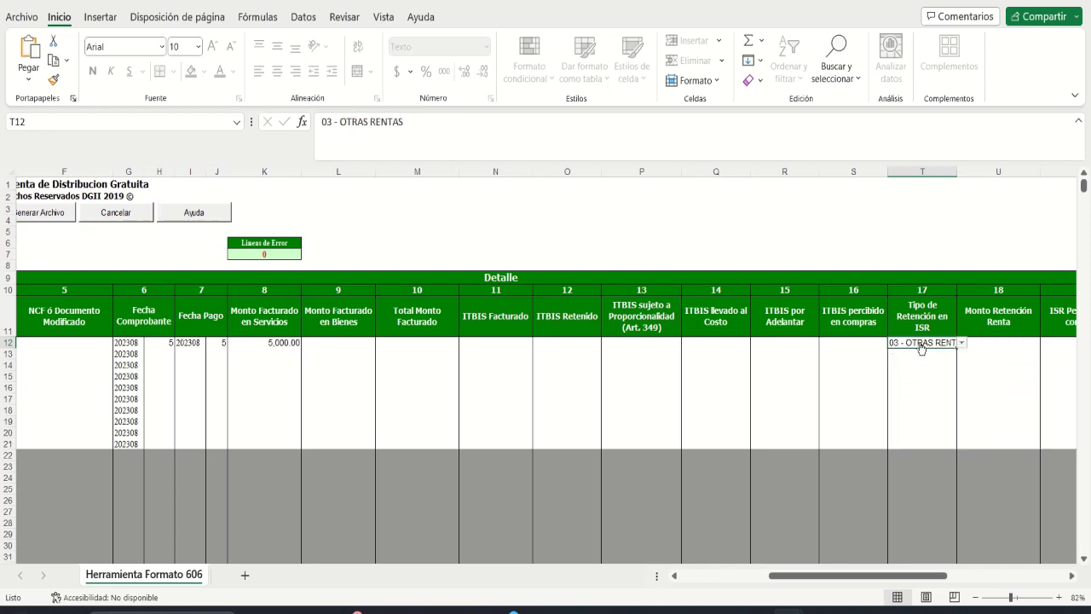
{"action": "key", "text": "alt+Down"}
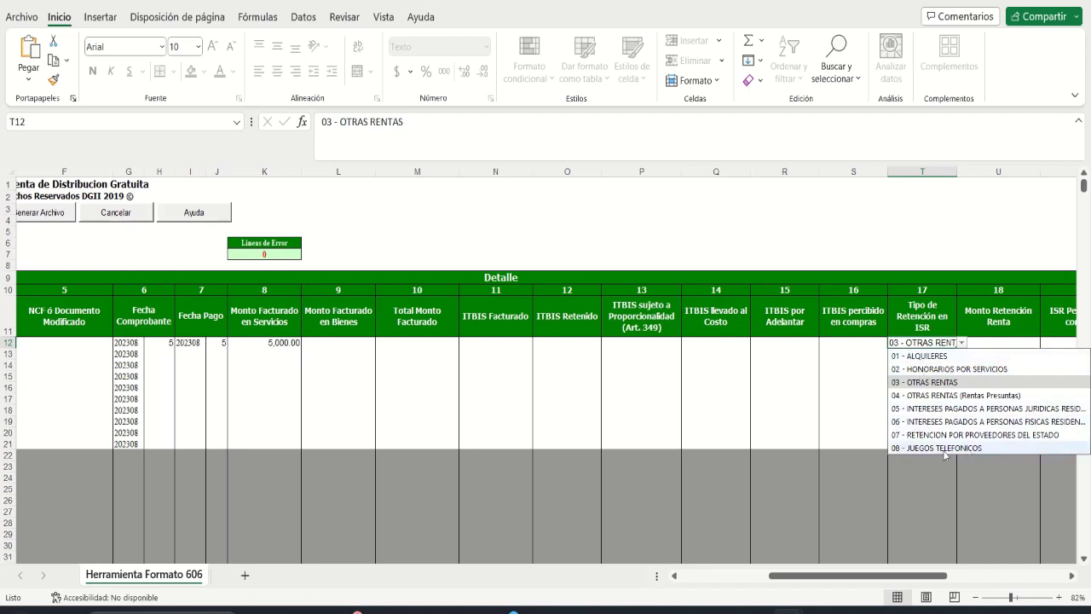
{"action": "left_click", "coordinate": [921, 383]}
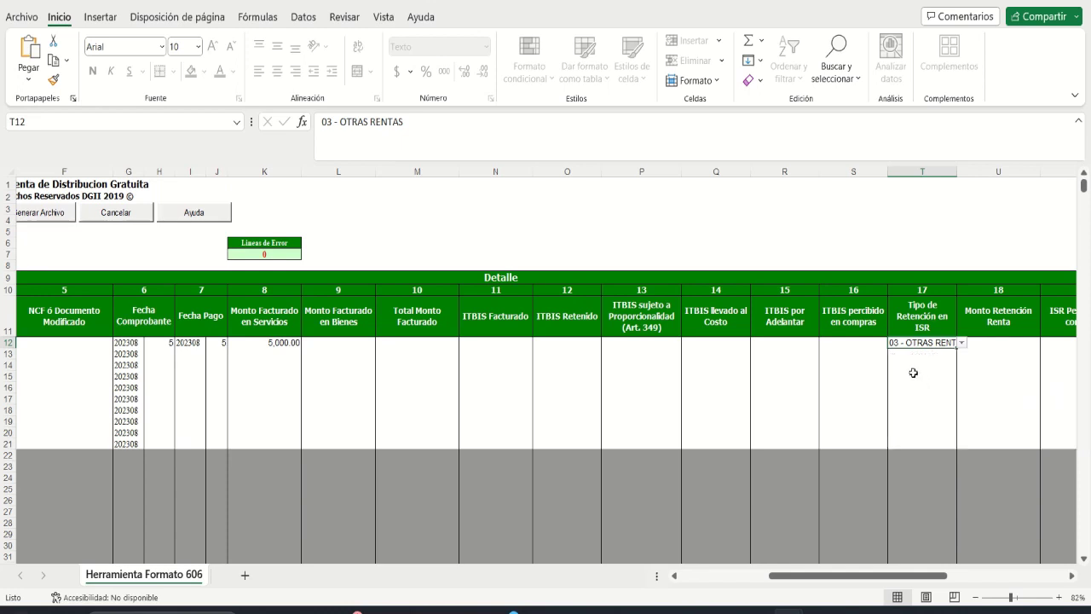
{"action": "key", "text": "Tab"}
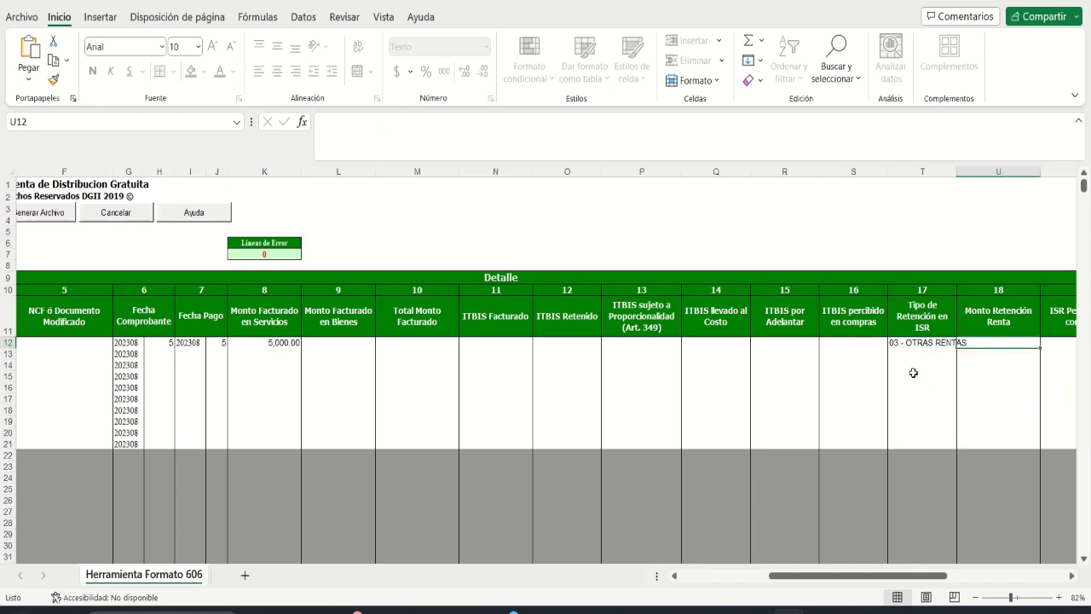
{"action": "type", "text": "100"}
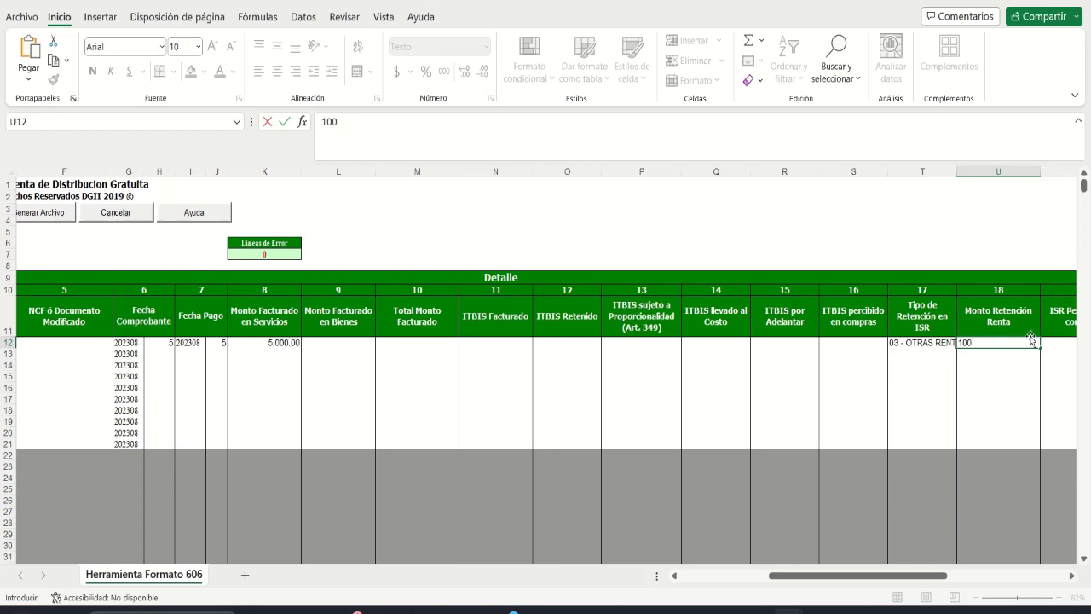
{"action": "key", "text": "Tab"}
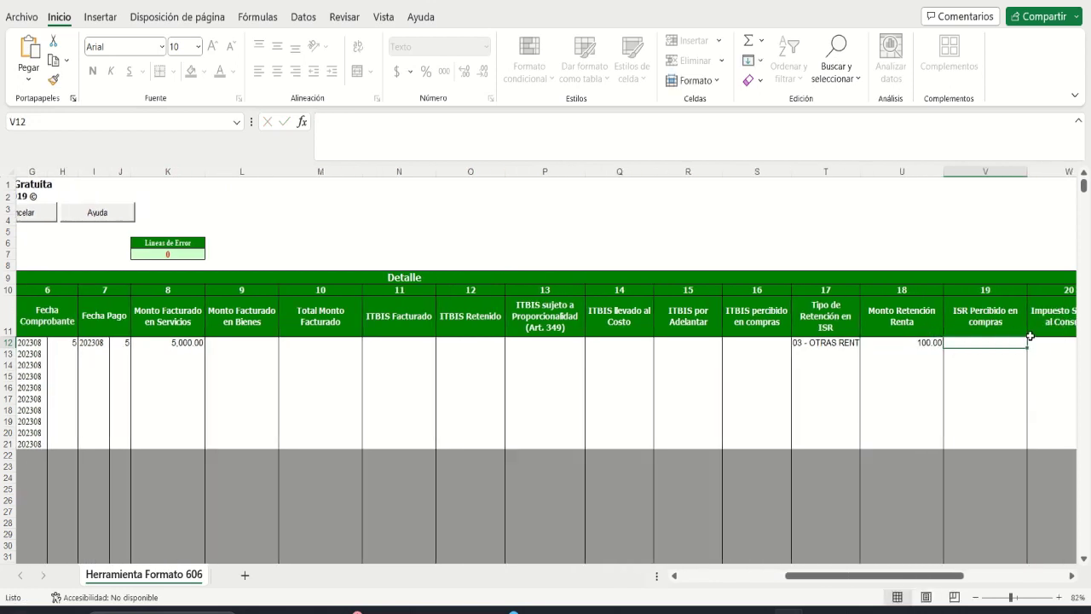
Step: Choose 02 - CHEQUES/TRANSFERENCIAS/DEPÓSITO as line 1's Forma de Pago in Z12
{"action": "key", "text": "Tab"}
{"action": "key", "text": "Tab"}
{"action": "key", "text": "Tab"}
{"action": "key", "text": "Tab"}
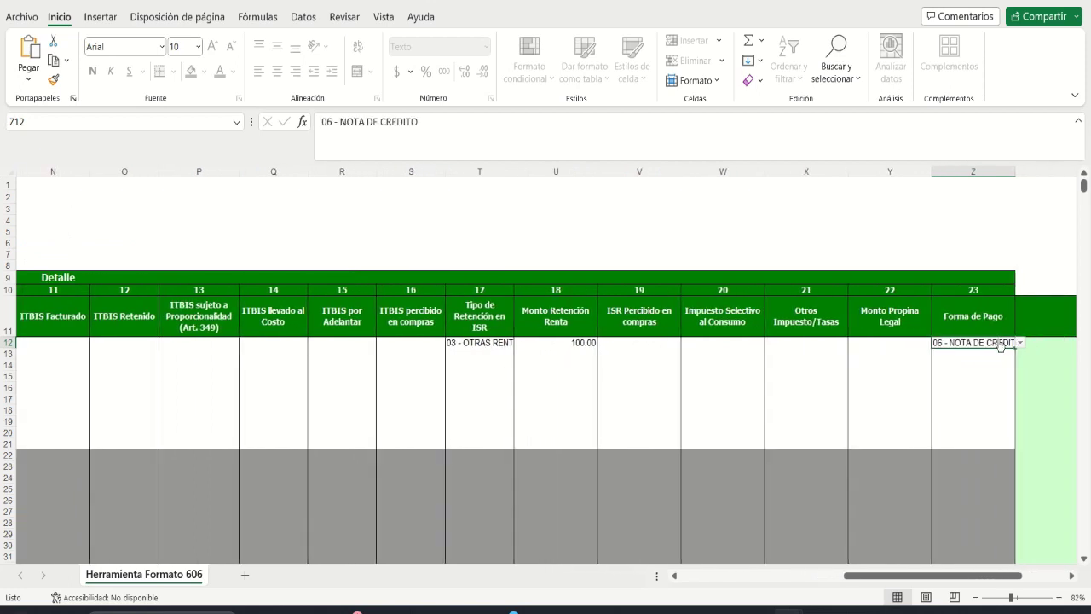
{"action": "key", "text": "alt+Down"}
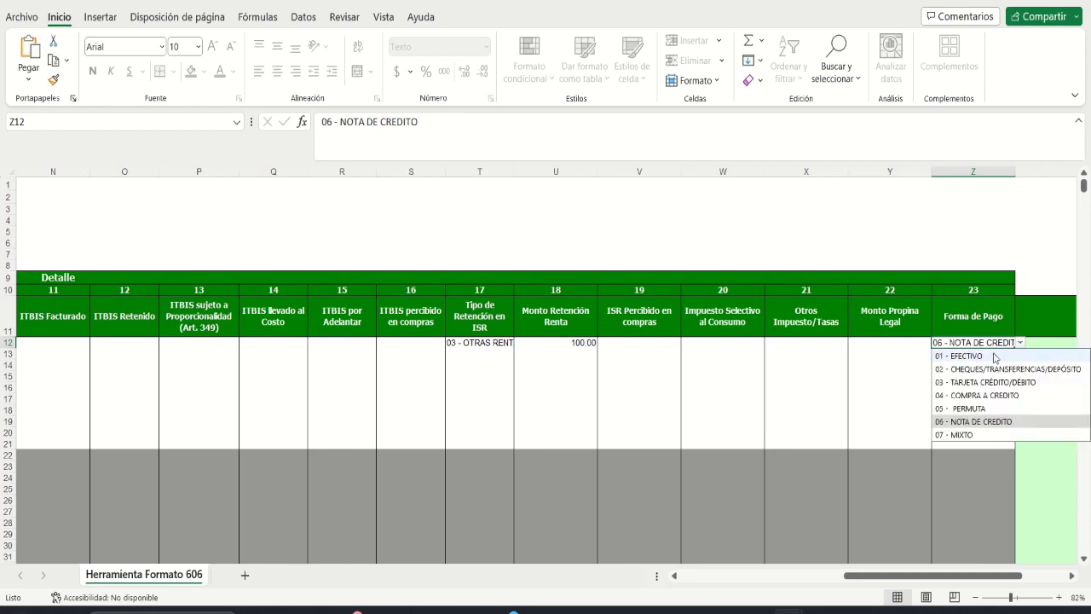
{"action": "left_click", "coordinate": [991, 356]}
{"action": "key", "text": "alt+Down"}
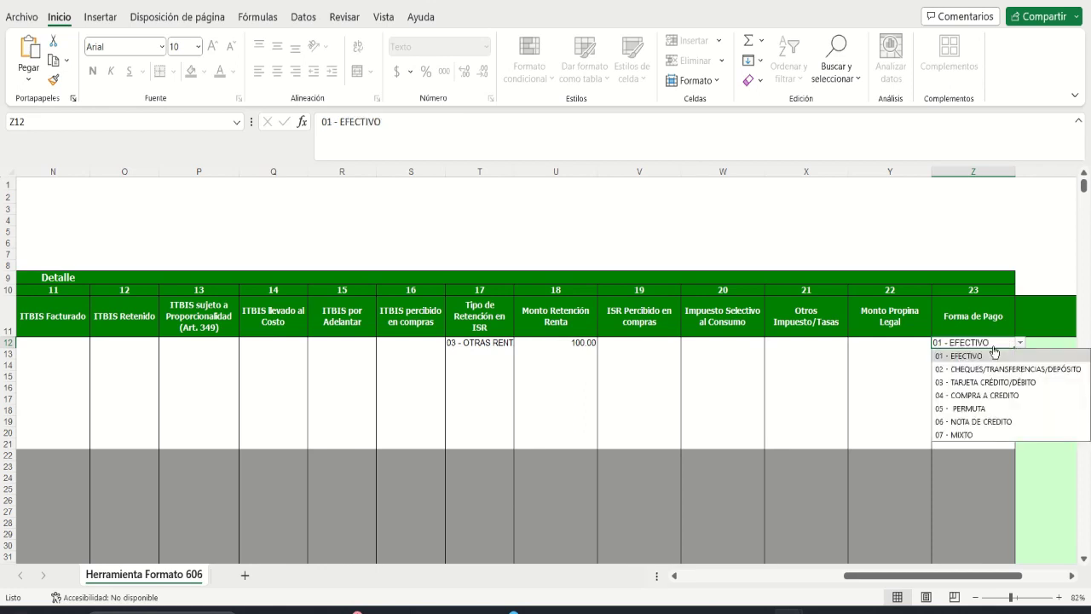
{"action": "left_click", "coordinate": [991, 368]}
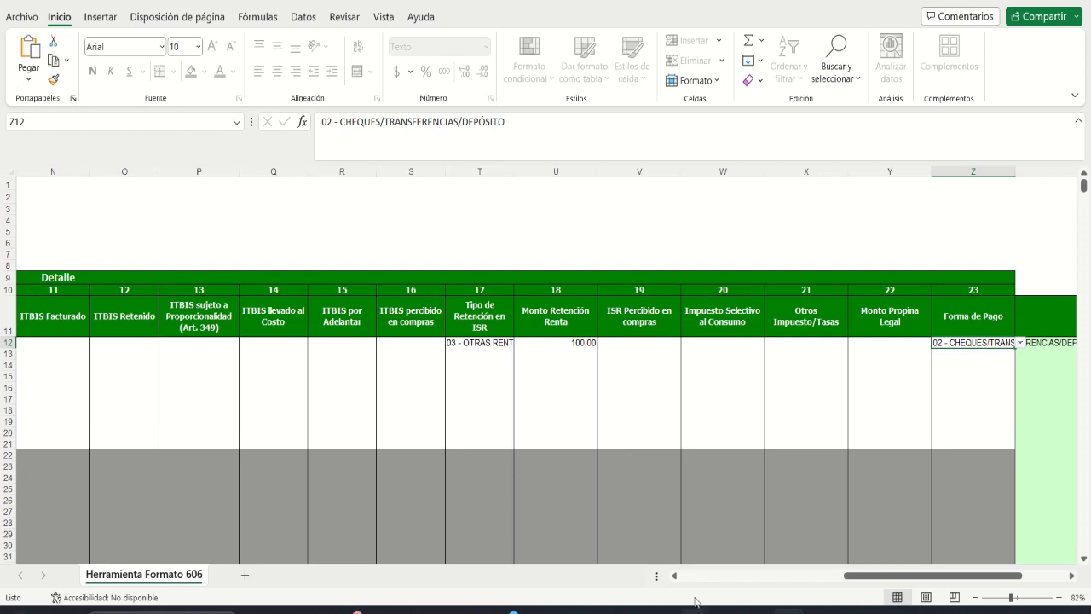
{"action": "scroll", "coordinate": [690, 577], "scroll_direction": "left", "scroll_amount": 5}
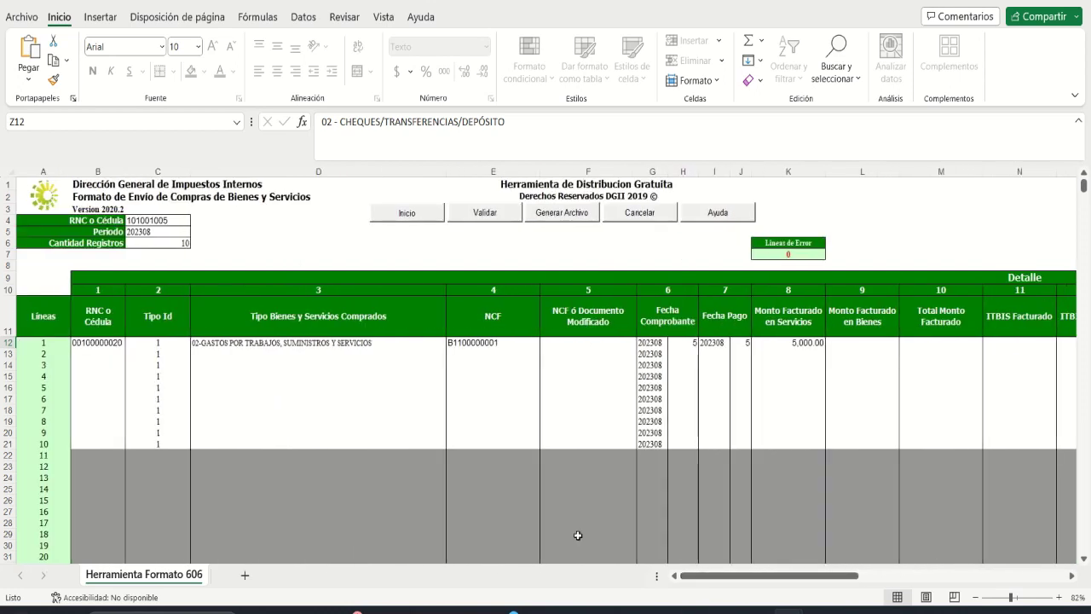
Step: Run the Validar check on the Formato 606 sheet, which reports 9 errors
{"action": "left_click", "coordinate": [107, 355]}
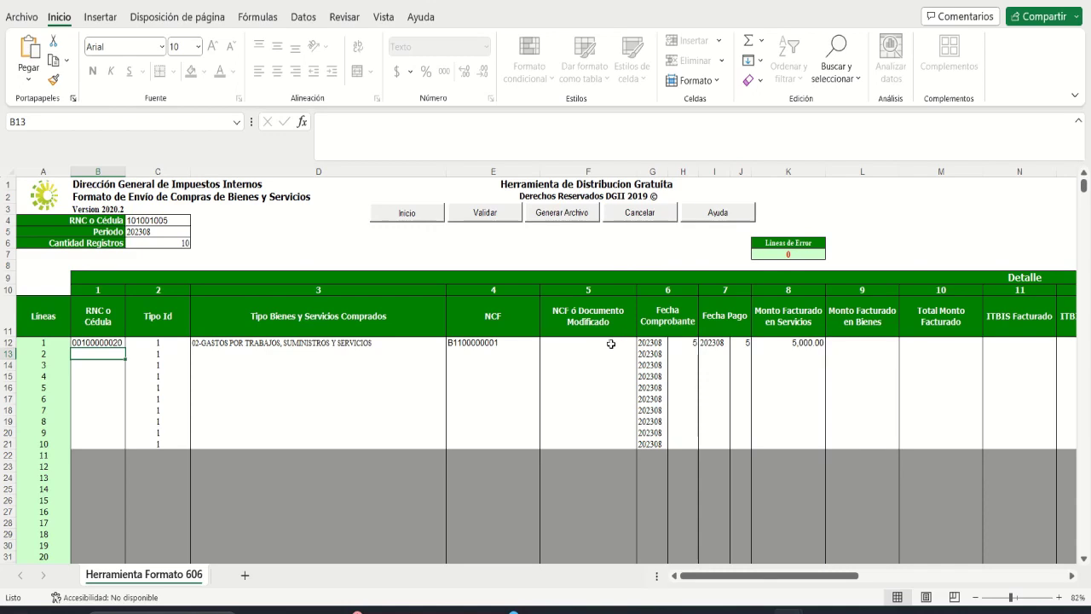
{"action": "mouse_move", "coordinate": [812, 576]}
{"action": "left_mouse_down"}
{"action": "mouse_move", "coordinate": [920, 580]}
{"action": "mouse_move", "coordinate": [791, 578]}
{"action": "left_mouse_up"}
{"action": "left_click", "coordinate": [303, 343]}
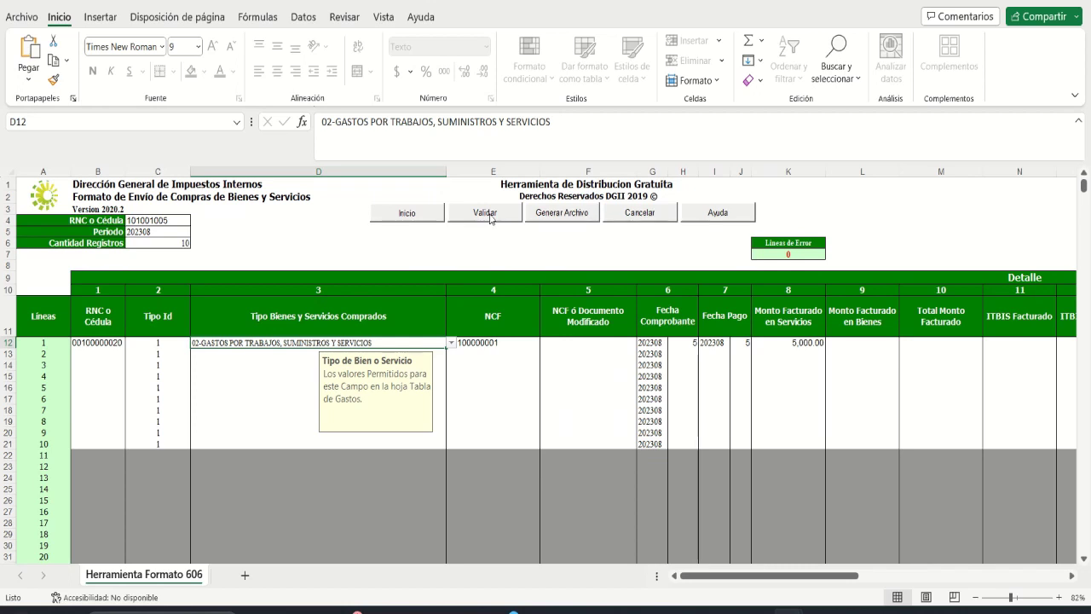
{"action": "left_click", "coordinate": [490, 215]}
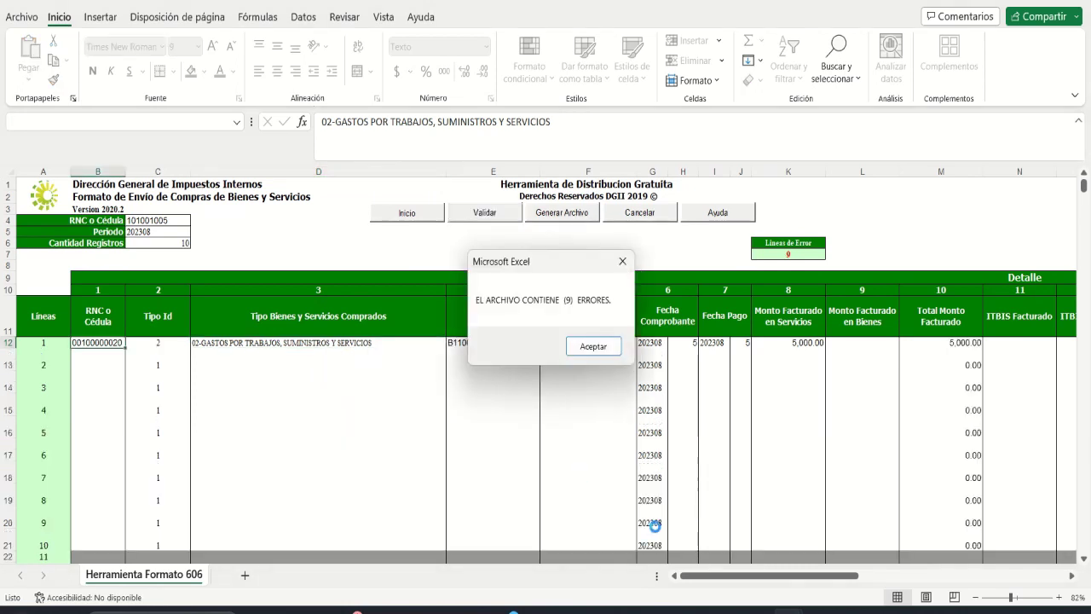
Step: Close the 9-errors warning, read line 1's Estatus notes, then return to cell B13
{"action": "left_click", "coordinate": [591, 347]}
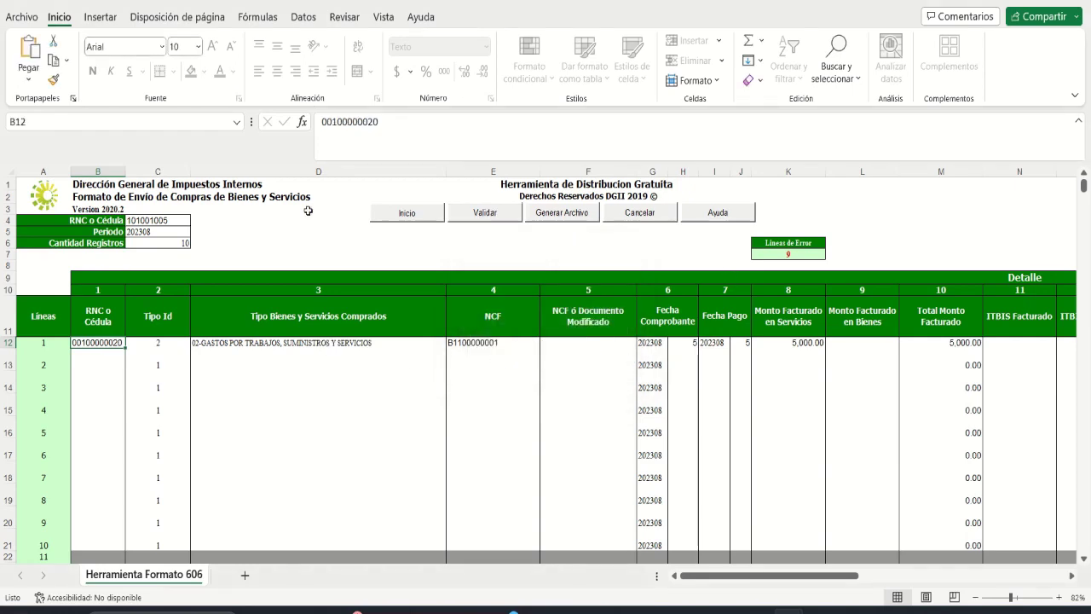
{"action": "left_click_drag", "start_coordinate": [780, 582], "coordinate": [981, 582]}
{"action": "left_click", "coordinate": [872, 344]}
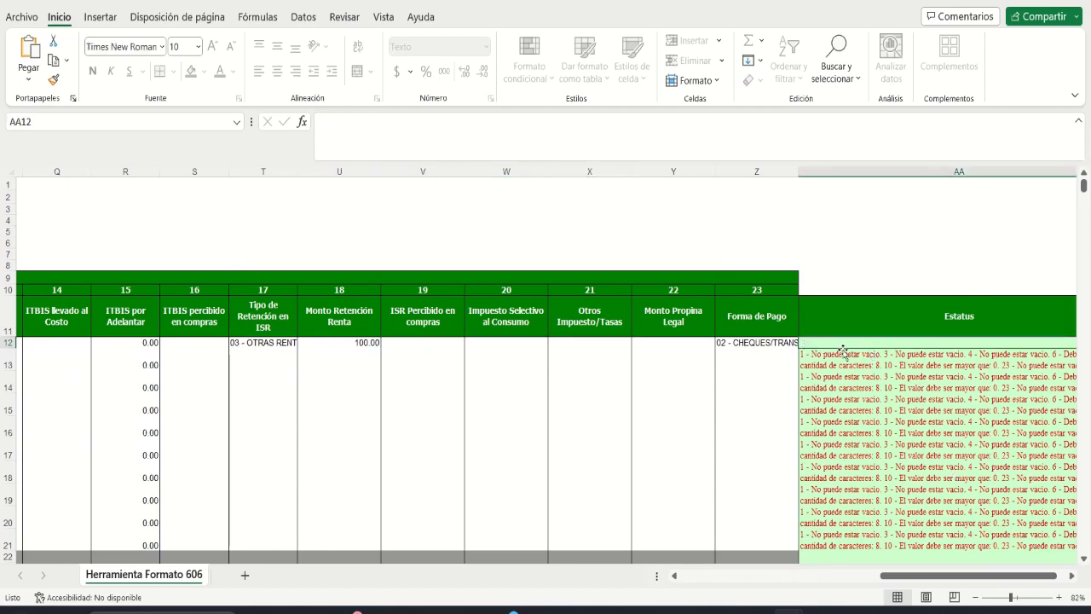
{"action": "left_click", "coordinate": [717, 576]}
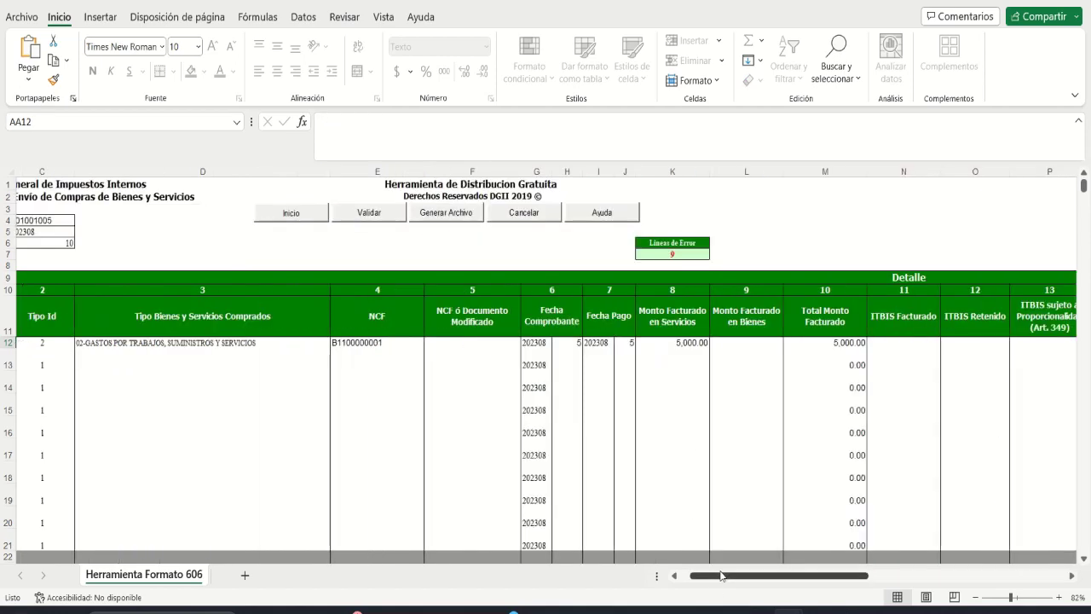
{"action": "left_click", "coordinate": [96, 354]}
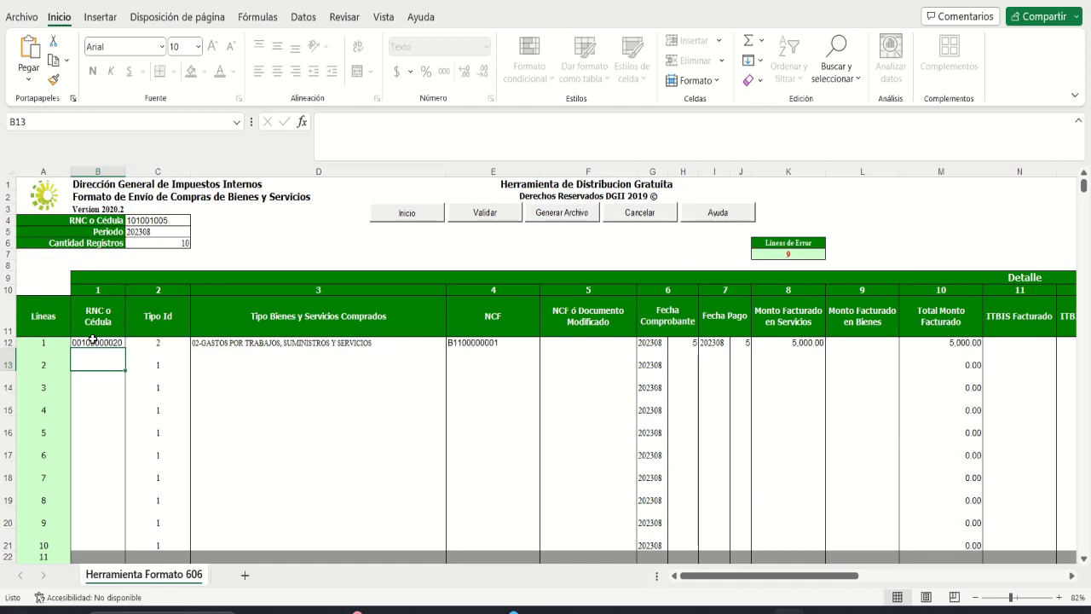
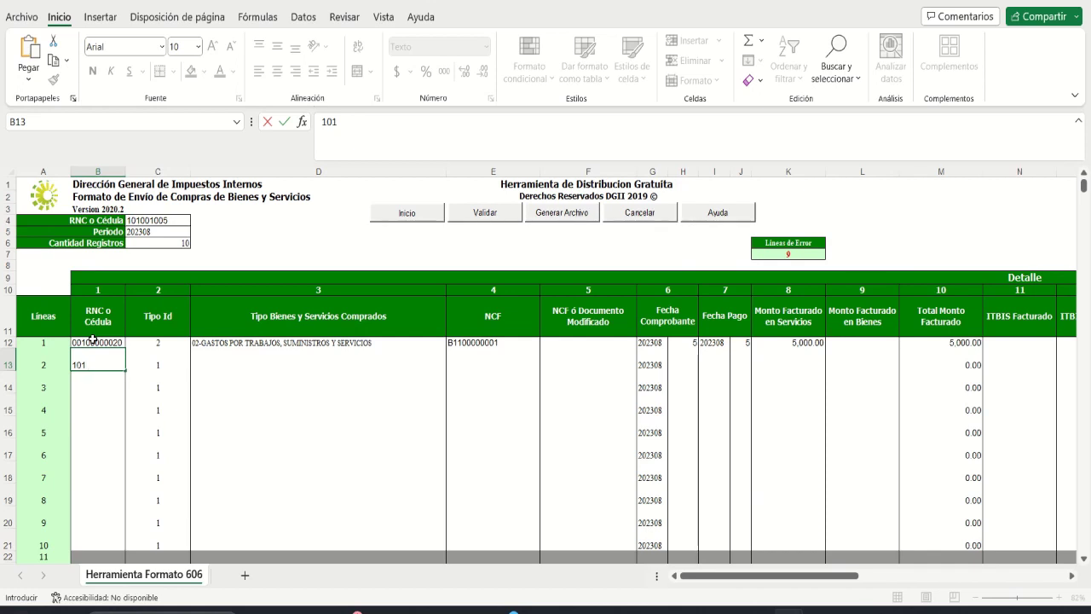
Step: Enter RNC 101000001 for line 2 and open its Tipo Bienes y Servicios list
{"action": "key", "text": "Tab"}
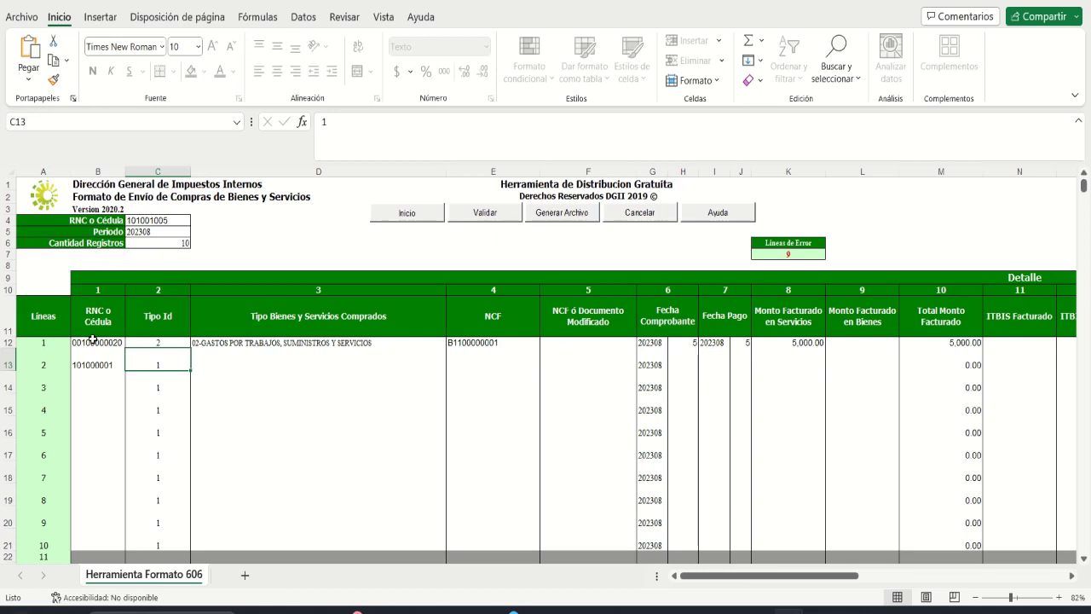
{"action": "key", "text": "Tab"}
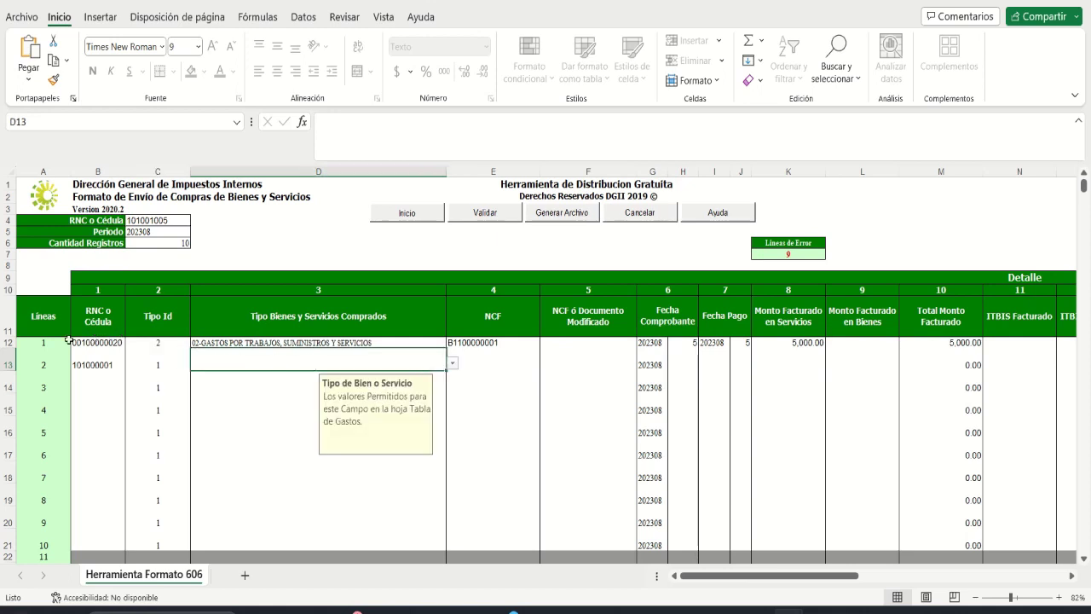
{"action": "left_click", "coordinate": [145, 342]}
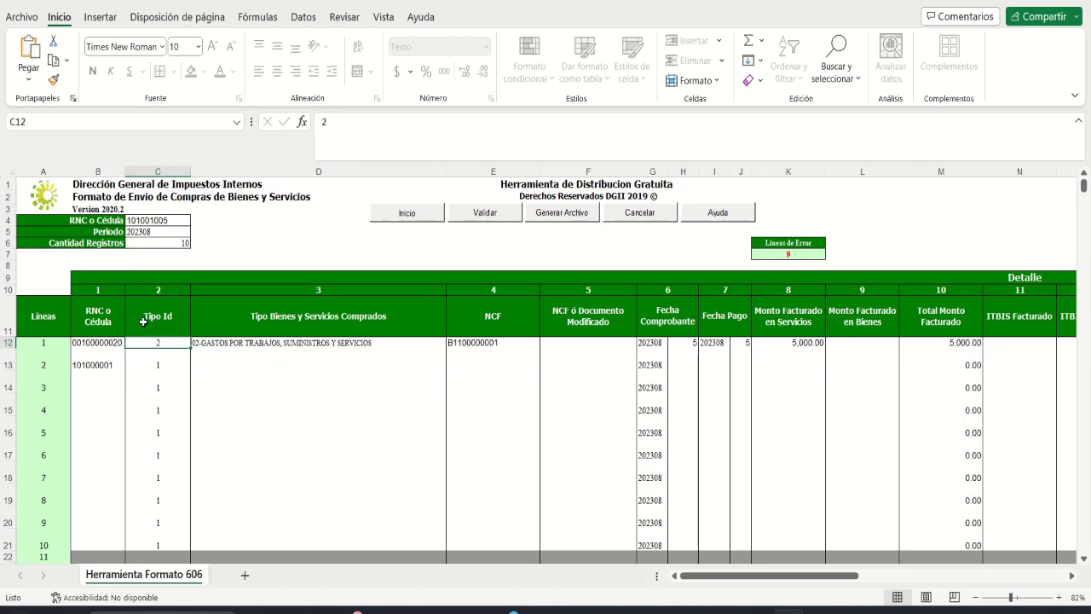
{"action": "left_click", "coordinate": [94, 344]}
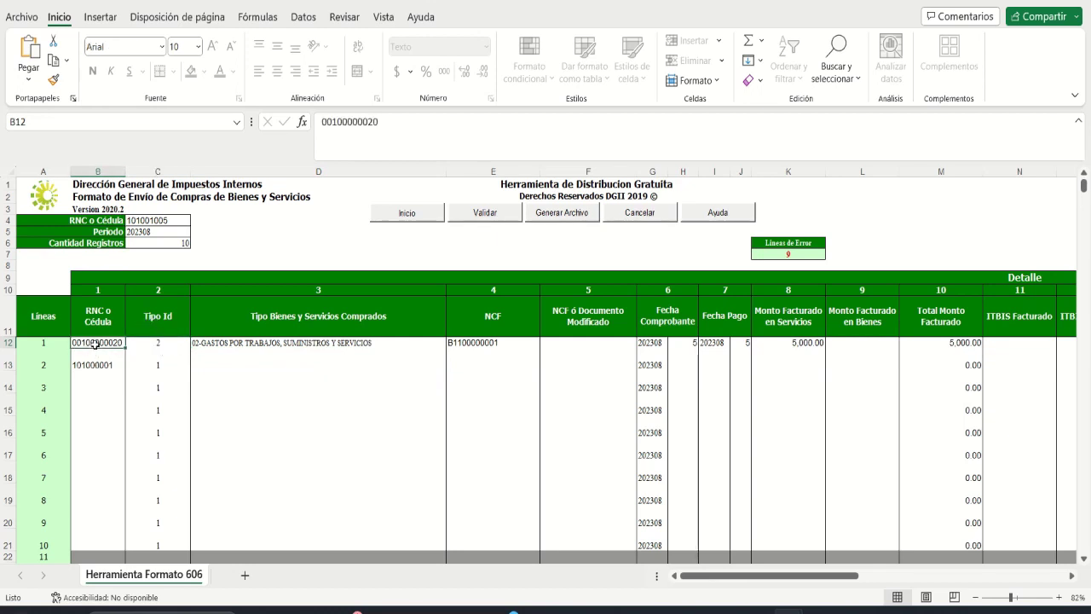
{"action": "left_click", "coordinate": [148, 364]}
{"action": "key", "text": "Tab"}
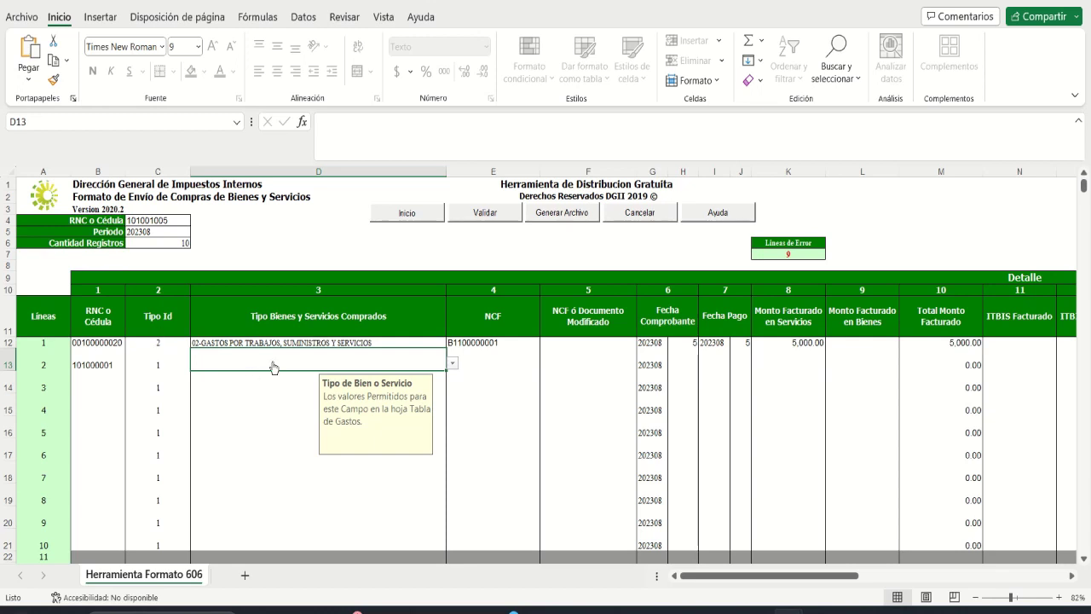
{"action": "key", "text": "alt+Down"}
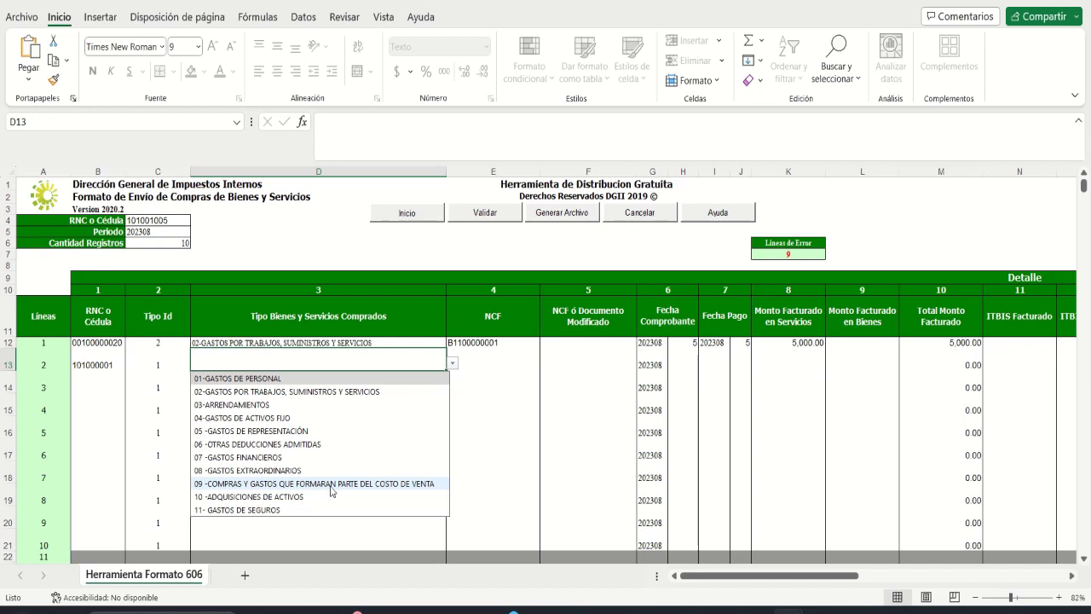
{"action": "left_click", "coordinate": [332, 483]}
{"action": "left_click", "coordinate": [486, 363]}
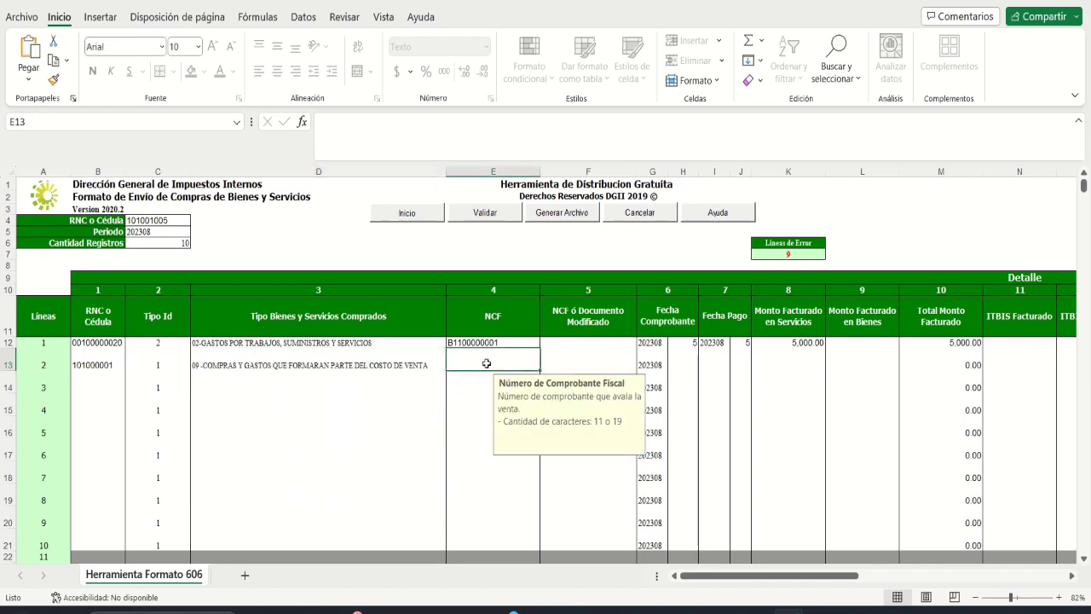
{"action": "type", "text": "B0"}
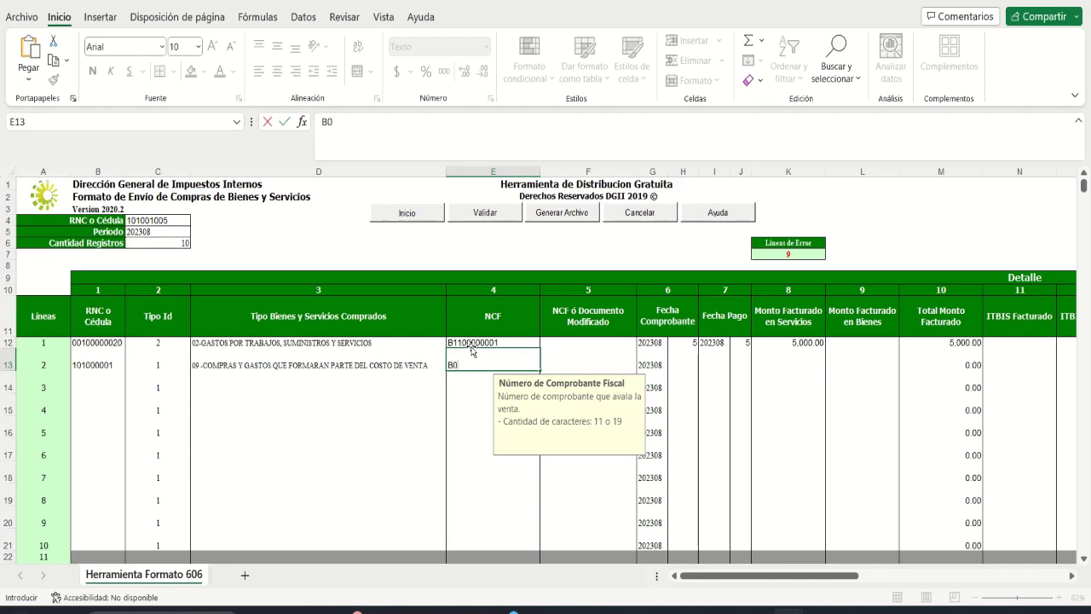
{"action": "type", "text": "1"}
{"action": "type", "text": "0000"}
{"action": "type", "text": "000"}
{"action": "key", "text": "BackSpace"}
{"action": "key", "text": "BackSpace"}
{"action": "type", "text": "125"}
{"action": "key", "text": "Tab"}
{"action": "key", "text": "Tab"}
{"action": "key", "text": "Tab"}
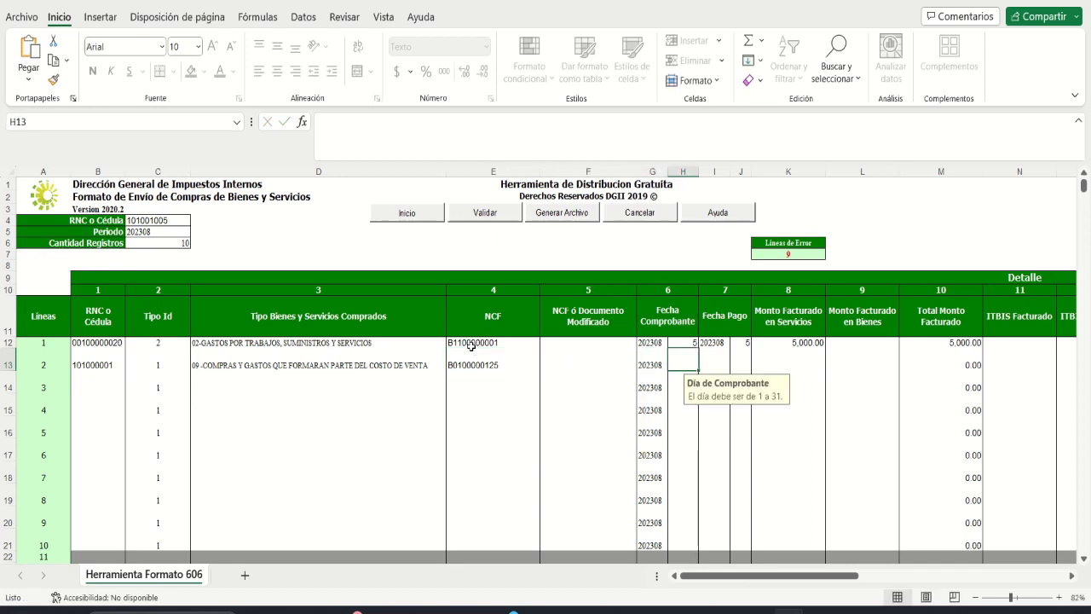
{"action": "type", "text": "8"}
{"action": "key", "text": "Tab"}
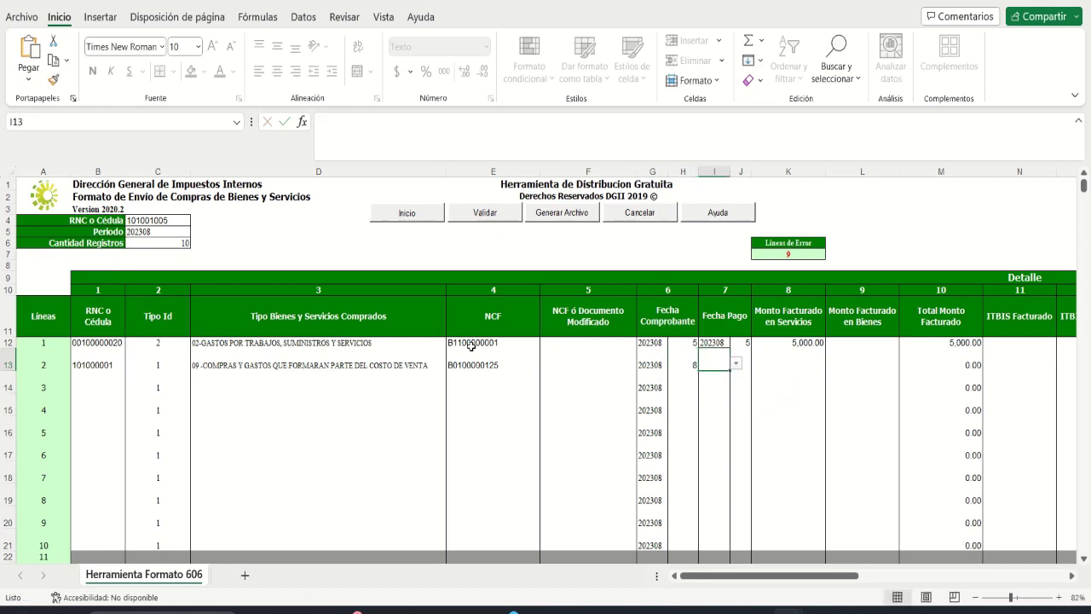
Step: Copy payment period 202308 from I12 into rows 13 to 21
{"action": "left_click", "coordinate": [736, 363]}
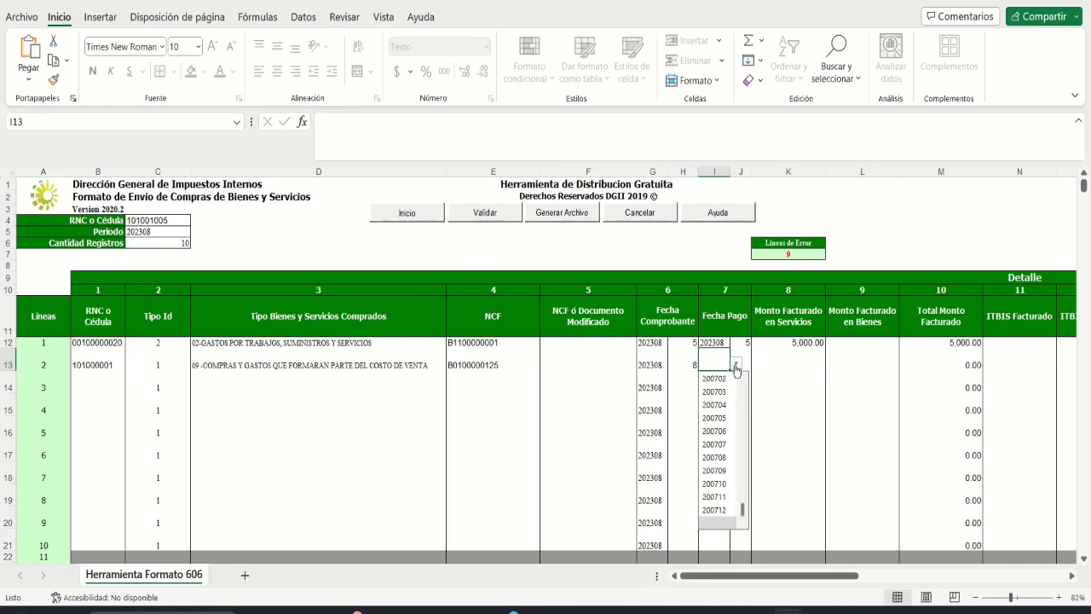
{"action": "left_click", "coordinate": [707, 343]}
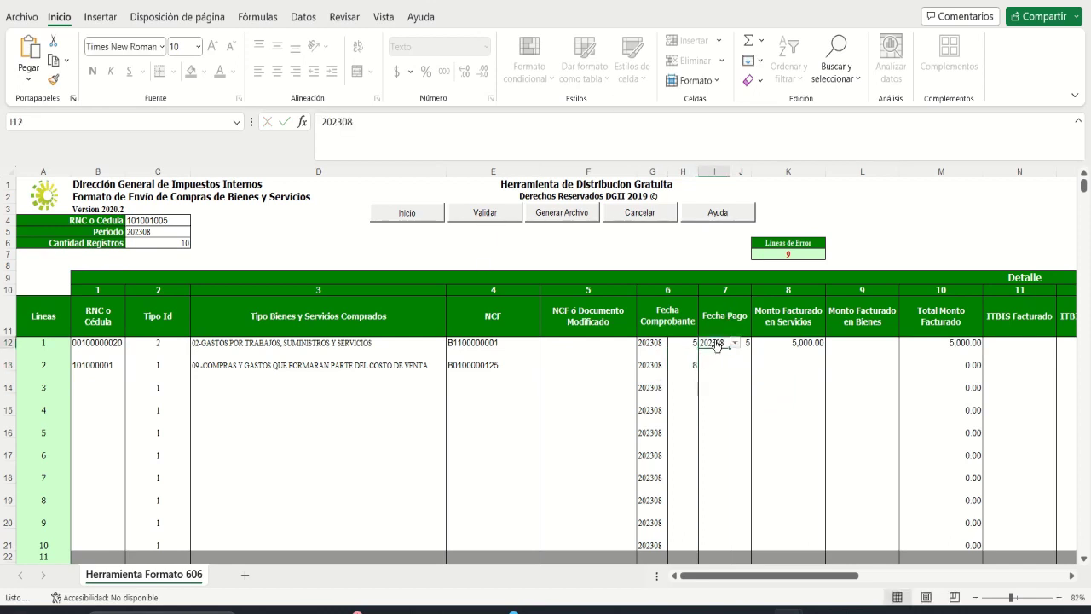
{"action": "key", "text": "ctrl+c"}
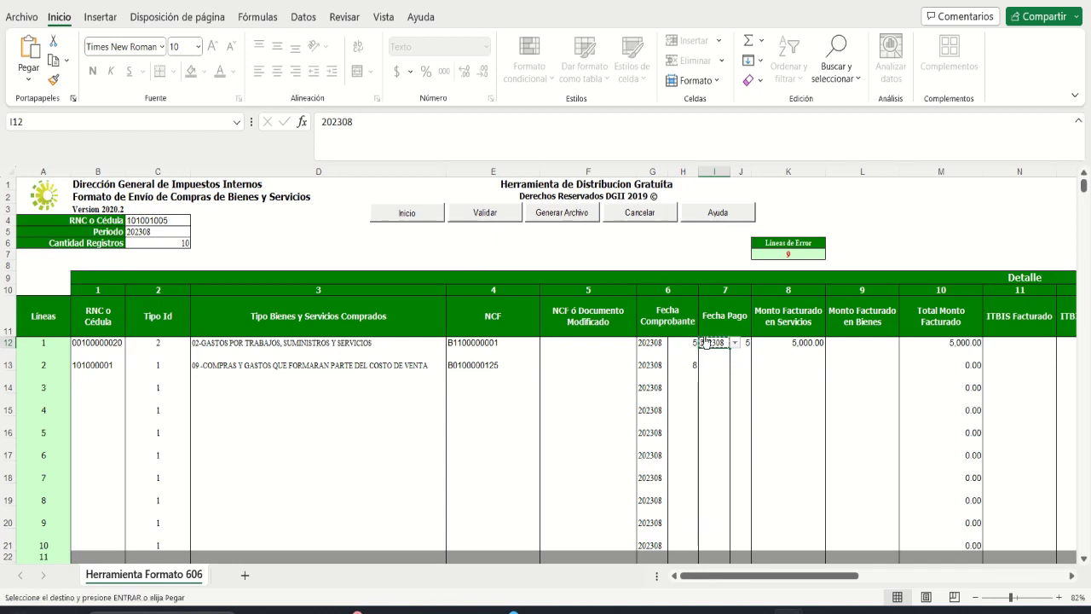
{"action": "key", "text": "Down"}
{"action": "key", "text": "shift+Down"}
{"action": "key", "text": "shift+Down"}
{"action": "key", "text": "shift+Down"}
{"action": "key", "text": "shift+Down"}
{"action": "key", "text": "shift+Down"}
{"action": "key", "text": "shift+Down"}
{"action": "key", "text": "shift+Down"}
{"action": "key", "text": "shift+Down"}
{"action": "key", "text": "shift+Down"}
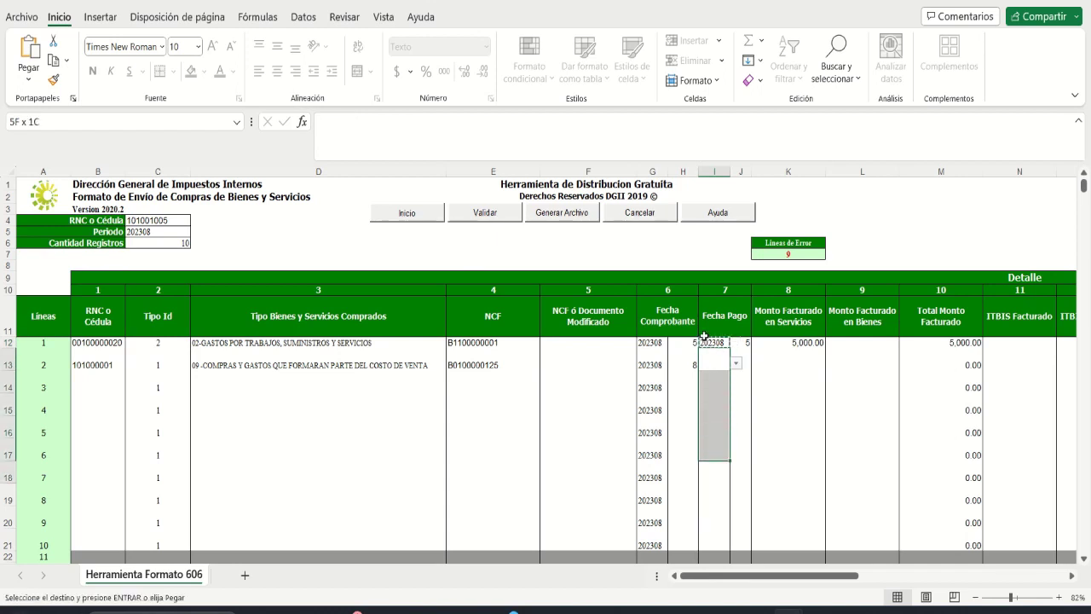
{"action": "key", "text": "shift+Up"}
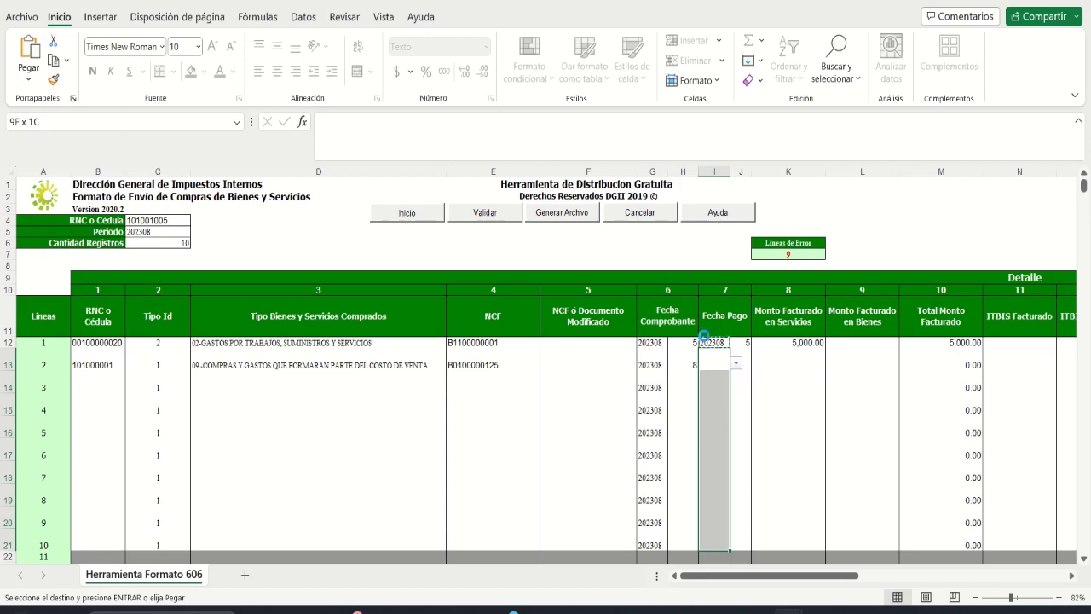
{"action": "key", "text": "Return"}
Step: Set line 2's payment day to 8 in J13
{"action": "key", "text": "Right"}
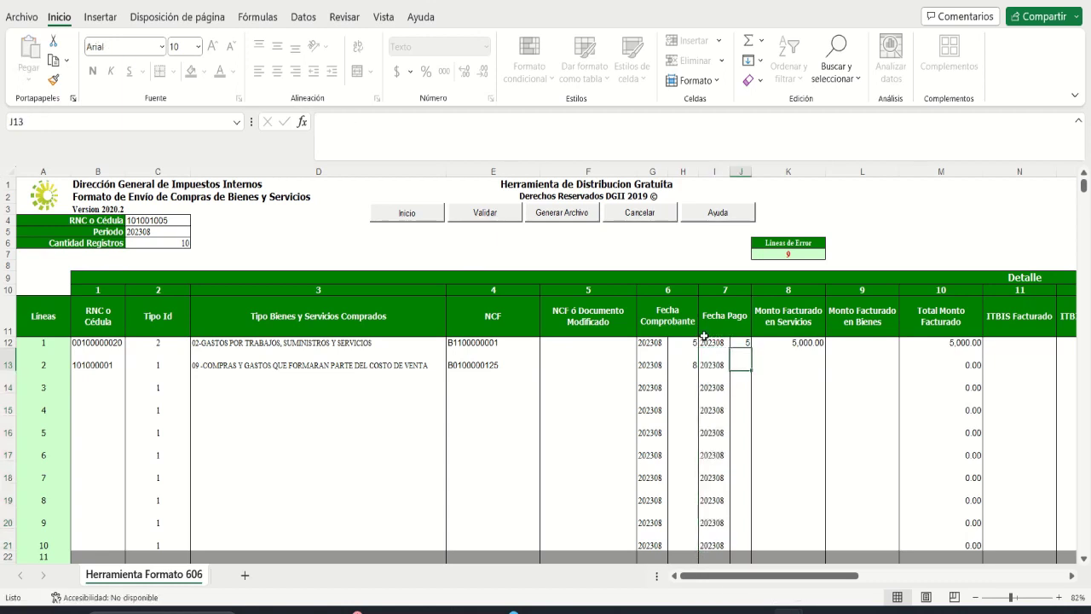
{"action": "type", "text": "8"}
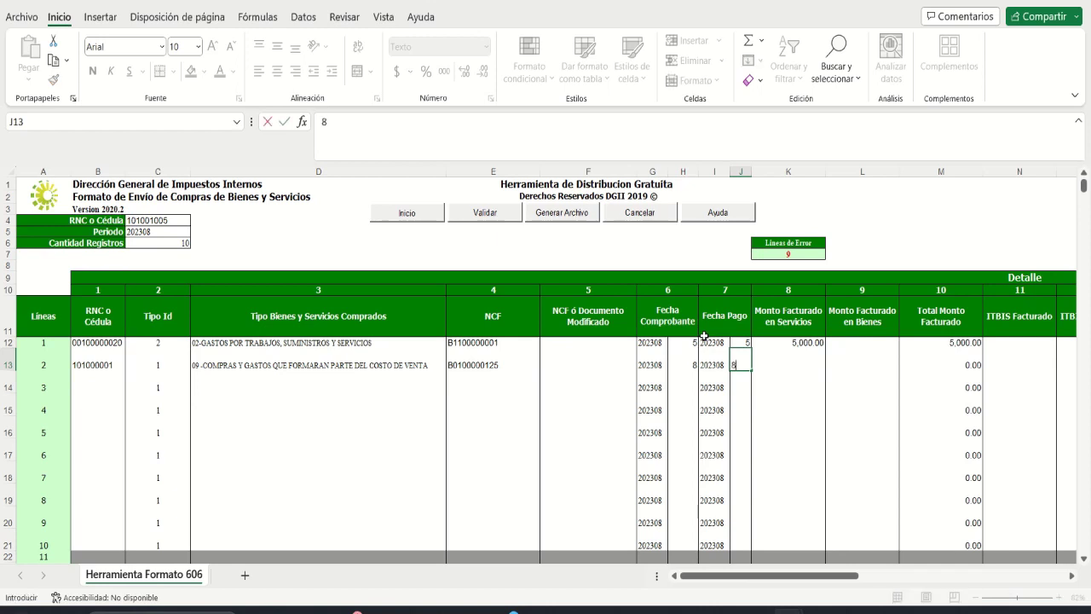
{"action": "key", "text": "Right"}
{"action": "key", "text": "Right"}
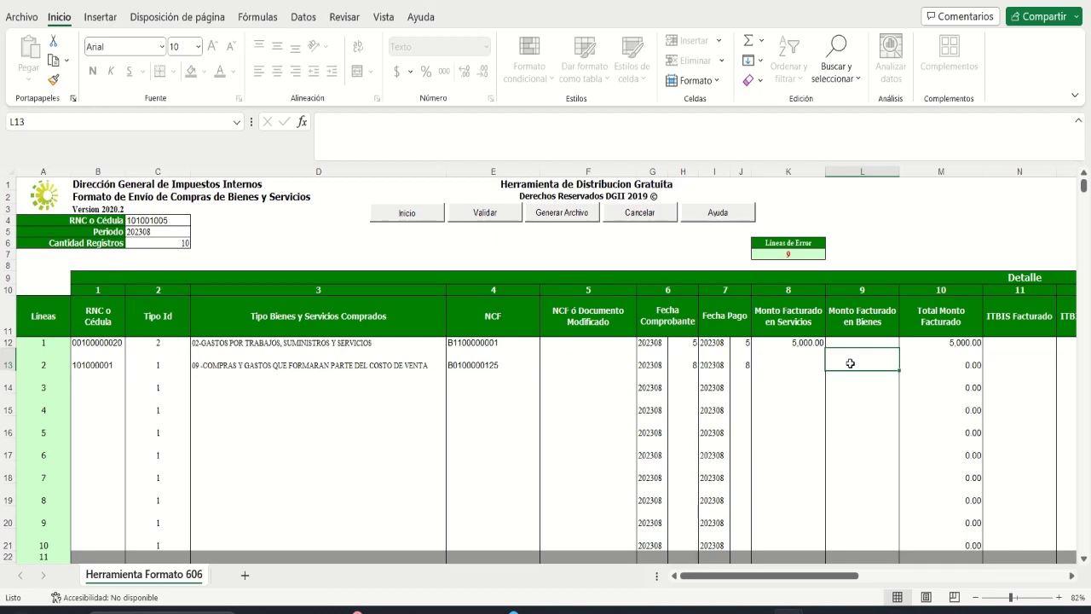
Step: Enter 175,000 as line 2's goods amount
{"action": "type", "text": "175,00"}
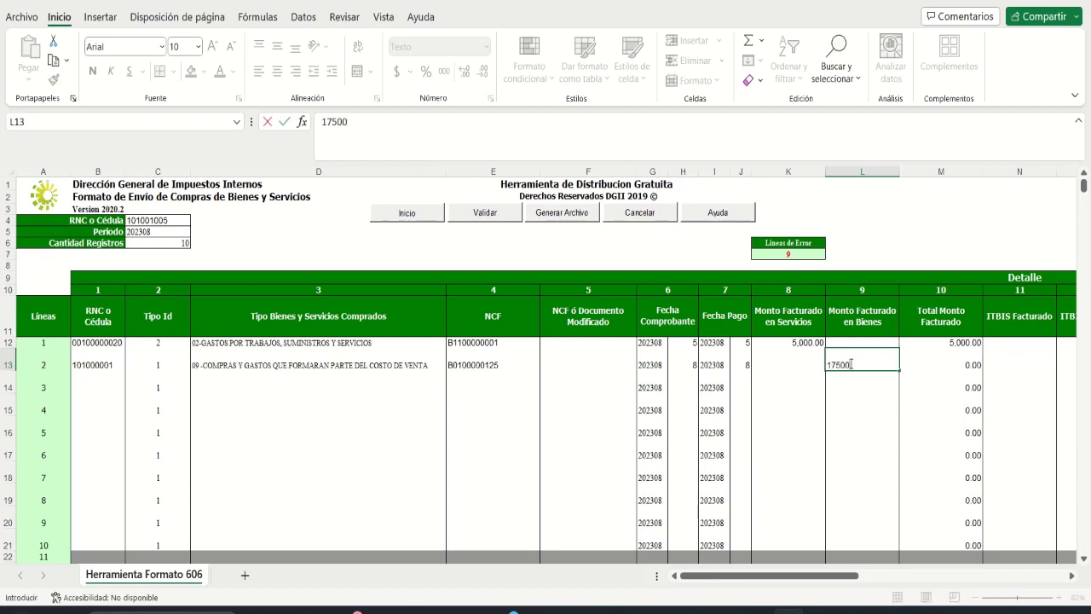
{"action": "type", "text": "0"}
{"action": "key", "text": "Tab"}
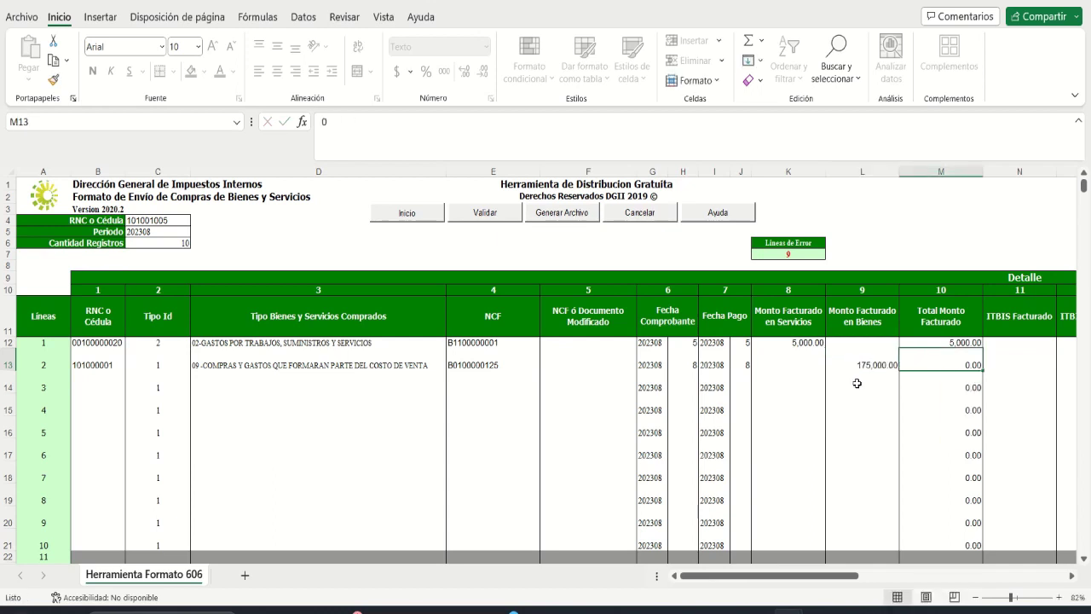
{"action": "key", "text": "Tab"}
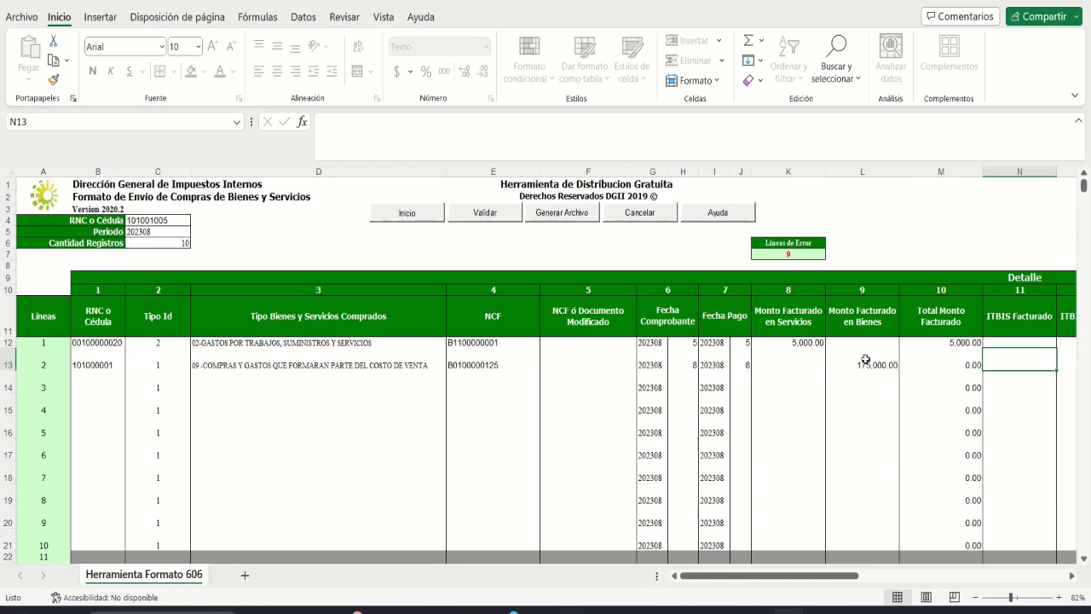
Step: Enter 31,500 as line 2's ITBIS Facturado and move across row 13 to Forma de Pago
{"action": "type", "text": "31500"}
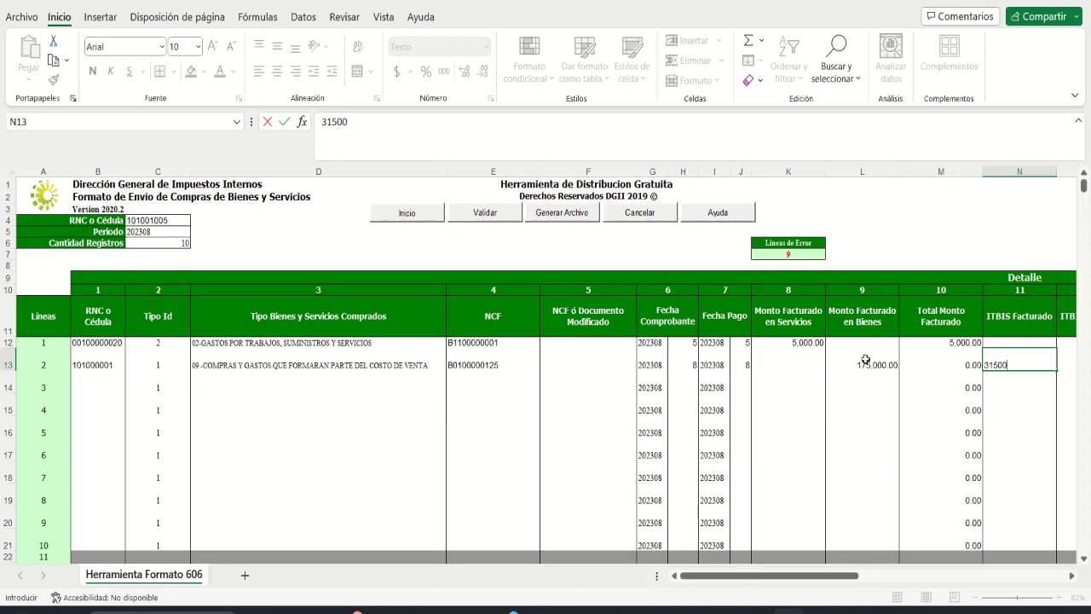
{"action": "key", "text": "Tab"}
{"action": "key", "text": "Tab"}
{"action": "key", "text": "Tab"}
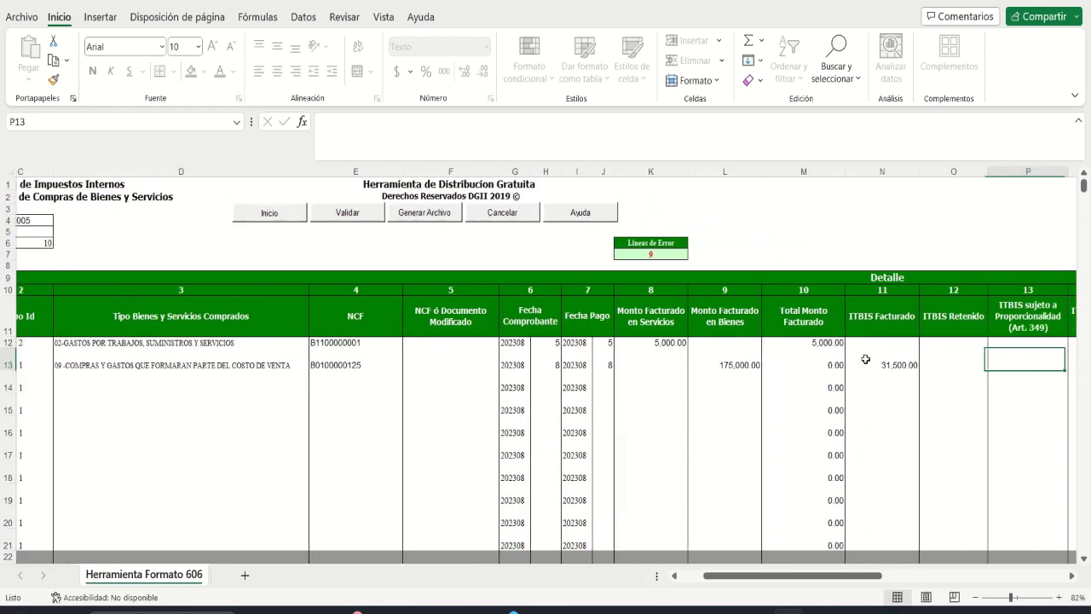
{"action": "key", "text": "Tab"}
{"action": "key", "text": "Tab"}
{"action": "key", "text": "Tab"}
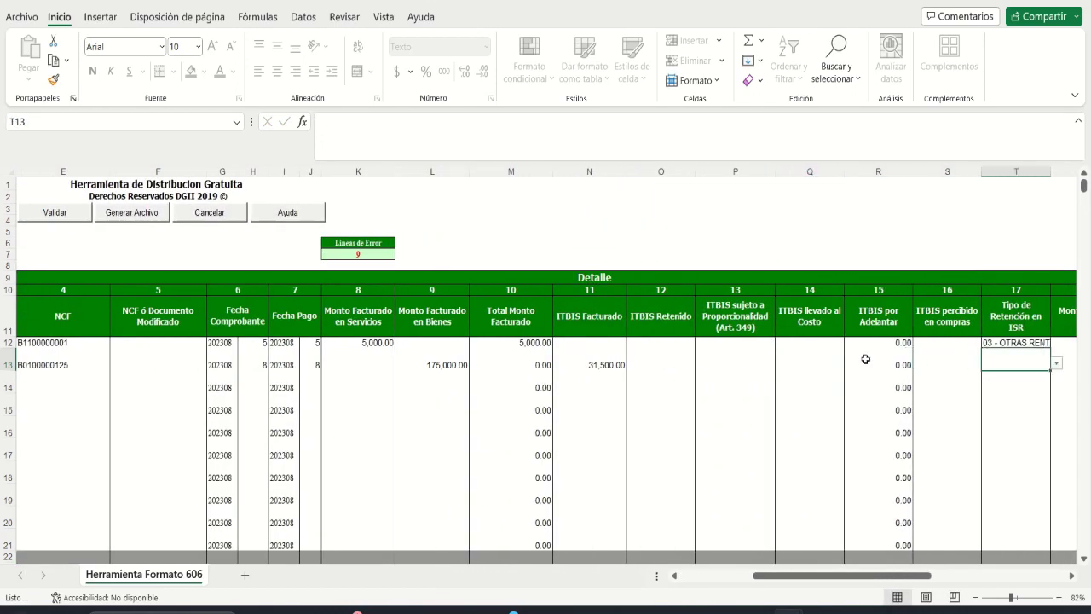
{"action": "key", "text": "Tab"}
{"action": "key", "text": "Tab"}
{"action": "key", "text": "Tab"}
{"action": "key", "text": "Tab"}
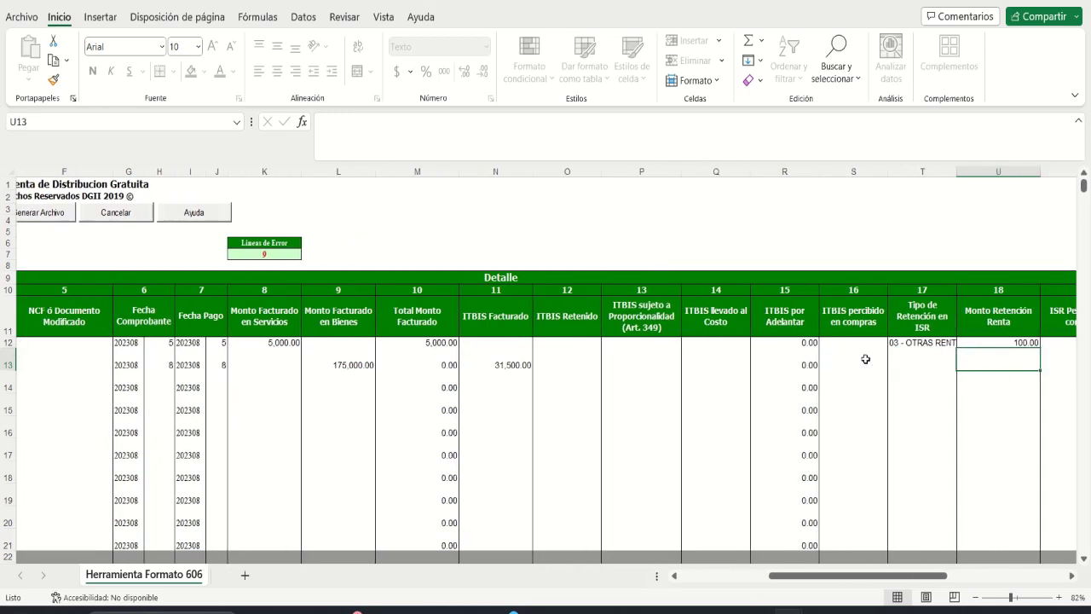
{"action": "key", "text": "Tab"}
{"action": "key", "text": "Tab"}
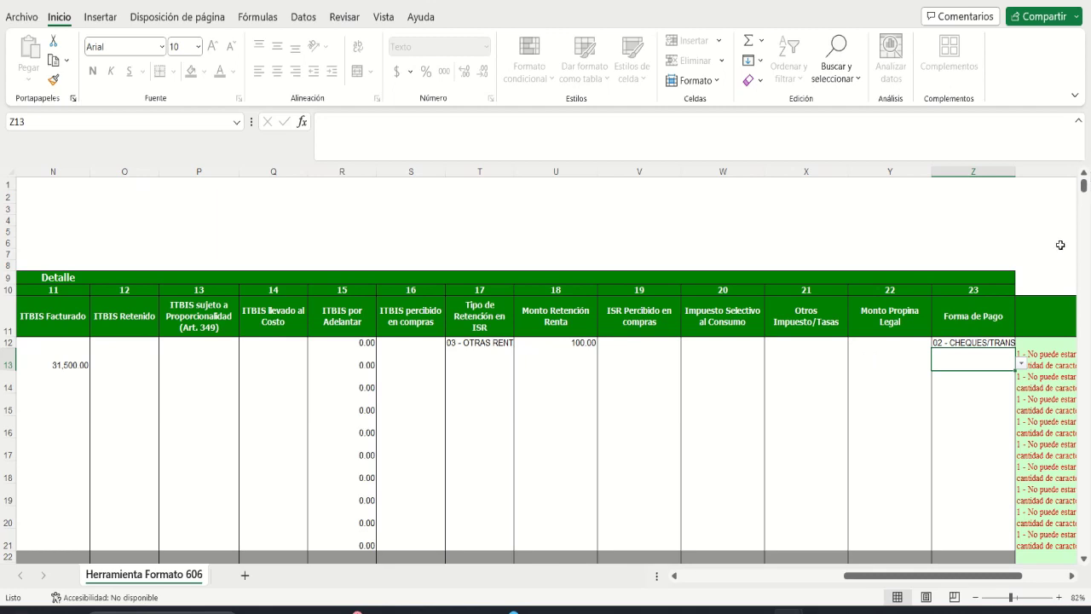
Step: Pick 07 - MIXTO from Z13's list and scroll back toward the left columns
{"action": "left_click", "coordinate": [982, 359]}
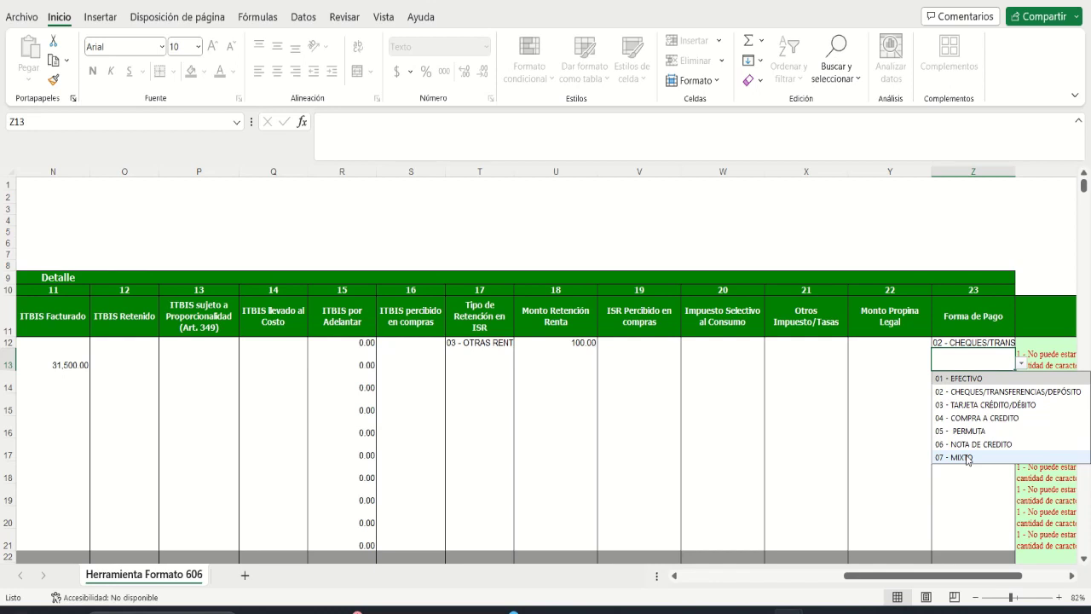
{"action": "left_click", "coordinate": [967, 457]}
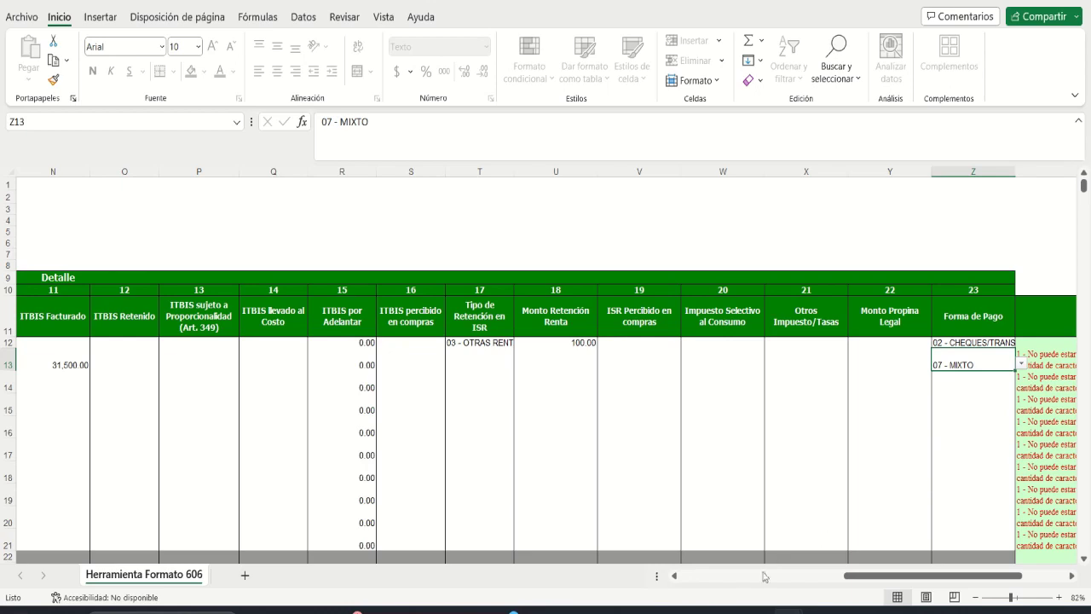
{"action": "left_click", "coordinate": [706, 578]}
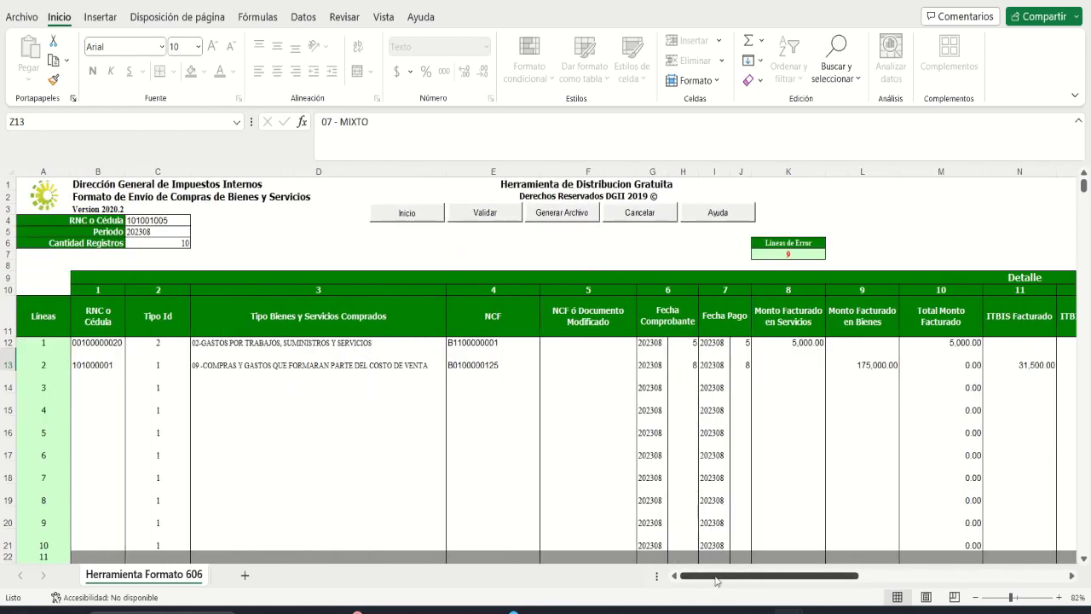
{"action": "left_click_drag", "start_coordinate": [719, 576], "coordinate": [841, 580]}
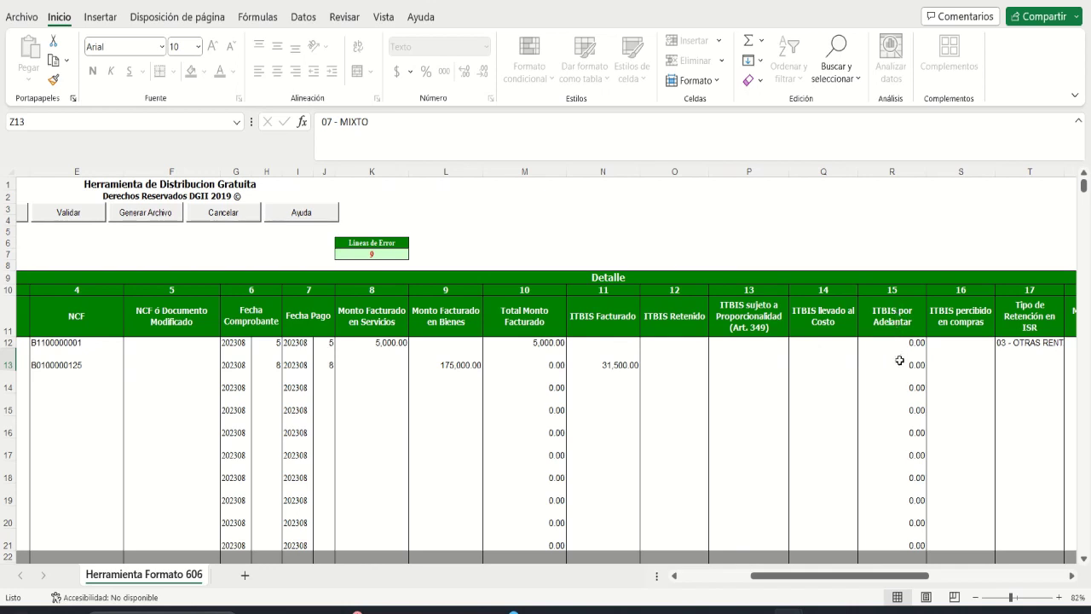
Step: Run Validar, dismiss its message, check line 2's ITBIS por Adelantar in R13, then select B14
{"action": "left_click", "coordinate": [82, 217]}
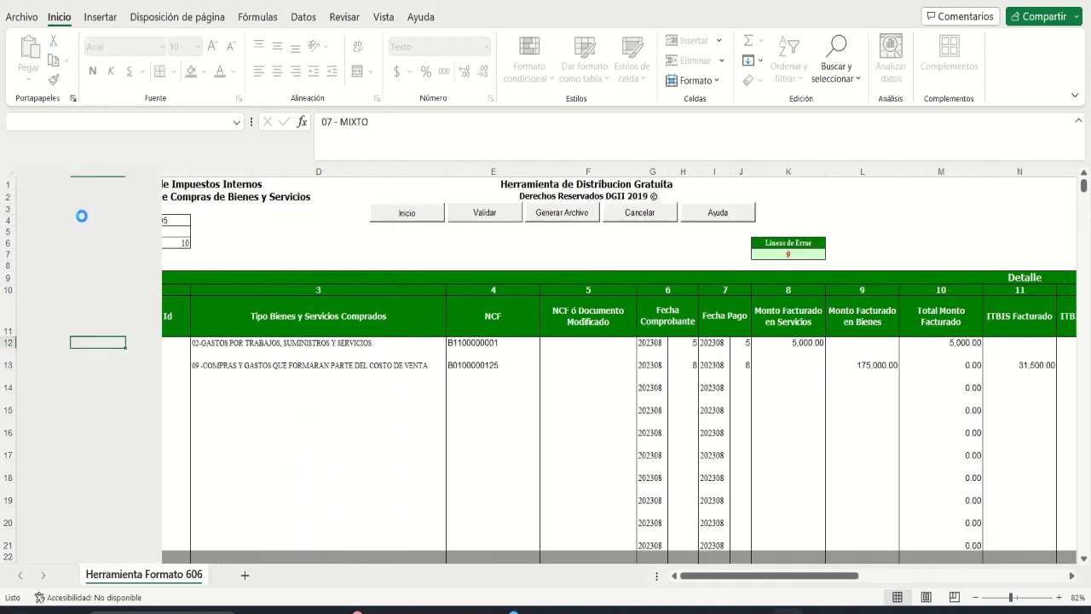
{"action": "left_click", "coordinate": [579, 343]}
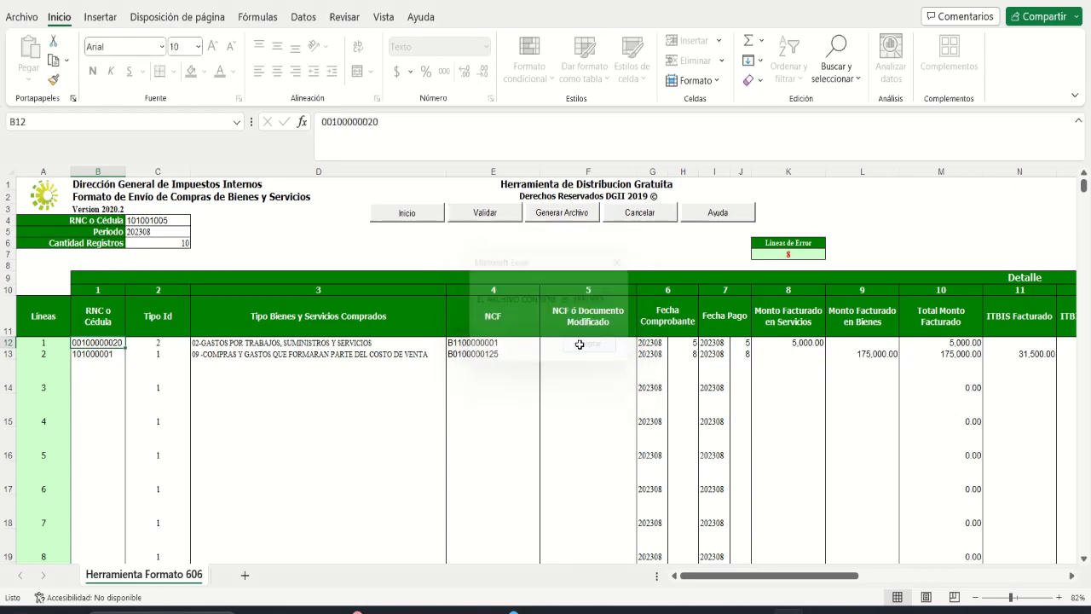
{"action": "left_click_drag", "start_coordinate": [708, 580], "coordinate": [790, 567]}
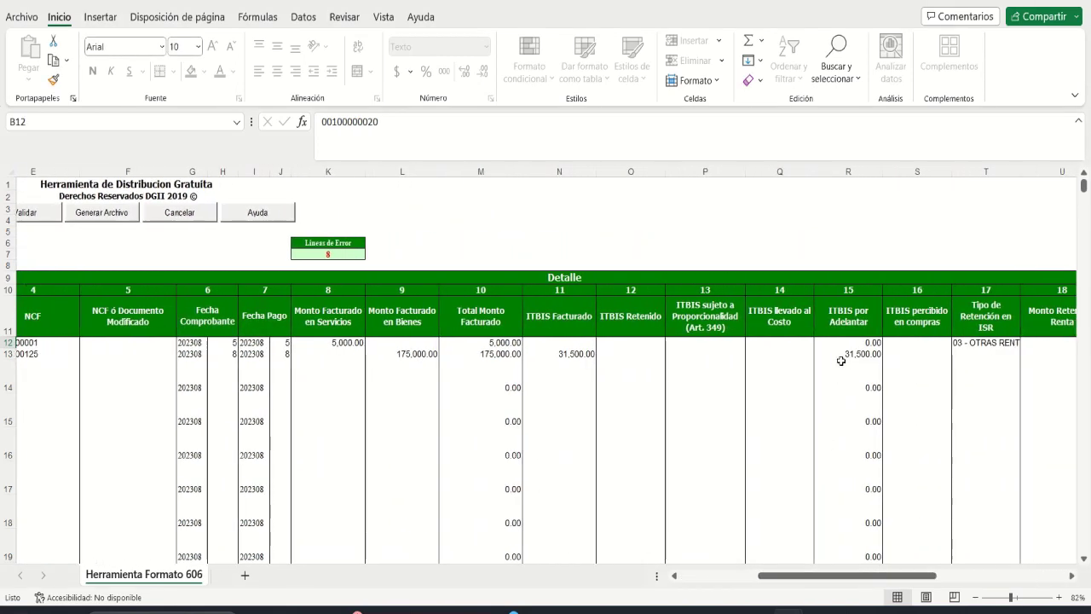
{"action": "left_click", "coordinate": [840, 354]}
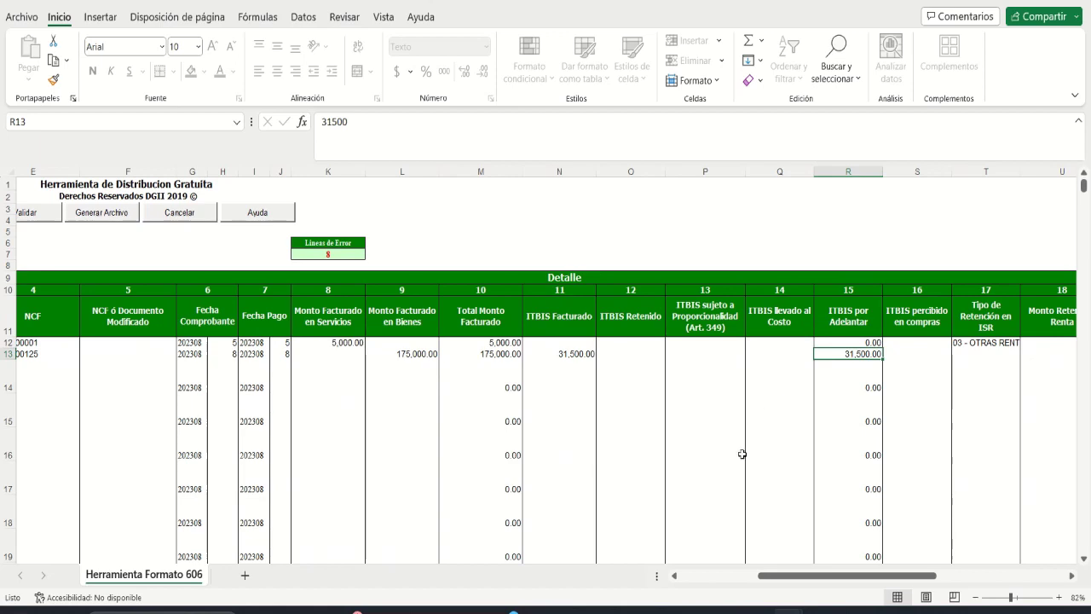
{"action": "left_click_drag", "start_coordinate": [793, 578], "coordinate": [714, 577]}
{"action": "left_click", "coordinate": [87, 370]}
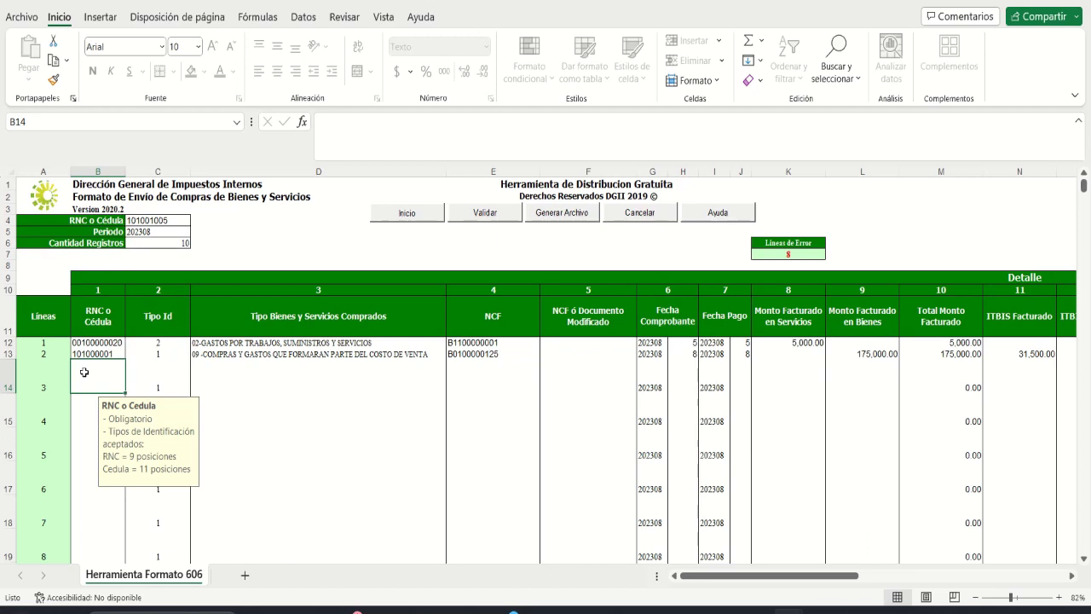
Step: Enter line 3's supplier RNC and choose expense type 01-GASTOS DE PERSONAL
{"action": "type", "text": "130"}
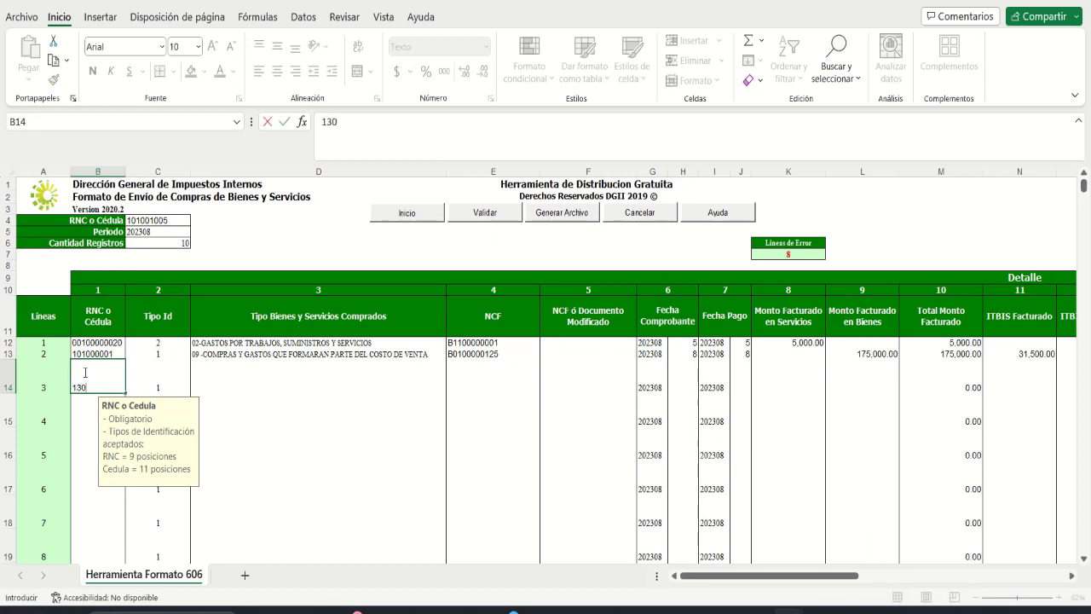
{"action": "type", "text": "000006"}
{"action": "key", "text": "Tab"}
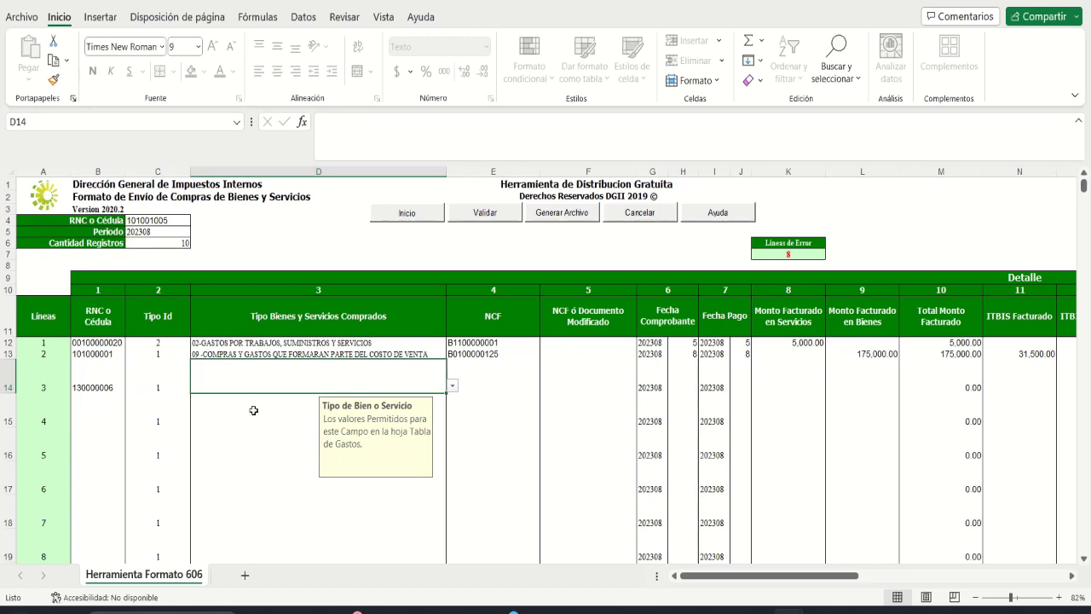
{"action": "key", "text": "alt+Down"}
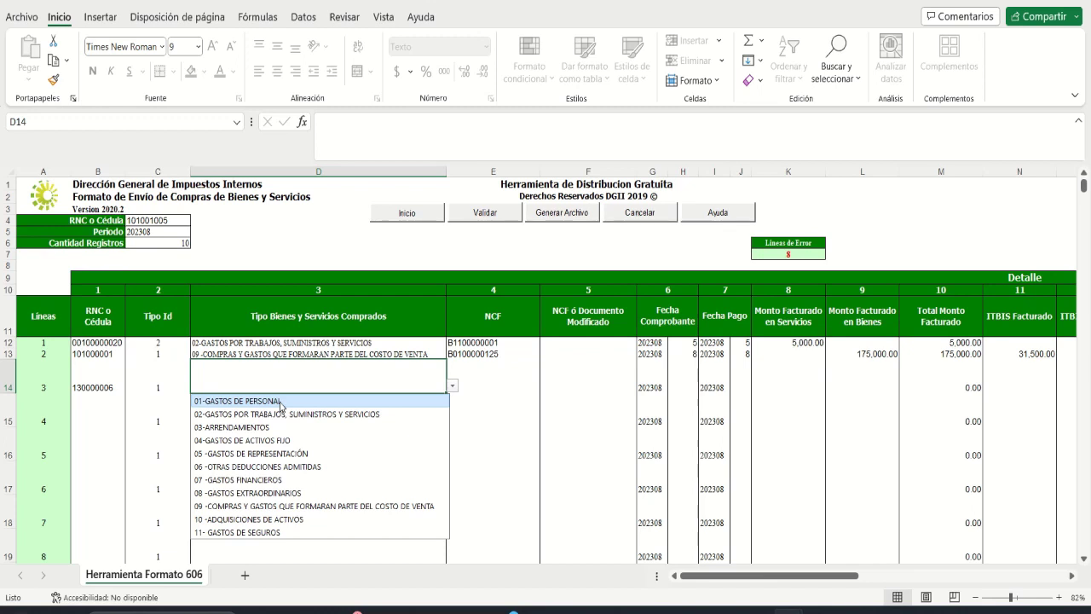
{"action": "left_click", "coordinate": [279, 401]}
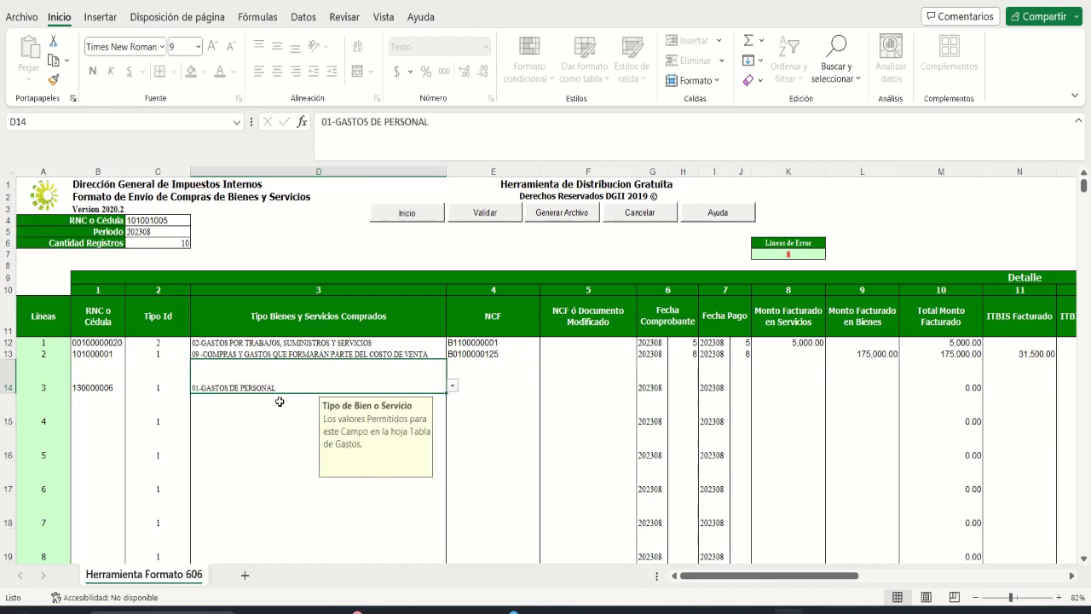
{"action": "key", "text": "Tab"}
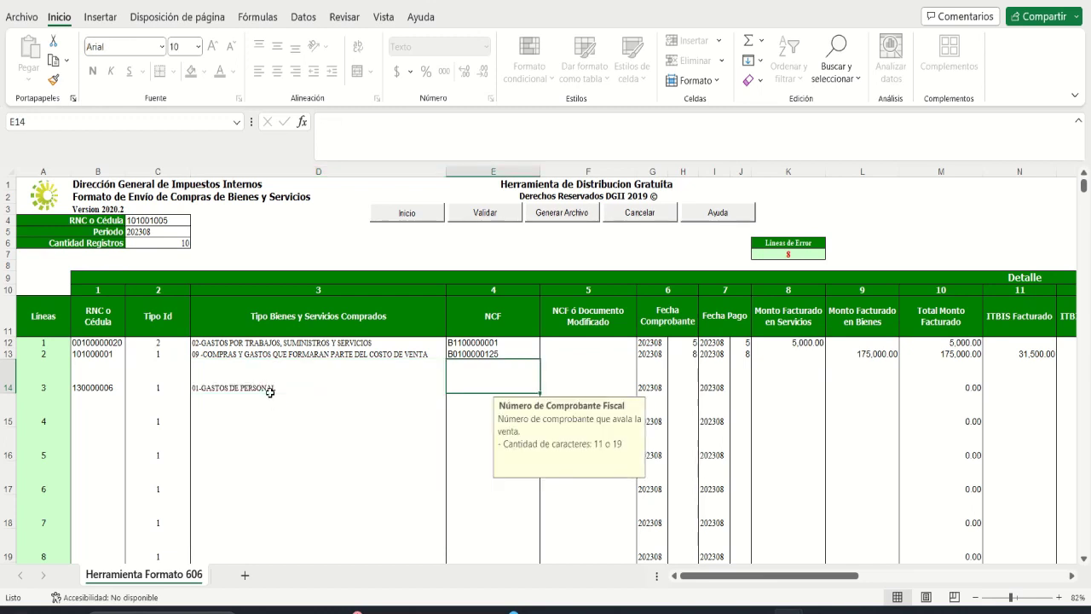
{"action": "type", "text": "B010"}
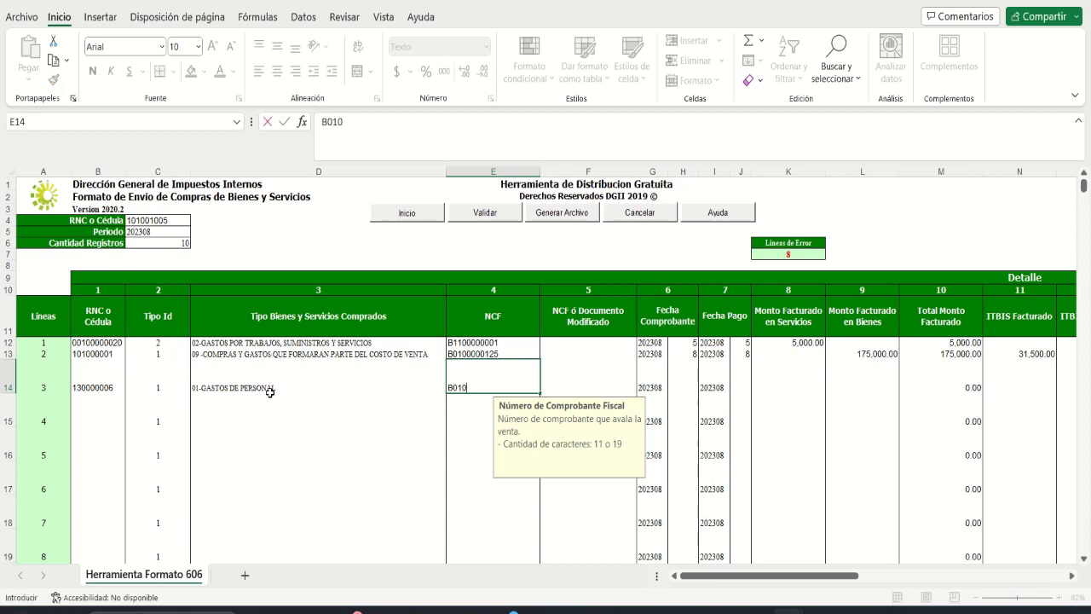
{"action": "type", "text": "0000089"}
{"action": "key", "text": "Tab"}
{"action": "key", "text": "Tab"}
{"action": "key", "text": "Tab"}
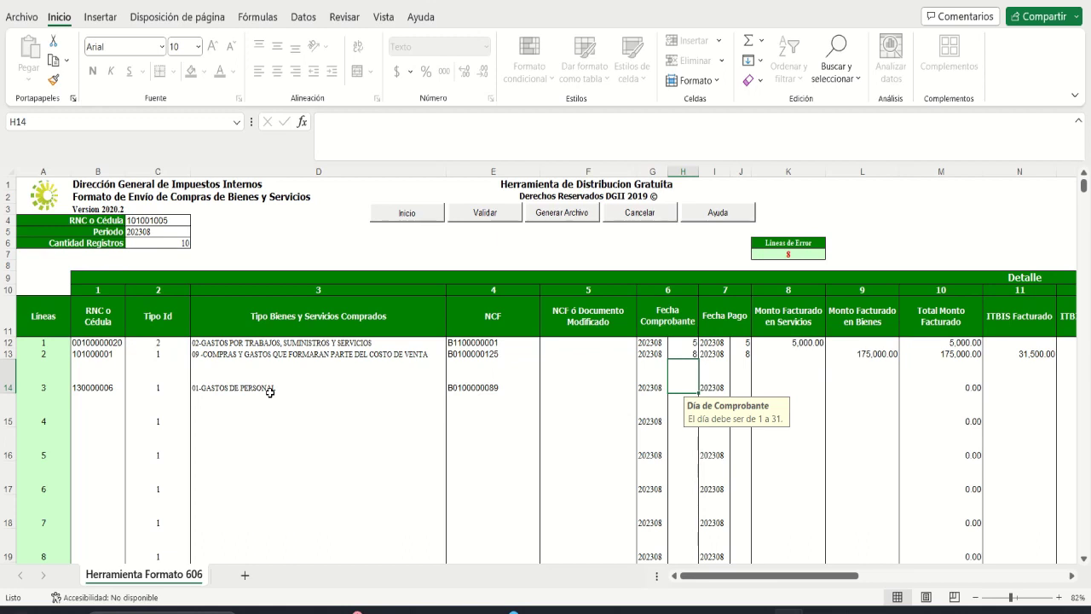
{"action": "type", "text": "10"}
{"action": "key", "text": "Tab"}
{"action": "key", "text": "Tab"}
{"action": "type", "text": "10"}
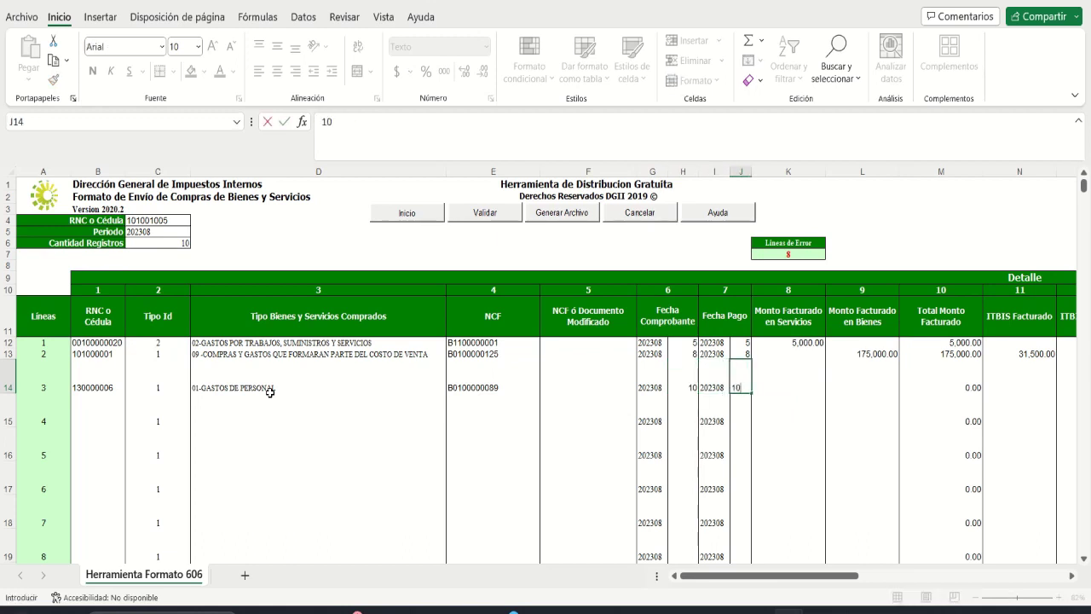
{"action": "key", "text": "Tab"}
{"action": "key", "text": "Tab"}
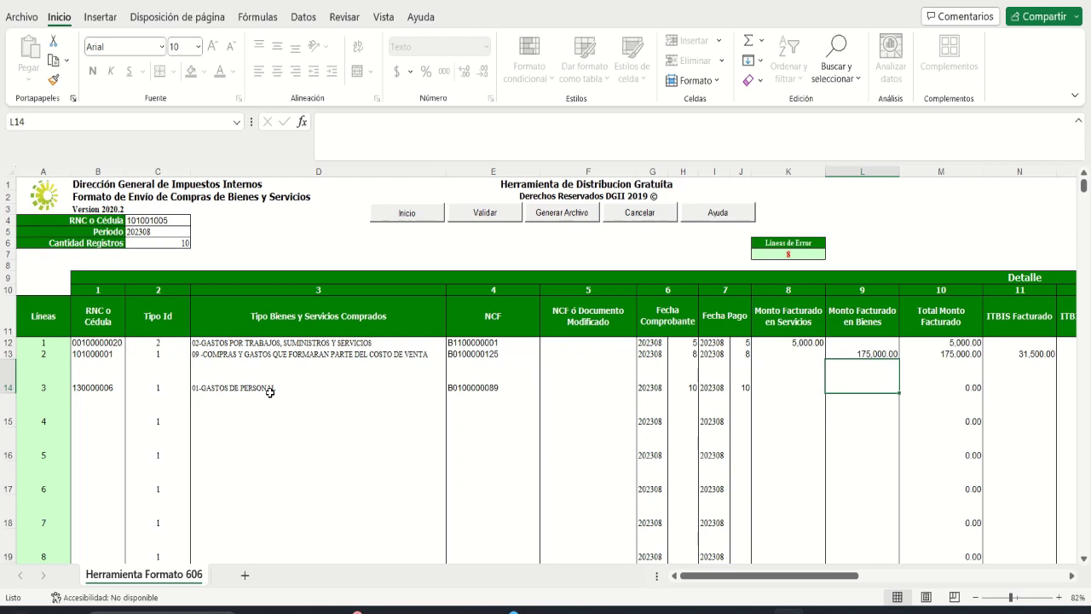
Step: Enter 1,000.00 in goods and 180.00 ITBIS, then move to line 3's Forma de Pago
{"action": "type", "text": "1000"}
{"action": "key", "text": "Tab"}
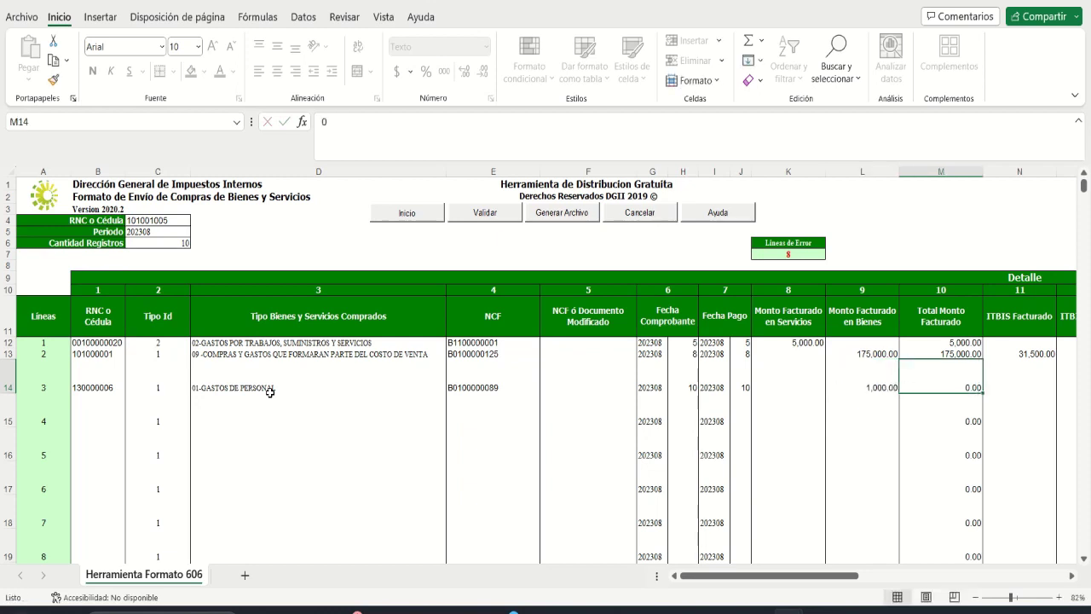
{"action": "key", "text": "Tab"}
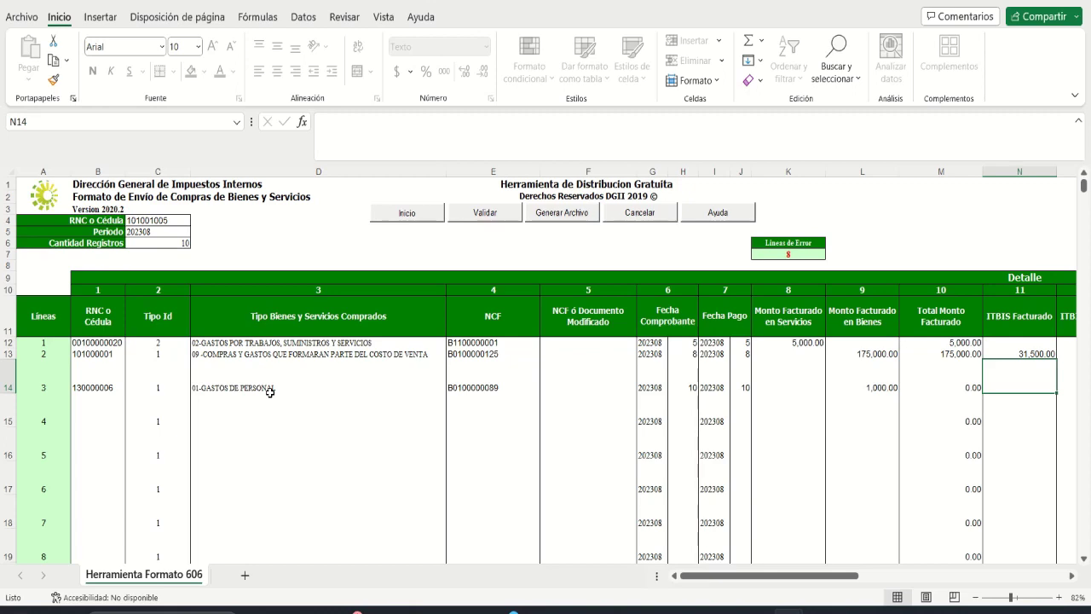
{"action": "type", "text": "180"}
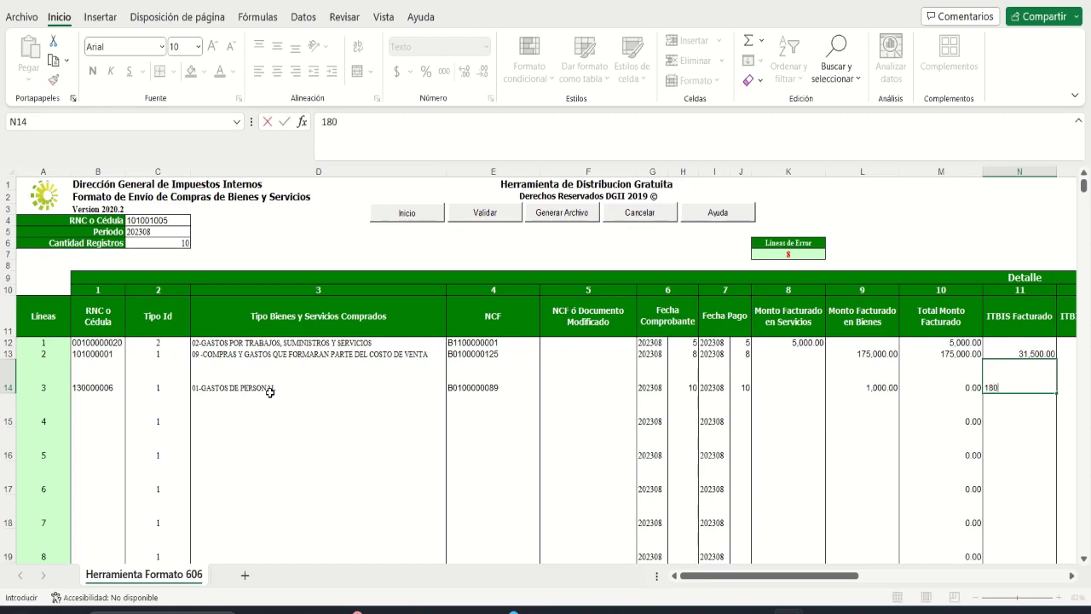
{"action": "key", "text": "Tab"}
{"action": "key", "text": "Tab"}
{"action": "key", "text": "Tab"}
{"action": "key", "text": "Tab"}
{"action": "key", "text": "Tab"}
{"action": "key", "text": "Tab"}
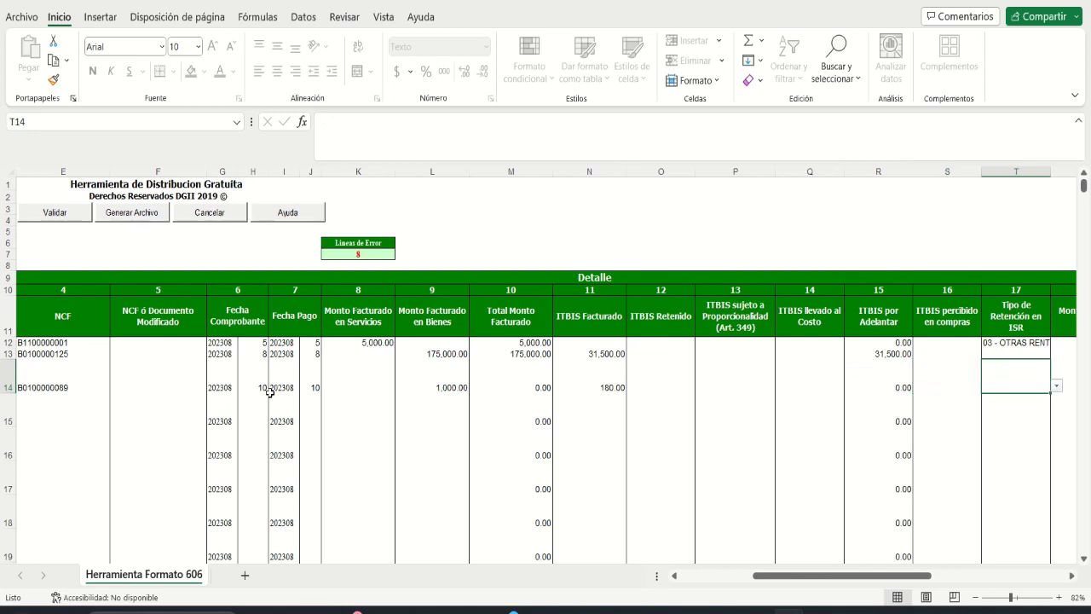
{"action": "key", "text": "Tab"}
{"action": "key", "text": "Tab"}
{"action": "key", "text": "Tab"}
{"action": "key", "text": "Tab"}
{"action": "key", "text": "Tab"}
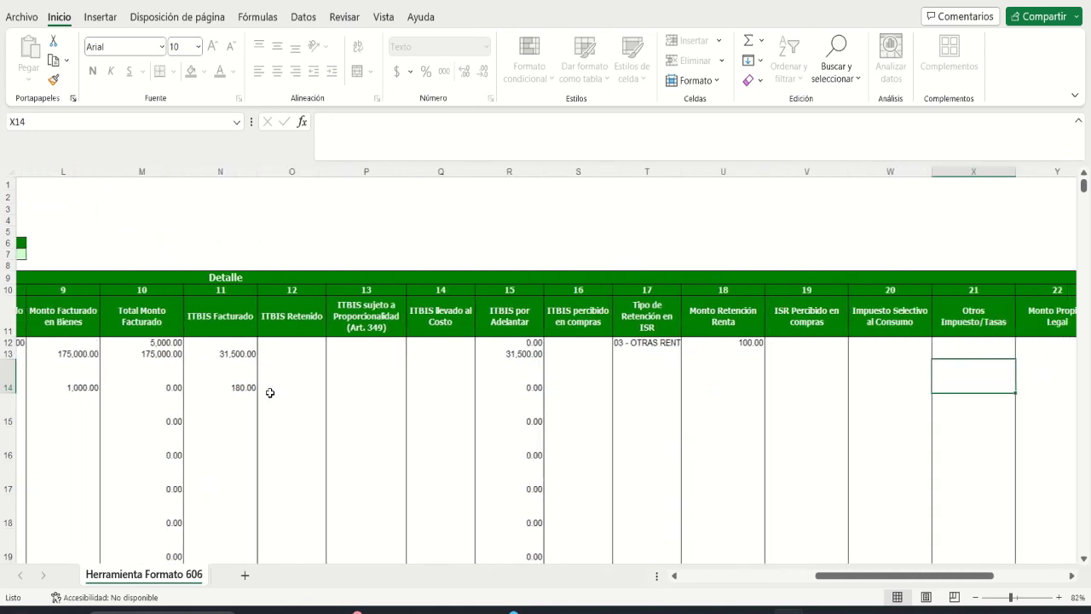
{"action": "key", "text": "Tab"}
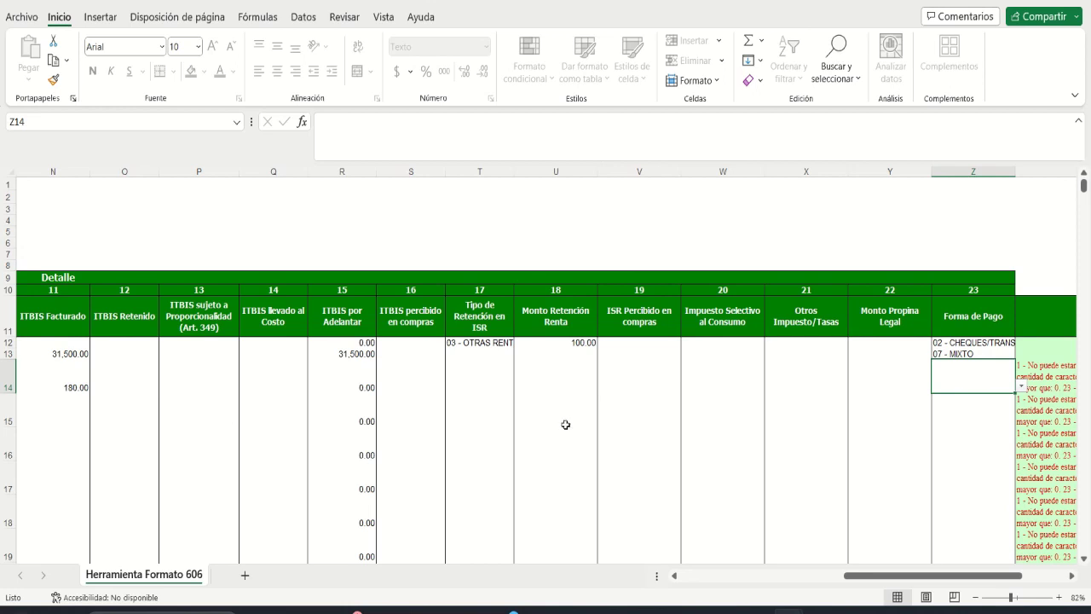
Step: Set line 3's payment method to 01 - EFECTIVO and return to the start of row 15
{"action": "key", "text": "alt+Down"}
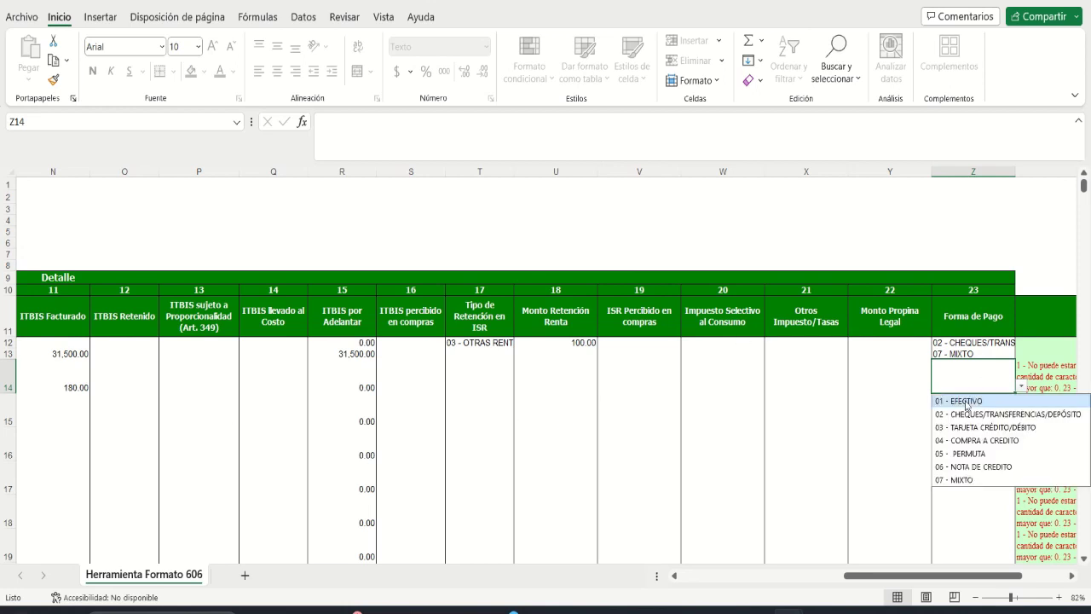
{"action": "left_click", "coordinate": [967, 400]}
{"action": "key", "text": "Tab"}
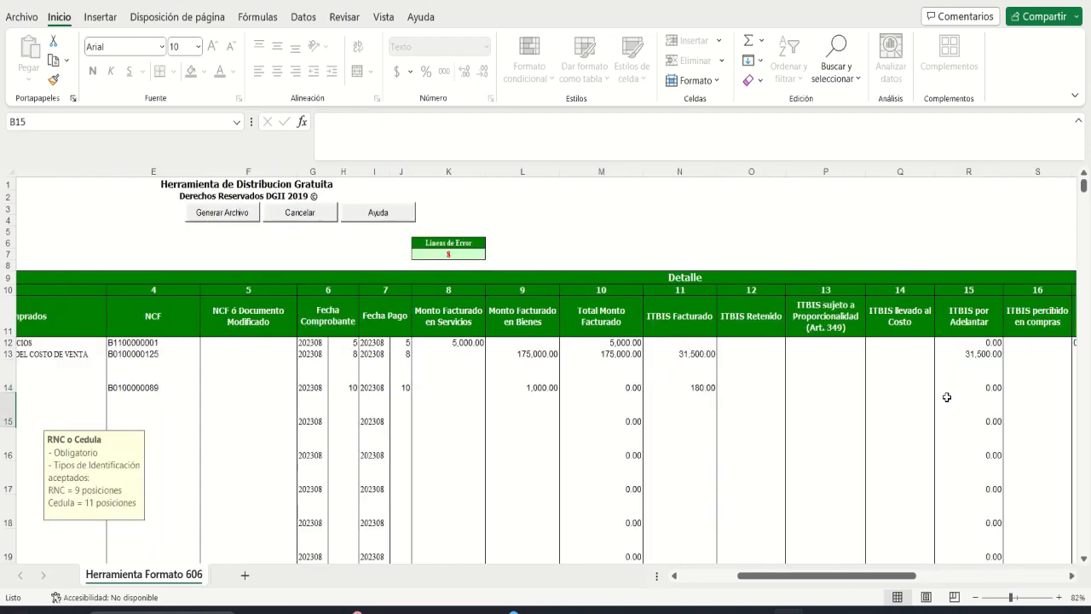
{"action": "key", "text": "Left"}
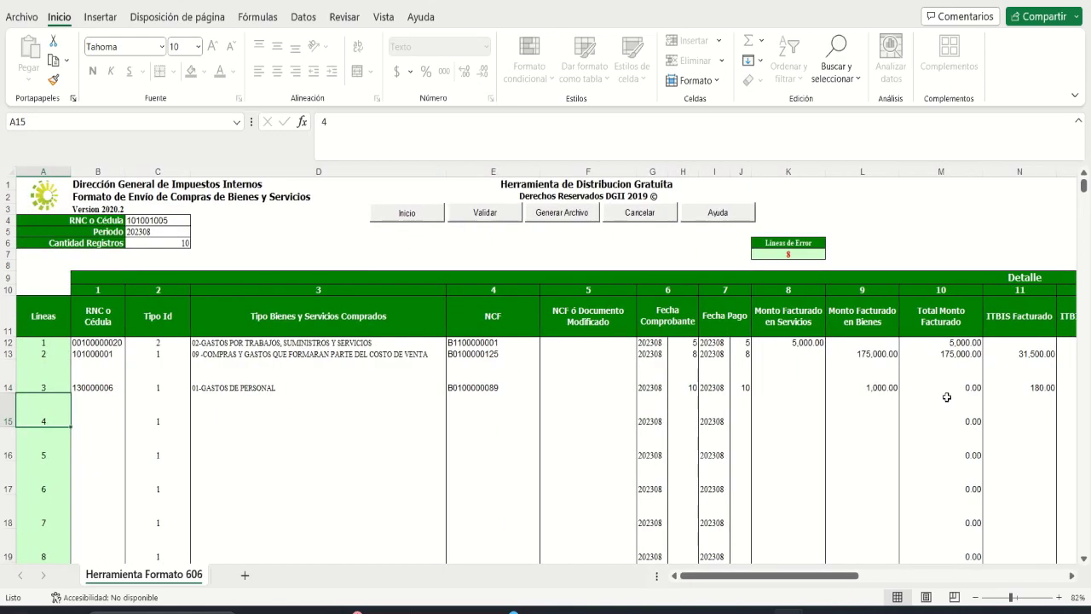
Step: Enter line 4's supplier RNC in B15 and choose expense type 07 -GASTOS FINANCIEROS
{"action": "key", "text": "Right"}
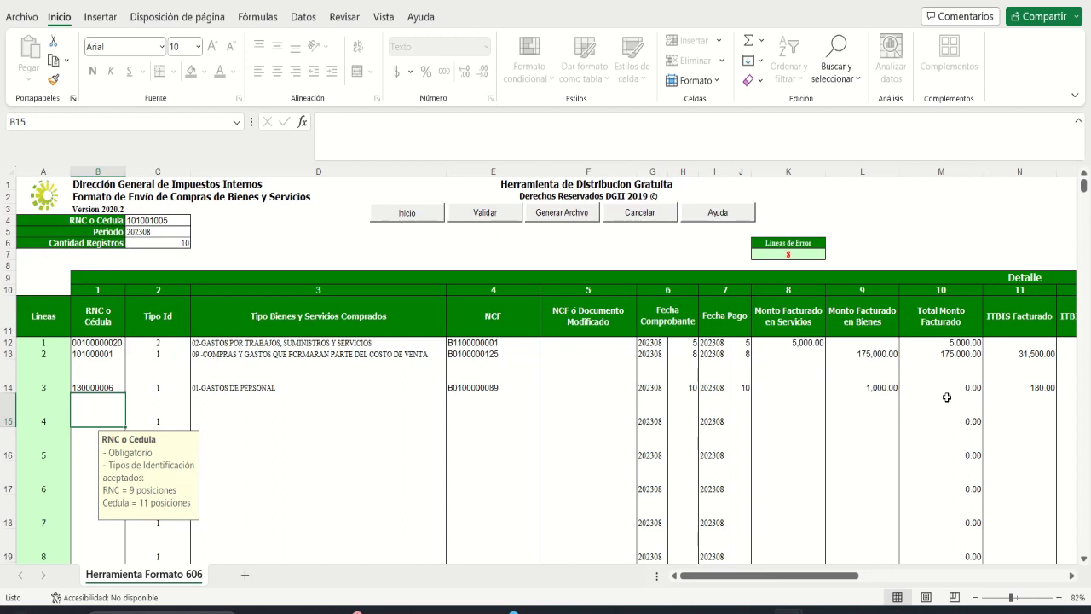
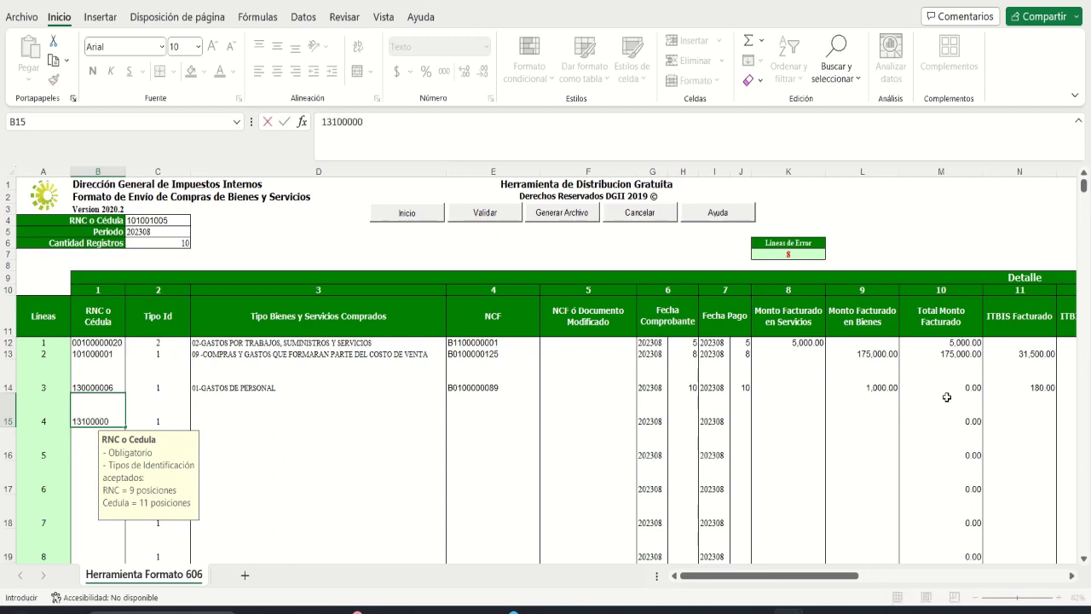
{"action": "key", "text": "Tab"}
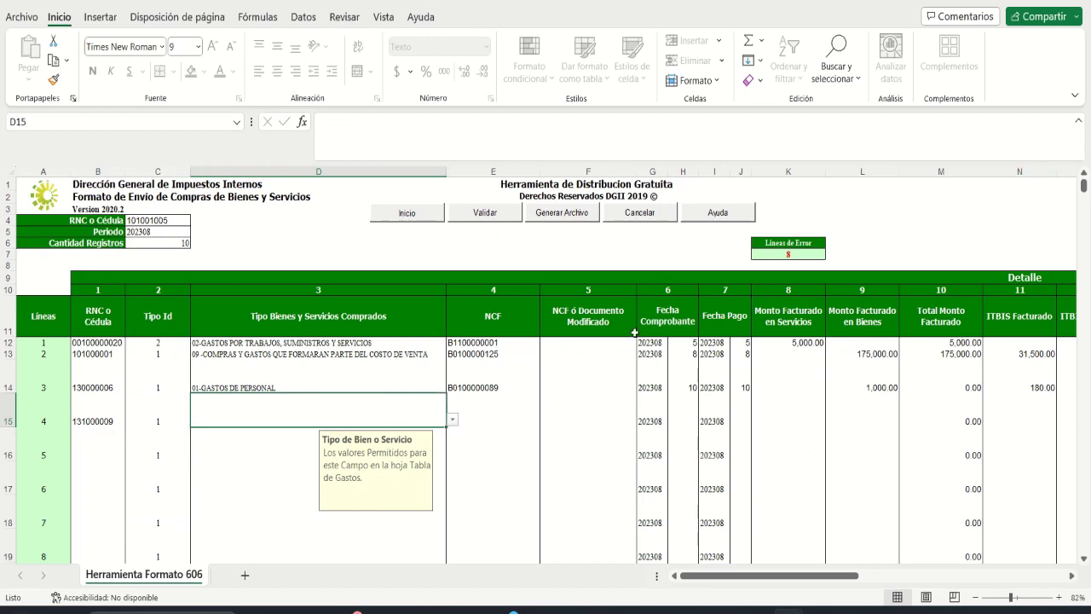
{"action": "key", "text": "alt+Down"}
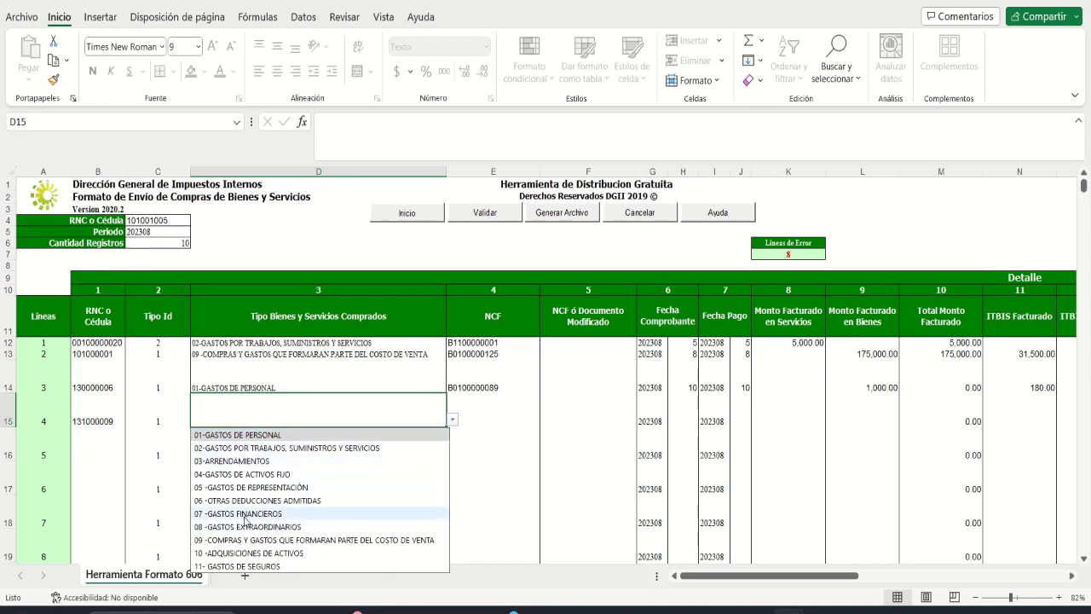
{"action": "left_click", "coordinate": [245, 514]}
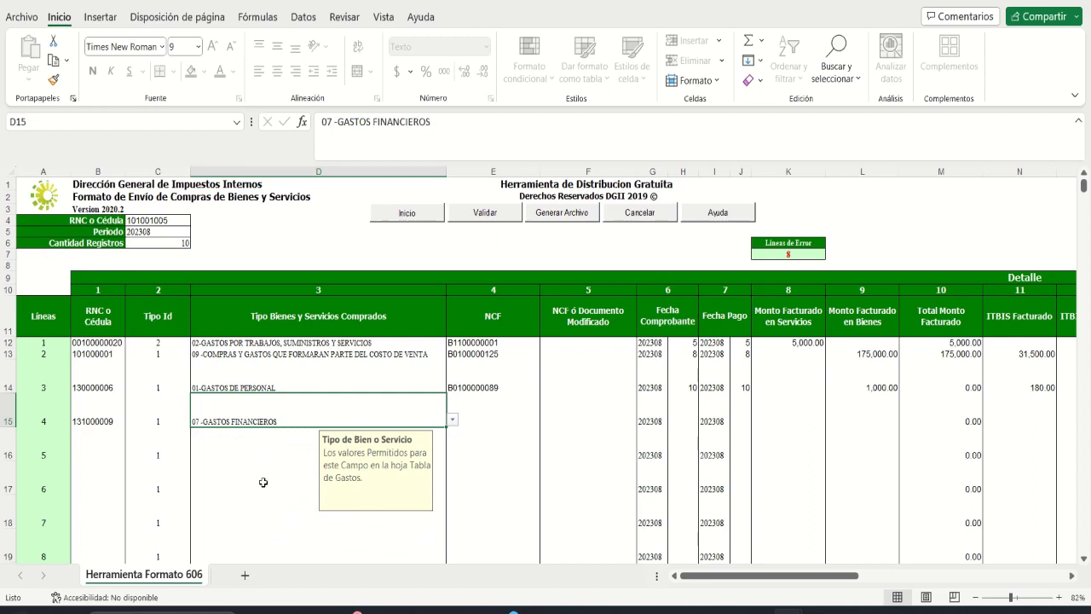
{"action": "key", "text": "Tab"}
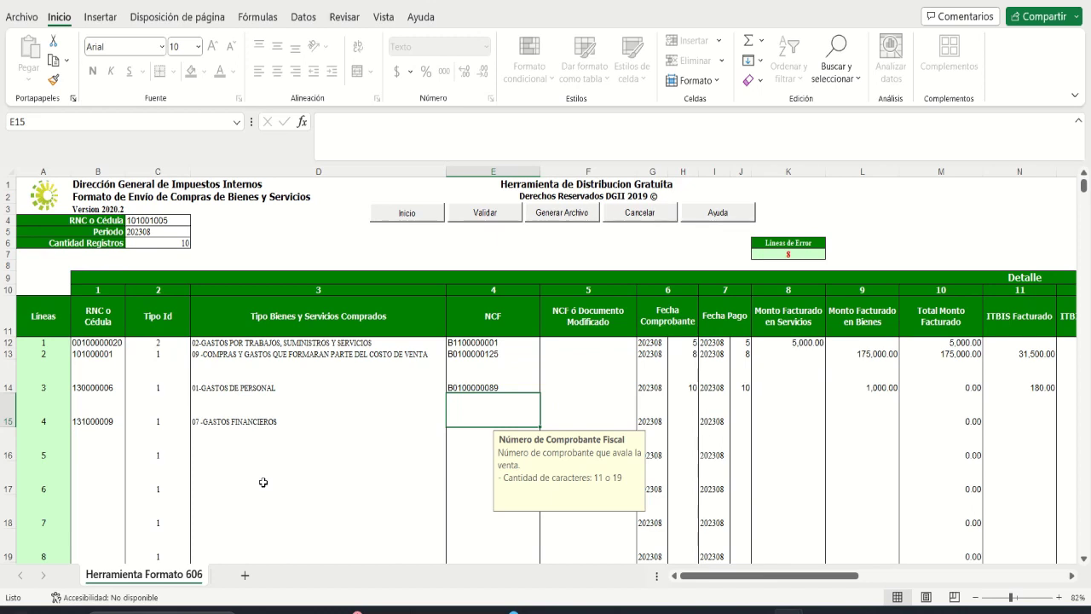
{"action": "type", "text": "E"}
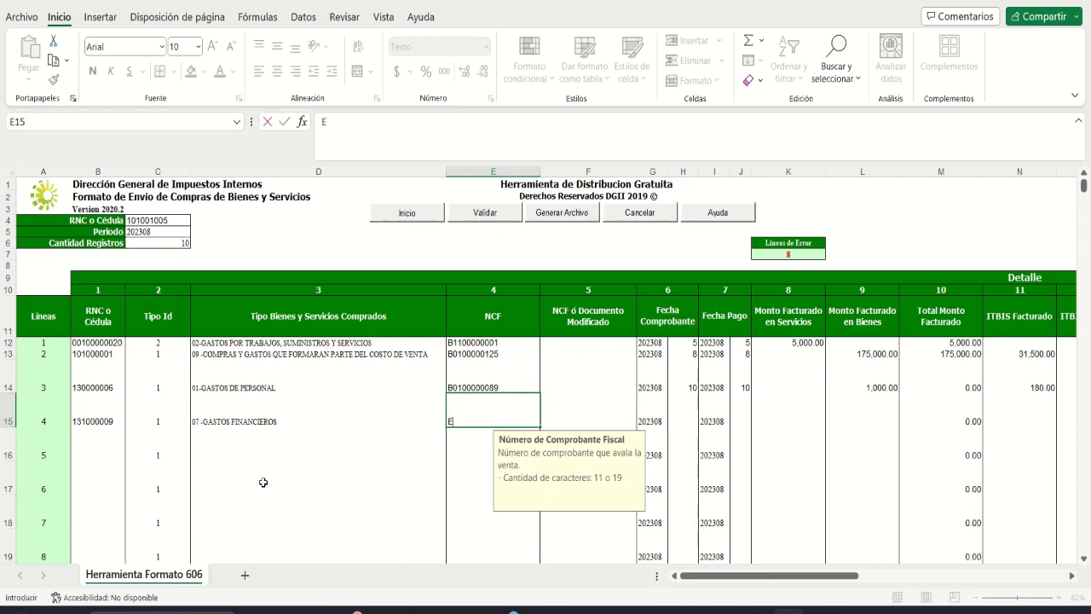
{"action": "type", "text": "31"}
{"action": "type", "text": "00000000"}
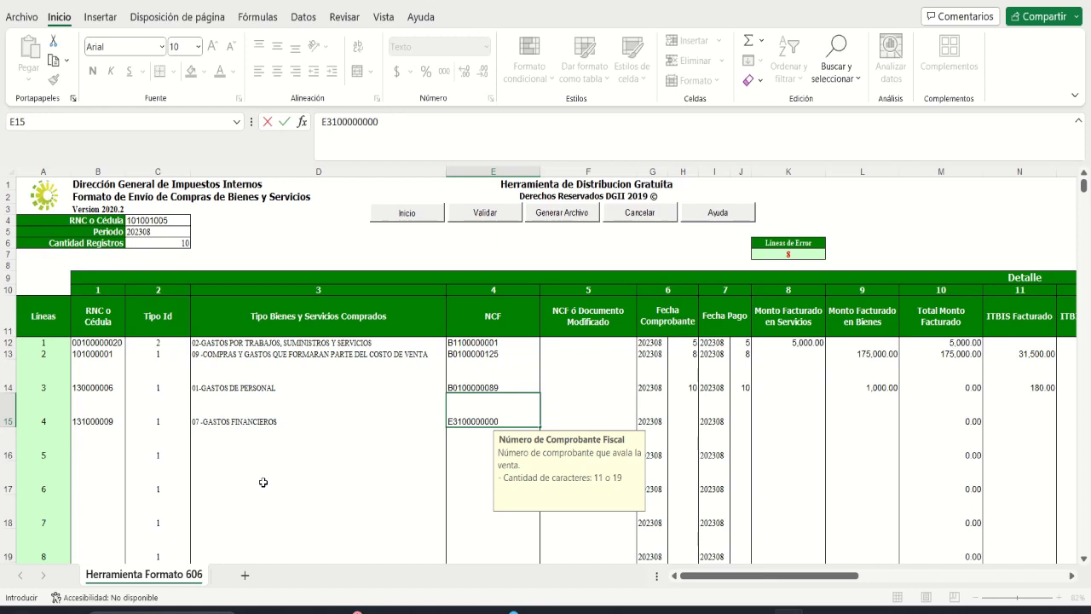
{"action": "type", "text": "13"}
{"action": "key", "text": "Tab"}
{"action": "key", "text": "Tab"}
{"action": "key", "text": "Tab"}
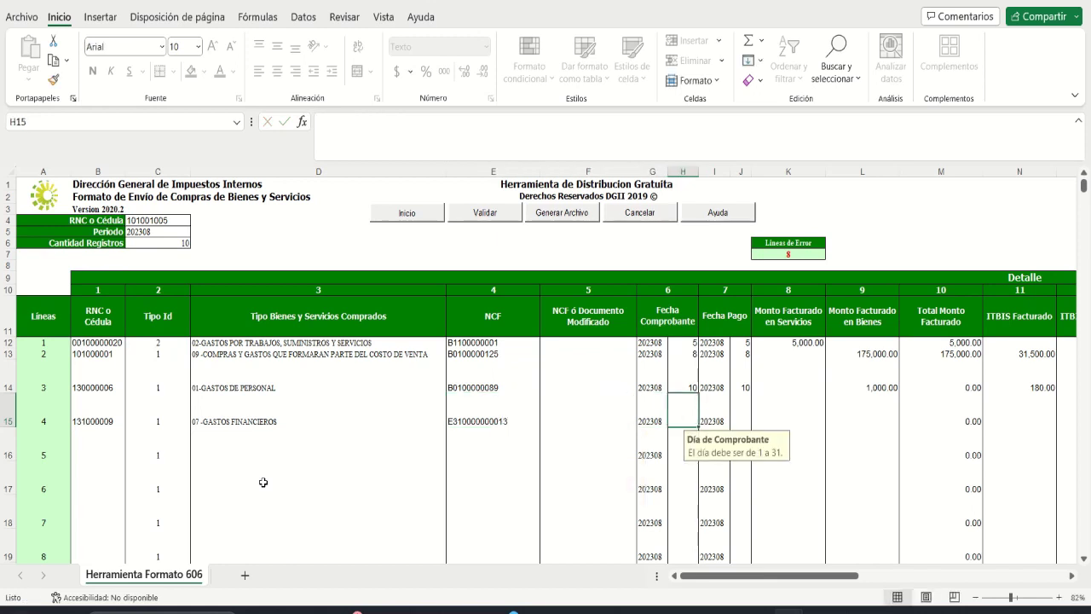
{"action": "type", "text": "15"}
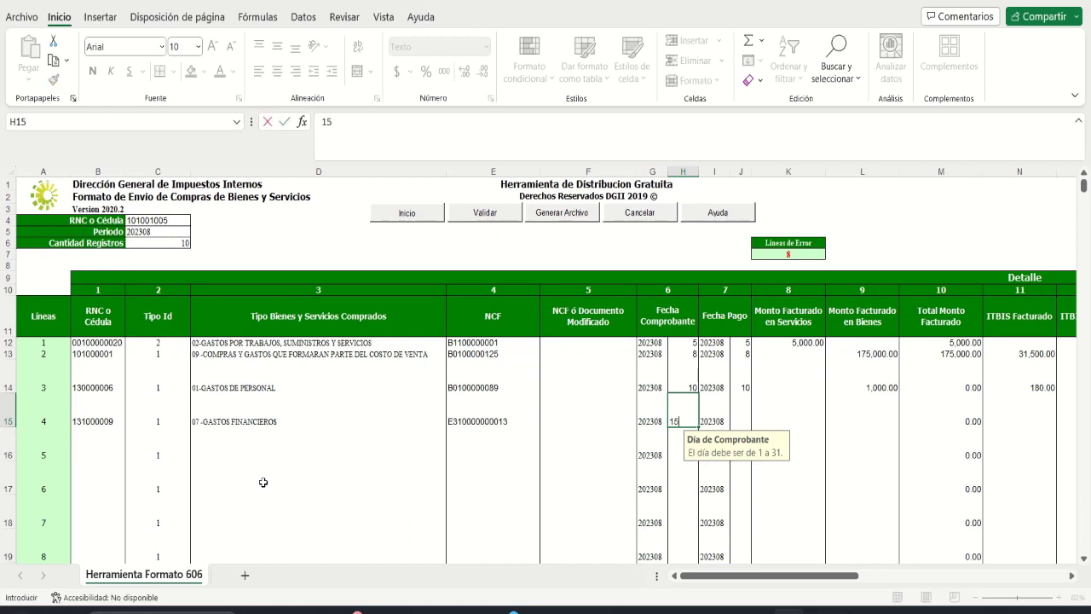
{"action": "key", "text": "BackSpace"}
{"action": "type", "text": "3"}
{"action": "key", "text": "Tab"}
{"action": "key", "text": "Tab"}
{"action": "type", "text": "13"}
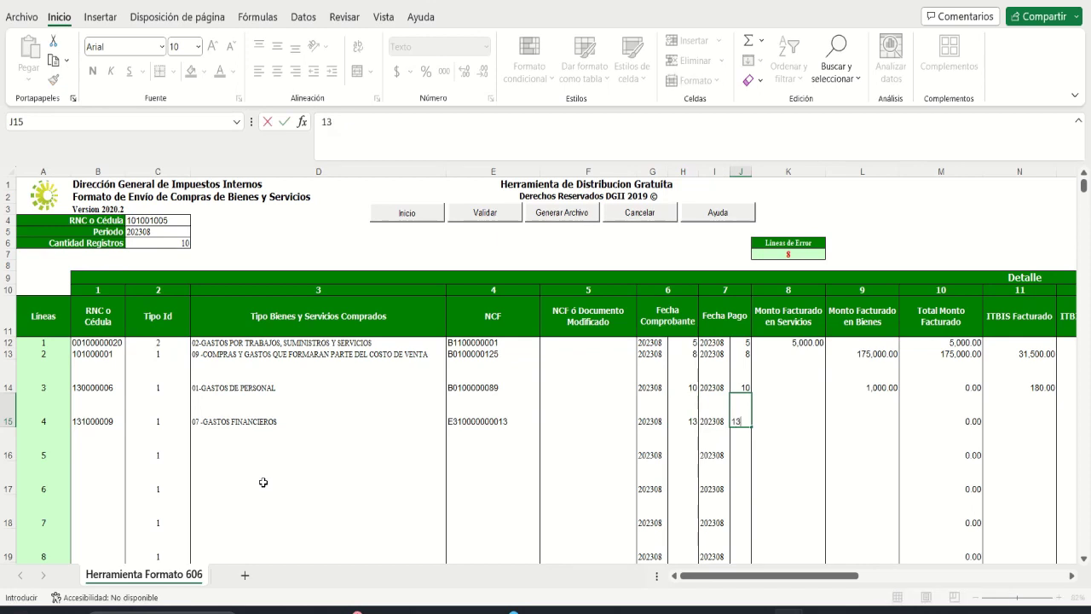
{"action": "key", "text": "Tab"}
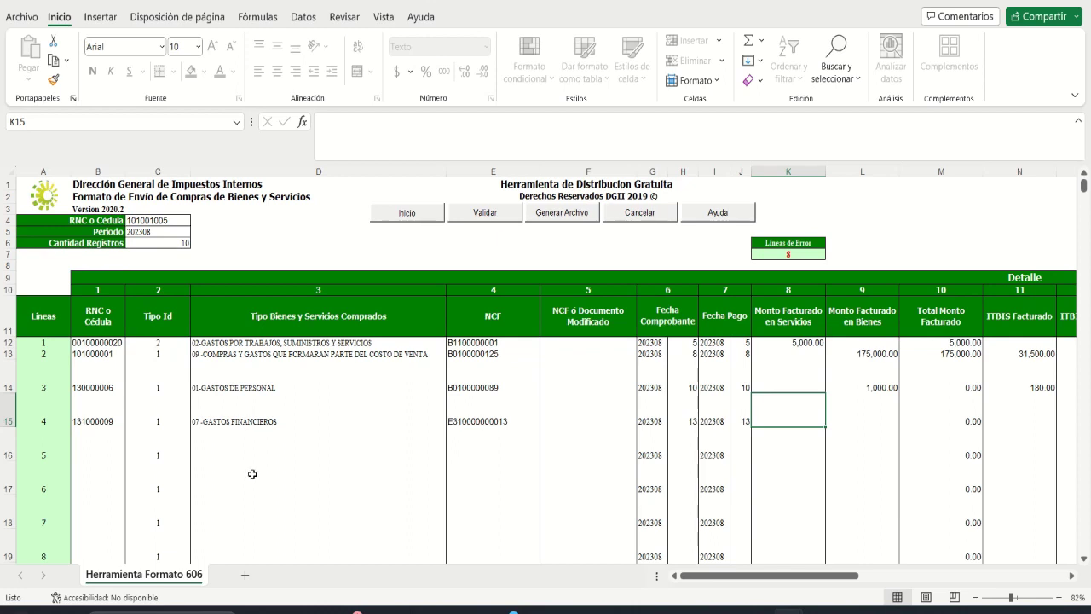
Step: Enter 210.00 in services, set payment 02 - CHEQUES/TRANSFERENCIAS/DEPÓSITO, and scroll back left
{"action": "type", "text": "210"}
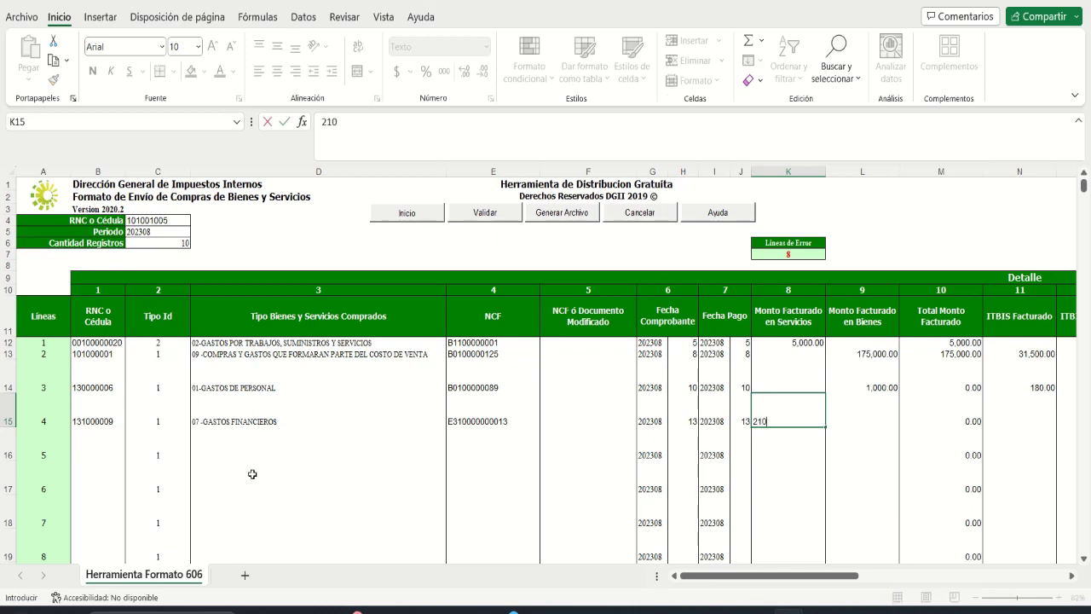
{"action": "key", "text": "Tab"}
{"action": "key", "text": "Tab"}
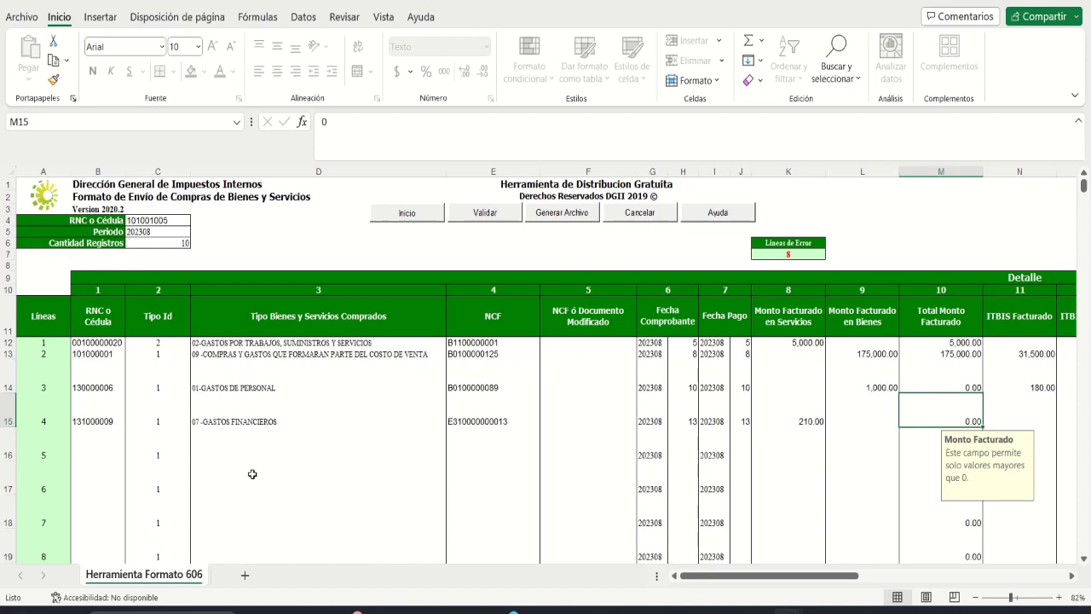
{"action": "key", "text": "Tab"}
{"action": "key", "text": "Tab"}
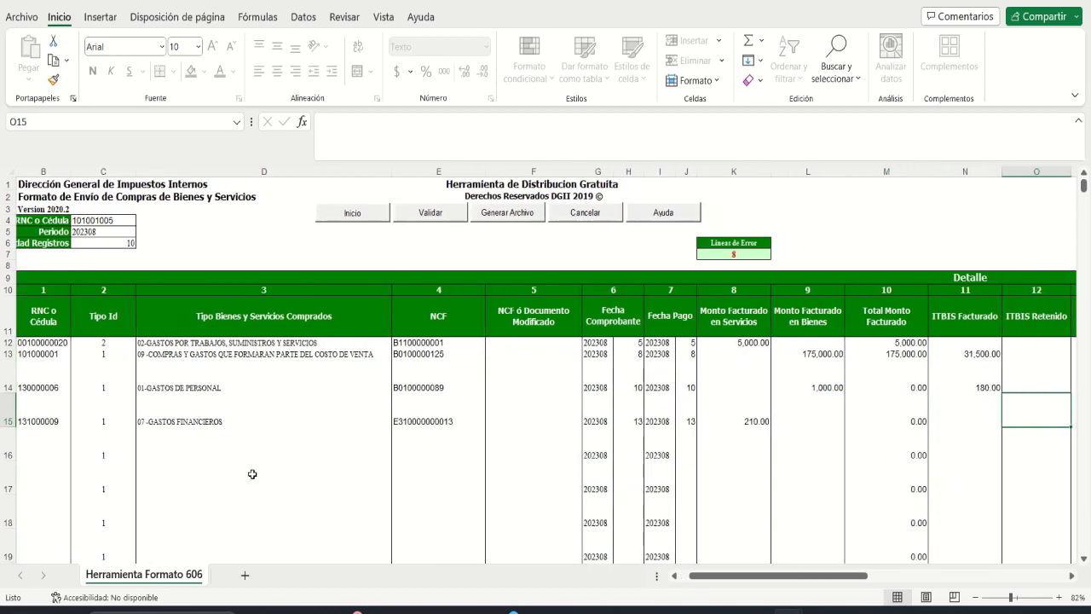
{"action": "key", "text": "Tab"}
{"action": "key", "text": "Tab"}
{"action": "key", "text": "Tab"}
{"action": "key", "text": "Tab"}
{"action": "key", "text": "Tab"}
{"action": "key", "text": "Tab"}
{"action": "key", "text": "Tab"}
{"action": "key", "text": "Tab"}
{"action": "key", "text": "Tab"}
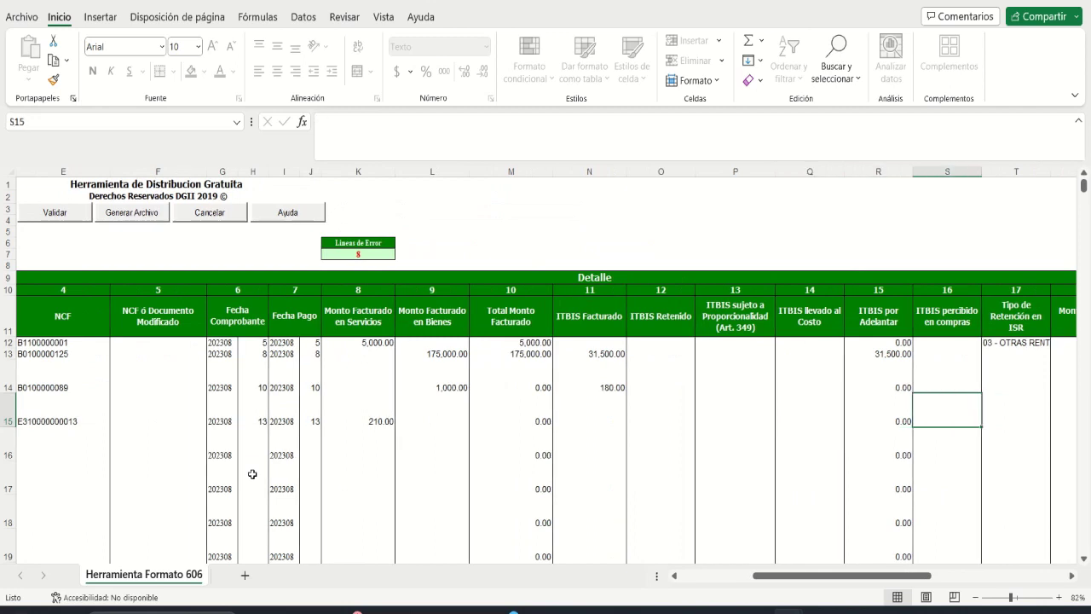
{"action": "key", "text": "Tab"}
{"action": "key", "text": "Tab"}
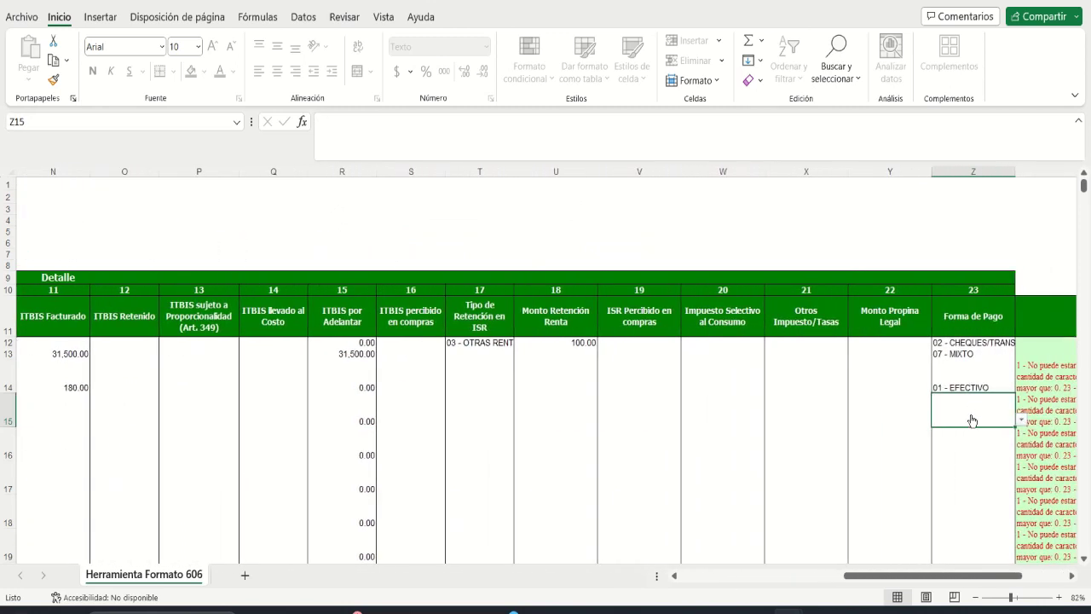
{"action": "key", "text": "alt+Down"}
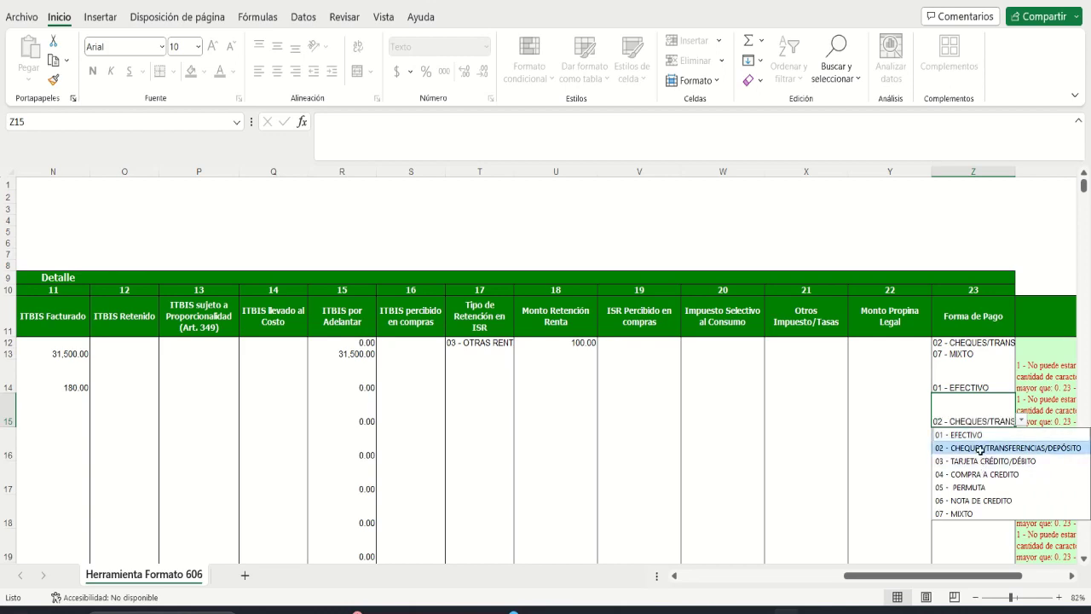
{"action": "left_click", "coordinate": [978, 447]}
{"action": "left_click", "coordinate": [692, 578]}
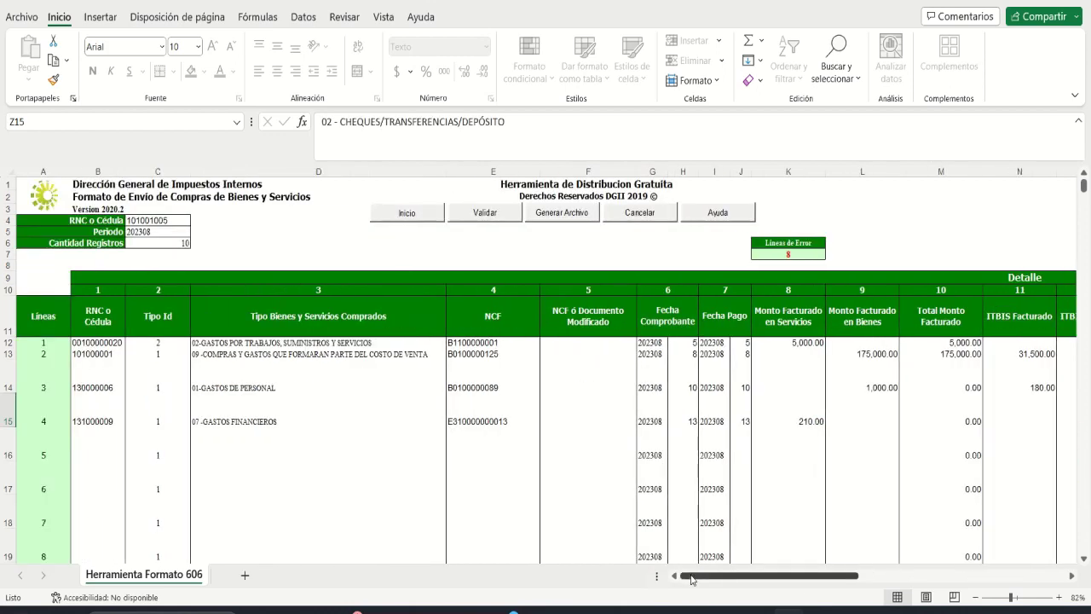
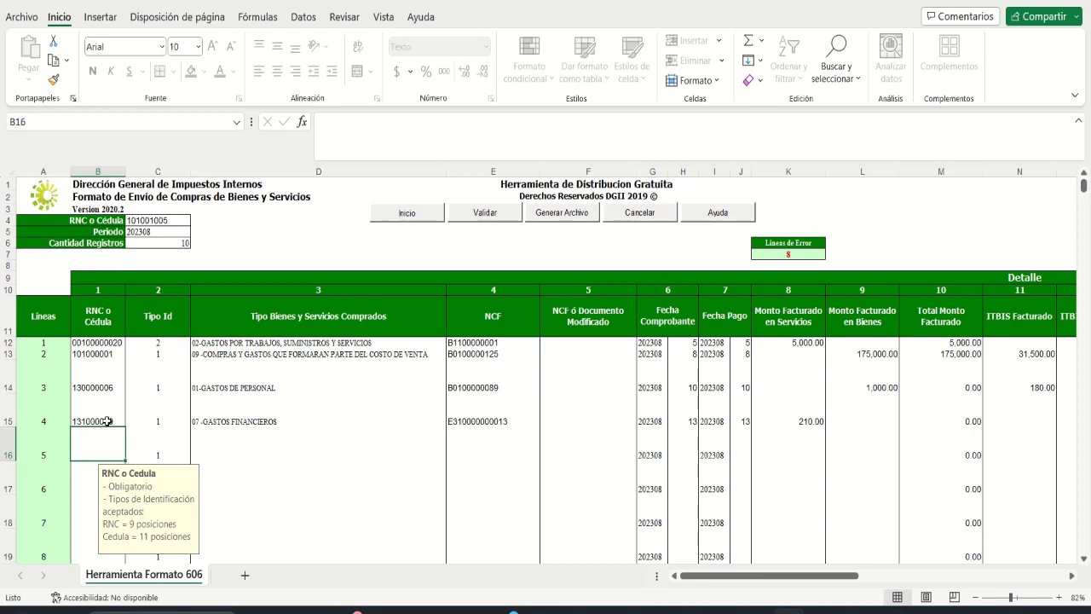
Step: Enter RNC 120000020 for line 5 and choose expense type 02-GASTOS POR TRABAJOS
{"action": "type", "text": "1200"}
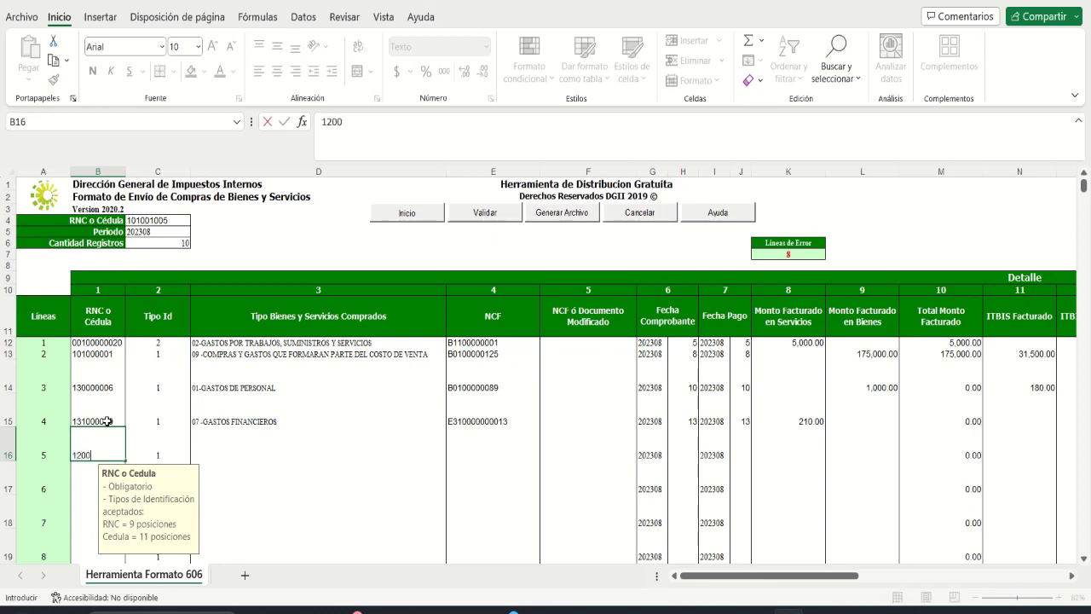
{"action": "type", "text": "00020"}
{"action": "key", "text": "Tab"}
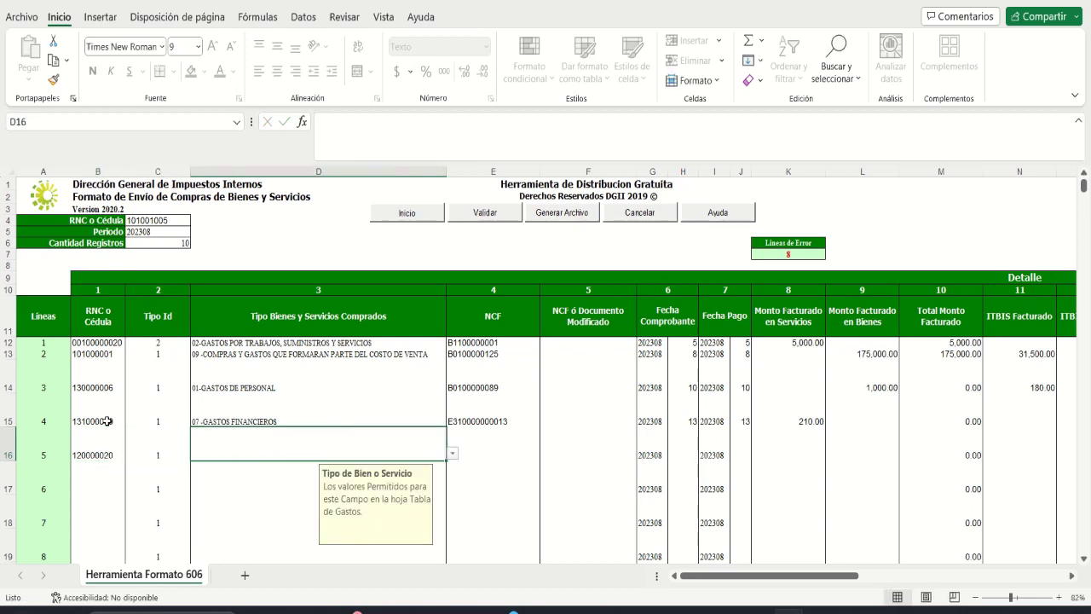
{"action": "key", "text": "alt+Down"}
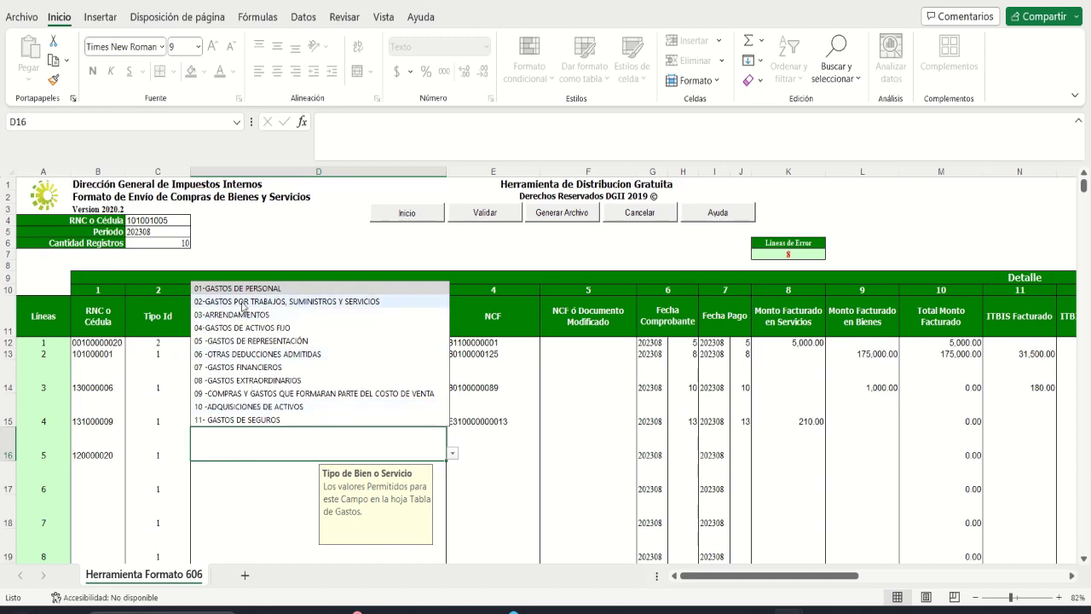
{"action": "left_click", "coordinate": [243, 303]}
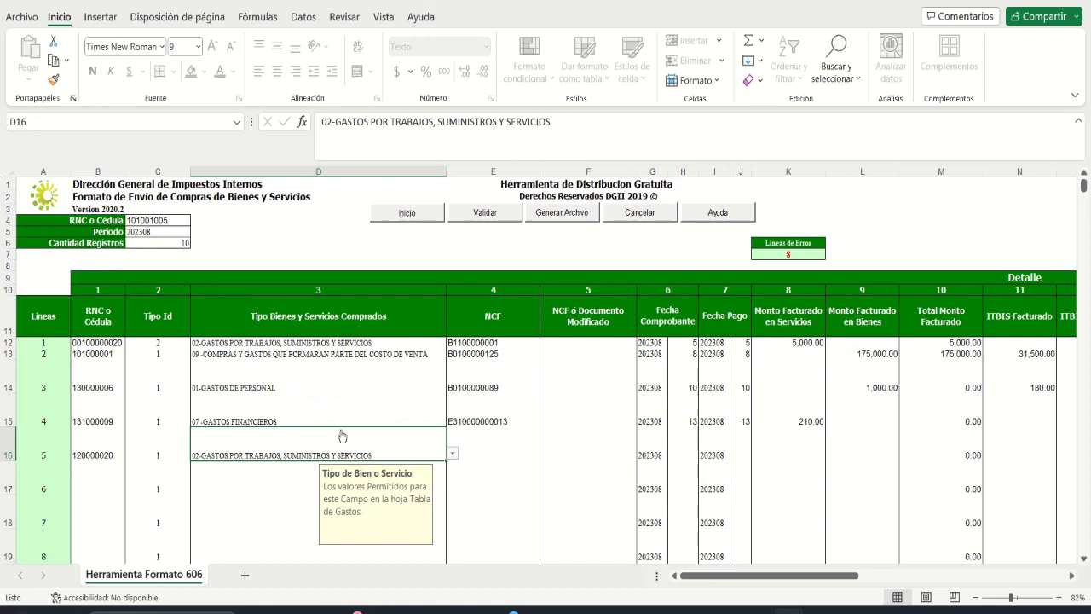
{"action": "left_click", "coordinate": [478, 445]}
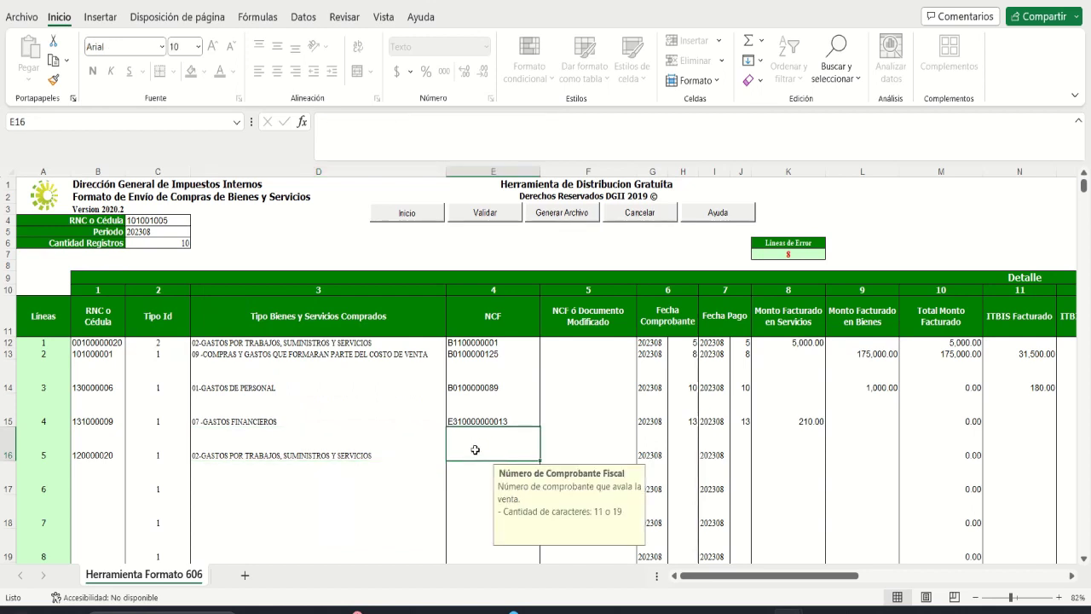
{"action": "type", "text": "E31"}
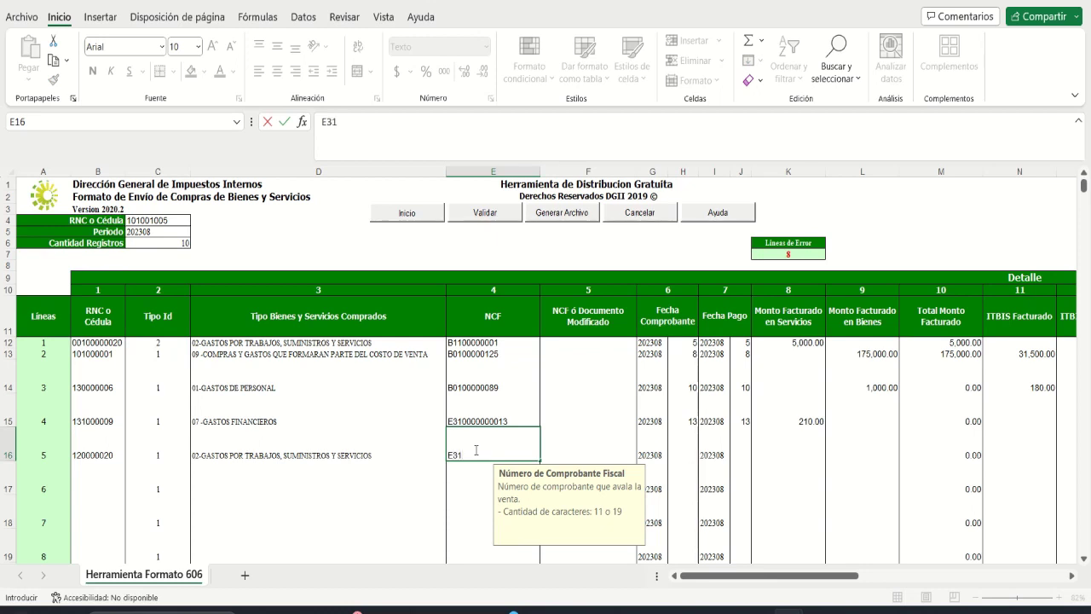
{"action": "type", "text": "0000000512"}
{"action": "key", "text": "Tab"}
{"action": "key", "text": "Tab"}
{"action": "key", "text": "Tab"}
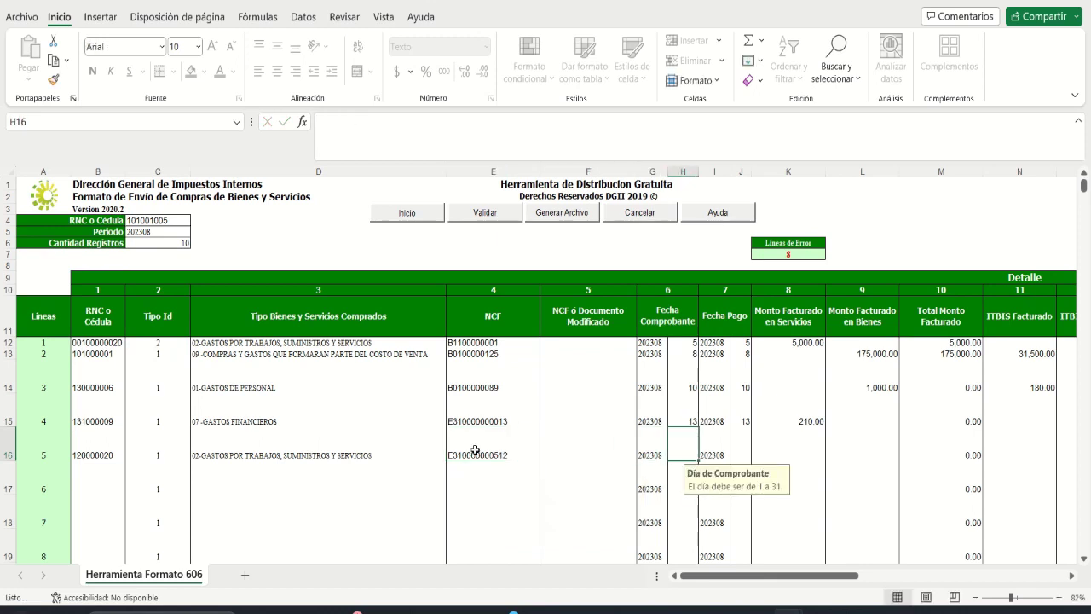
{"action": "type", "text": "16"}
{"action": "key", "text": "Tab"}
{"action": "key", "text": "Tab"}
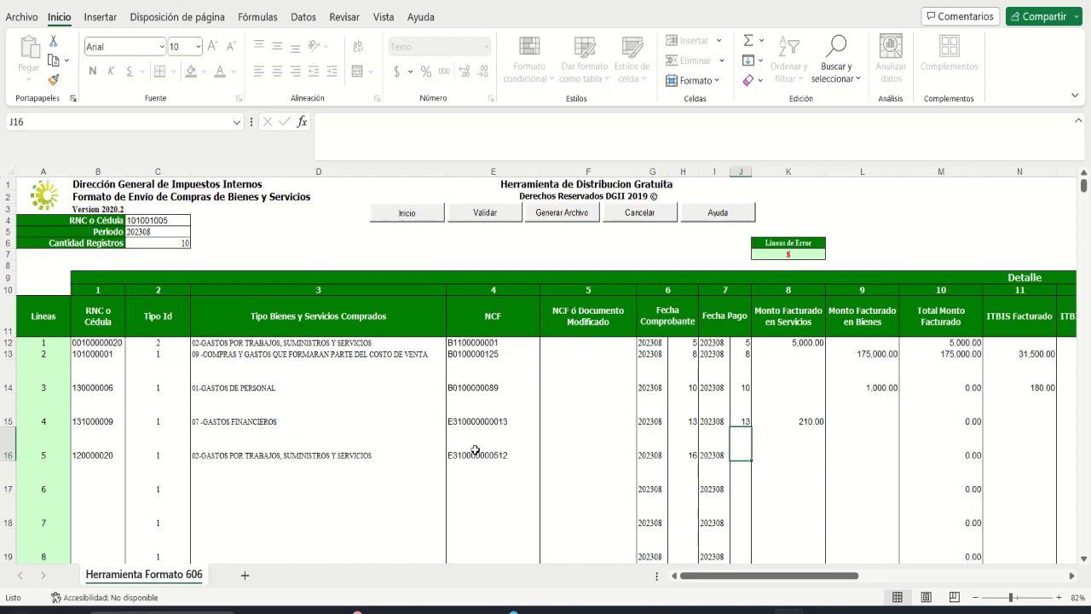
{"action": "type", "text": "31"}
{"action": "key", "text": "Tab"}
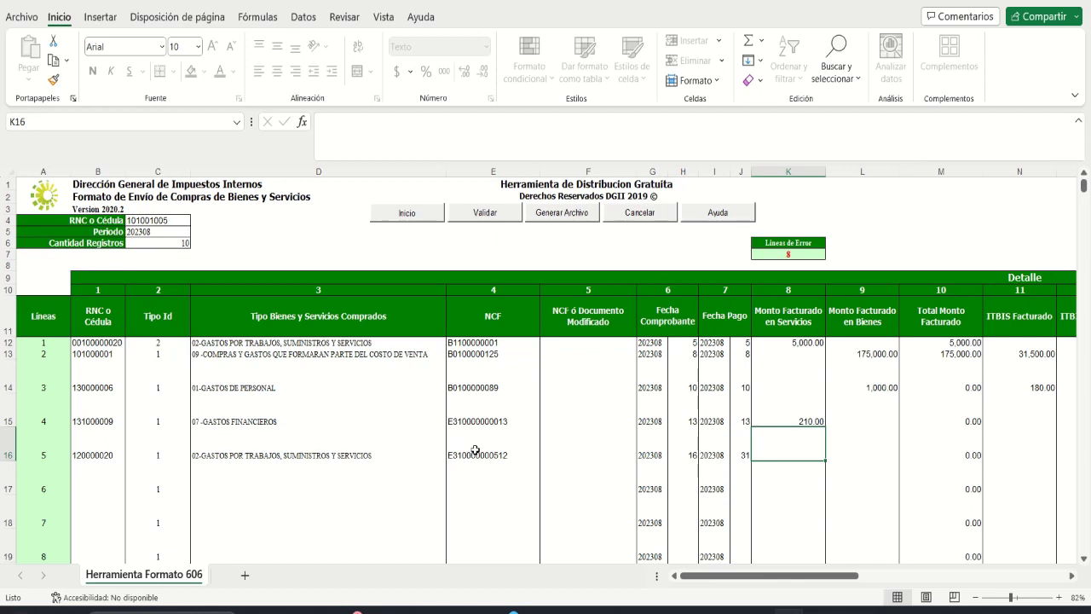
{"action": "type", "text": "1200"}
{"action": "key", "text": "Tab"}
{"action": "key", "text": "Tab"}
{"action": "key", "text": "Tab"}
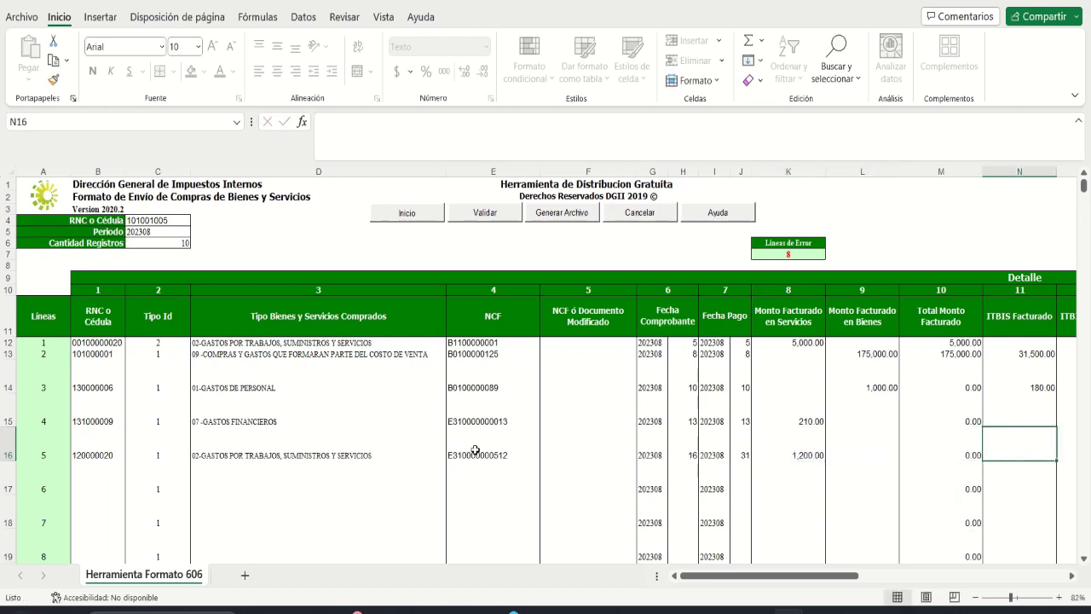
Step: Enter 216.00 ITBIS and 120.00 selective consumption tax for line 5
{"action": "type", "text": "216"}
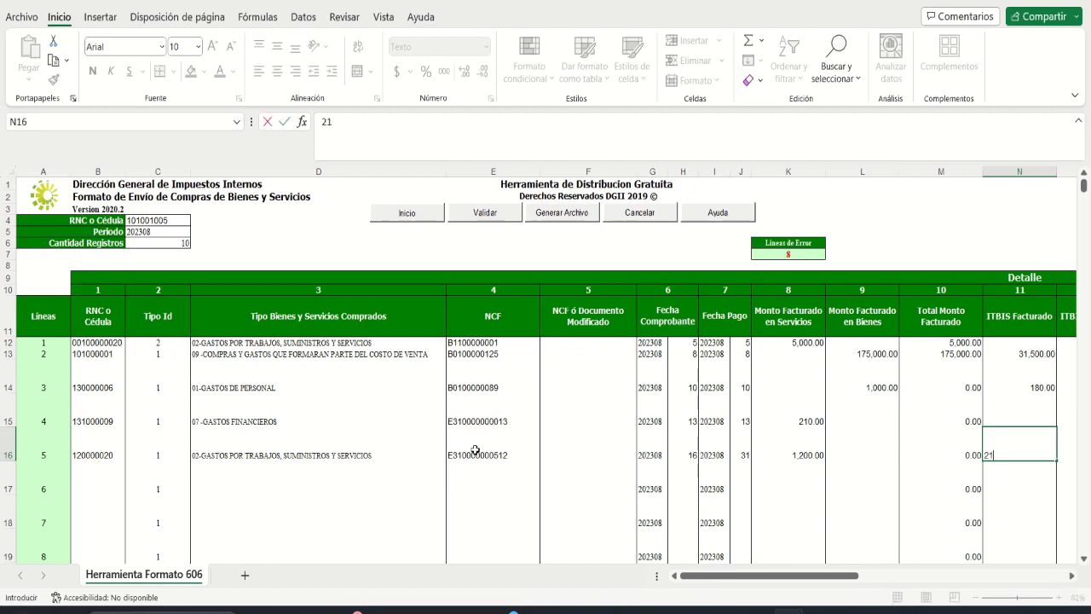
{"action": "key", "text": "Tab"}
{"action": "key", "text": "Tab"}
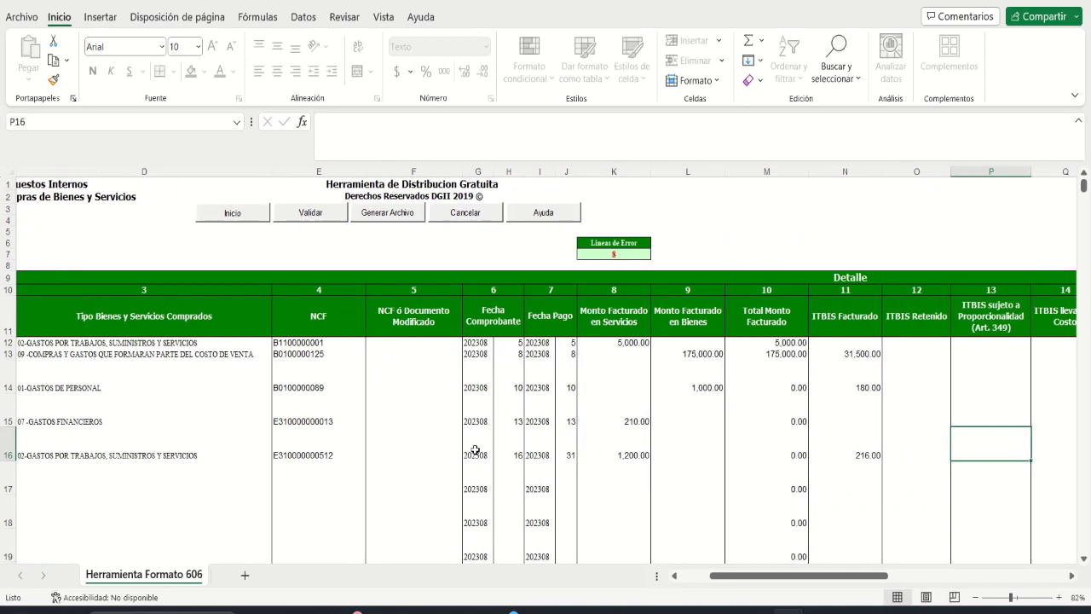
{"action": "key", "text": "Tab"}
{"action": "key", "text": "Tab"}
{"action": "key", "text": "Tab"}
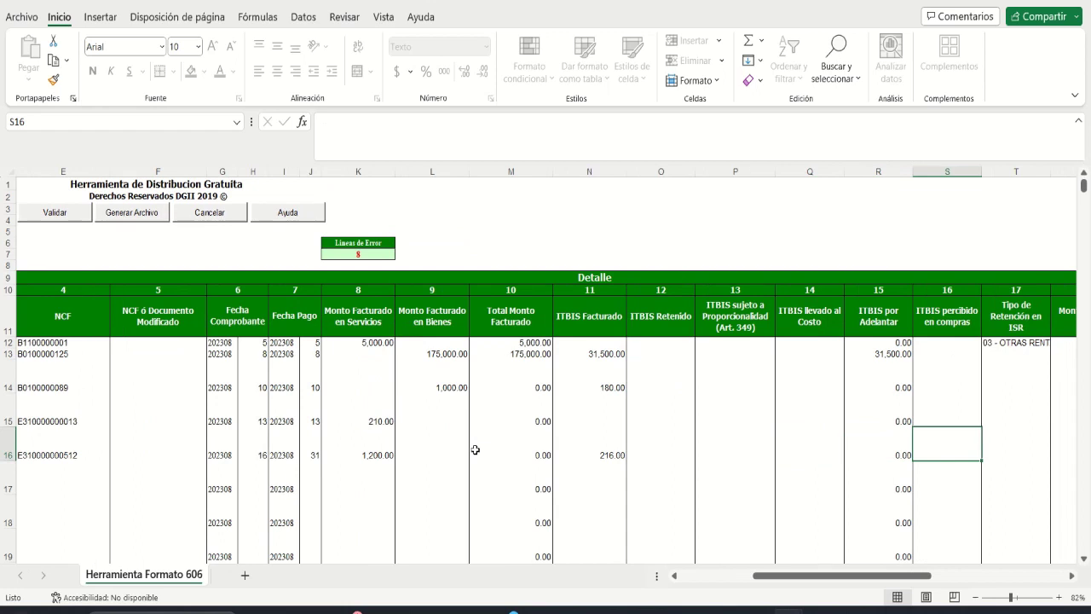
{"action": "key", "text": "Tab"}
{"action": "key", "text": "Tab"}
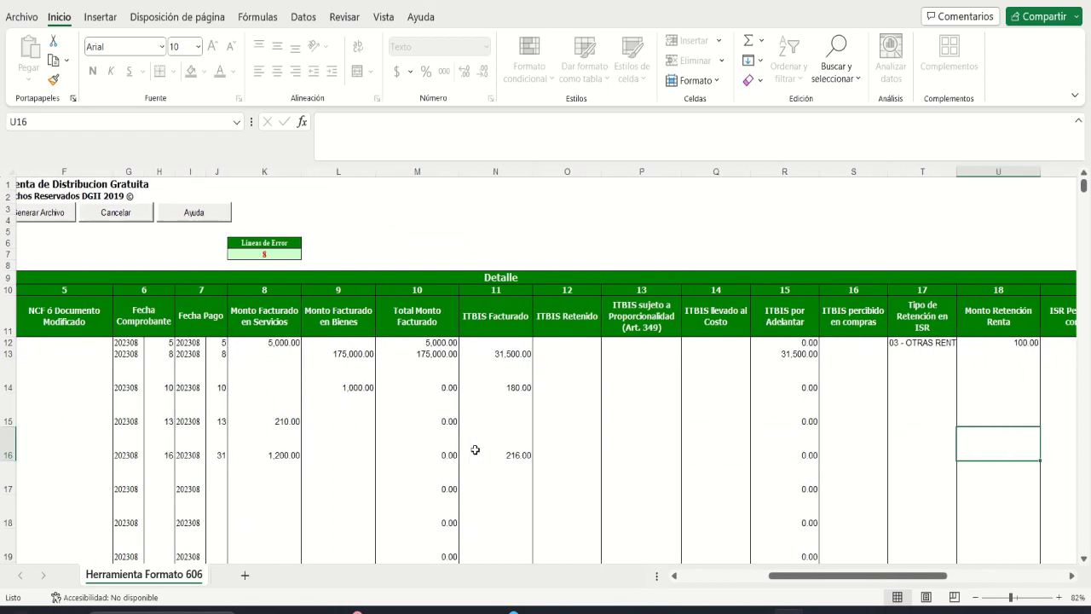
{"action": "key", "text": "Tab"}
{"action": "key", "text": "Tab"}
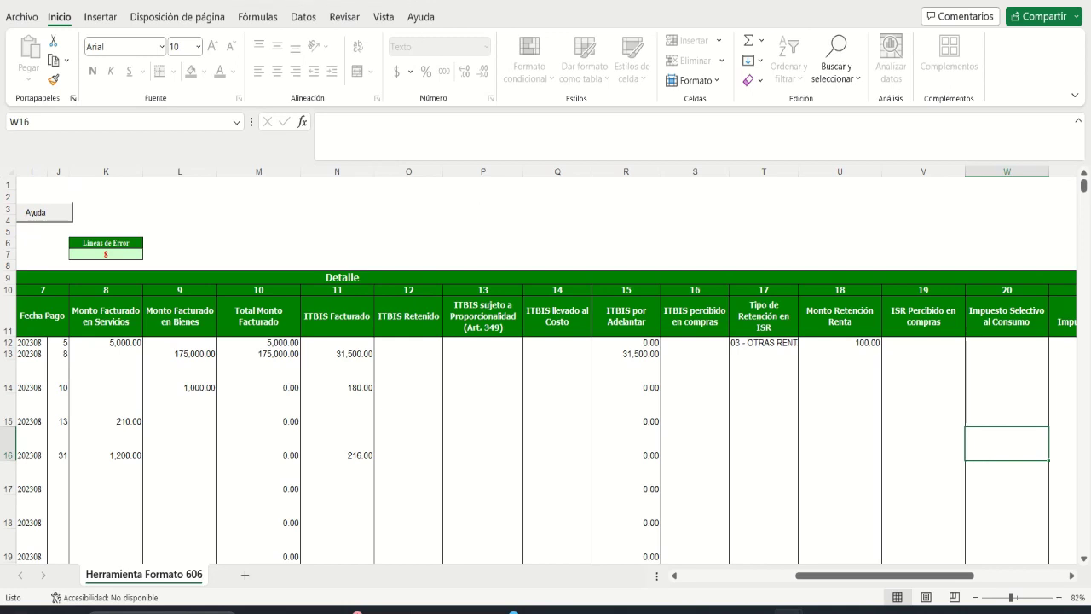
{"action": "mouse_move", "coordinate": [478, 1]}
{"action": "left_click", "coordinate": [444, 10]}
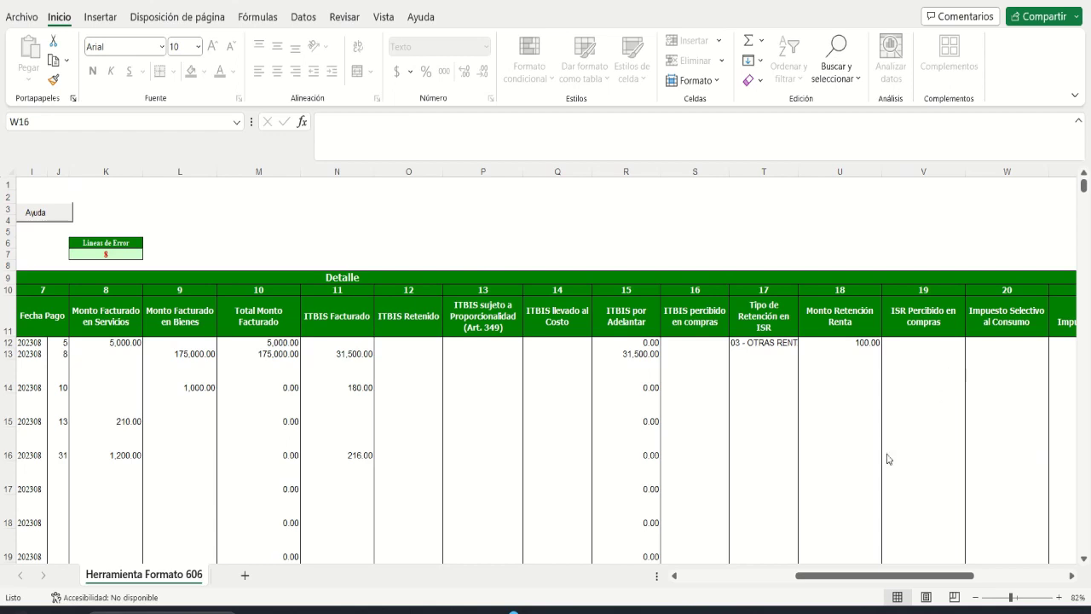
{"action": "left_click", "coordinate": [356, 450]}
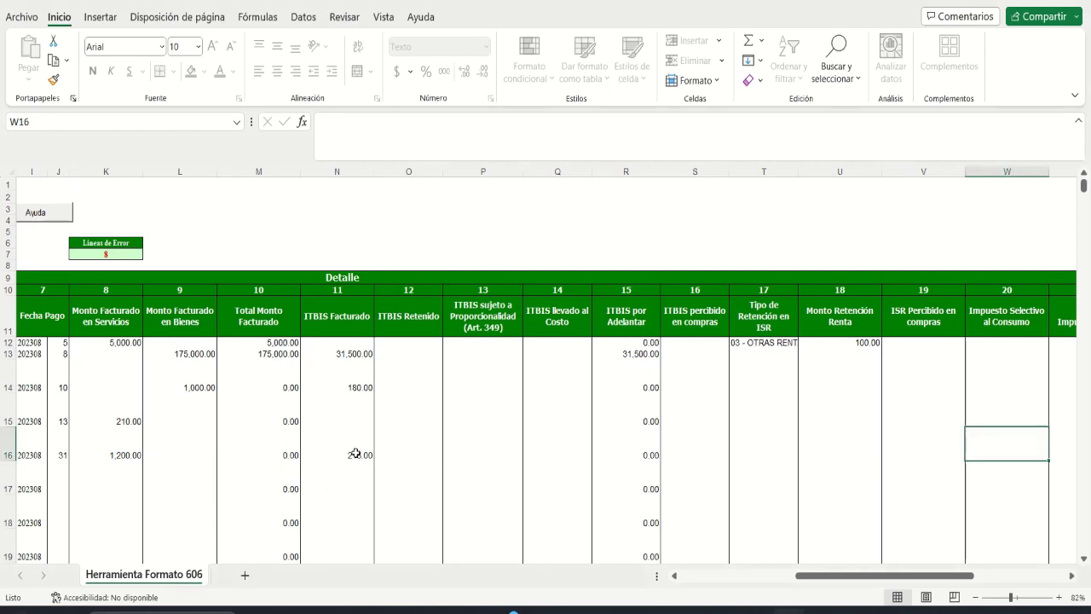
{"action": "type", "text": "120"}
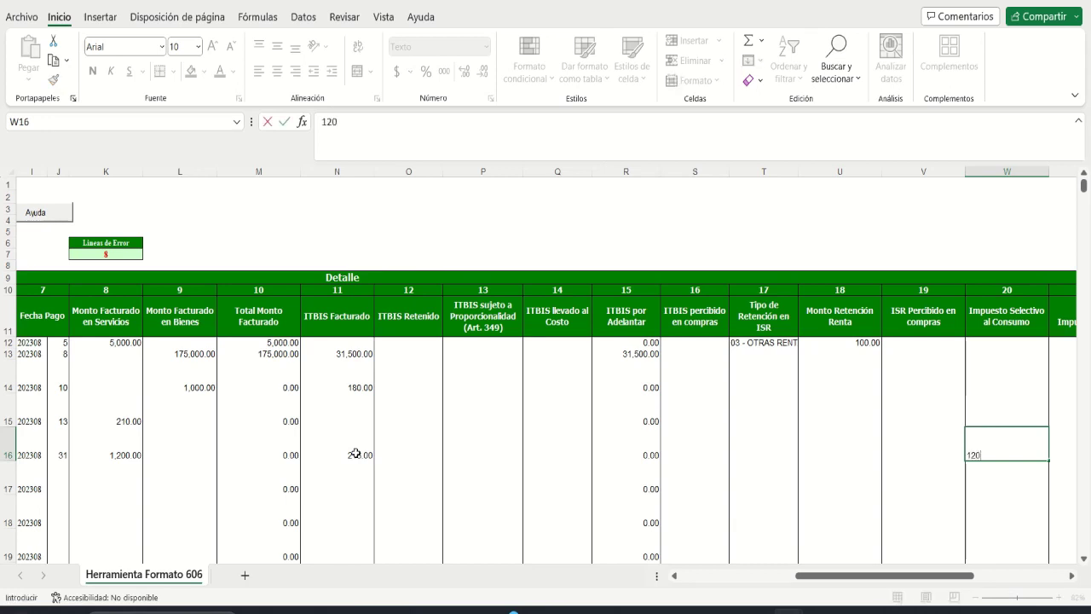
{"action": "key", "text": "Tab"}
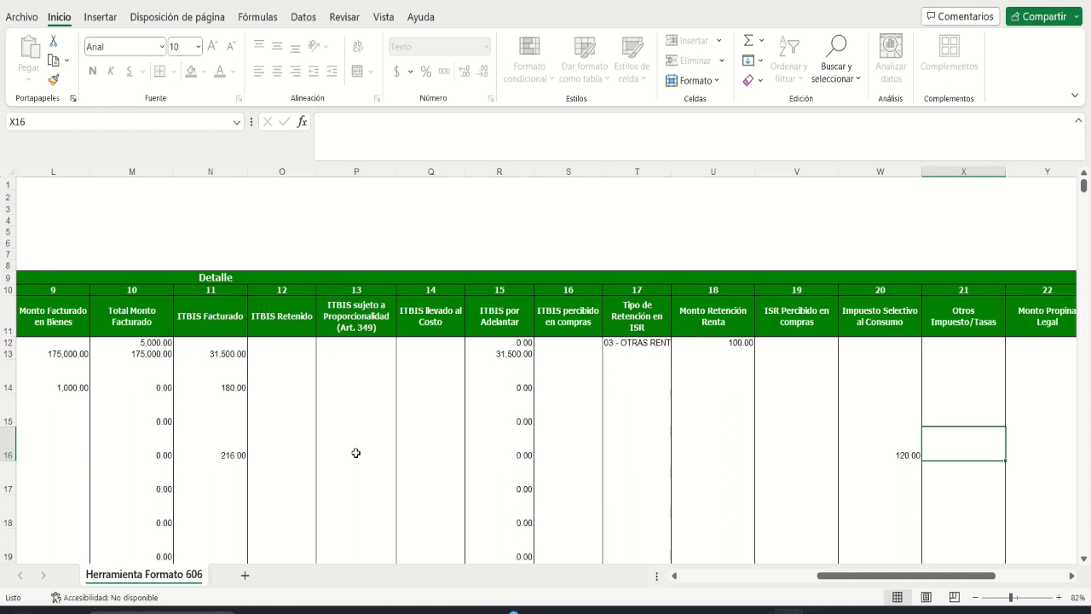
Step: Enter 24.00 other taxes and set payment 02 - CHEQUES/TRANSFERENCIAS/DEPÓSITO
{"action": "type", "text": "24"}
{"action": "key", "text": "Tab"}
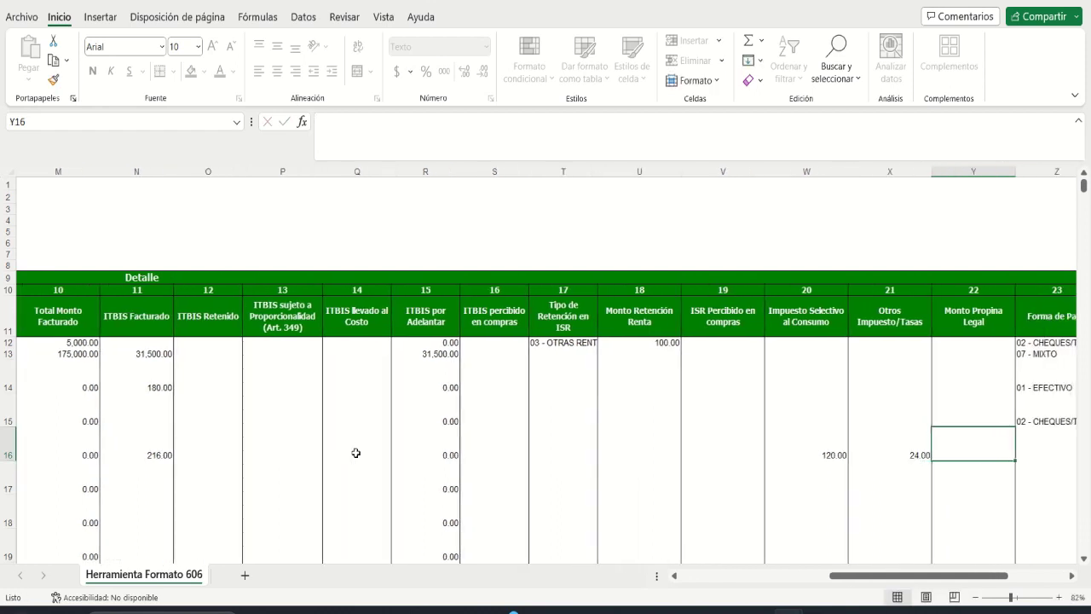
{"action": "key", "text": "Tab"}
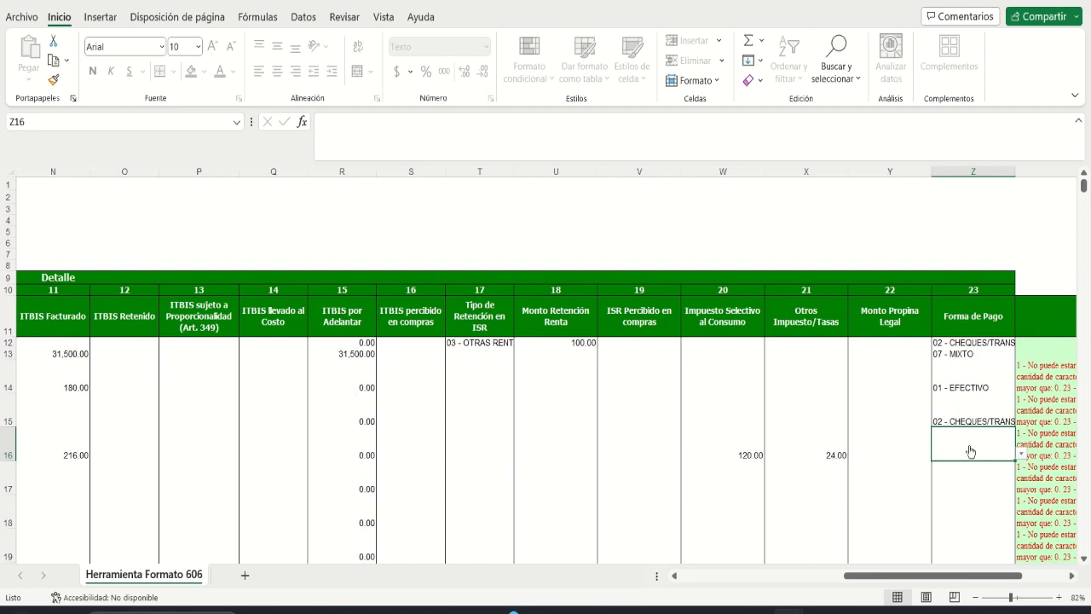
{"action": "key", "text": "alt+Down"}
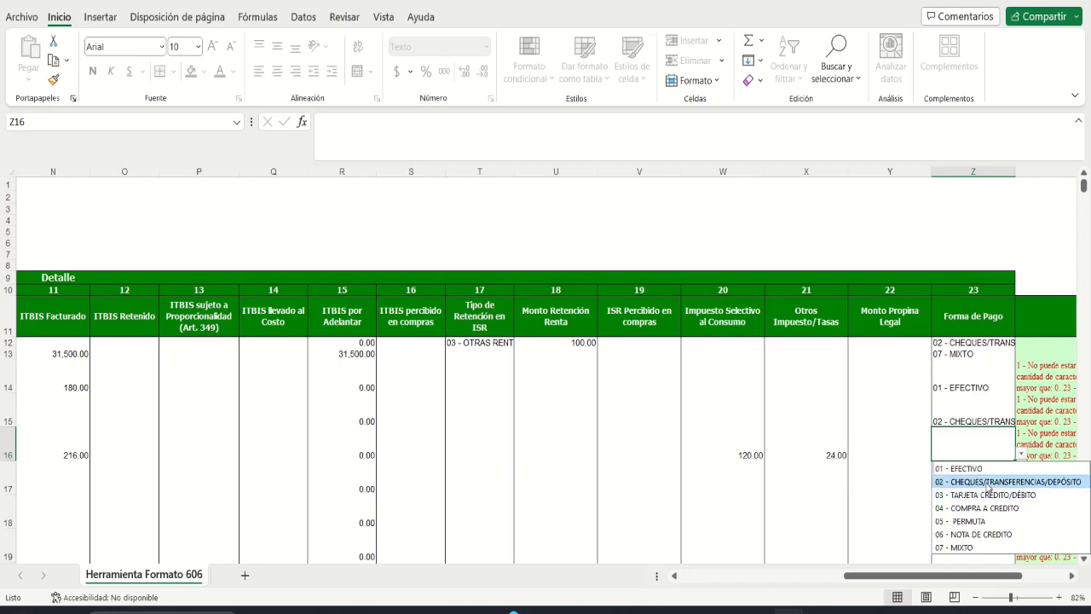
{"action": "left_click", "coordinate": [984, 481]}
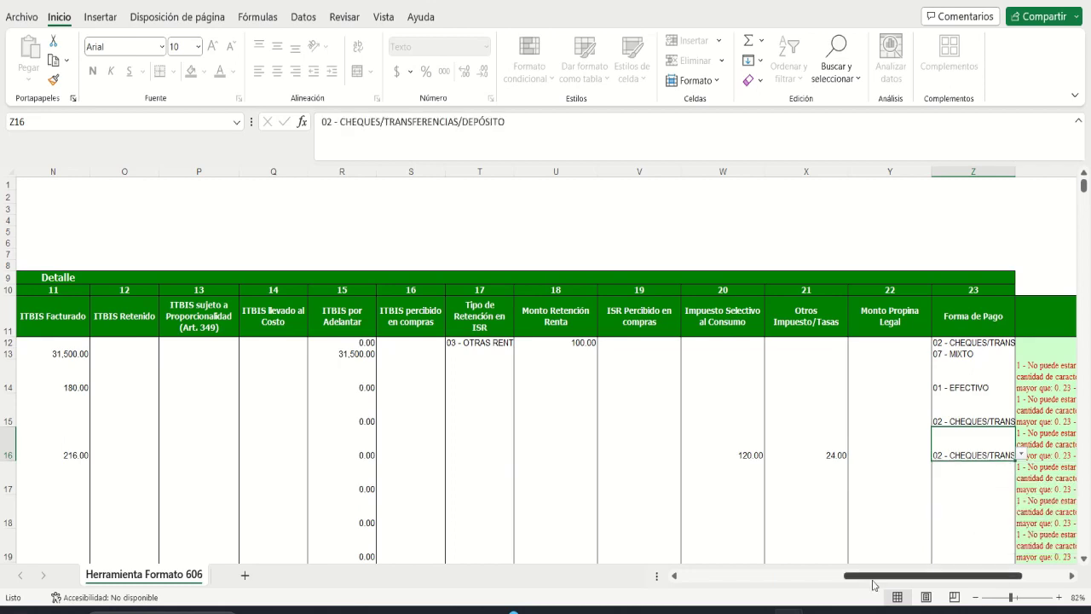
{"action": "left_click", "coordinate": [744, 580]}
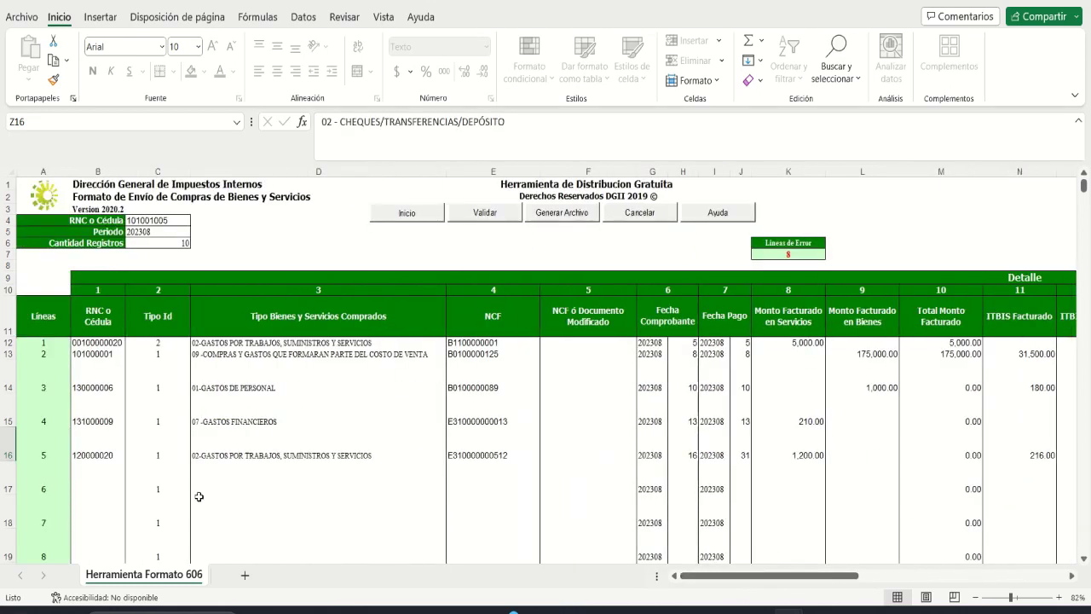
Step: Enter line 6's supplier RNC in B17 and choose expense type 03-ARRENDAMIENTOS
{"action": "left_click", "coordinate": [95, 480]}
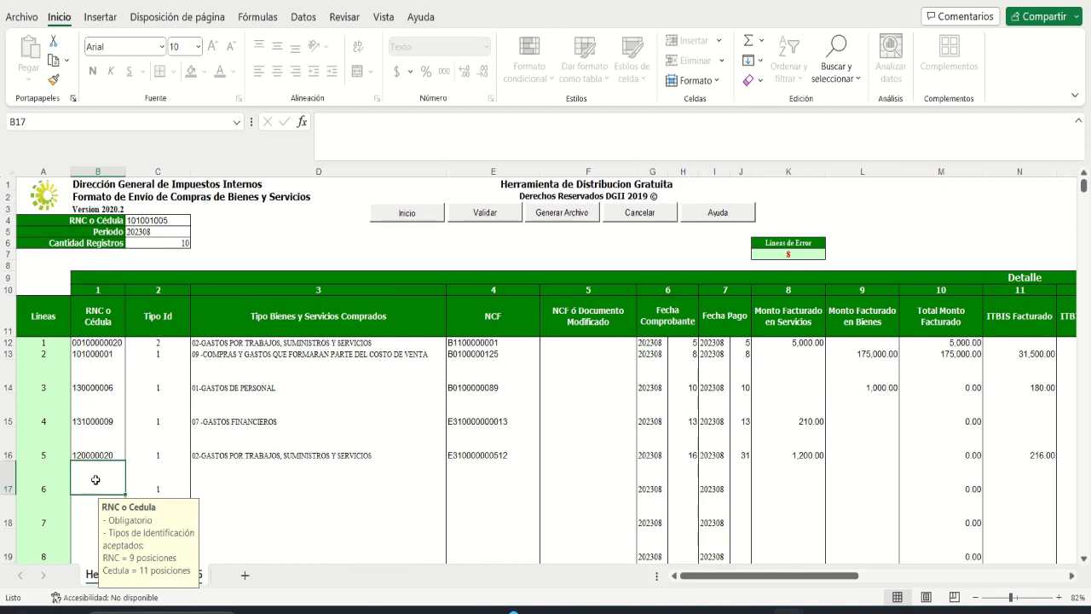
{"action": "type", "text": "10100"}
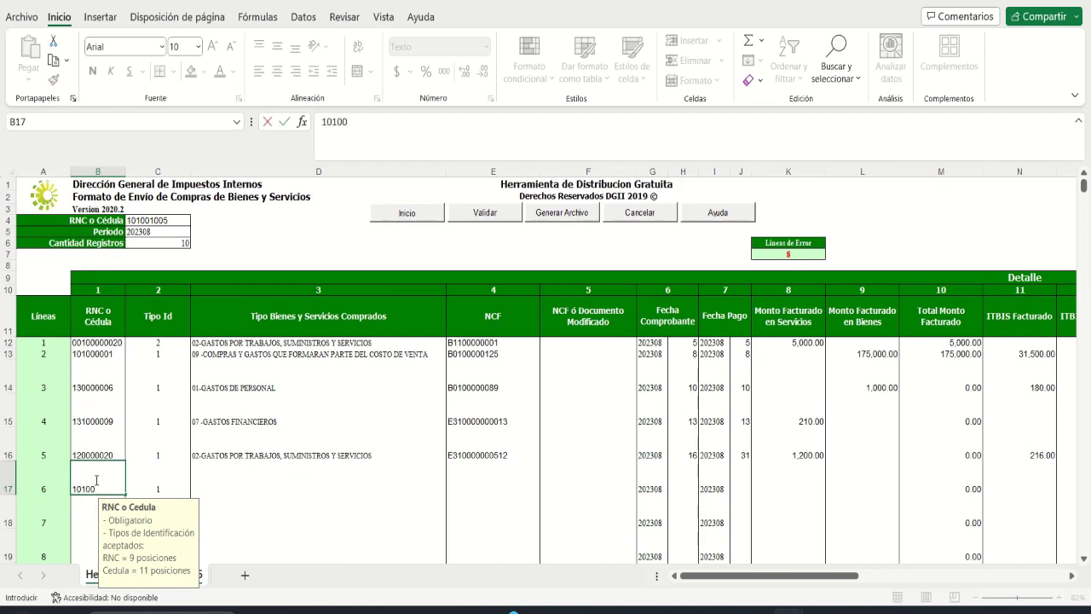
{"action": "type", "text": "0008"}
{"action": "key", "text": "Tab"}
{"action": "key", "text": "Tab"}
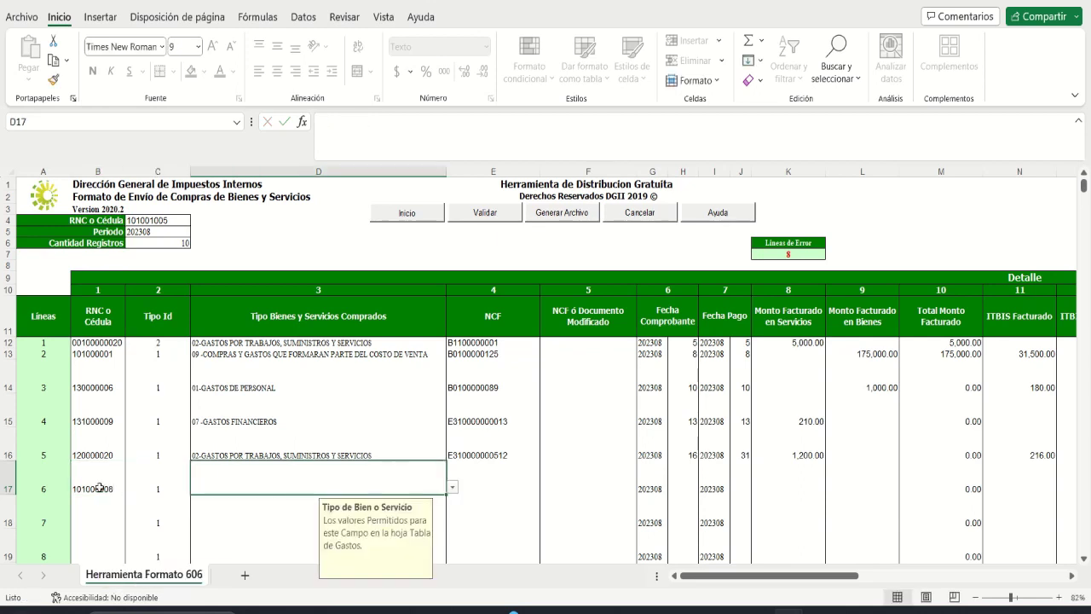
{"action": "key", "text": "alt+Down"}
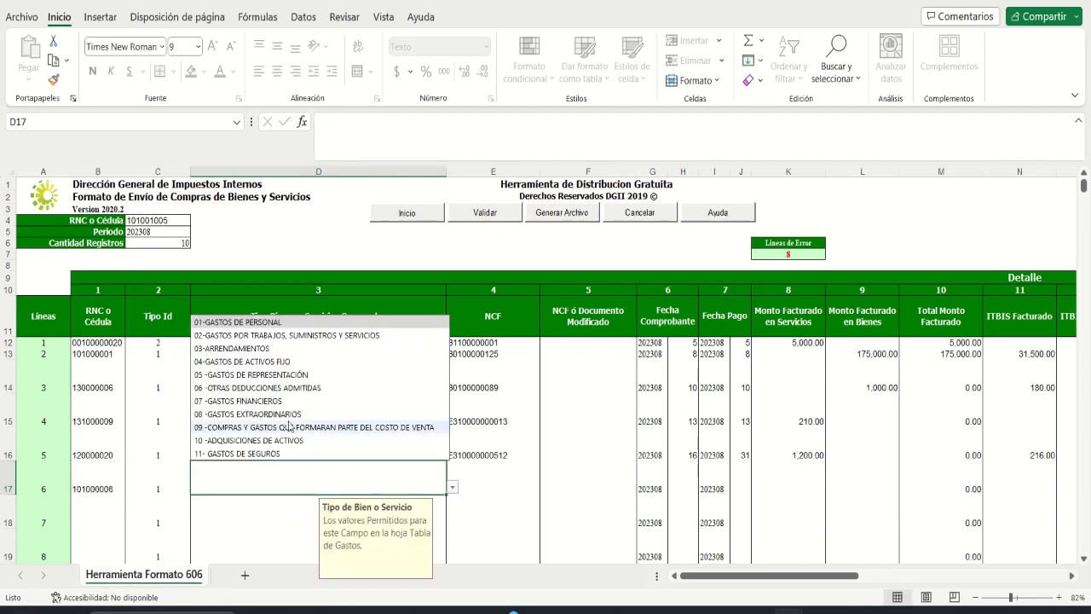
{"action": "left_click", "coordinate": [218, 348]}
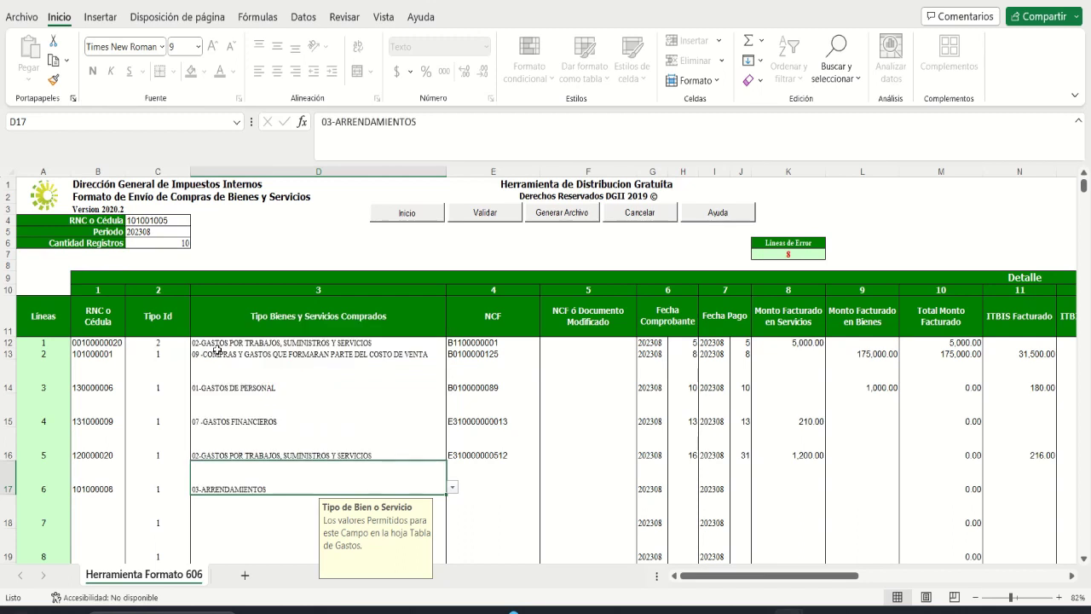
{"action": "key", "text": "Tab"}
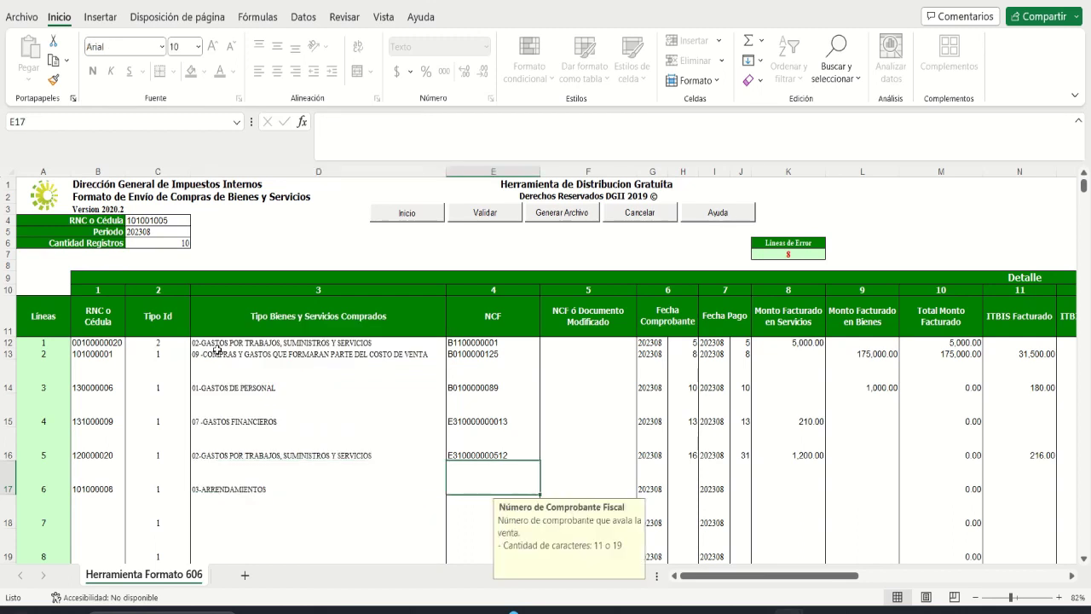
{"action": "type", "text": "B"}
{"action": "key", "text": "BackSpace"}
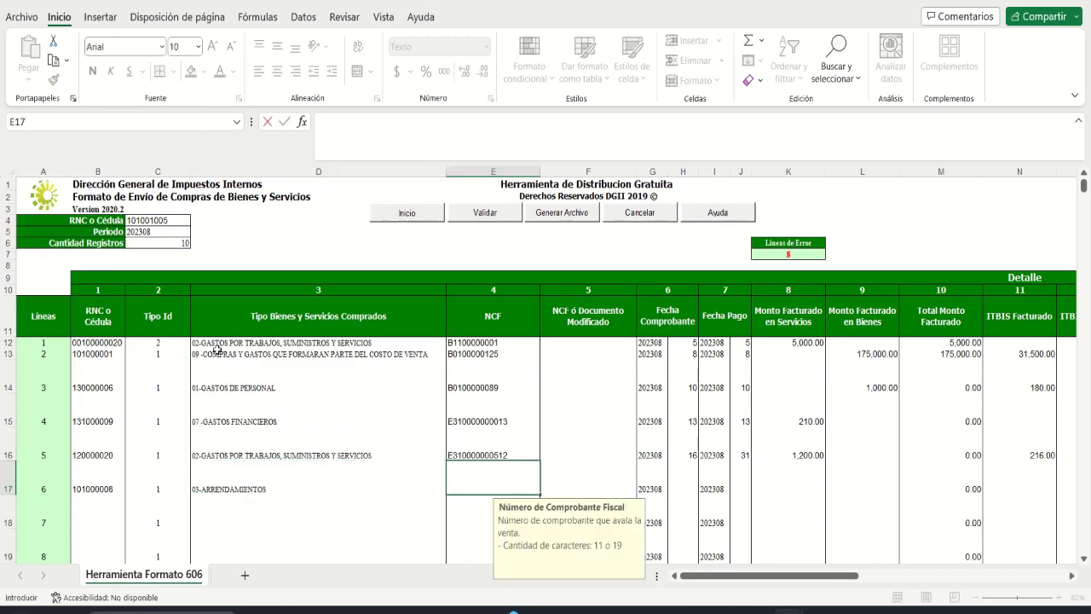
{"action": "type", "text": "B010000000"}
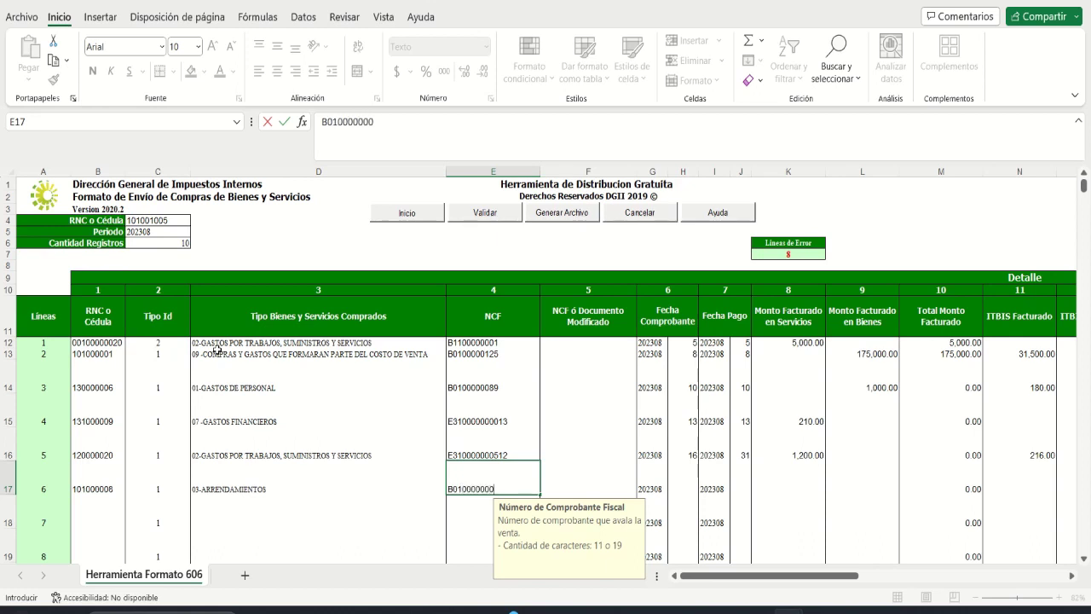
{"action": "type", "text": "8"}
{"action": "key", "text": "Tab"}
{"action": "key", "text": "Tab"}
{"action": "key", "text": "Tab"}
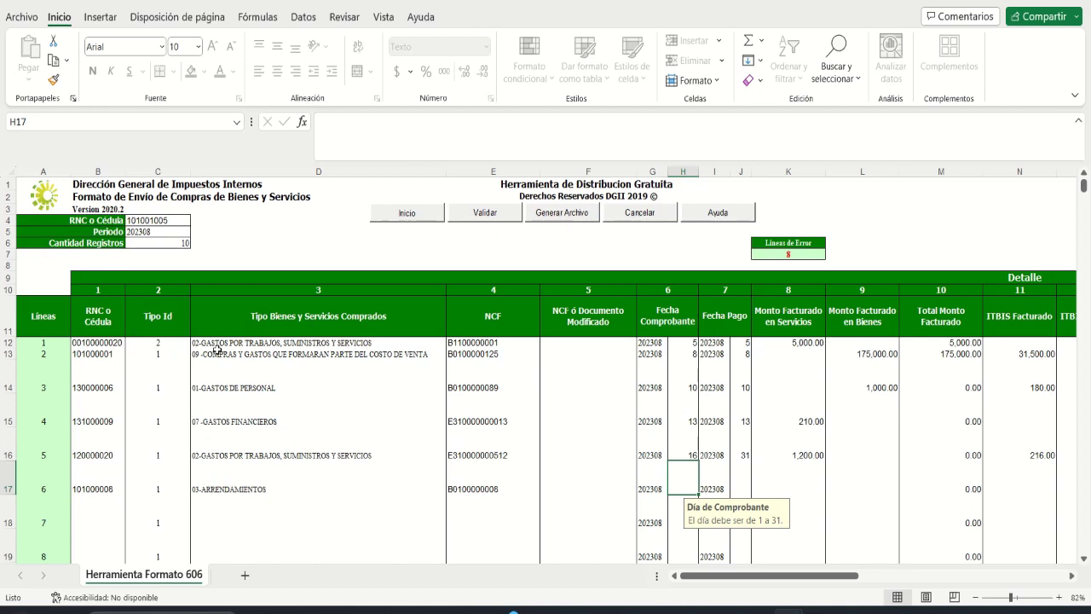
{"action": "type", "text": "17"}
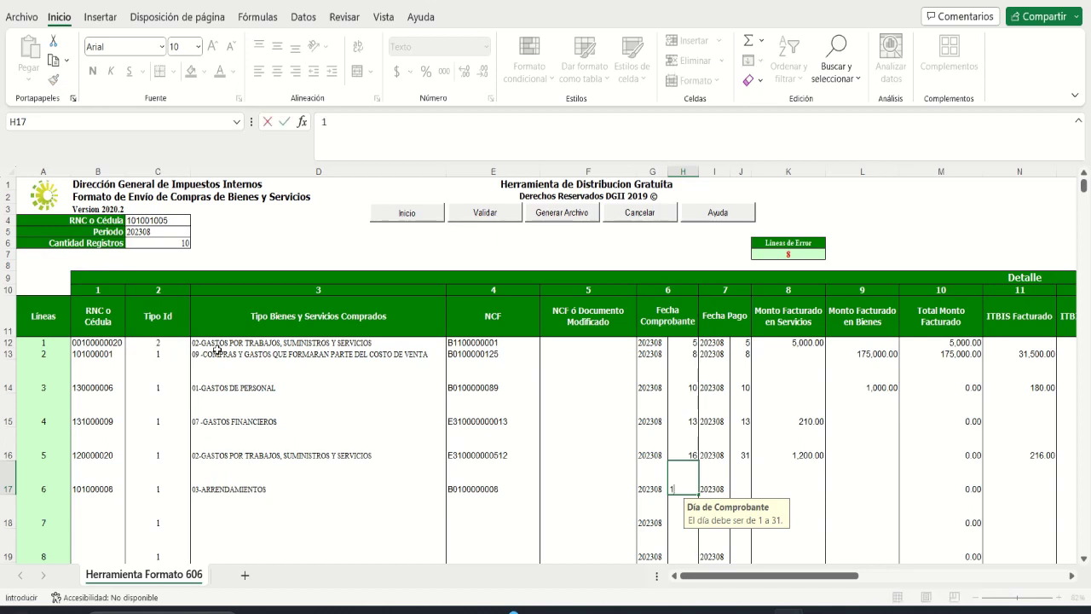
{"action": "key", "text": "Tab"}
{"action": "key", "text": "Tab"}
{"action": "type", "text": "30"}
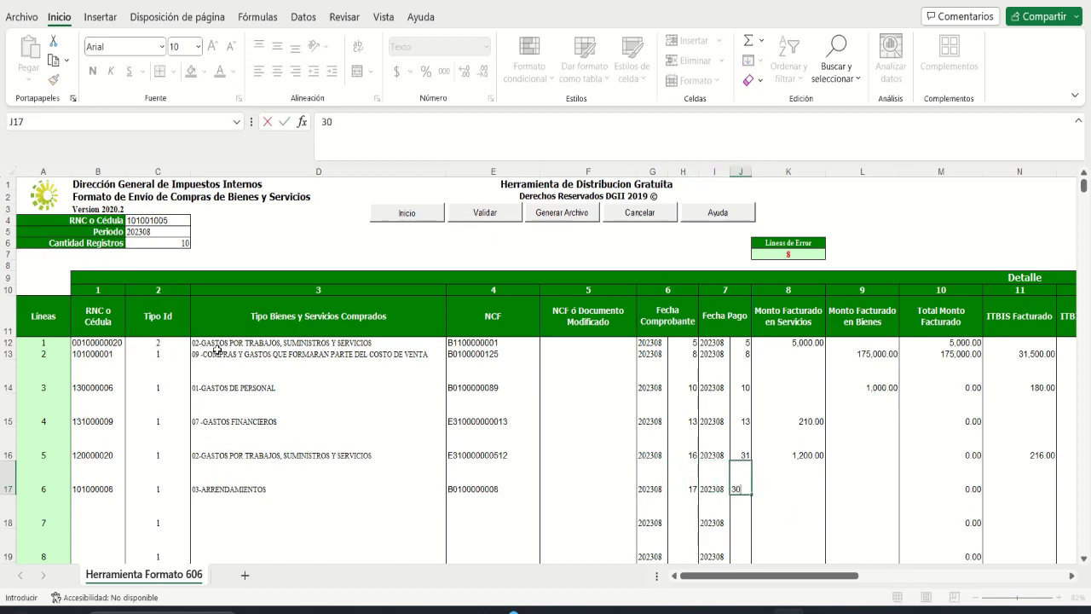
{"action": "key", "text": "Tab"}
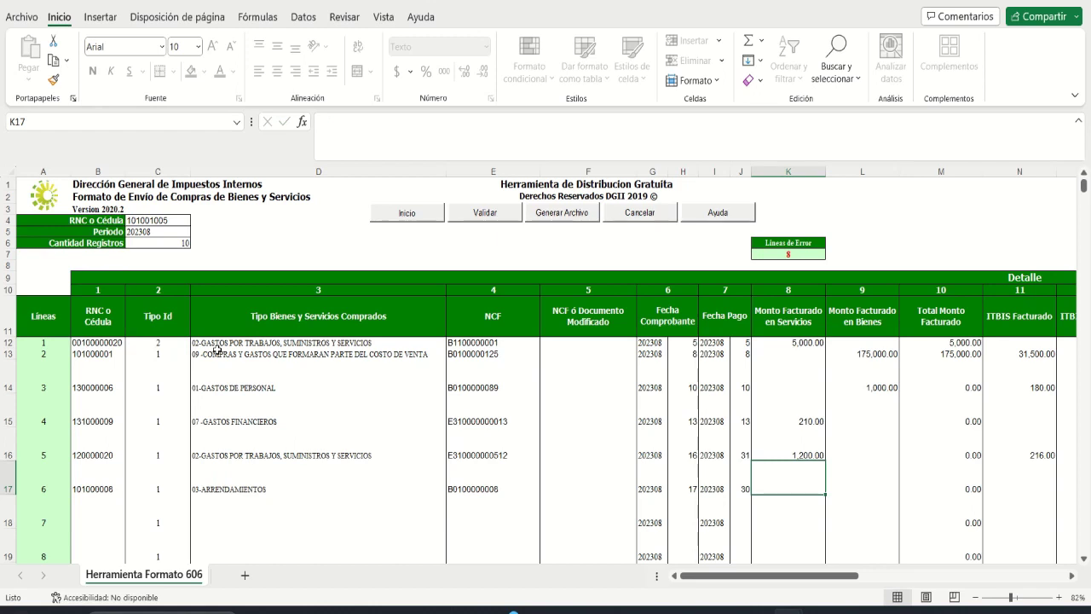
{"action": "type", "text": "24,0"}
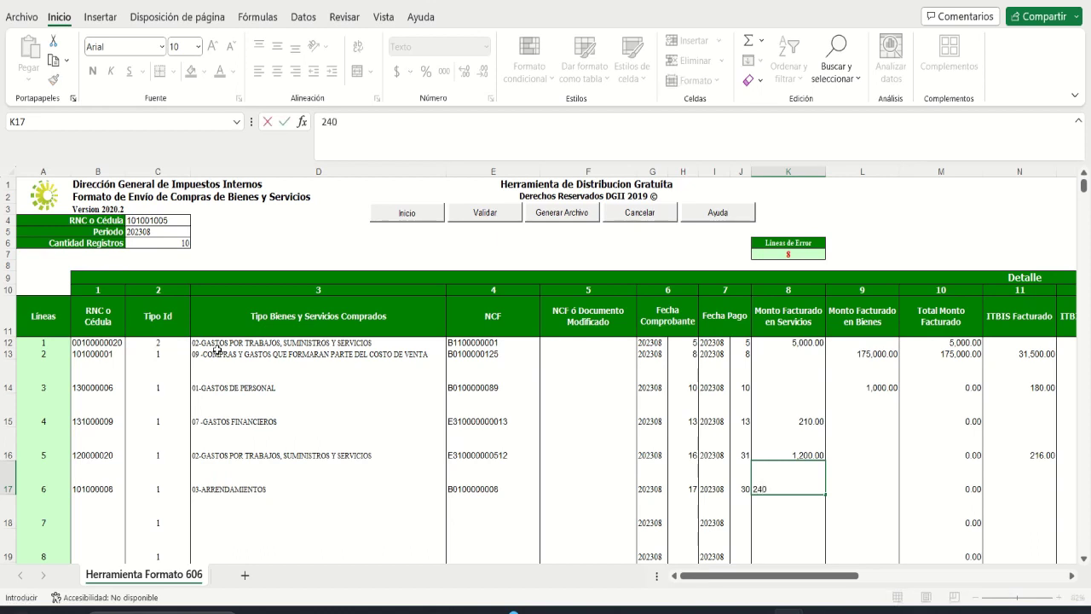
{"action": "type", "text": "00"}
{"action": "key", "text": "Tab"}
{"action": "key", "text": "Tab"}
{"action": "key", "text": "Tab"}
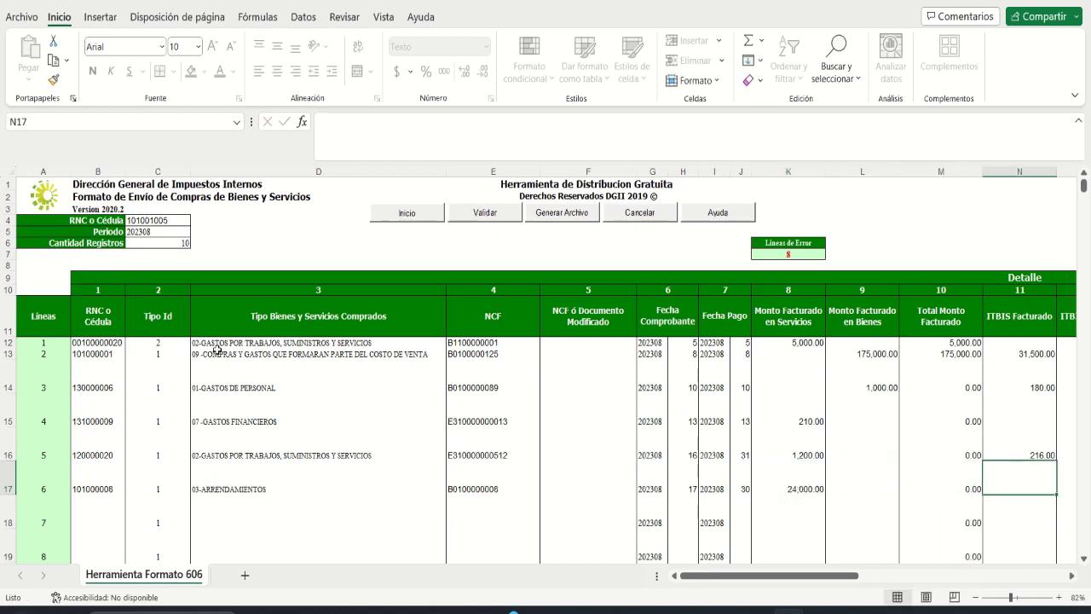
Step: Enter 4,320.00 as line 6's ITBIS Facturado in N17
{"action": "key", "text": "Tab"}
{"action": "key", "text": "Tab"}
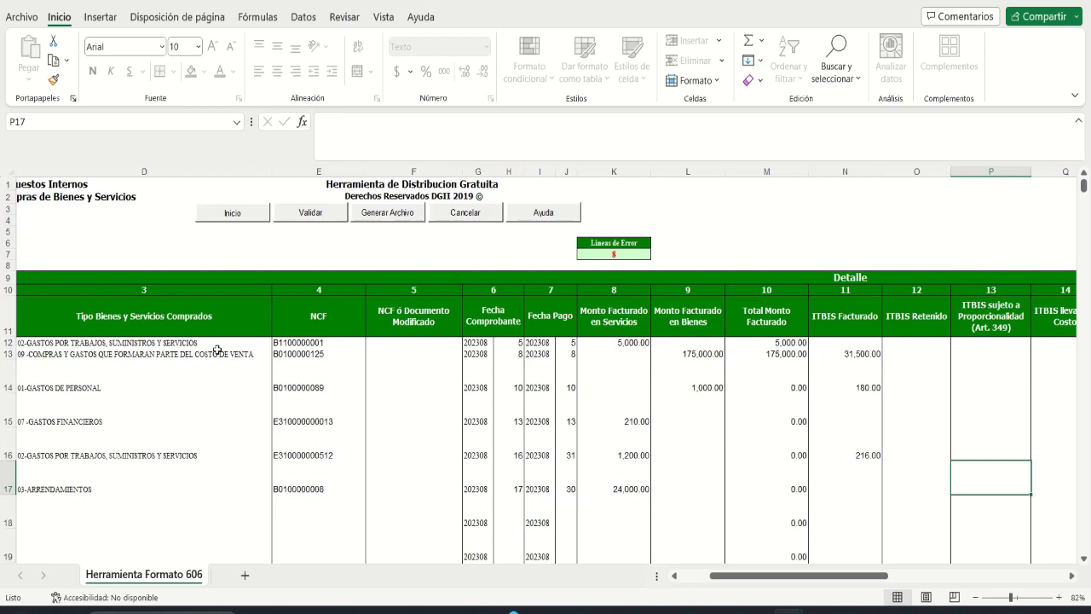
{"action": "key", "text": "Left"}
{"action": "key", "text": "Left"}
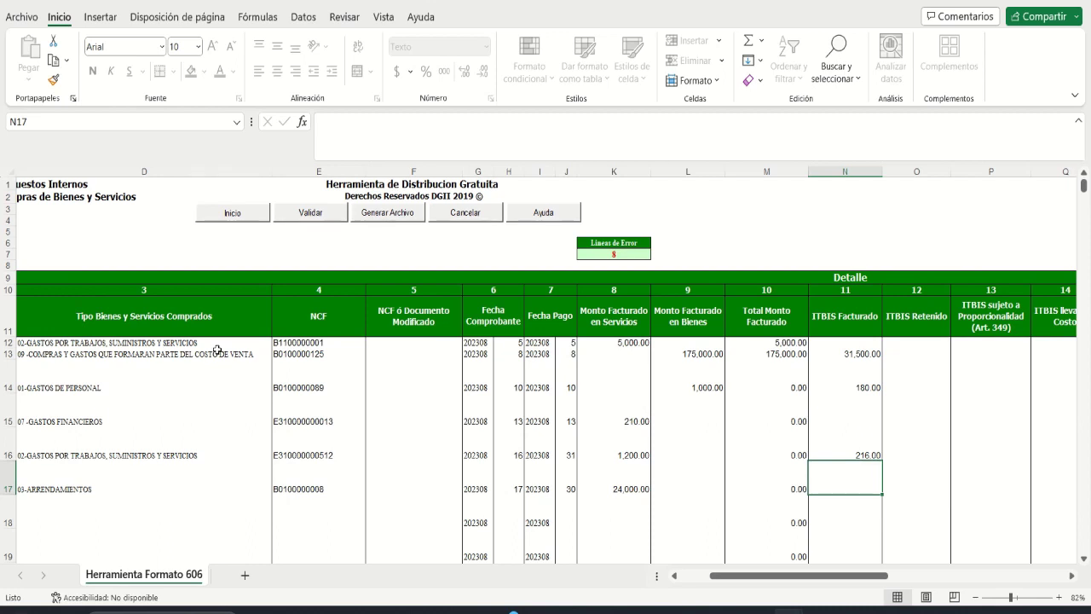
{"action": "type", "text": "4320"}
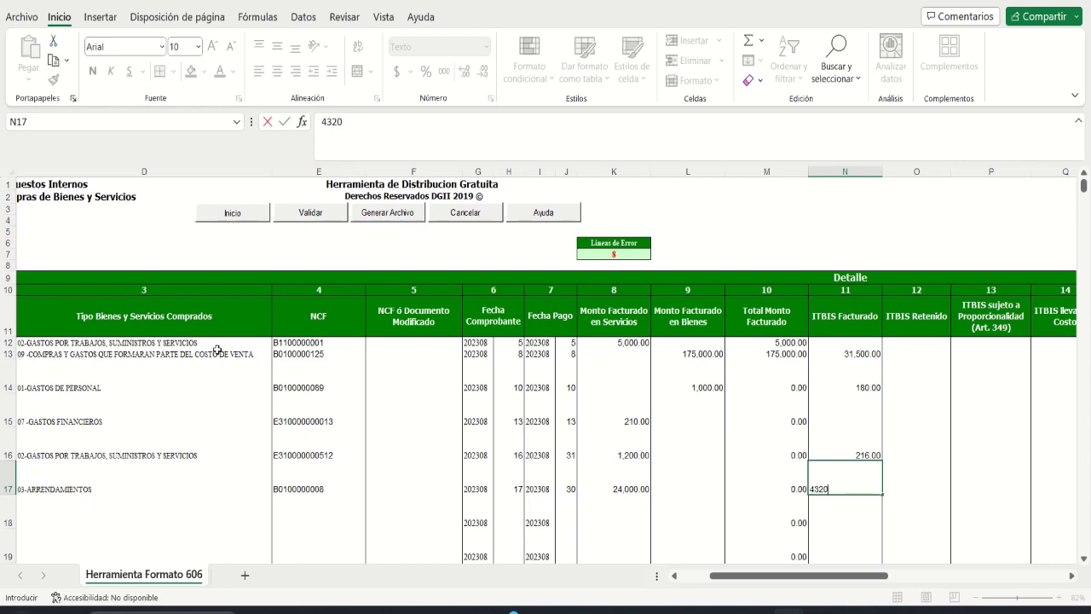
{"action": "key", "text": "Tab"}
{"action": "key", "text": "Tab"}
{"action": "key", "text": "Tab"}
{"action": "key", "text": "Tab"}
{"action": "key", "text": "Tab"}
{"action": "key", "text": "Tab"}
{"action": "key", "text": "Tab"}
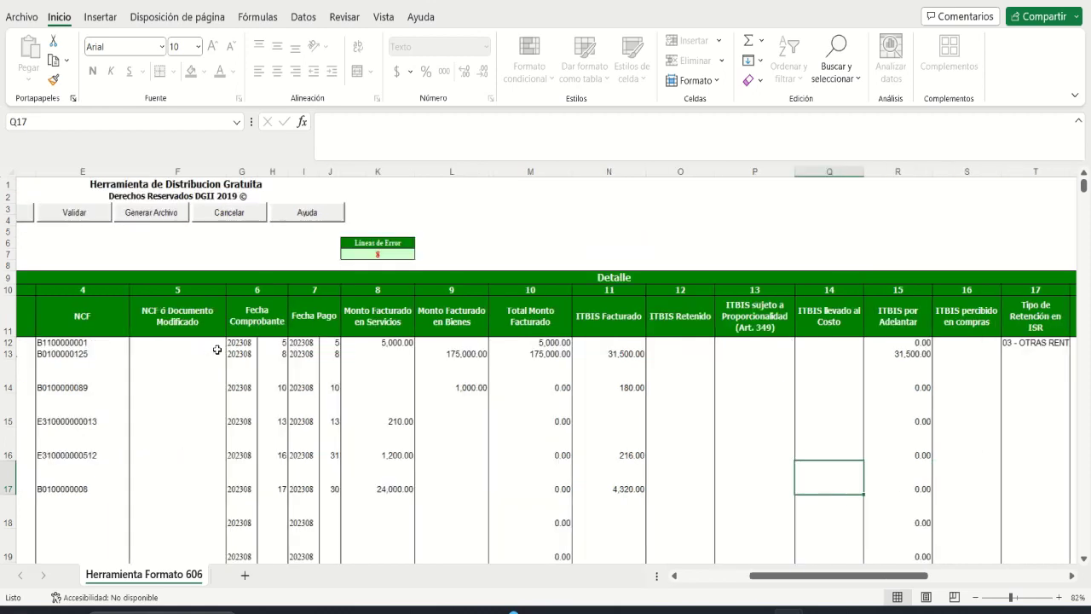
Step: Set line 6's payment method to 02 - CHEQUES/TRANSFERENCIAS/DEPÓSITO and return to B18
{"action": "key", "text": "Tab"}
{"action": "key", "text": "Tab"}
{"action": "key", "text": "Tab"}
{"action": "key", "text": "Tab"}
{"action": "key", "text": "Tab"}
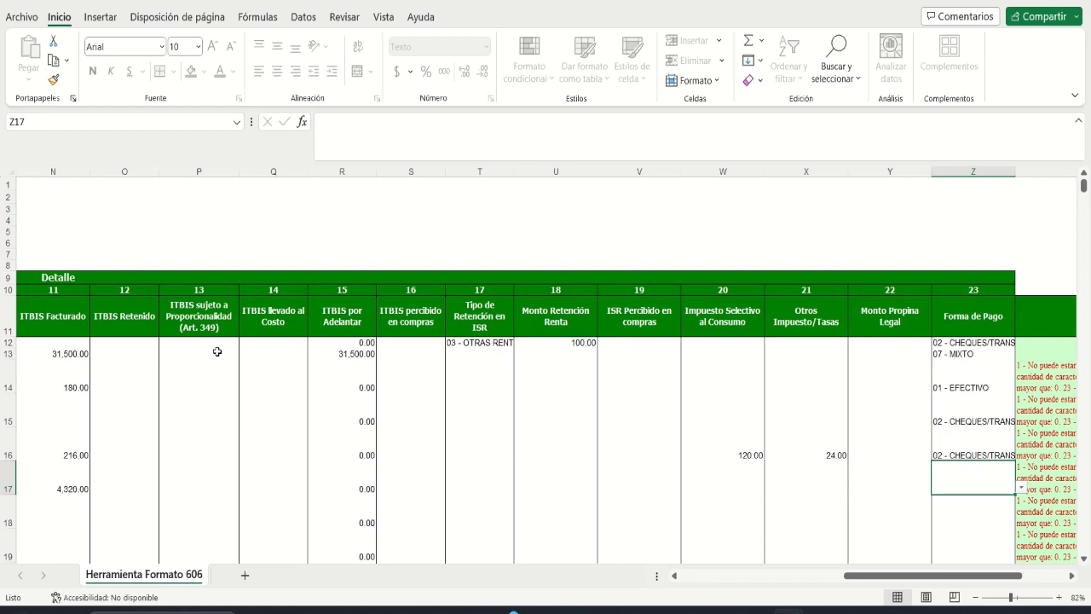
{"action": "left_click", "coordinate": [1021, 487]}
{"action": "left_click", "coordinate": [966, 515]}
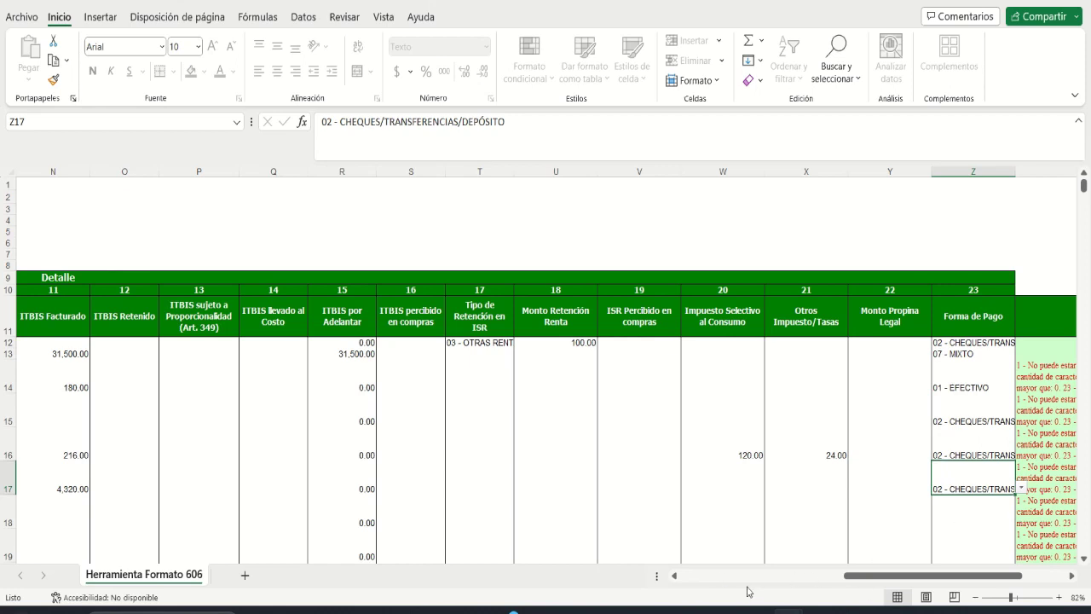
{"action": "left_click", "coordinate": [717, 575]}
{"action": "left_click", "coordinate": [83, 503]}
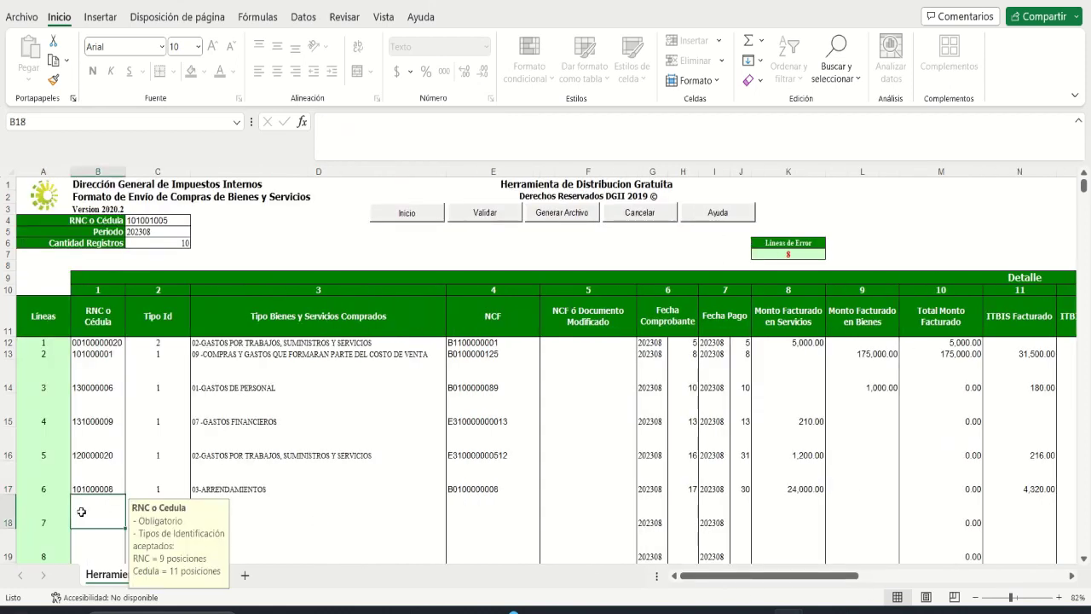
Step: Enter the supplier's RNC in B18 and choose expense type 05 -GASTOS DE REPRESENTACIÓN
{"action": "left_click", "coordinate": [1084, 559]}
{"action": "left_click", "coordinate": [1084, 559]}
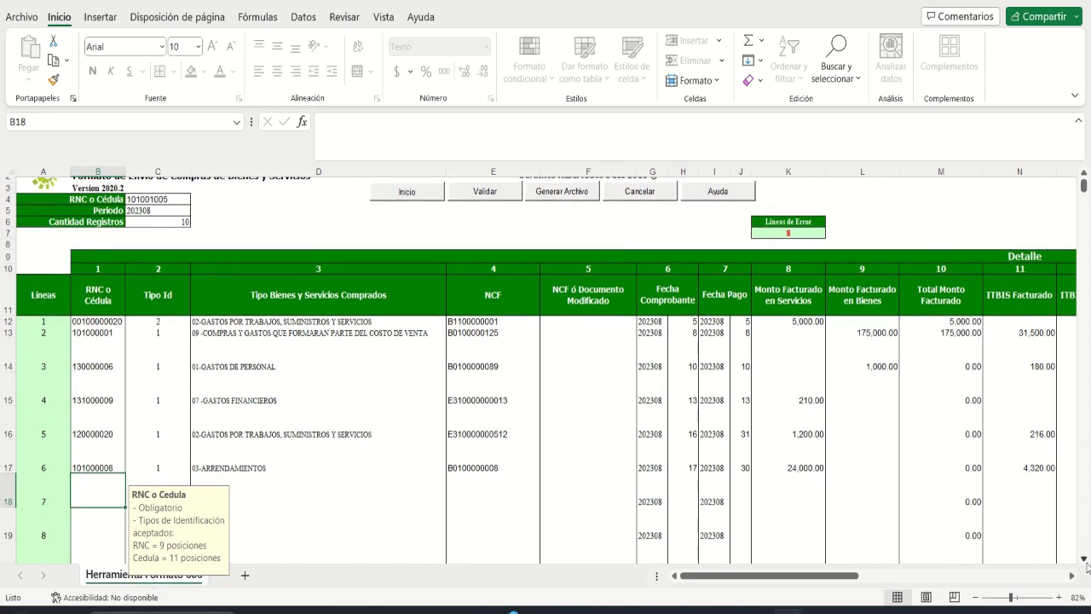
{"action": "left_click", "coordinate": [1084, 559]}
{"action": "left_click", "coordinate": [1084, 559]}
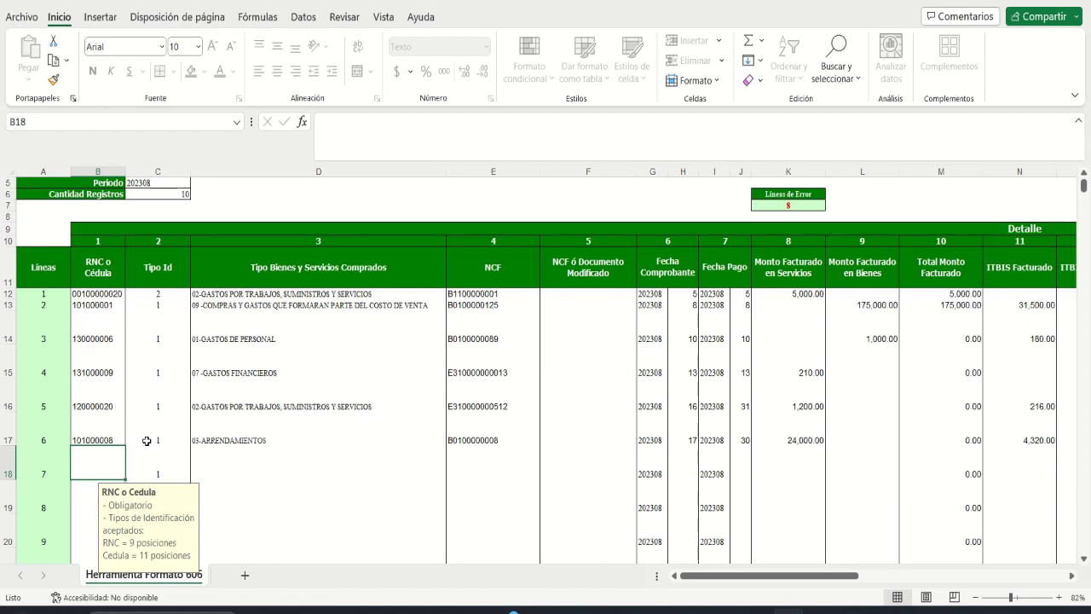
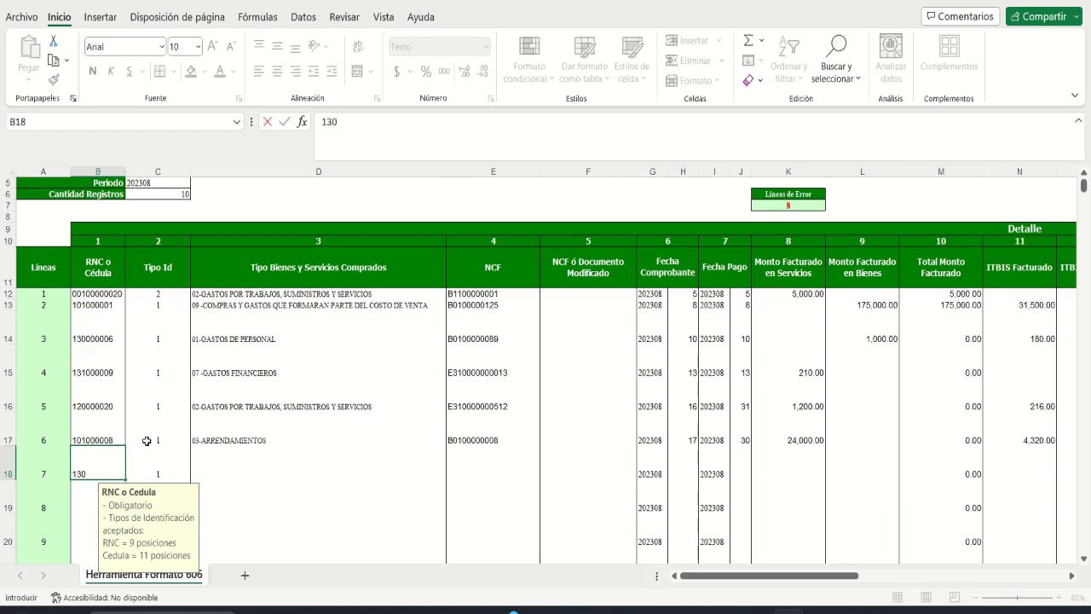
{"action": "key", "text": "Tab"}
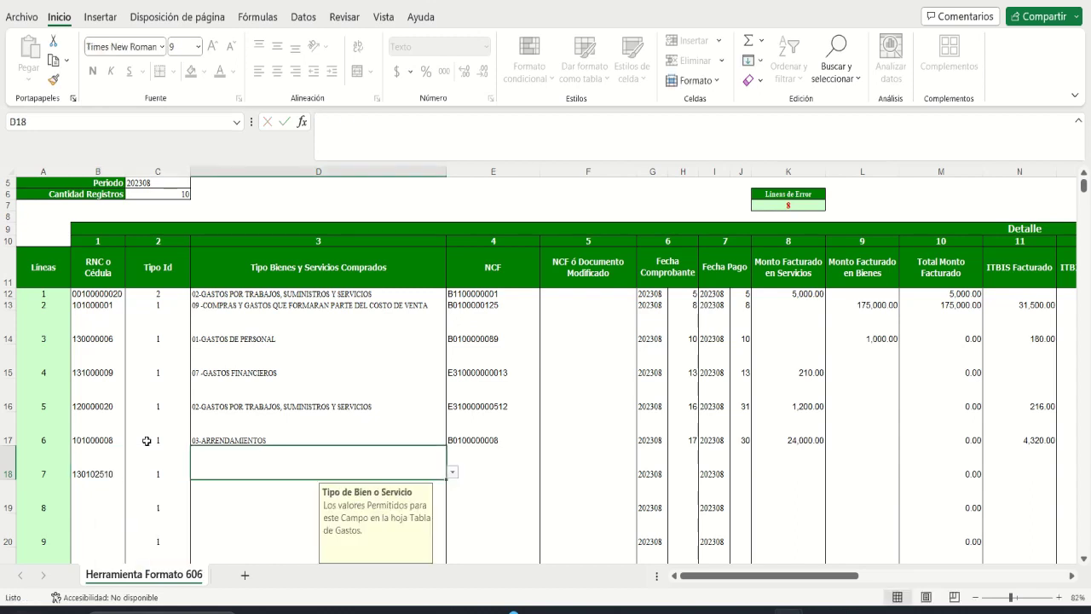
{"action": "key", "text": "alt+Down"}
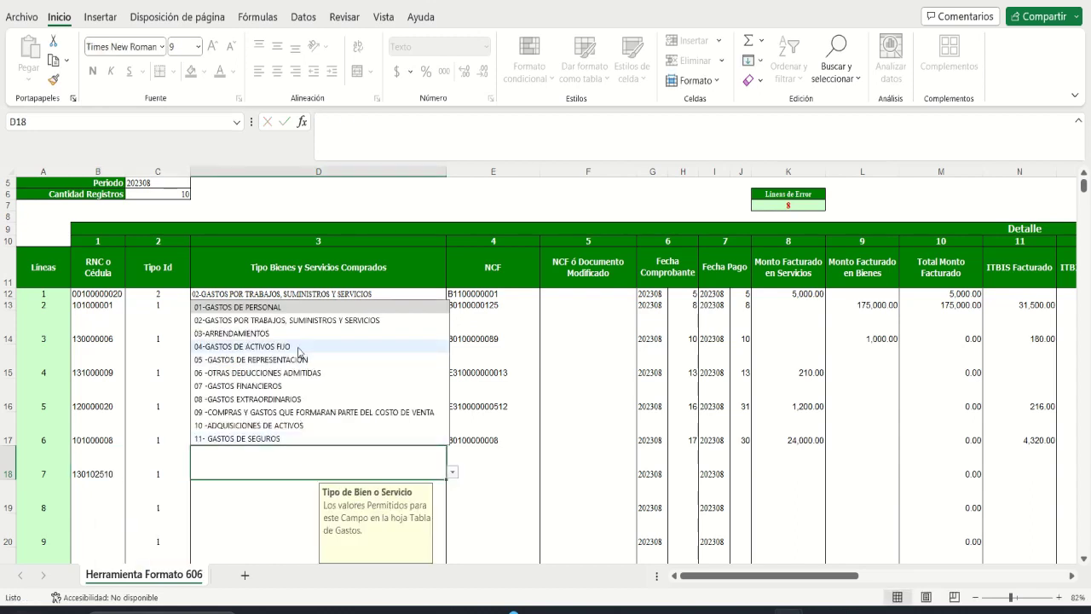
{"action": "left_click", "coordinate": [268, 360]}
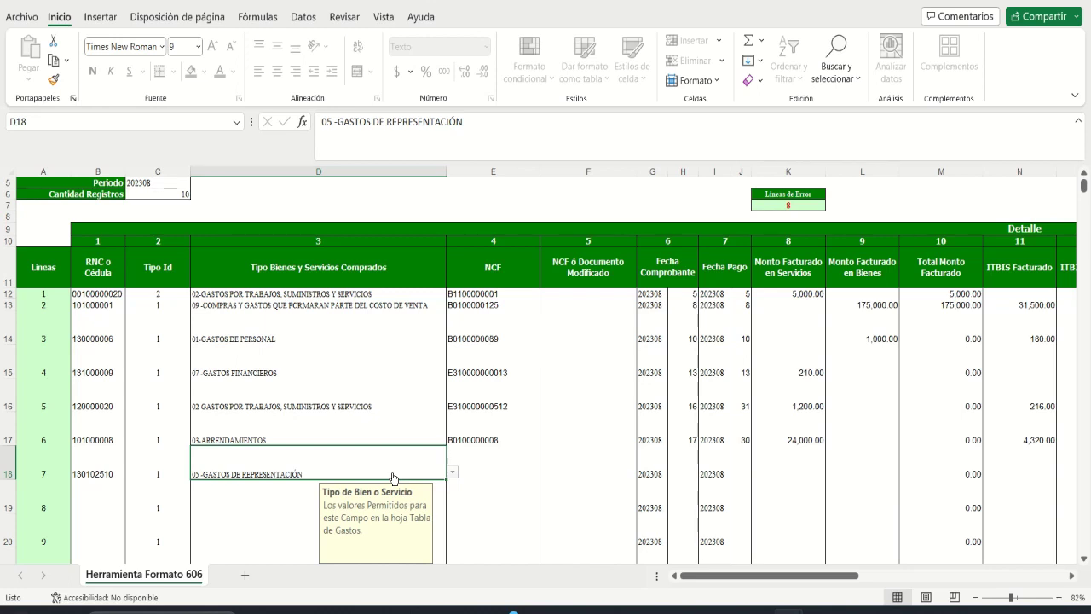
{"action": "key", "text": "Tab"}
{"action": "type", "text": "B"}
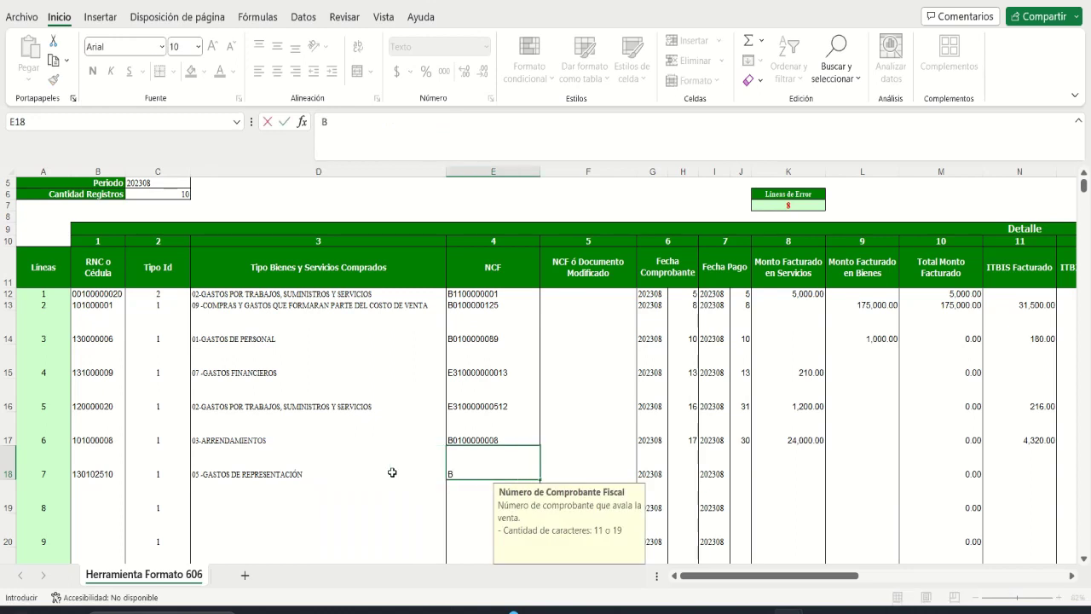
{"action": "type", "text": "0100000111"}
{"action": "key", "text": "Tab"}
{"action": "key", "text": "Tab"}
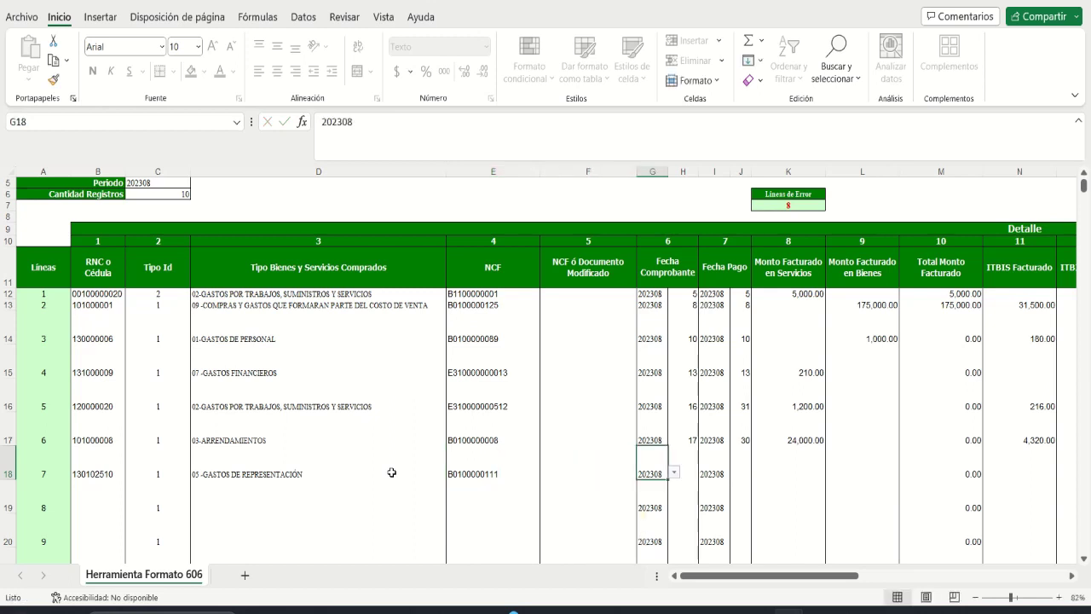
{"action": "key", "text": "Tab"}
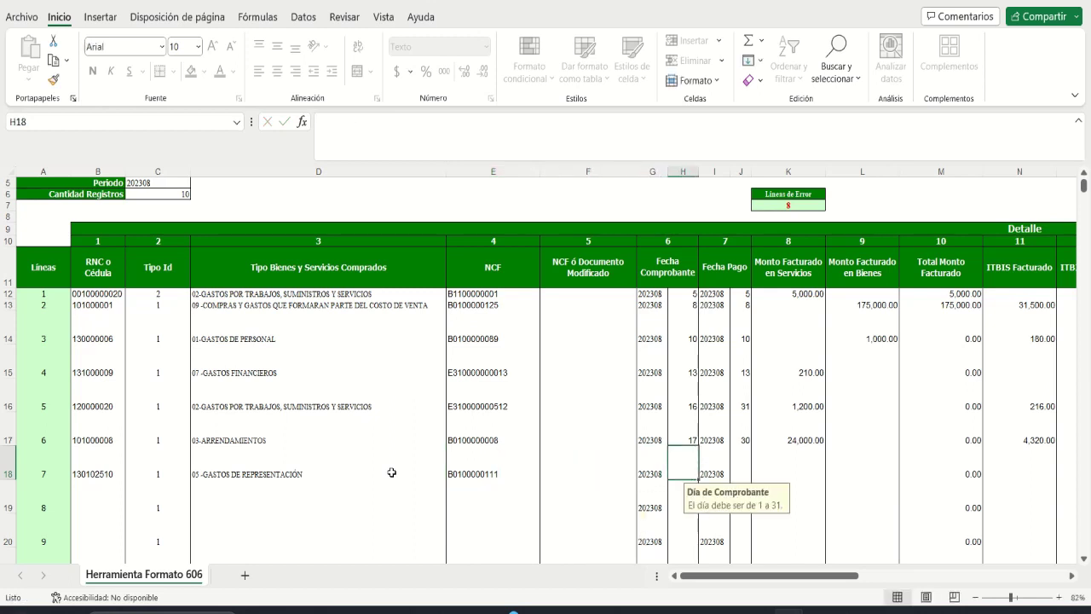
{"action": "type", "text": "20"}
{"action": "key", "text": "Tab"}
{"action": "key", "text": "Tab"}
{"action": "type", "text": "20"}
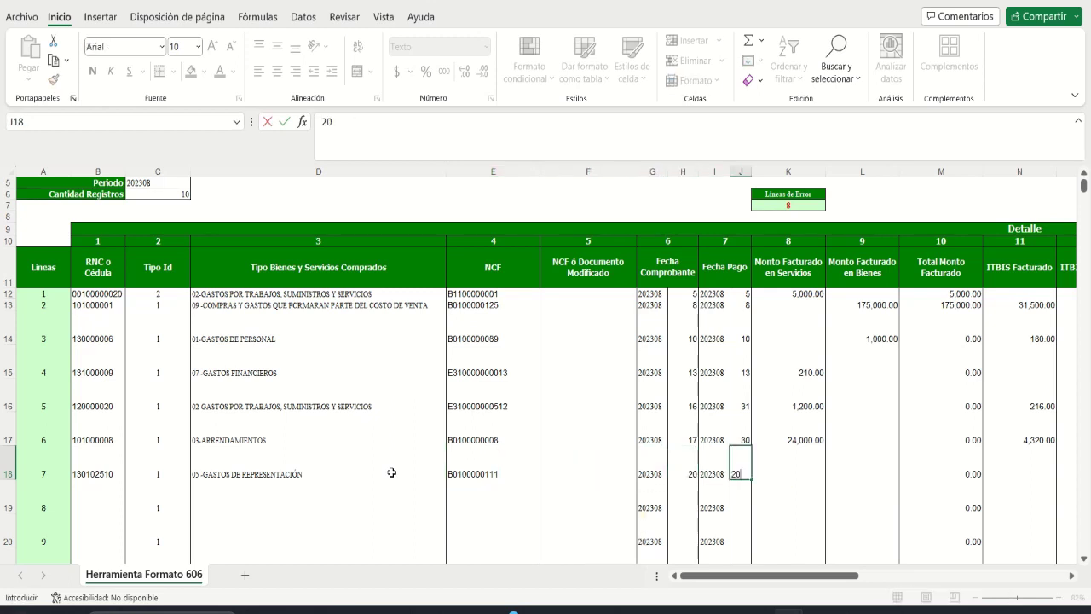
{"action": "key", "text": "Tab"}
{"action": "key", "text": "Tab"}
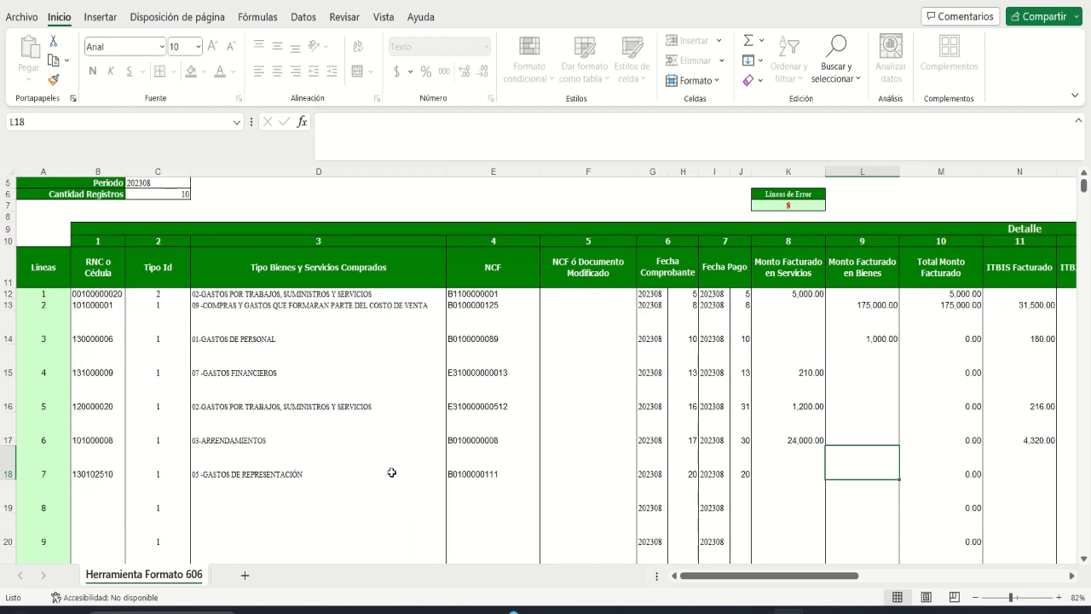
Step: Enter 5,000.00 in goods and 900.00 ITBIS billed for line 7
{"action": "type", "text": "5000"}
{"action": "key", "text": "Tab"}
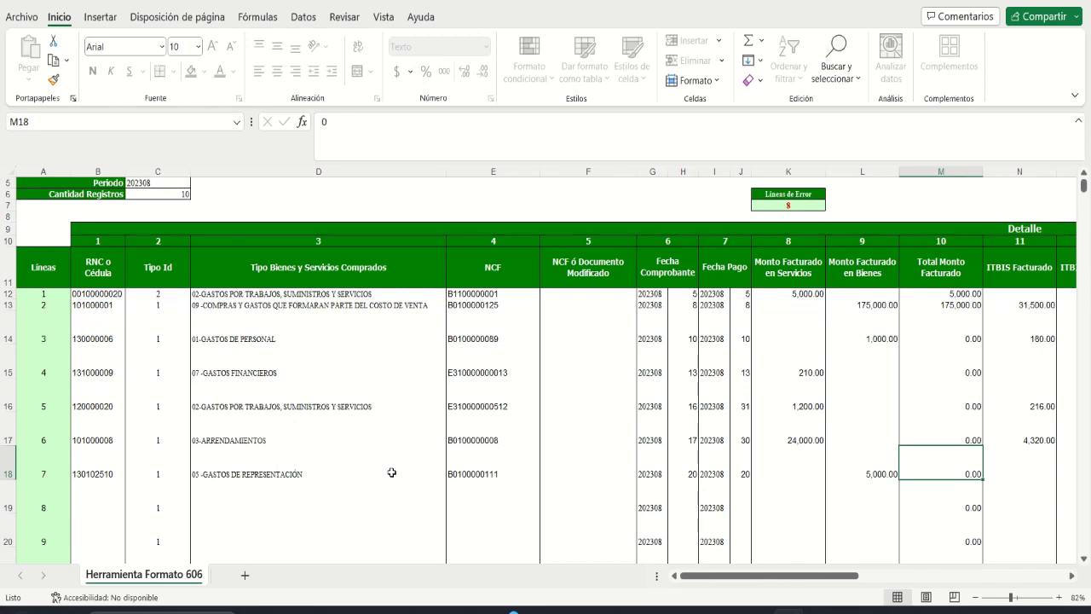
{"action": "key", "text": "Right"}
{"action": "type", "text": "900"}
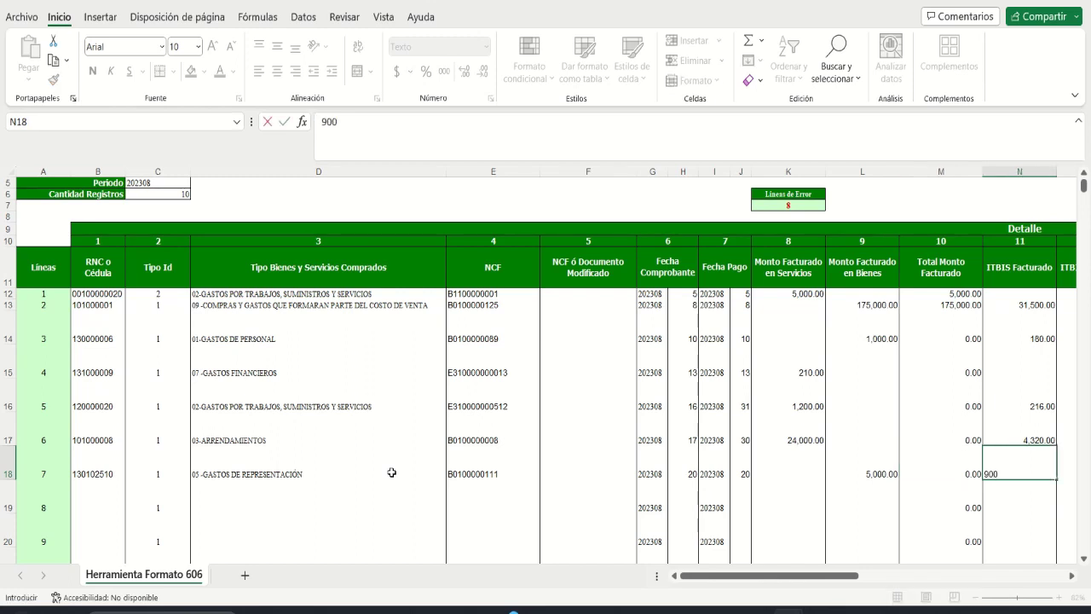
{"action": "key", "text": "Tab"}
{"action": "key", "text": "Right"}
{"action": "key", "text": "Right"}
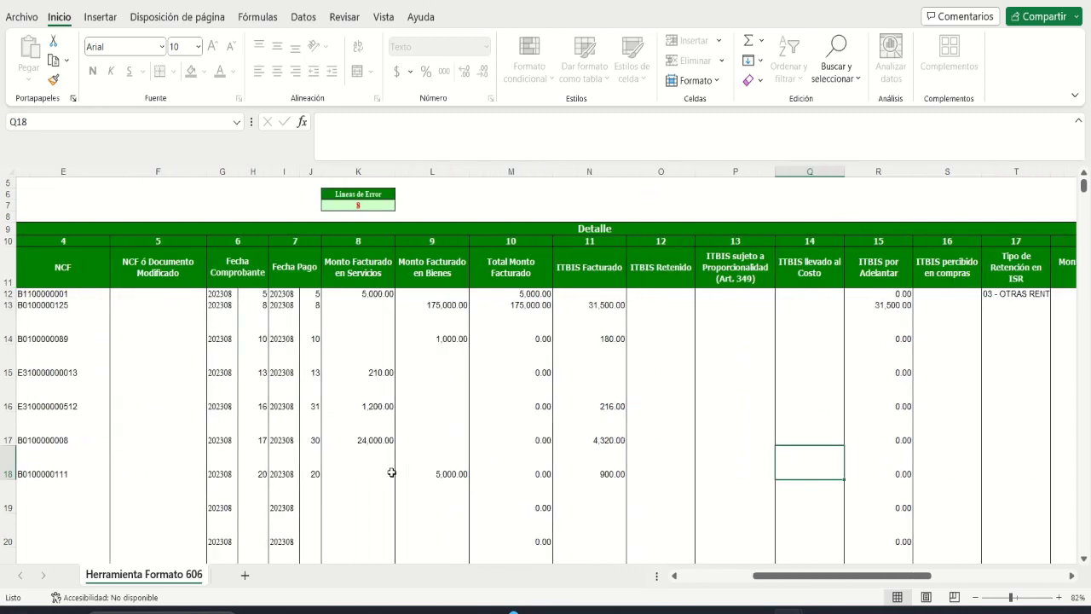
Step: Enter a 500.00 legal tip amount in Y18
{"action": "key", "text": "Right"}
{"action": "key", "text": "Right"}
{"action": "key", "text": "Right"}
{"action": "key", "text": "Right"}
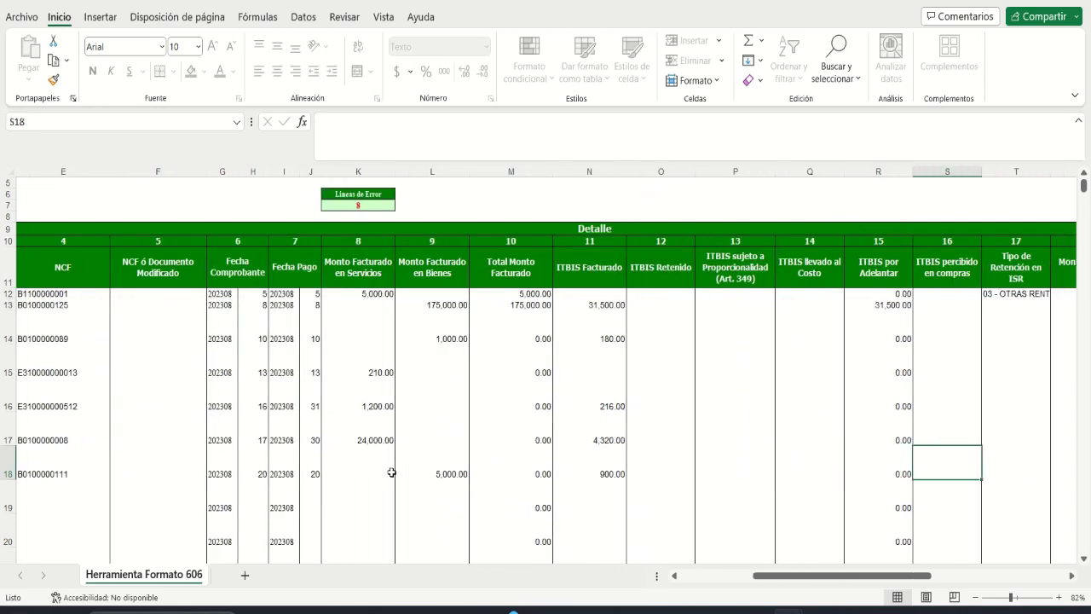
{"action": "key", "text": "Right"}
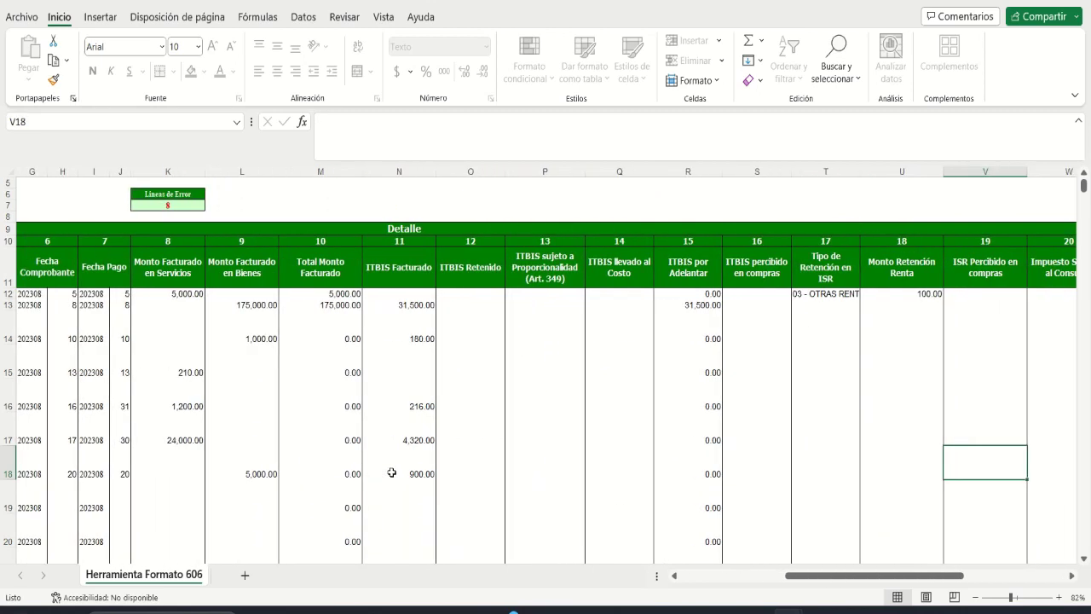
{"action": "key", "text": "Right"}
{"action": "key", "text": "Right"}
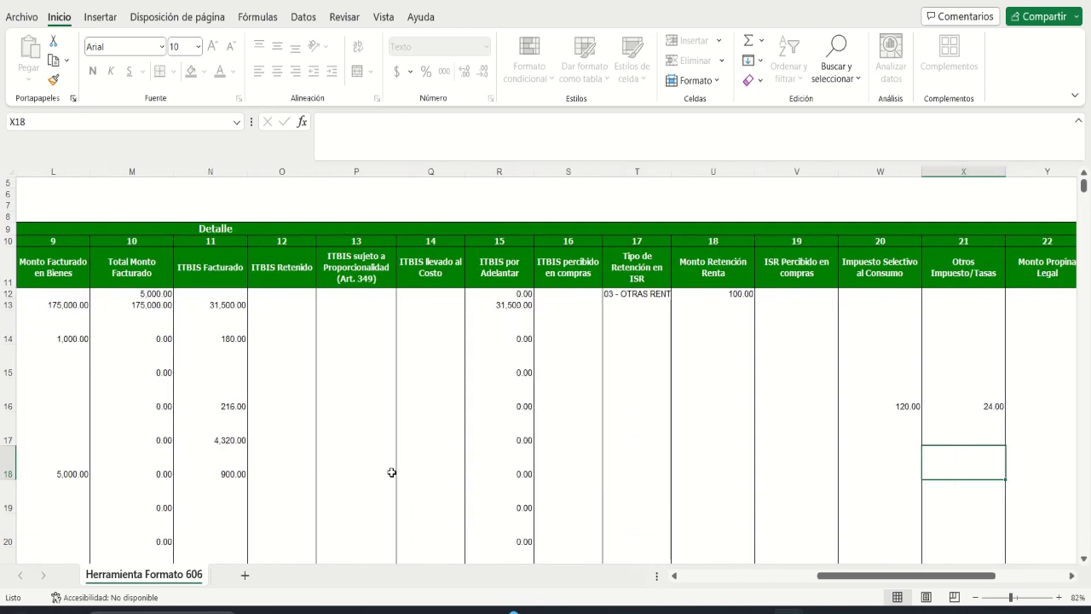
{"action": "key", "text": "Right"}
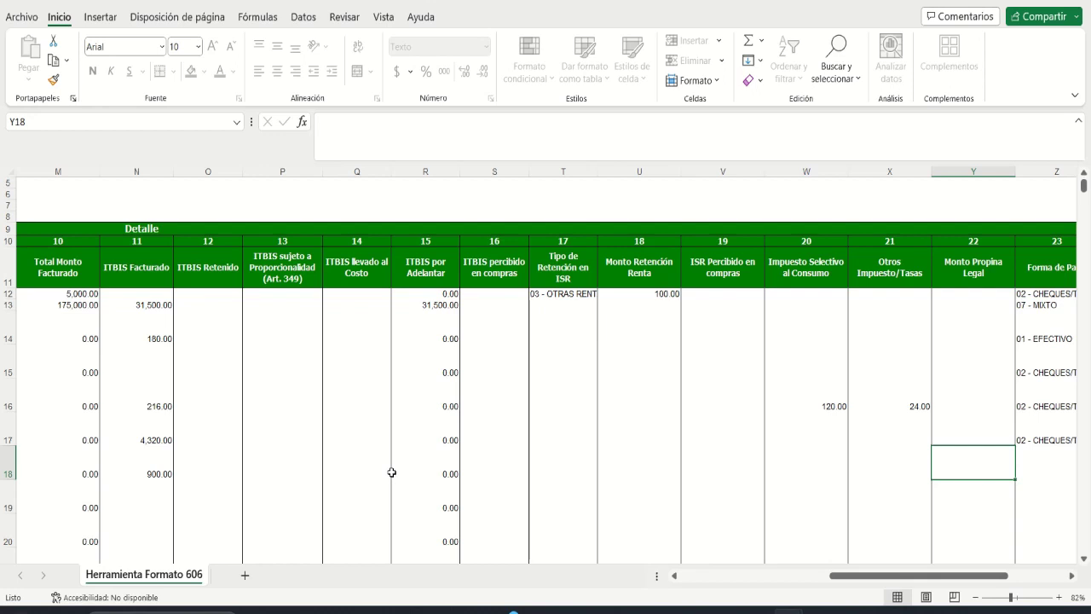
{"action": "type", "text": "500"}
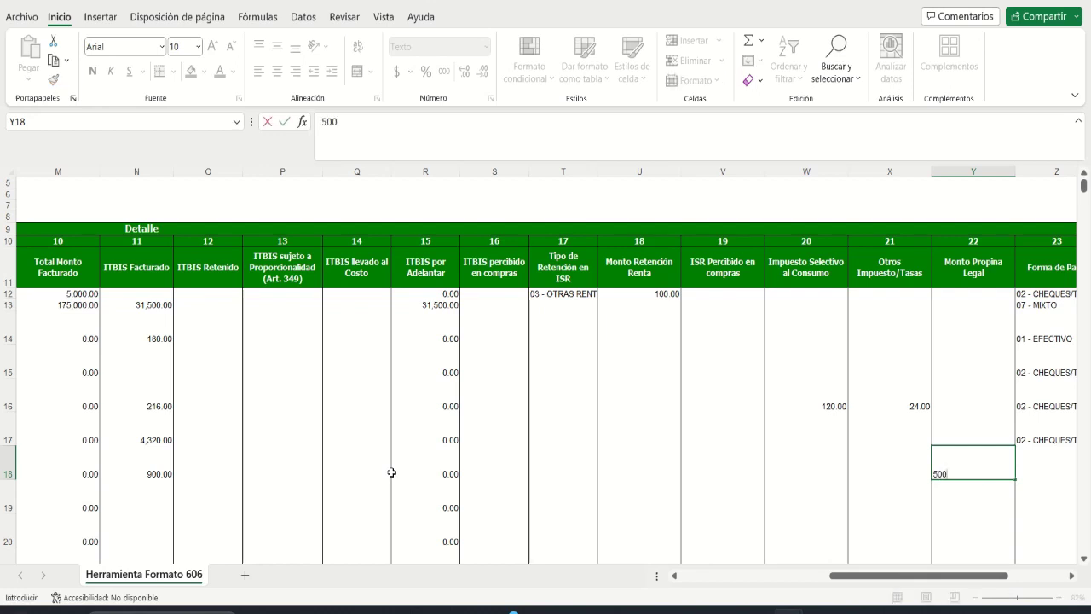
{"action": "key", "text": "Tab"}
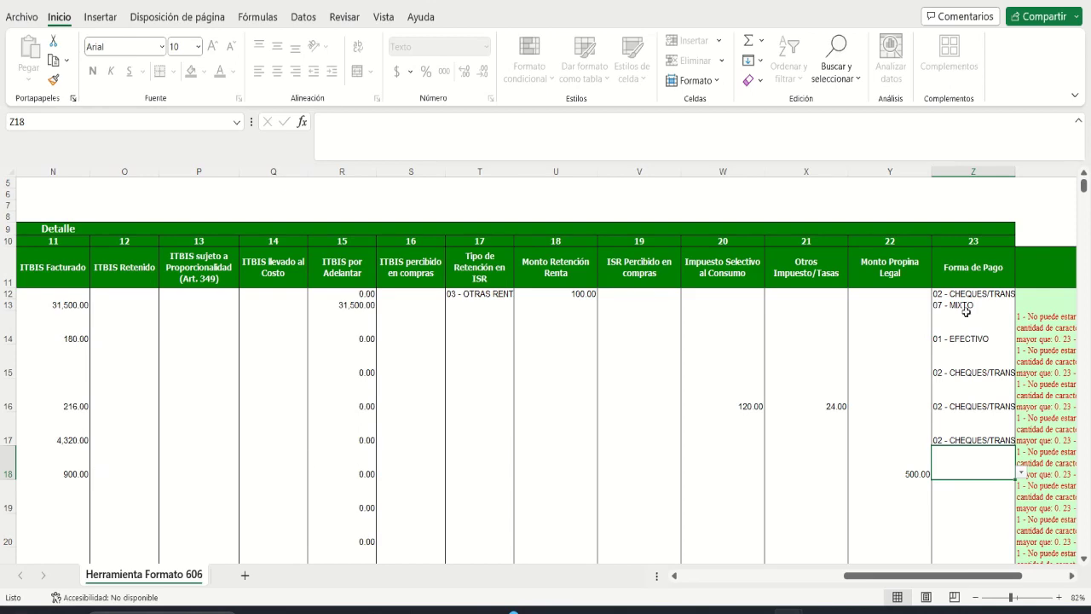
Step: Set line 7's payment method to 03 - TARJETA CRÉDITO/DÉBITO
{"action": "left_click", "coordinate": [1020, 473]}
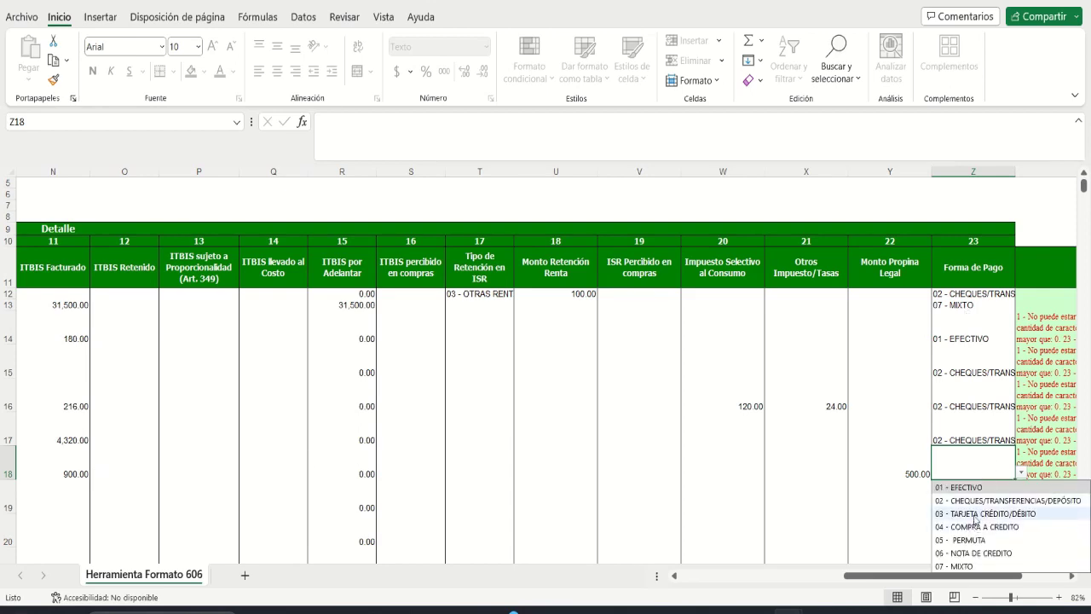
{"action": "left_click", "coordinate": [974, 510]}
{"action": "key", "text": "Return"}
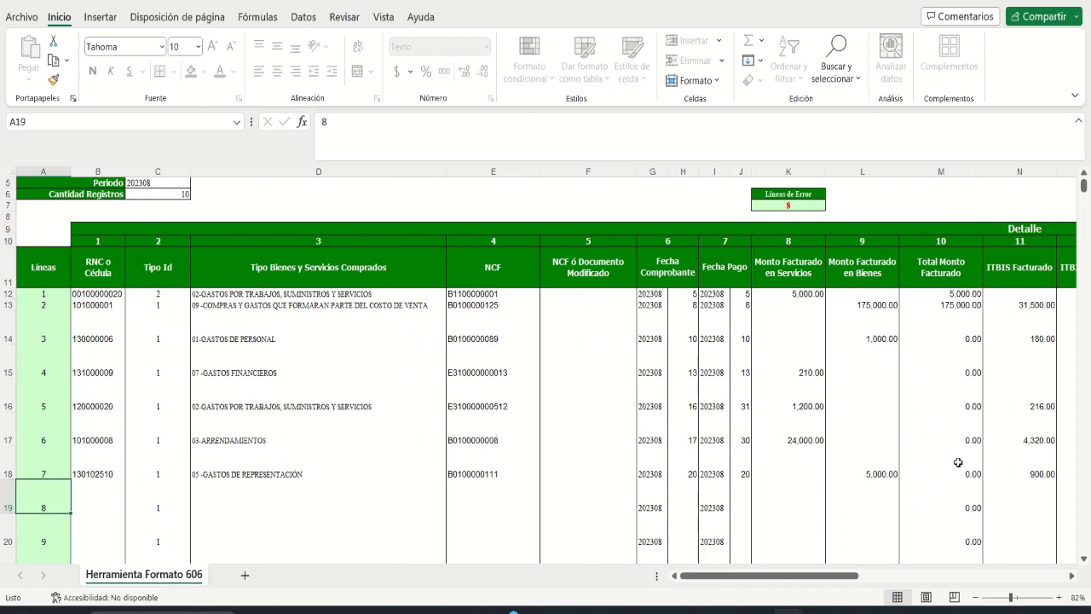
{"action": "key", "text": "Tab"}
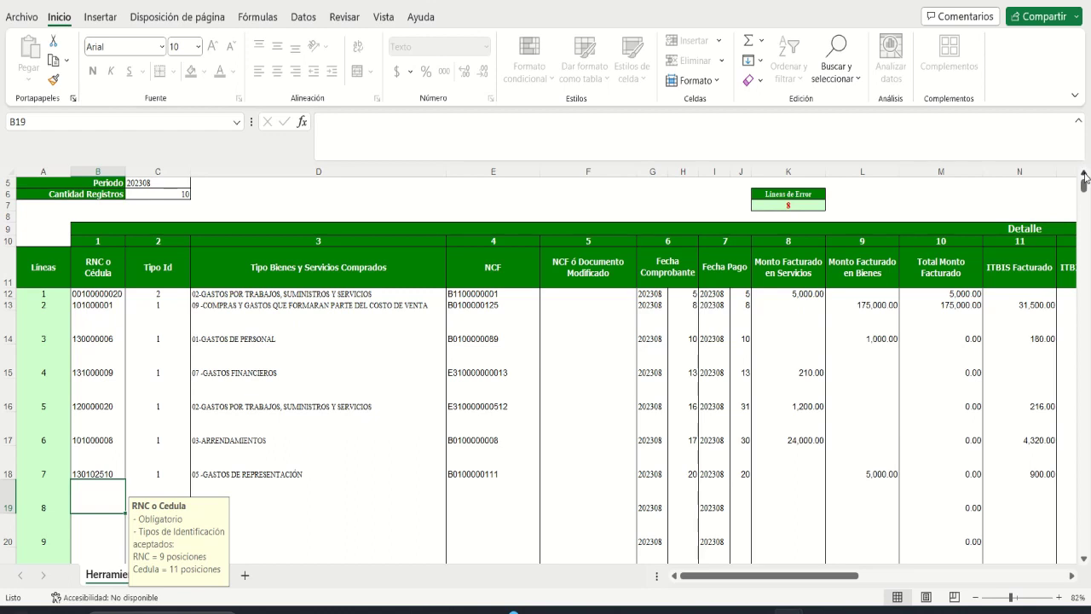
Step: Enter the supplier's RNC in B19 and choose expense type 02-GASTOS POR TRABAJOS, SUMINISTROS Y SERVICIOS
{"action": "left_click", "coordinate": [1084, 174]}
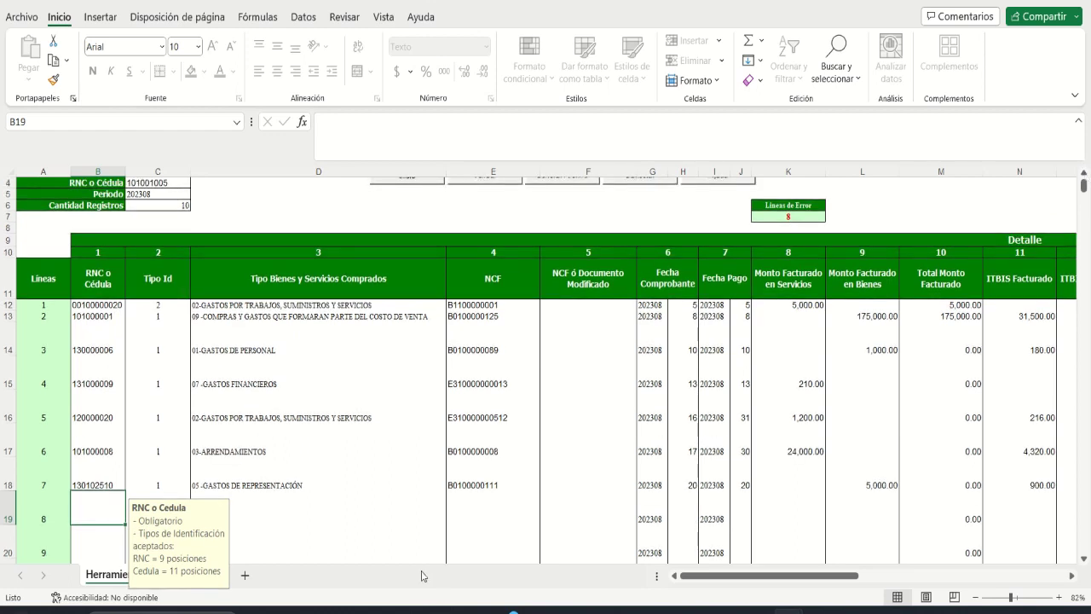
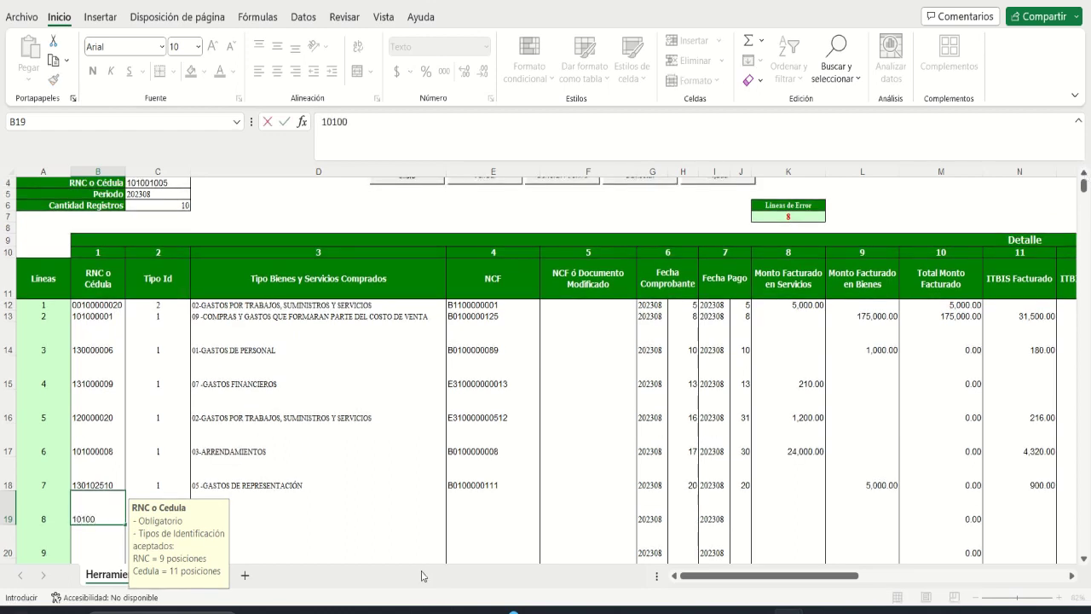
{"action": "key", "text": "Tab"}
{"action": "key", "text": "Tab"}
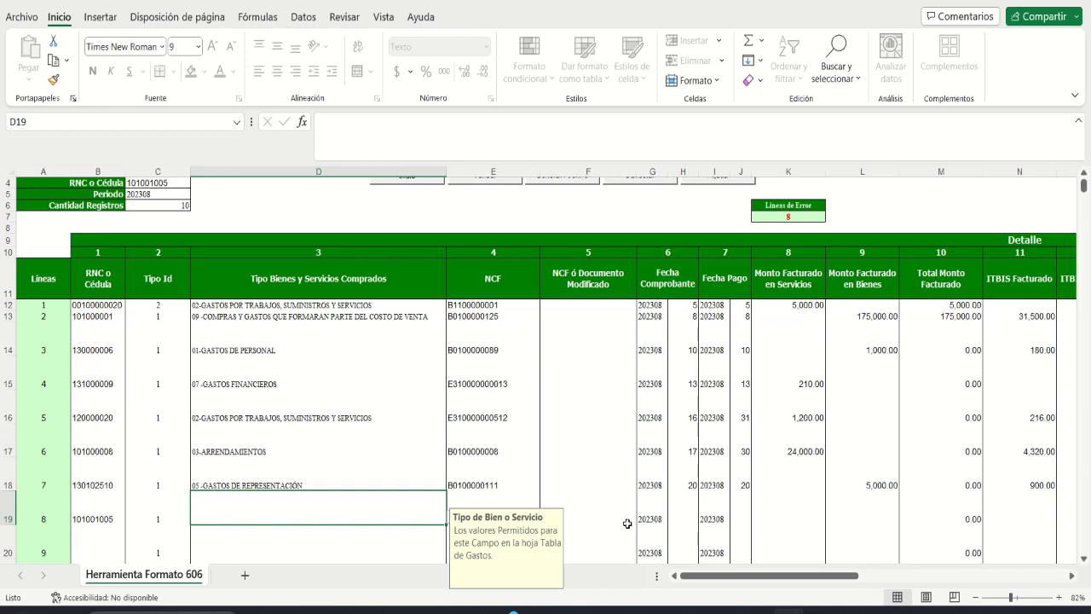
{"action": "left_click", "coordinate": [424, 515]}
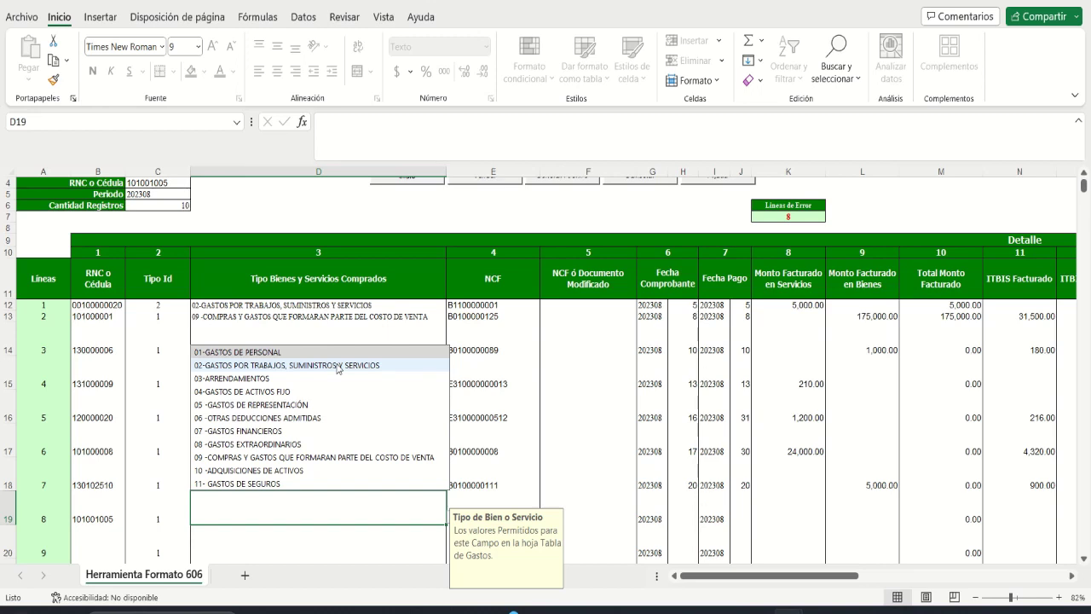
{"action": "left_click", "coordinate": [338, 365]}
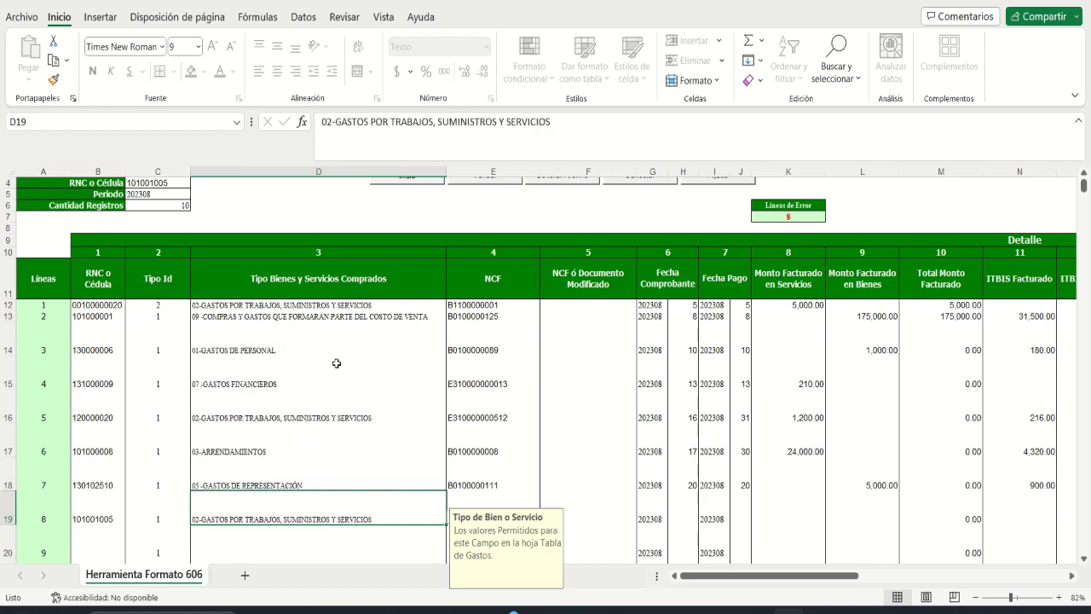
{"action": "key", "text": "Tab"}
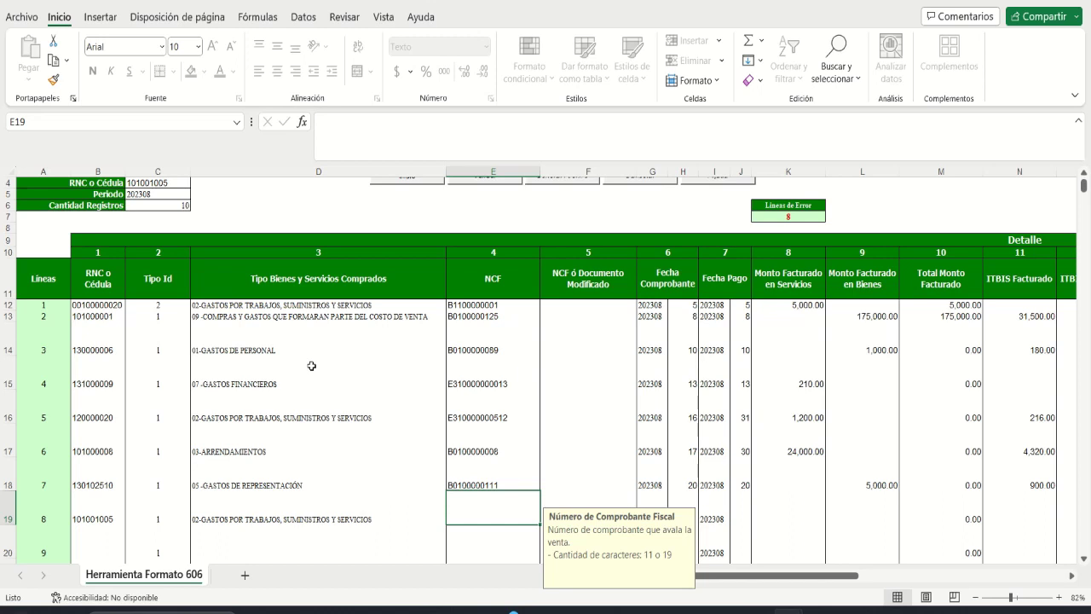
{"action": "type", "text": "B13"}
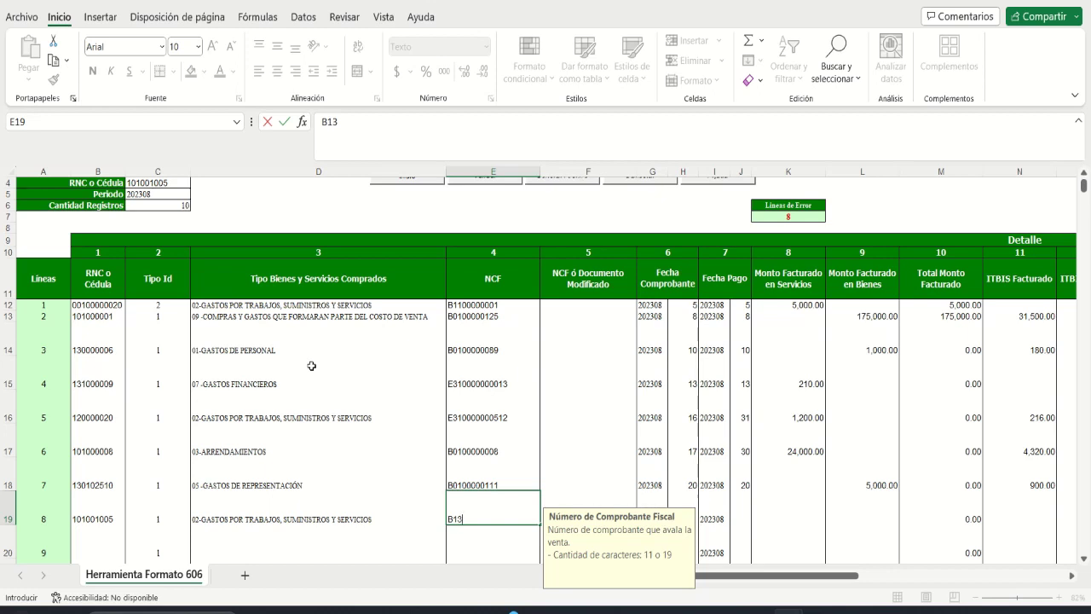
{"action": "type", "text": "00000030"}
{"action": "key", "text": "Tab"}
{"action": "key", "text": "Tab"}
{"action": "key", "text": "Tab"}
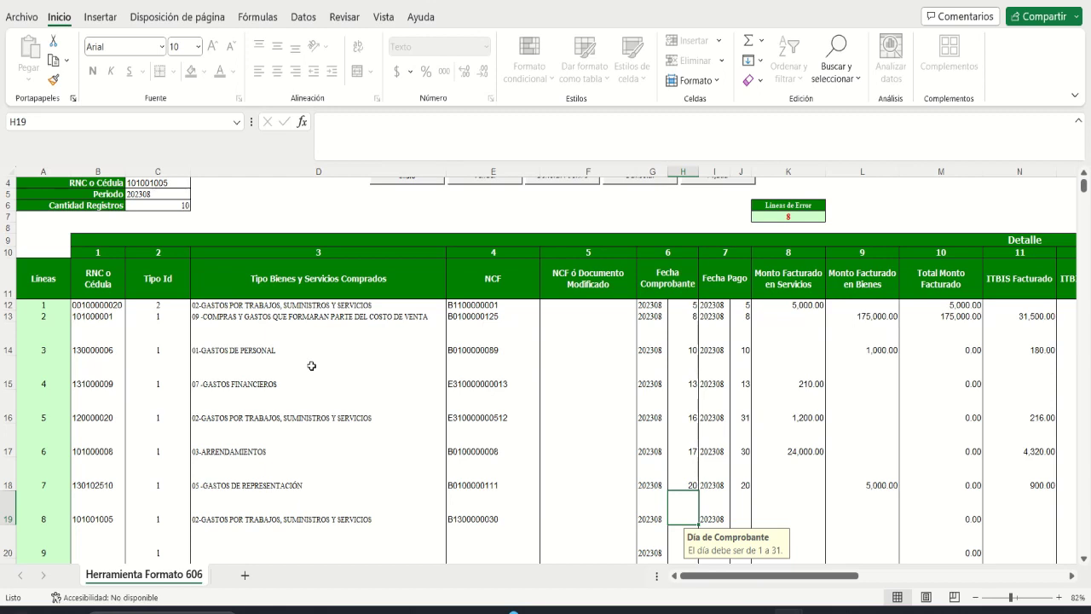
{"action": "type", "text": "25"}
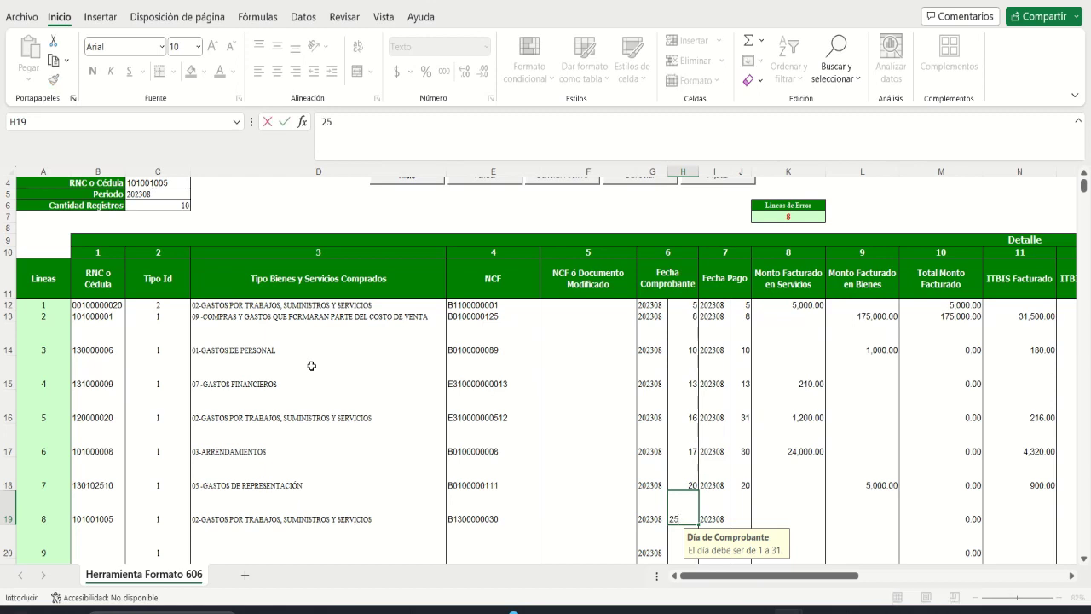
{"action": "key", "text": "Tab"}
{"action": "type", "text": "25"}
{"action": "key", "text": "Tab"}
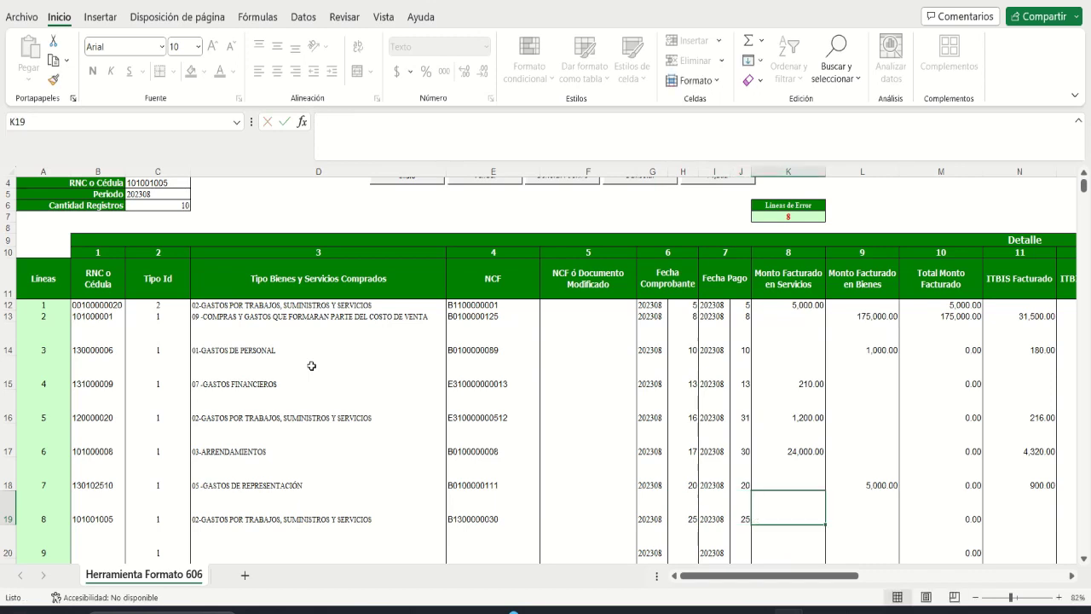
{"action": "type", "text": "60"}
{"action": "key", "text": "Tab"}
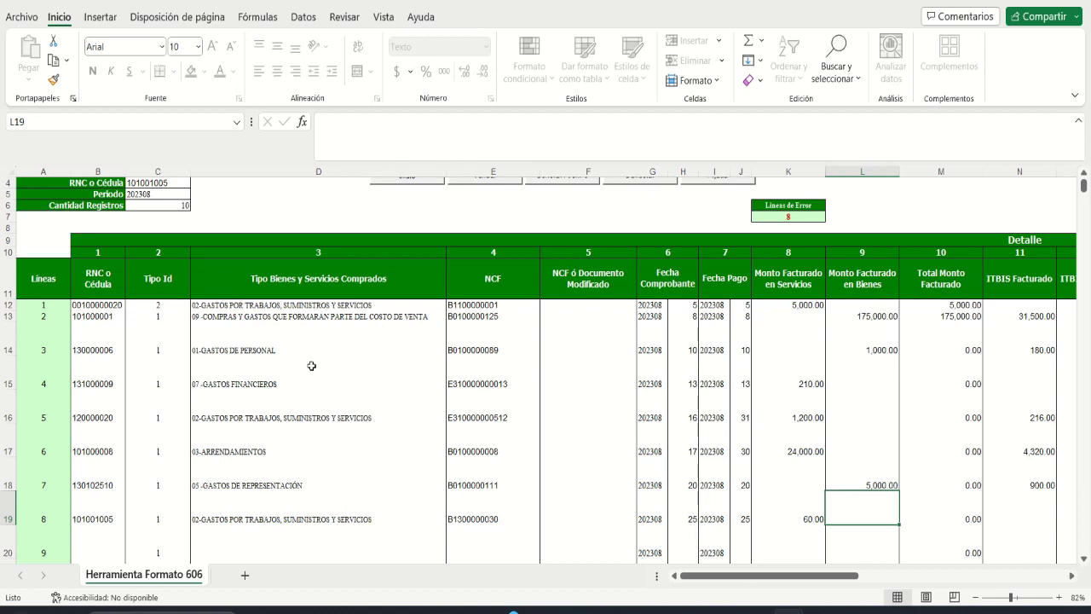
Step: Set line 8's payment method to 01 - EFECTIVO
{"action": "key", "text": "Tab"}
{"action": "key", "text": "Tab"}
{"action": "key", "text": "Tab"}
{"action": "key", "text": "Tab"}
{"action": "key", "text": "Tab"}
{"action": "key", "text": "Tab"}
{"action": "key", "text": "Tab"}
{"action": "key", "text": "Tab"}
{"action": "key", "text": "Tab"}
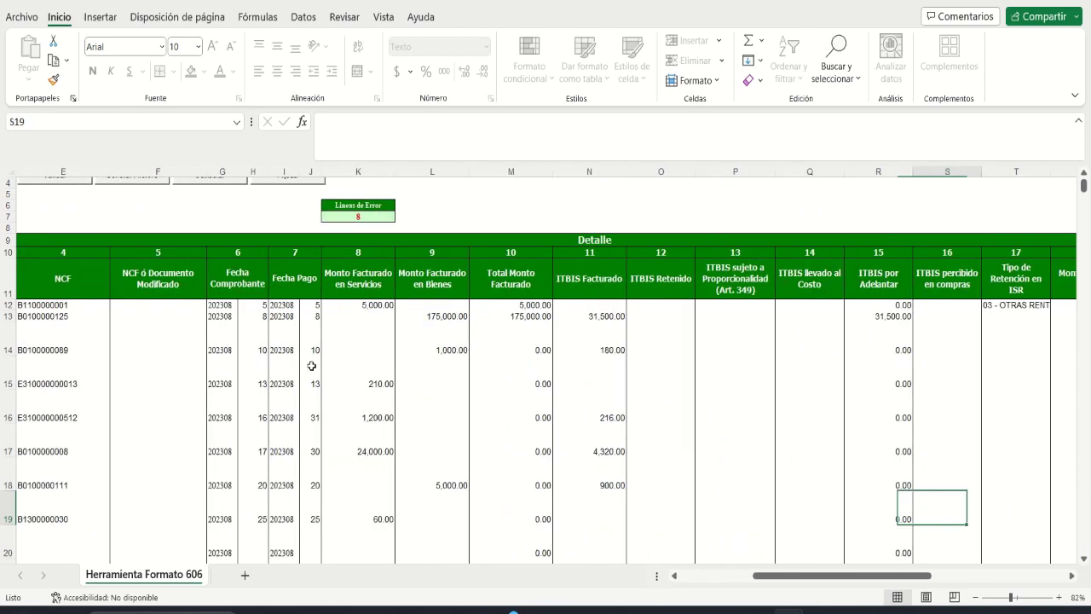
{"action": "key", "text": "Tab"}
{"action": "key", "text": "Tab"}
{"action": "key", "text": "Tab"}
{"action": "key", "text": "Tab"}
{"action": "key", "text": "Tab"}
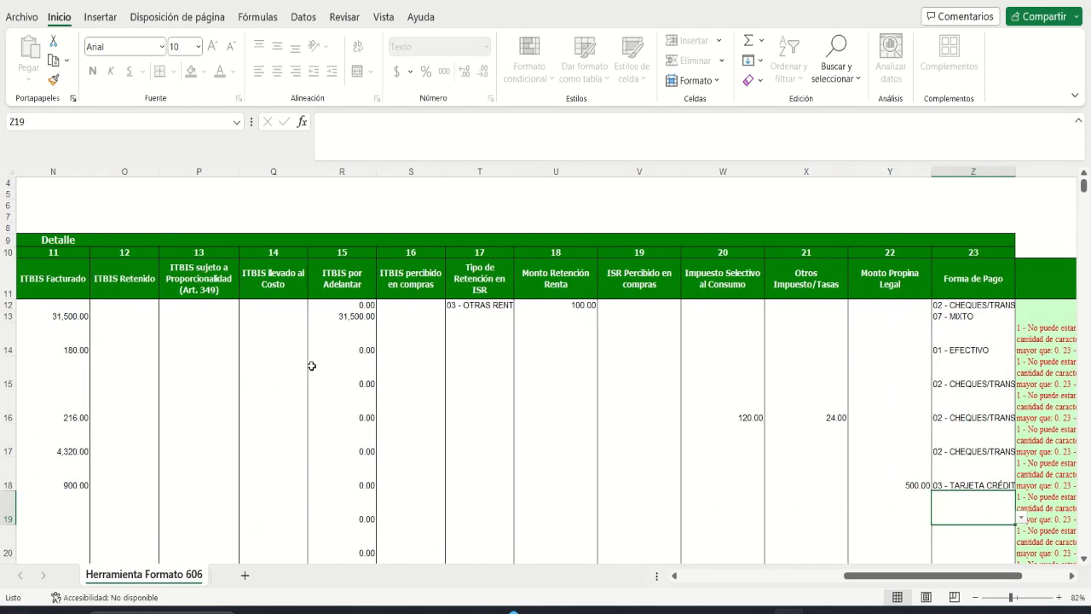
{"action": "left_click", "coordinate": [1021, 518]}
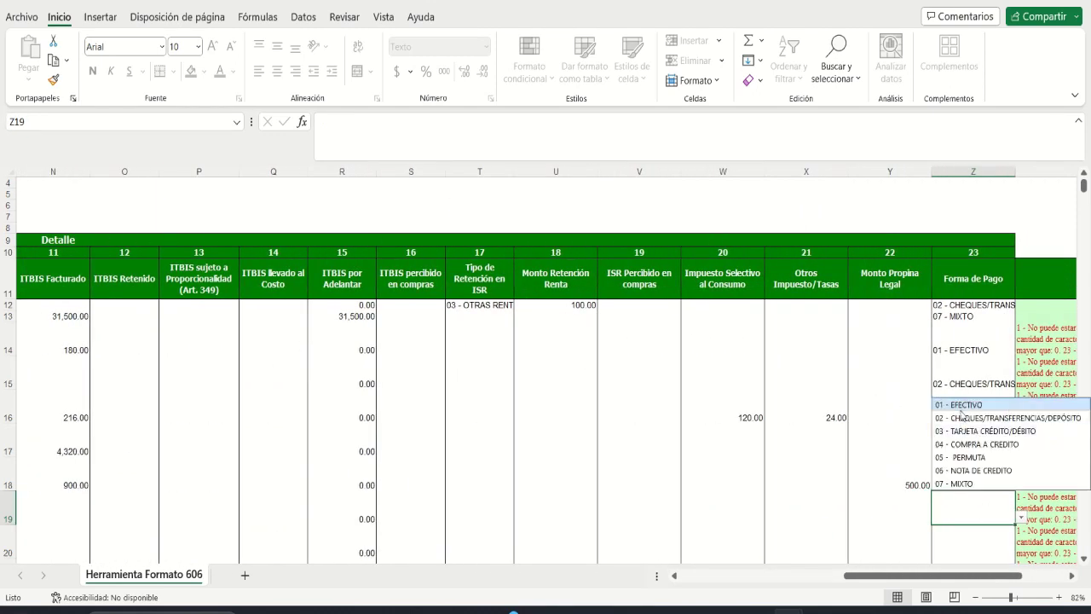
{"action": "left_click", "coordinate": [960, 405]}
{"action": "key", "text": "Return"}
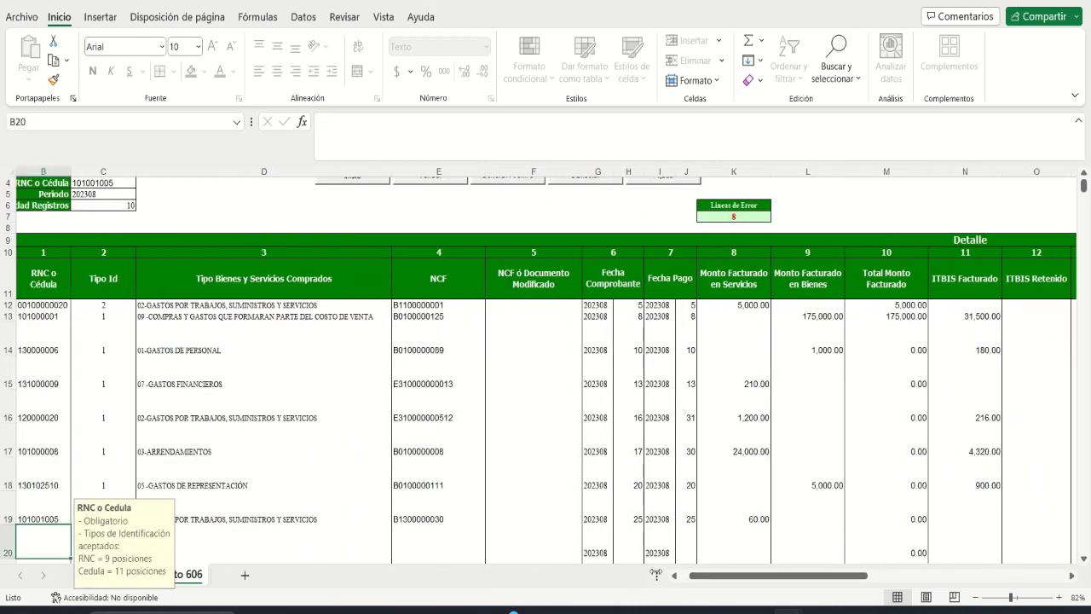
{"action": "scroll", "coordinate": [389, 521], "scroll_direction": "down", "scroll_amount": 3}
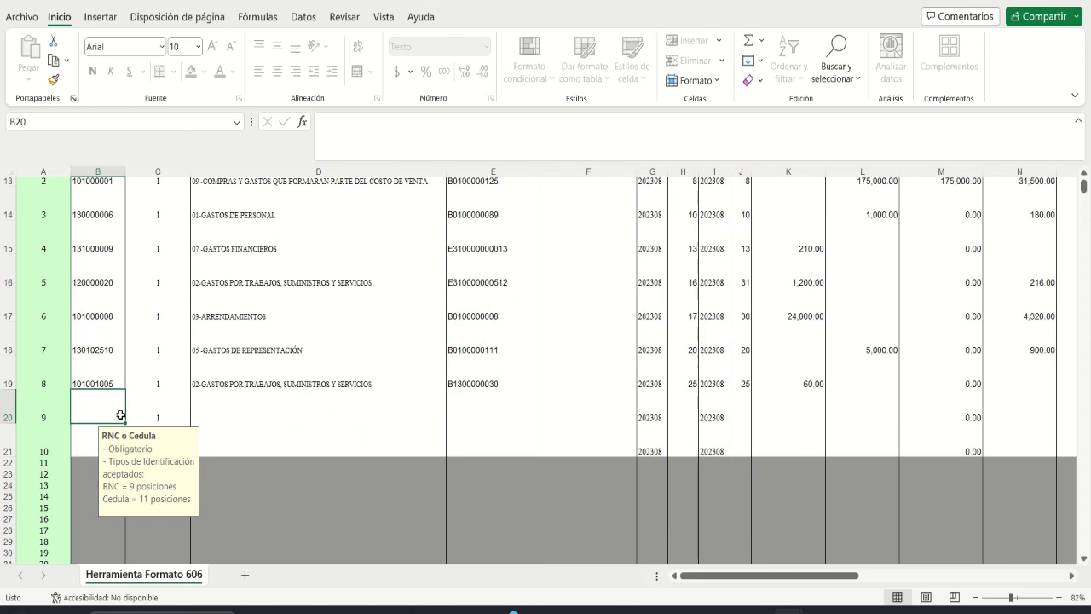
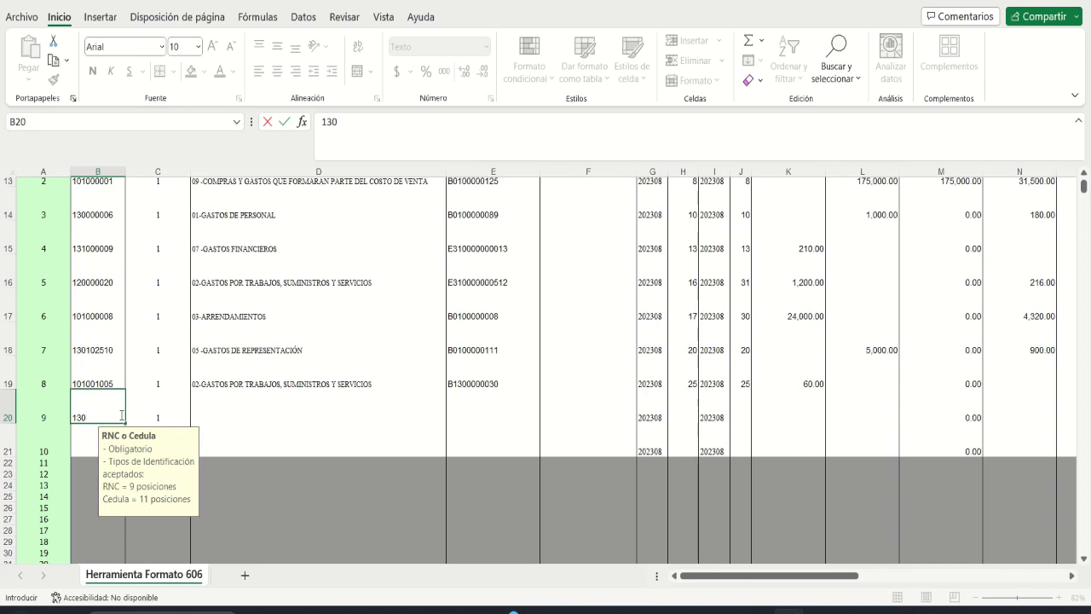
{"action": "key", "text": "Tab"}
{"action": "key", "text": "Tab"}
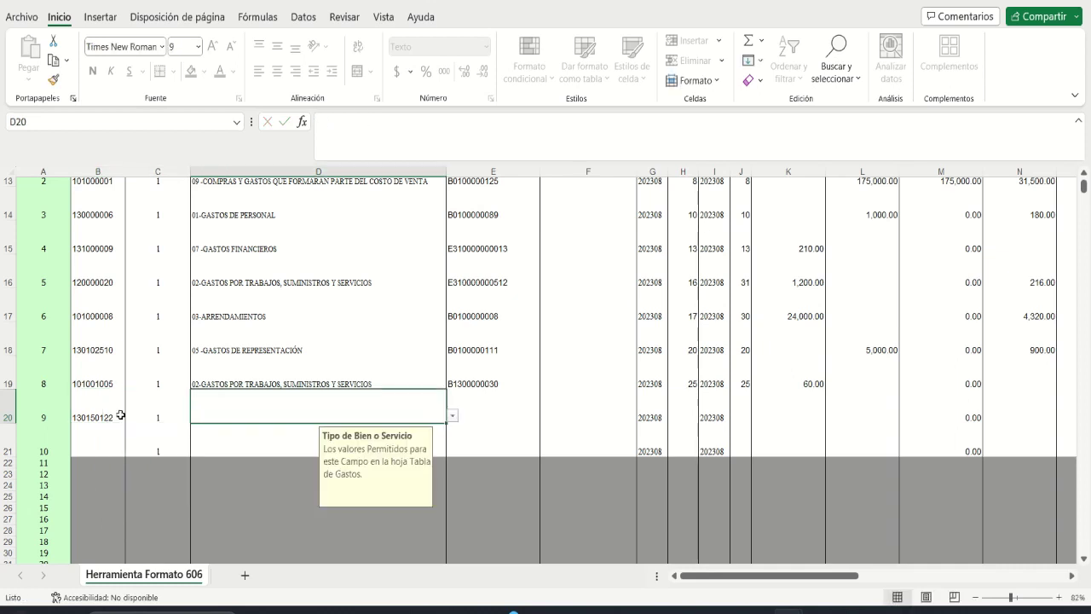
{"action": "key", "text": "alt+Down"}
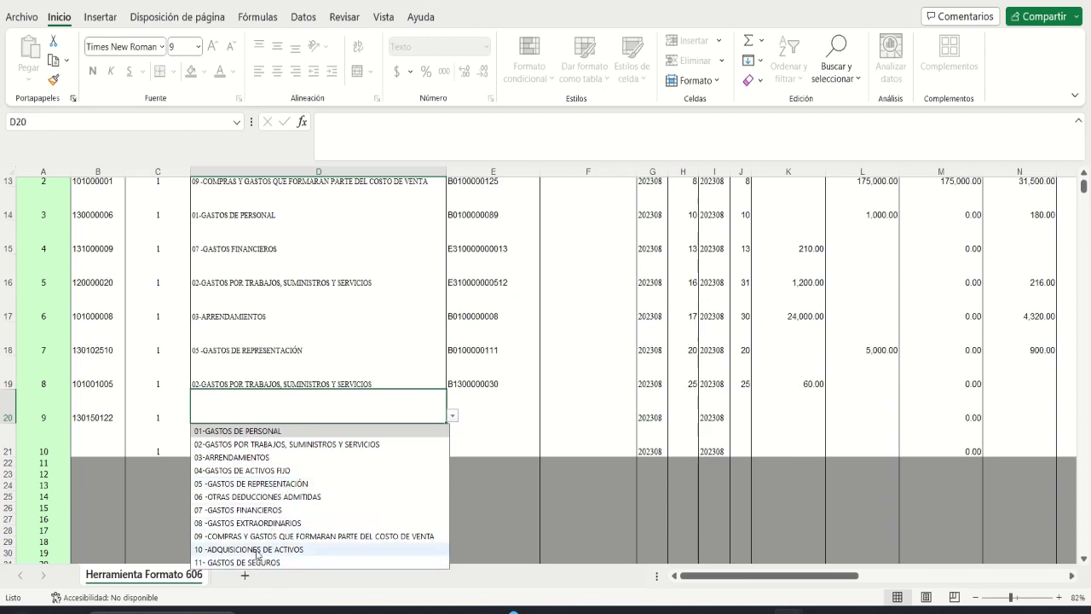
{"action": "left_click", "coordinate": [257, 551]}
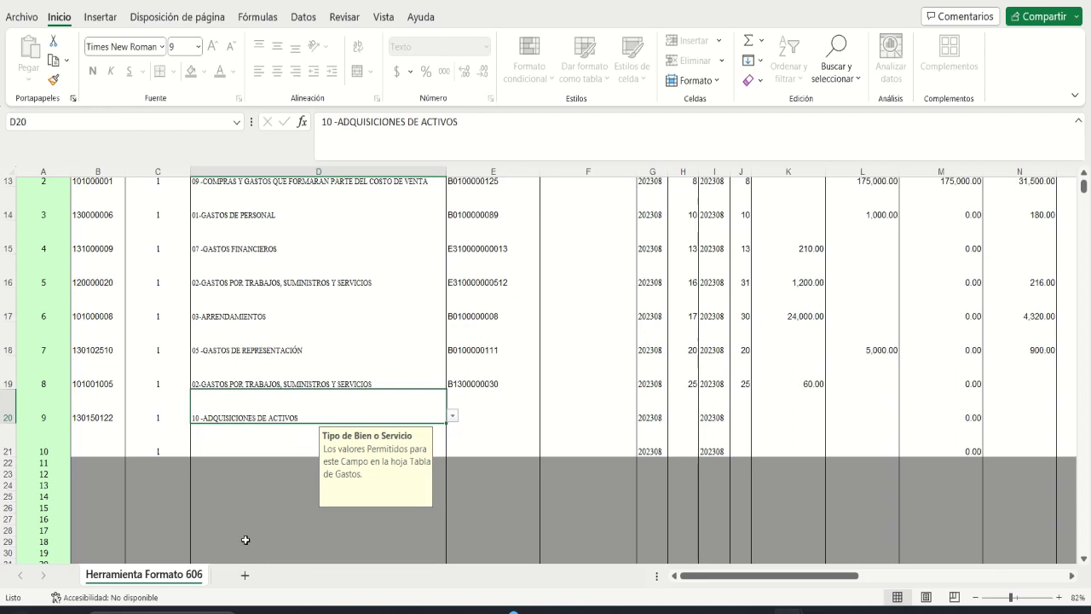
{"action": "key", "text": "Tab"}
{"action": "type", "text": "B"}
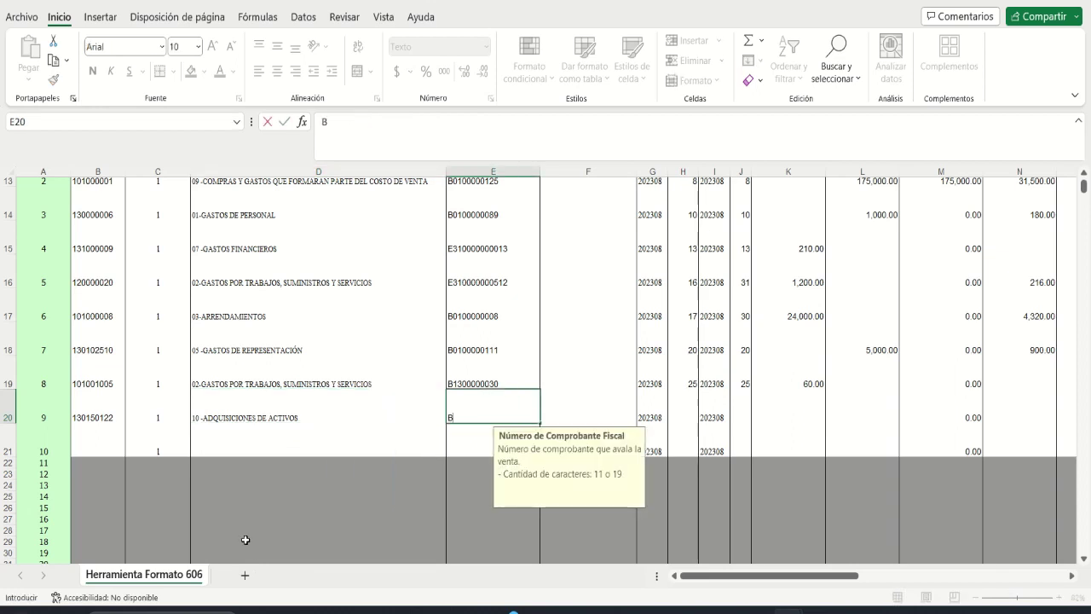
{"action": "type", "text": "0100000351"}
{"action": "key", "text": "Tab"}
{"action": "key", "text": "Tab"}
{"action": "key", "text": "Tab"}
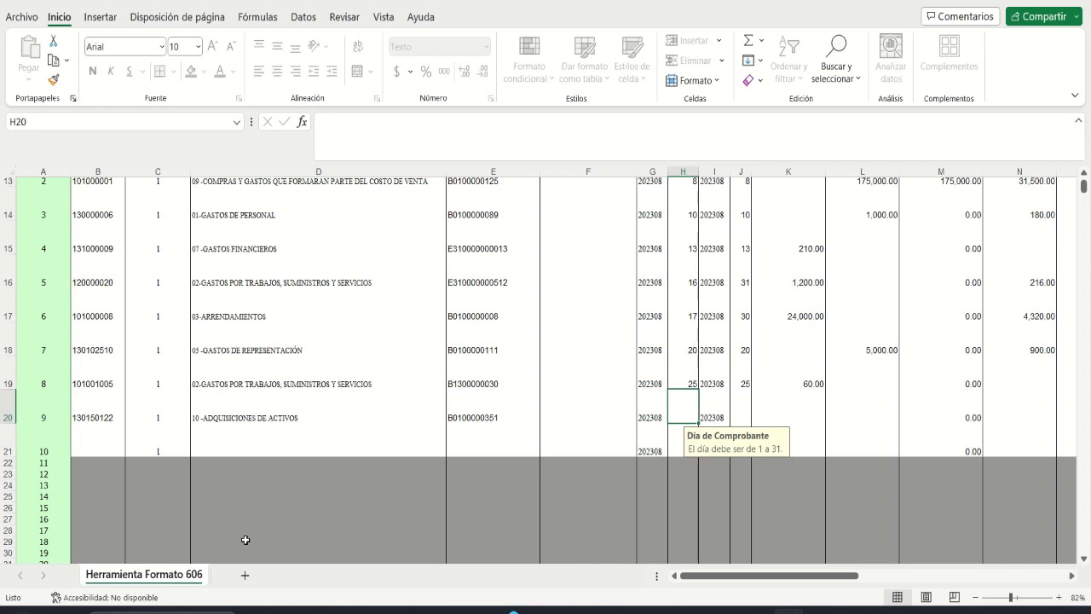
{"action": "type", "text": "2"}
{"action": "key", "text": "Tab"}
{"action": "key", "text": "Tab"}
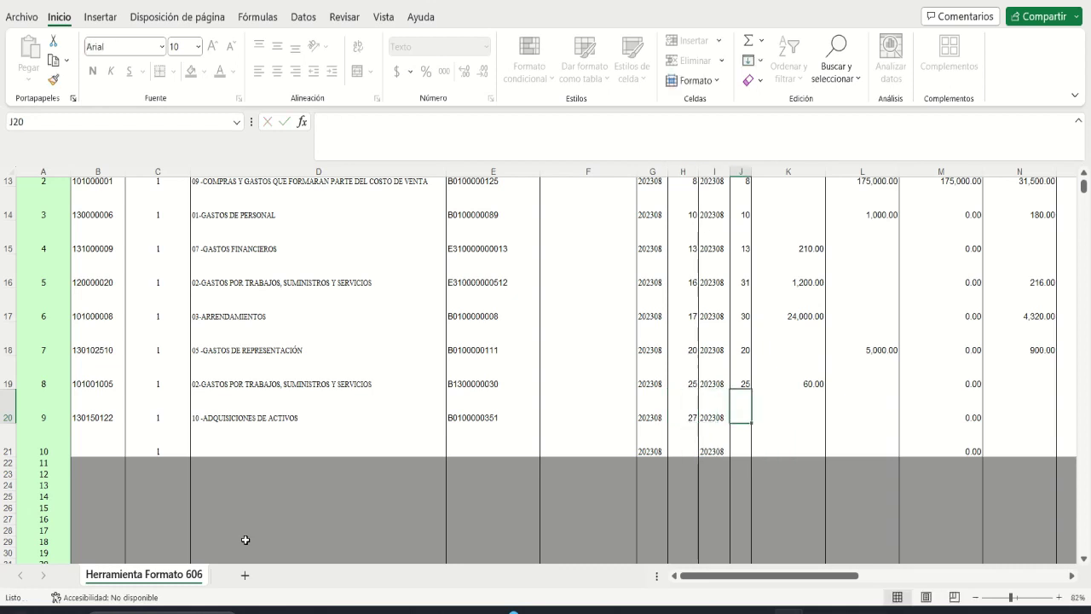
Step: Clear line 9's payment date and enter 950,000.00 in L20
{"action": "key", "text": "Left"}
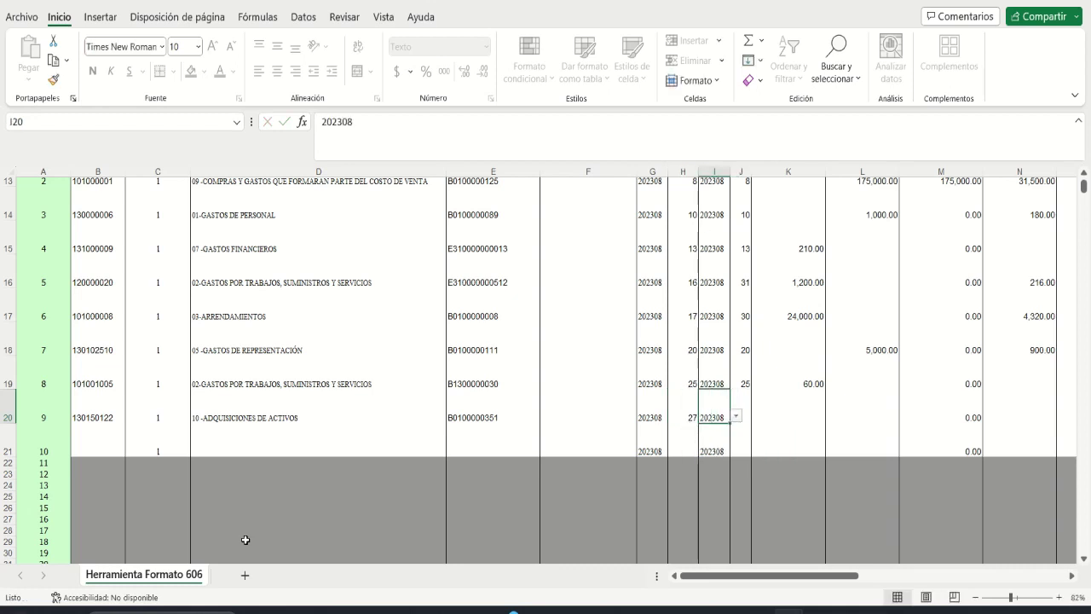
{"action": "key", "text": "Delete"}
{"action": "key", "text": "Right"}
{"action": "key", "text": "Right"}
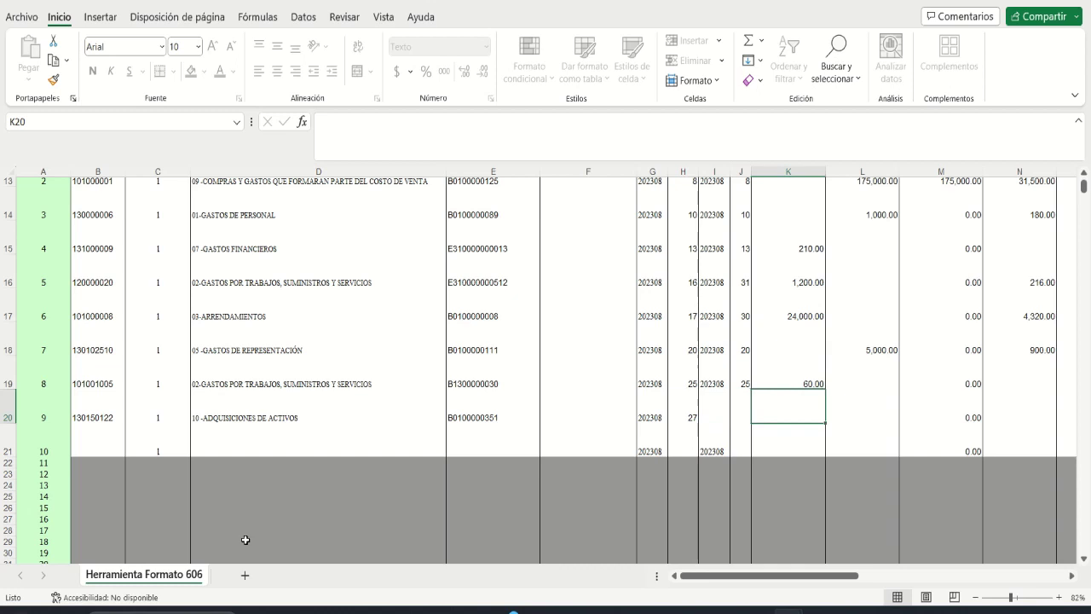
{"action": "key", "text": "Right"}
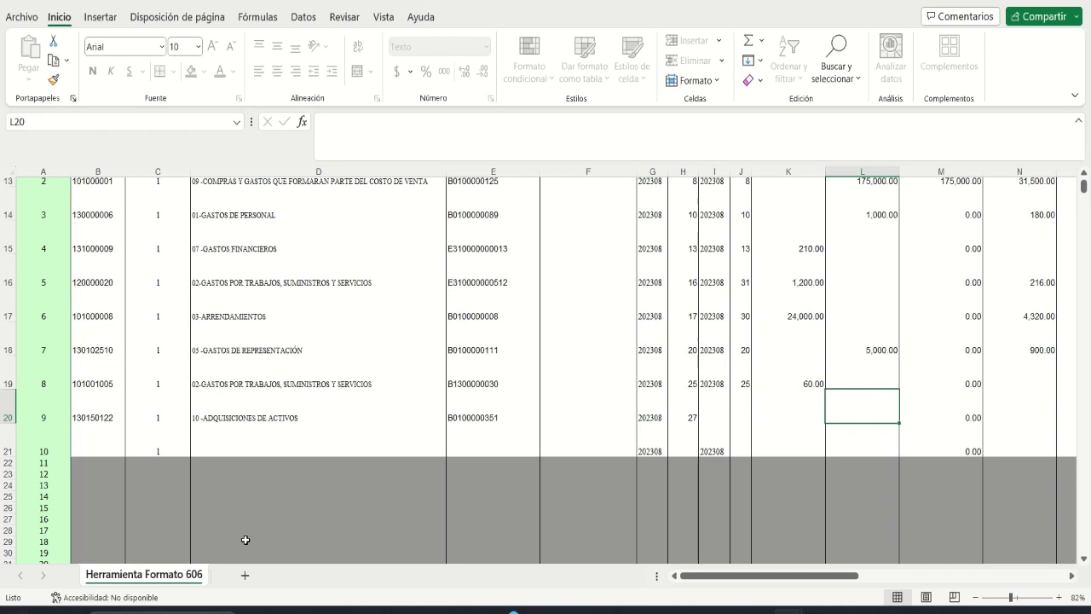
{"action": "type", "text": "950000"}
{"action": "key", "text": "Right"}
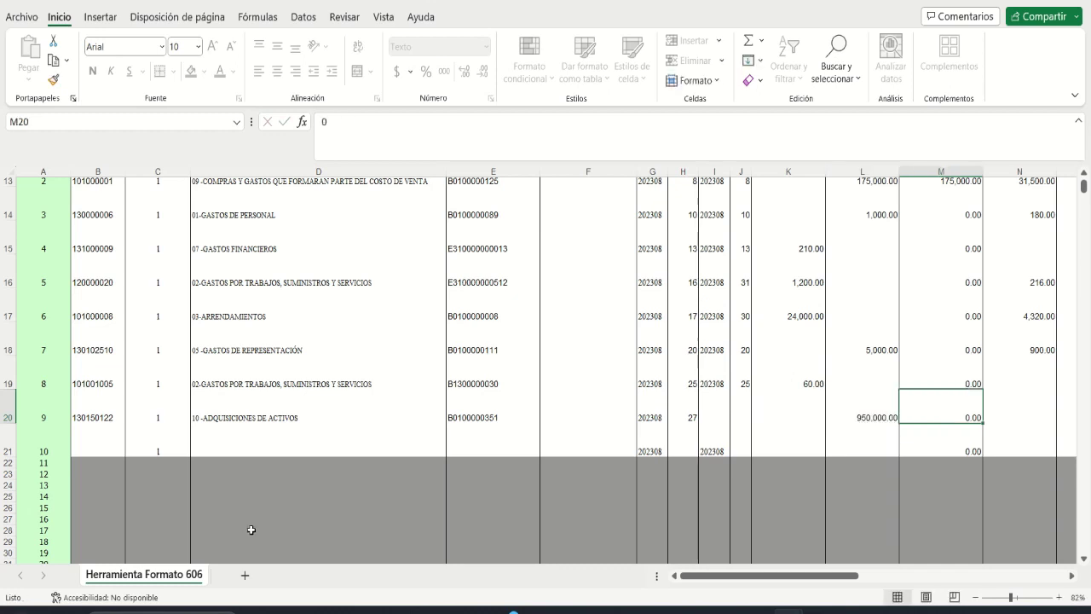
Step: Enter 171,000.00 as line 9's ITBIS Facturado in N20
{"action": "key", "text": "Right"}
{"action": "key", "text": "Right"}
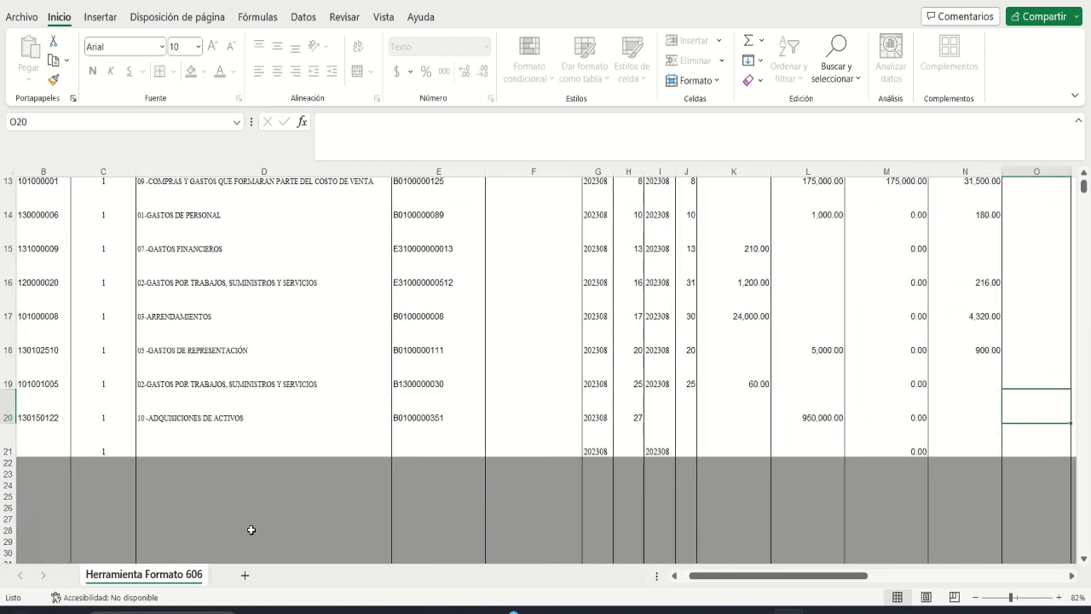
{"action": "key", "text": "Left"}
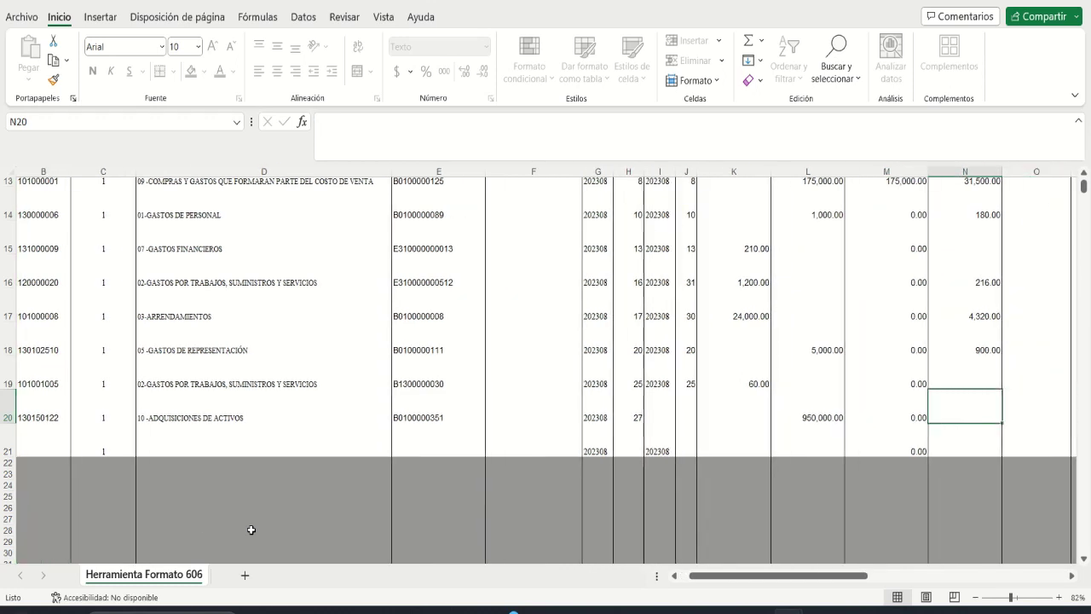
{"action": "type", "text": "171"}
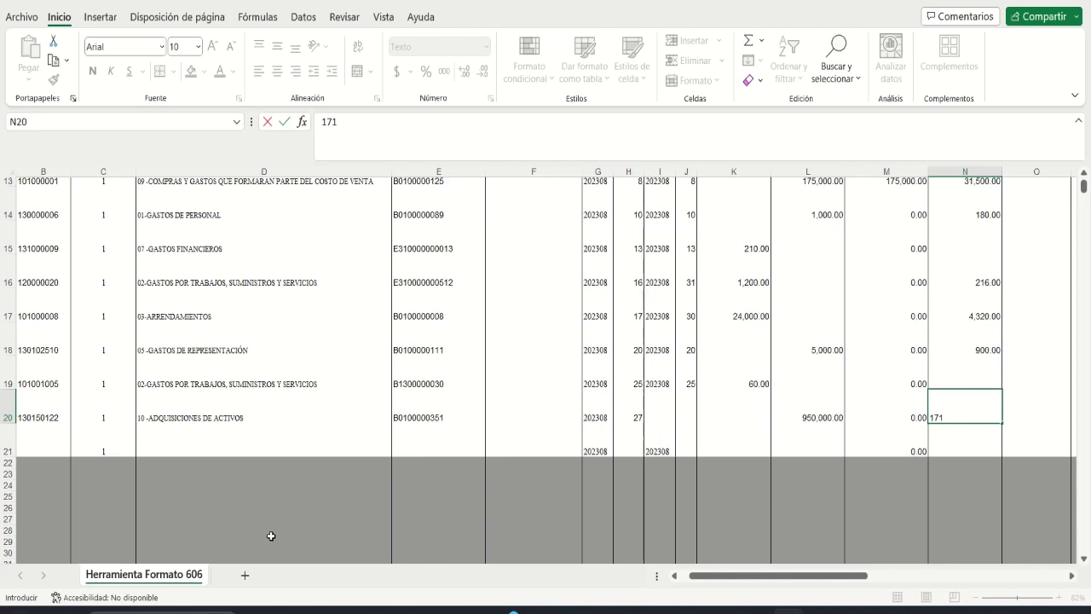
{"action": "type", "text": "000"}
{"action": "key", "text": "Tab"}
{"action": "key", "text": "Right"}
{"action": "key", "text": "Right"}
{"action": "key", "text": "Right"}
{"action": "key", "text": "Right"}
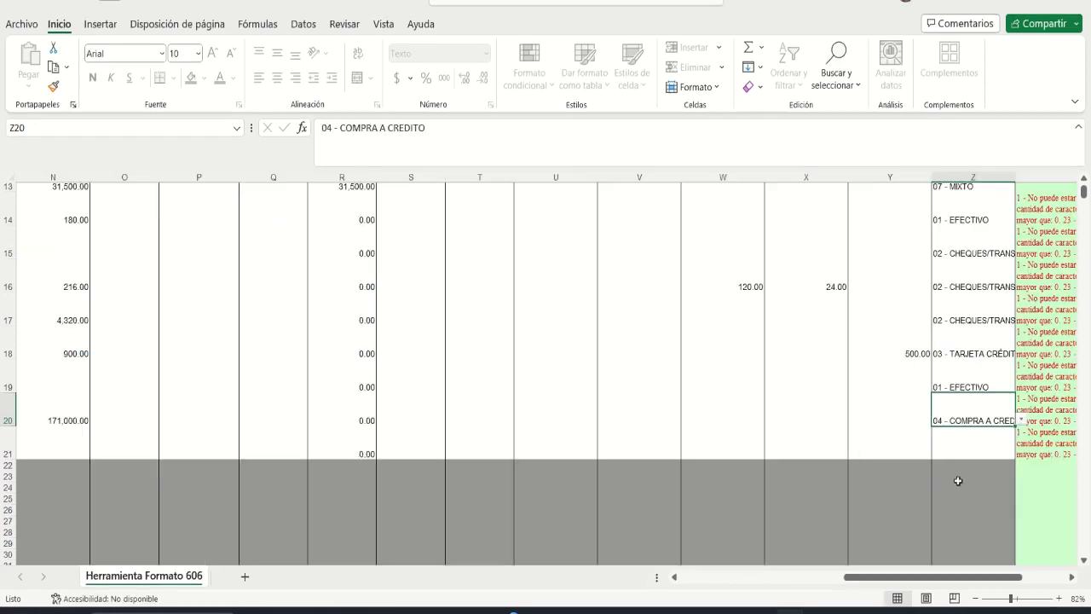
{"action": "key", "text": "Return"}
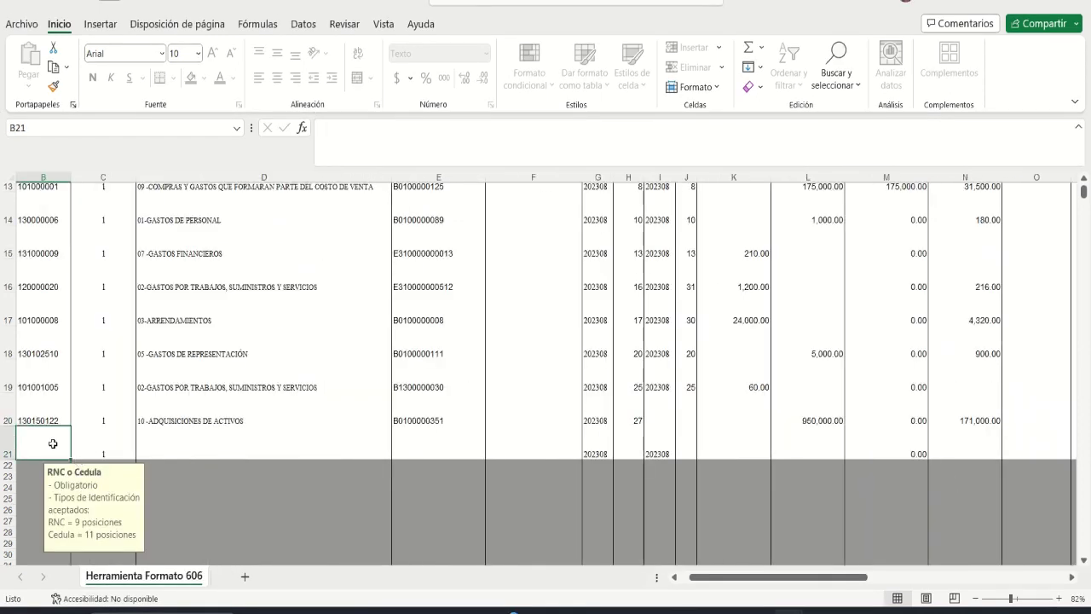
Step: Set line 10's expense type to 04-GASTOS DE ACTIVOS FIJO
{"action": "left_click", "coordinate": [674, 577]}
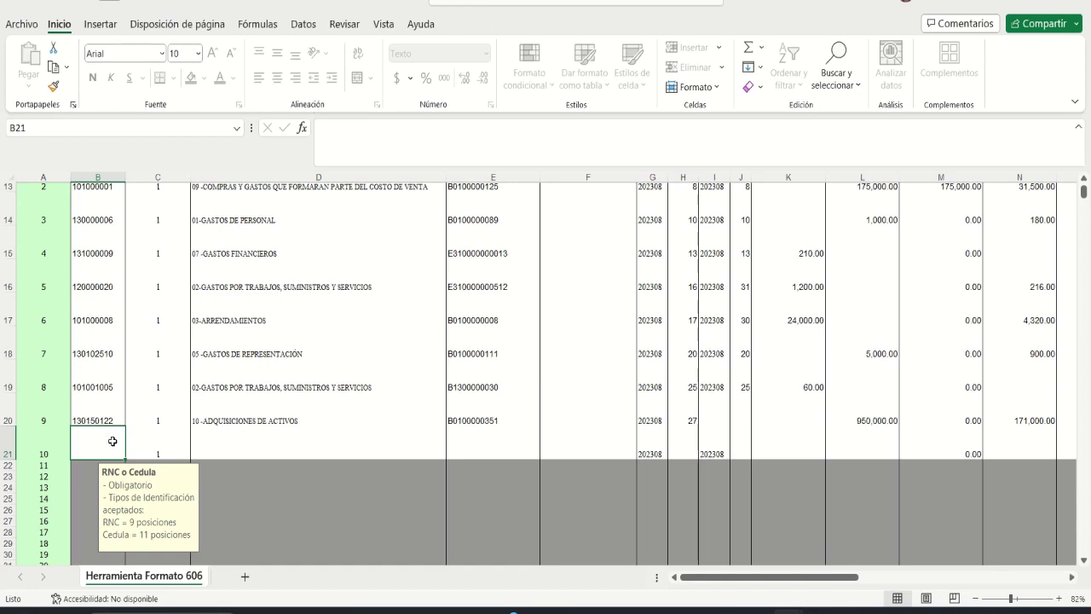
{"action": "left_click", "coordinate": [302, 441]}
{"action": "left_click", "coordinate": [452, 452]}
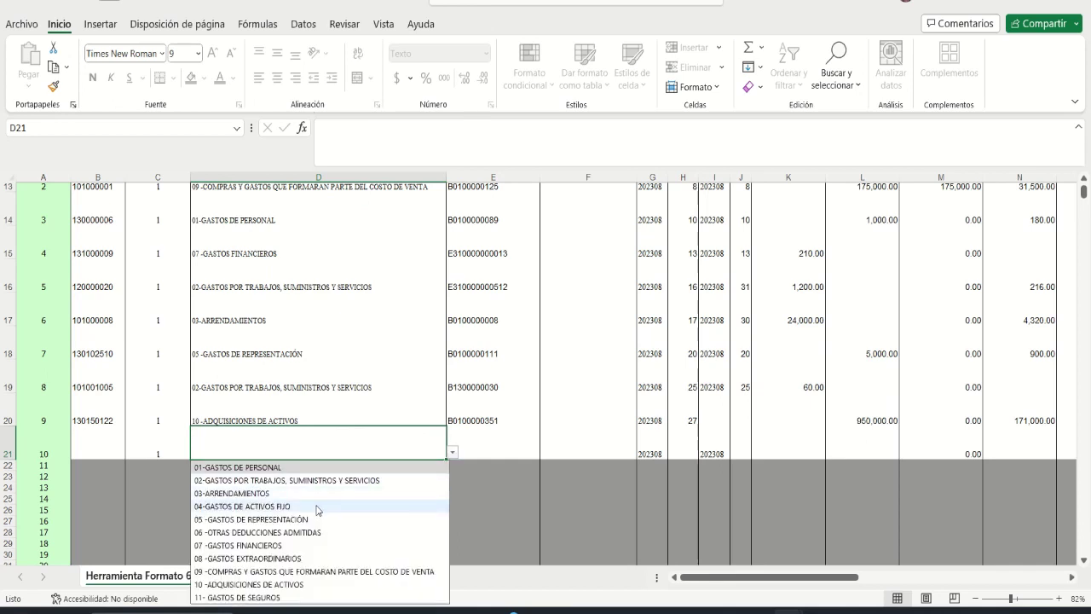
{"action": "left_click", "coordinate": [316, 507]}
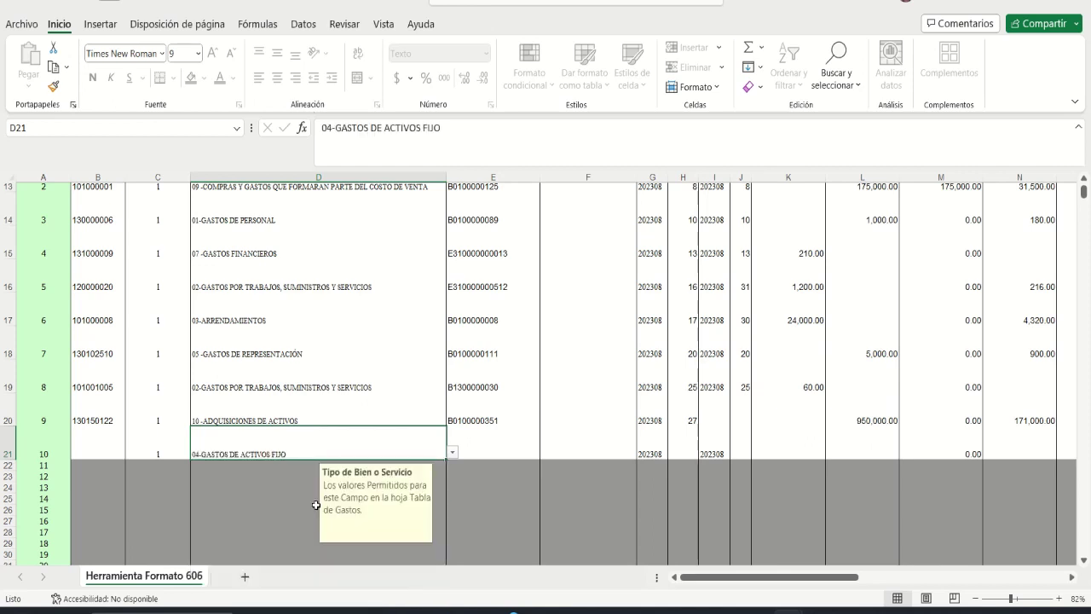
{"action": "left_click", "coordinate": [87, 449]}
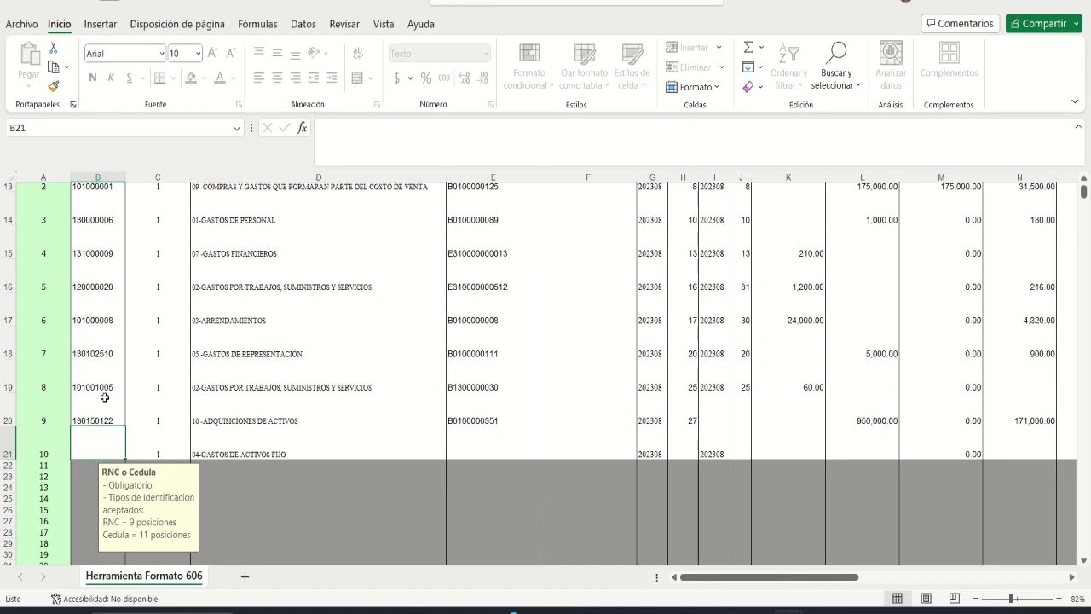
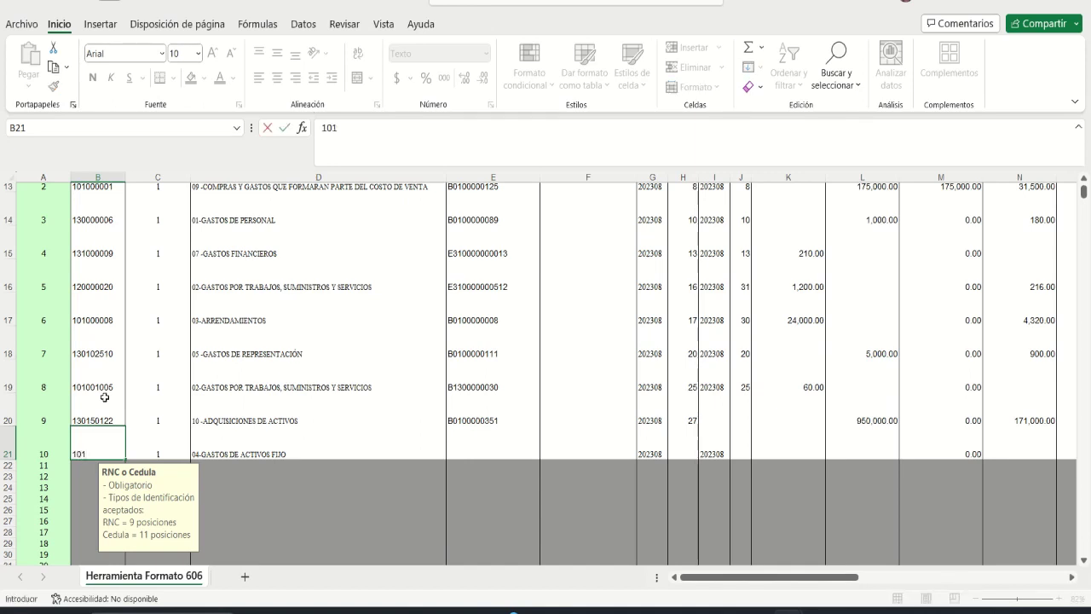
{"action": "key", "text": "Tab"}
{"action": "key", "text": "Tab"}
{"action": "key", "text": "Tab"}
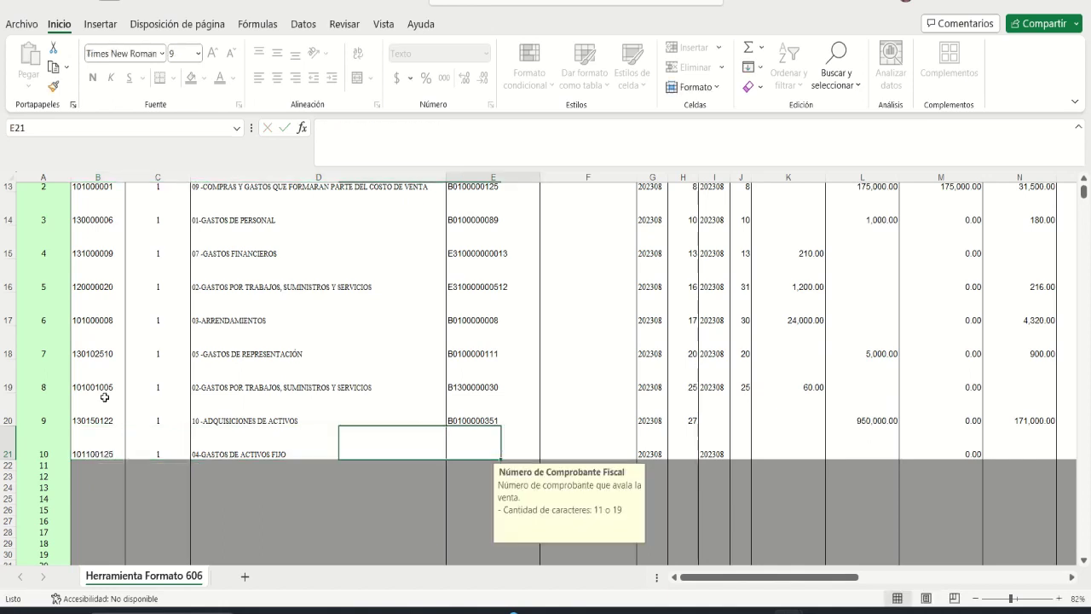
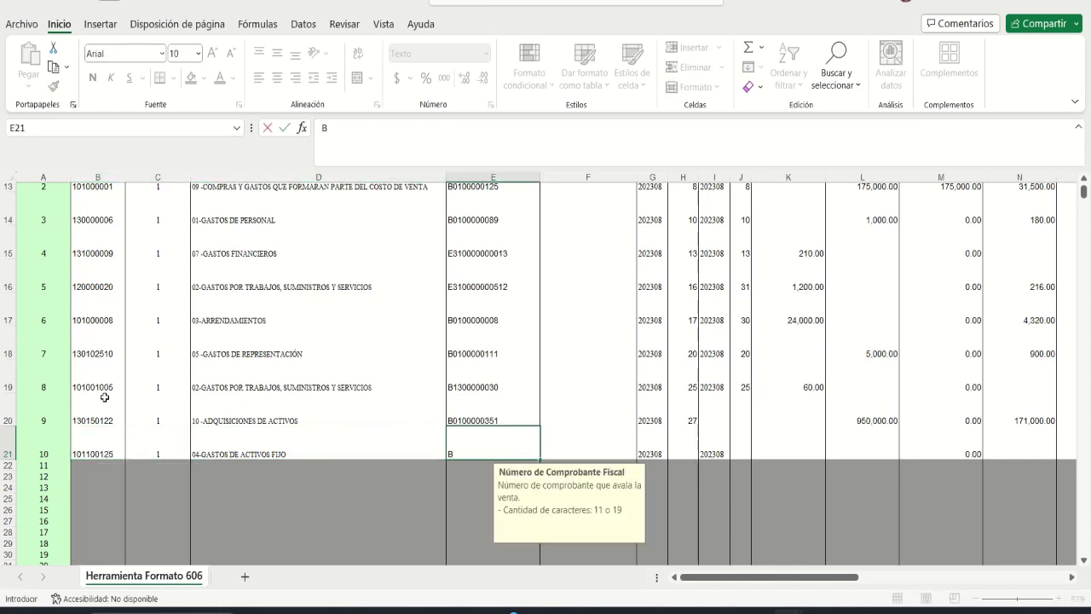
{"action": "key", "text": "Tab"}
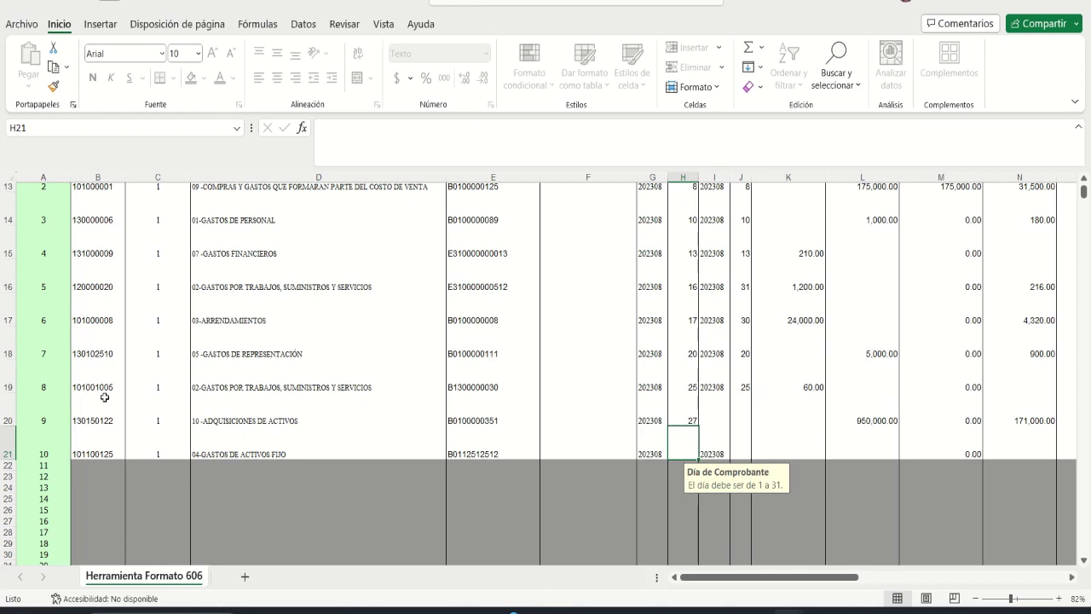
Step: Enter invoice day 31, payment day 31 and 4,500.00 in services for line 10
{"action": "type", "text": "31"}
{"action": "key", "text": "Tab"}
{"action": "key", "text": "Tab"}
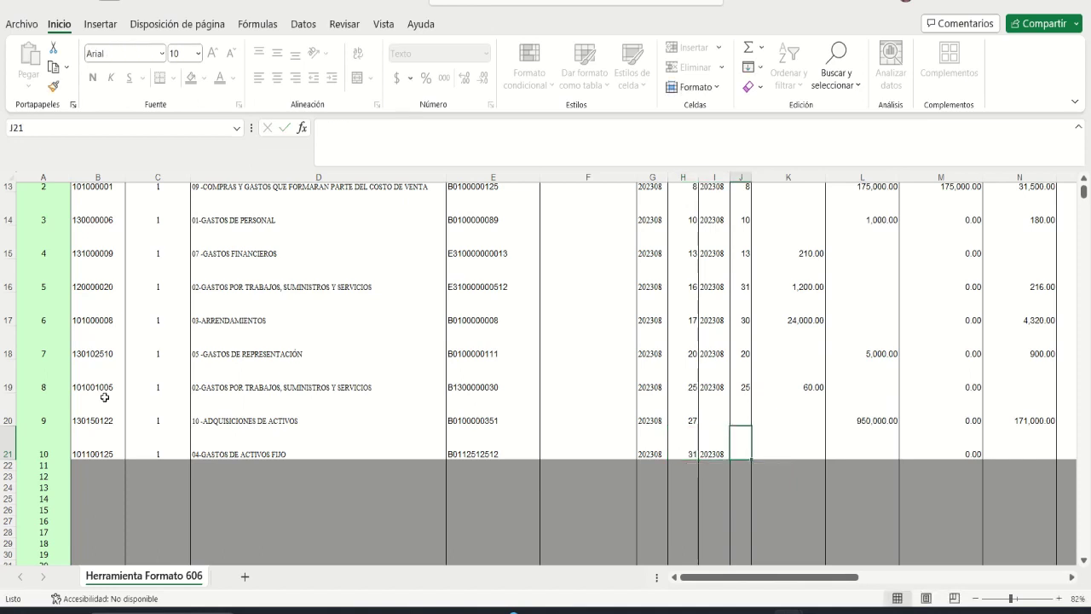
{"action": "type", "text": "31"}
{"action": "key", "text": "Tab"}
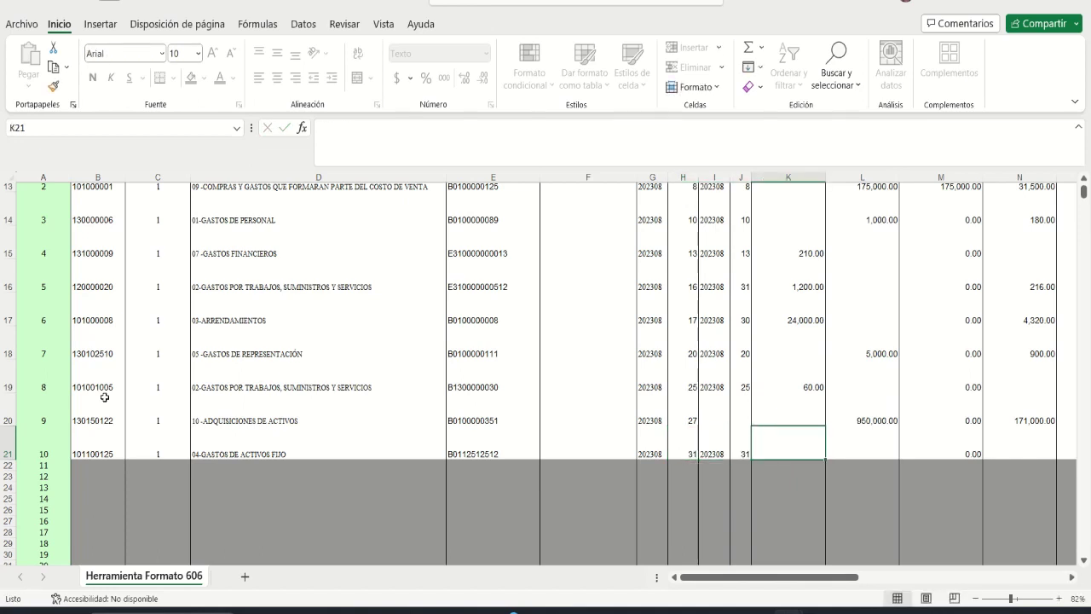
{"action": "type", "text": "4500"}
{"action": "key", "text": "Tab"}
{"action": "key", "text": "Tab"}
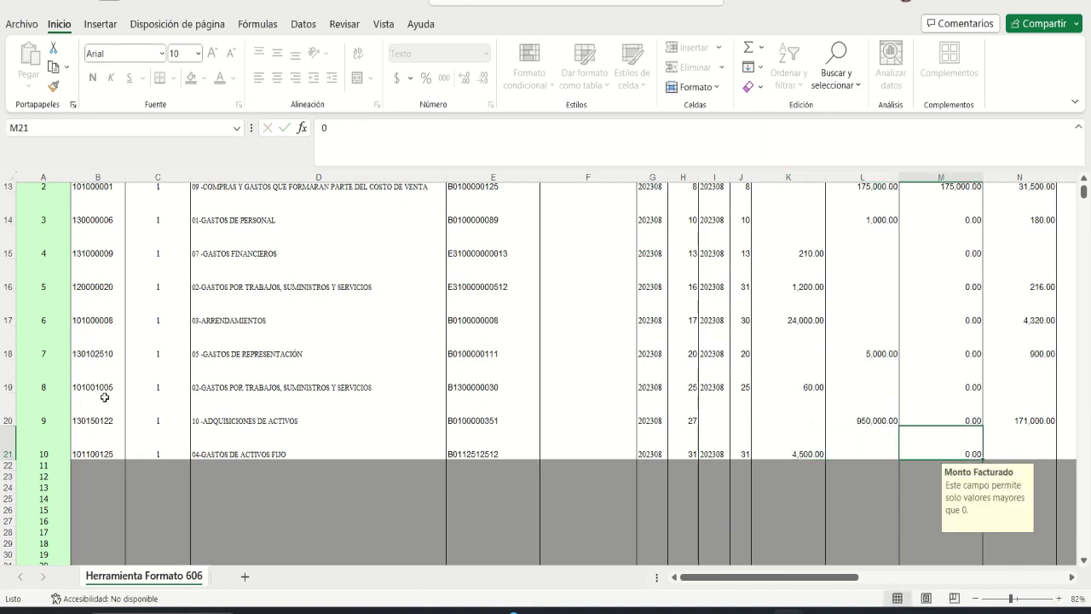
{"action": "key", "text": "Tab"}
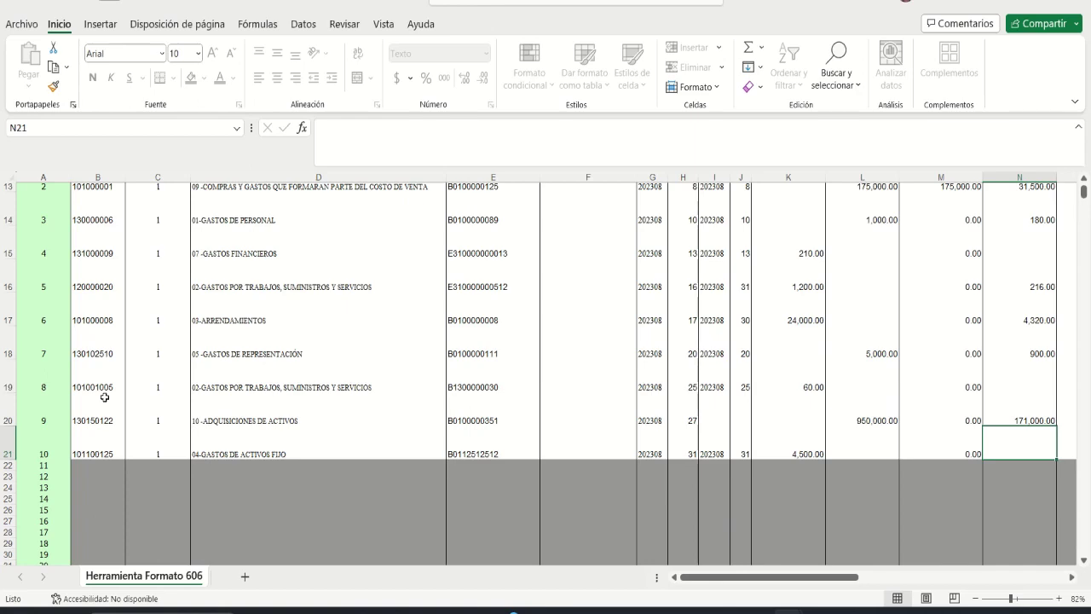
Step: Set line 10's ITBIS Facturado to 810 and payment type to 03 - TARJETA CRÉDITO/DÉBITO
{"action": "type", "text": "810"}
{"action": "key", "text": "Tab"}
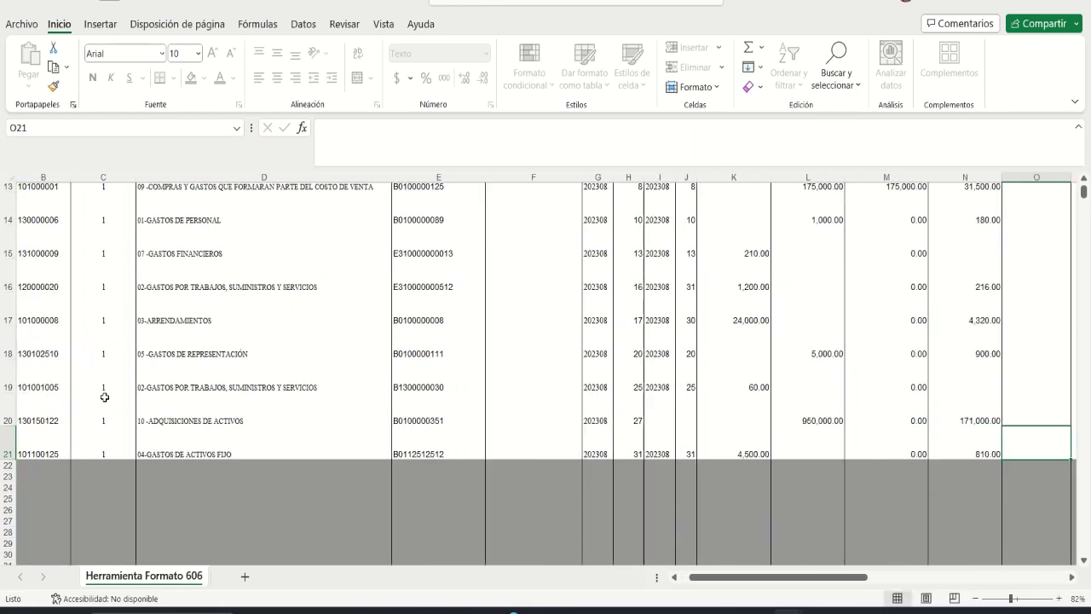
{"action": "key", "text": "Tab"}
{"action": "key", "text": "Tab"}
{"action": "key", "text": "Tab"}
{"action": "key", "text": "Tab"}
{"action": "key", "text": "Tab"}
{"action": "key", "text": "Tab"}
{"action": "key", "text": "Tab"}
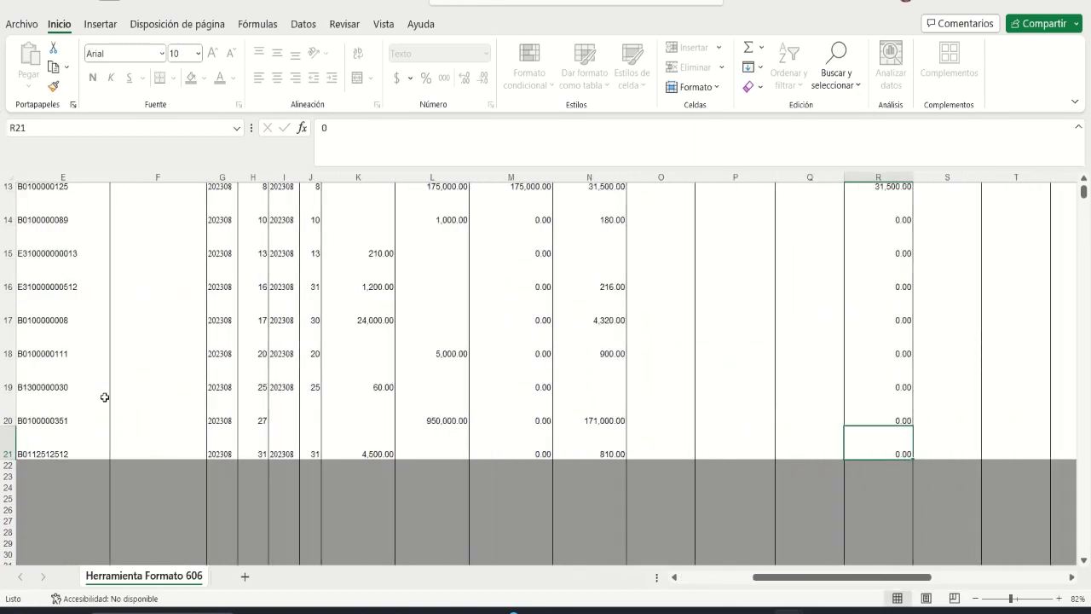
{"action": "key", "text": "Tab"}
{"action": "key", "text": "Tab"}
{"action": "key", "text": "Tab"}
{"action": "key", "text": "Tab"}
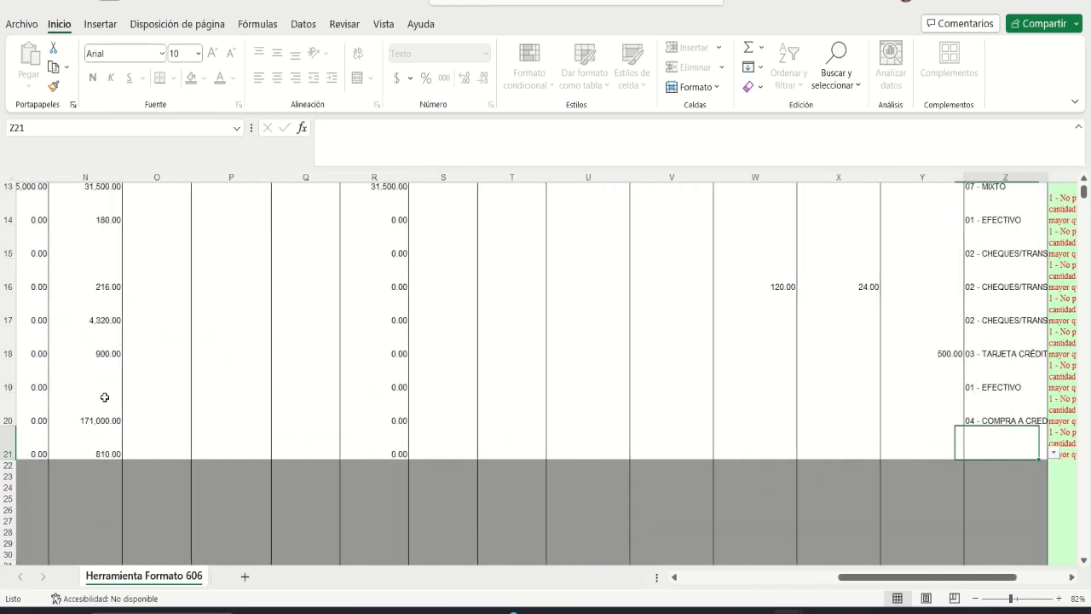
{"action": "key", "text": "alt+Down"}
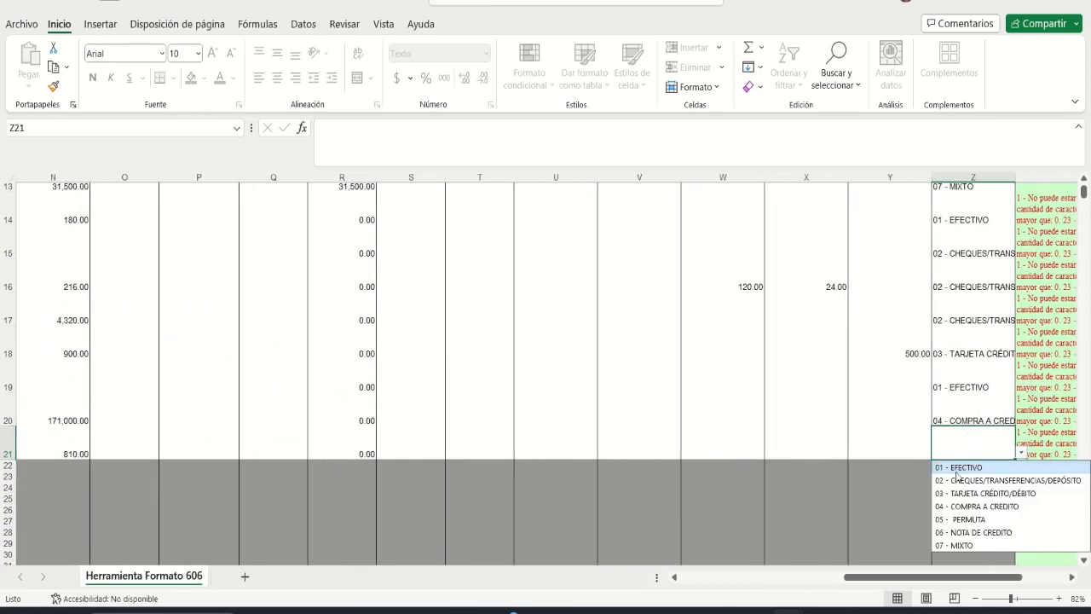
{"action": "left_click", "coordinate": [969, 494]}
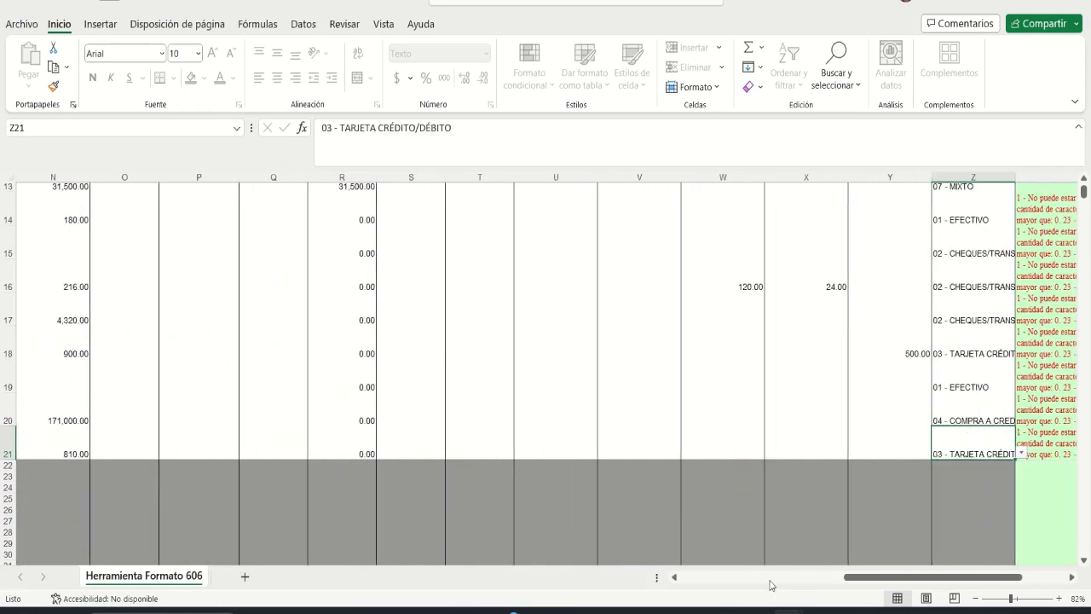
{"action": "left_click_drag", "start_coordinate": [866, 584], "coordinate": [697, 588]}
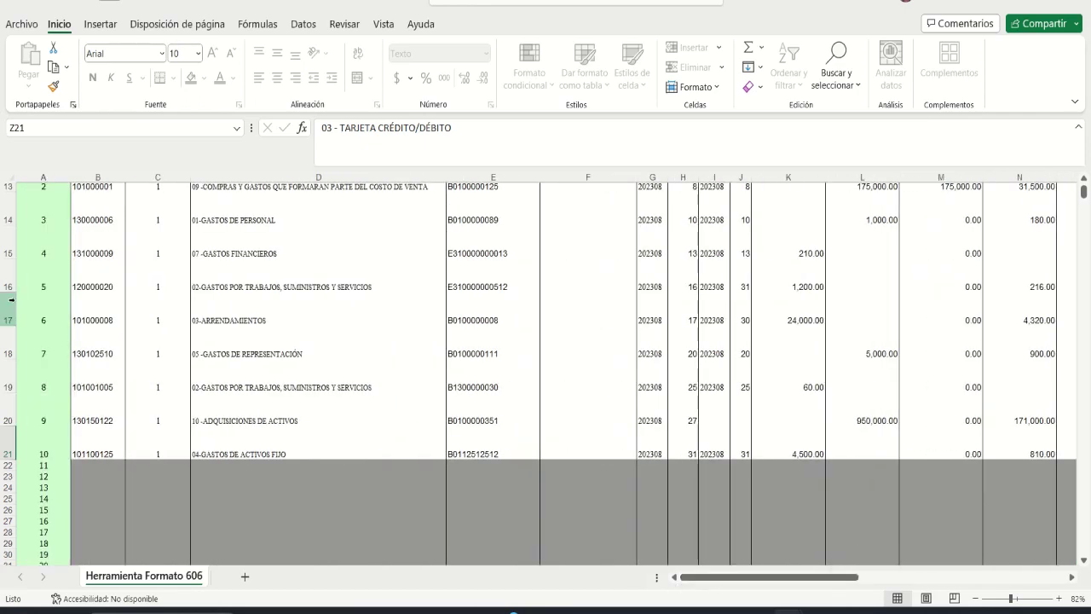
{"action": "scroll", "coordinate": [194, 312], "scroll_direction": "up", "scroll_amount": 3}
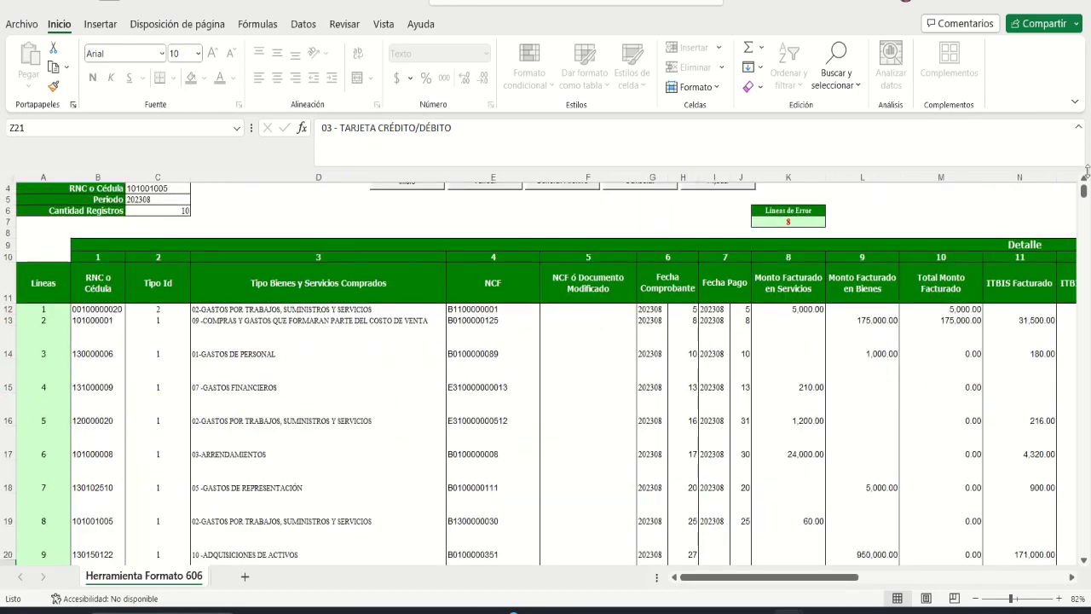
Step: Run Validar at the top of the sheet and confirm Líneas de Error shows 0
{"action": "left_click", "coordinate": [1083, 560]}
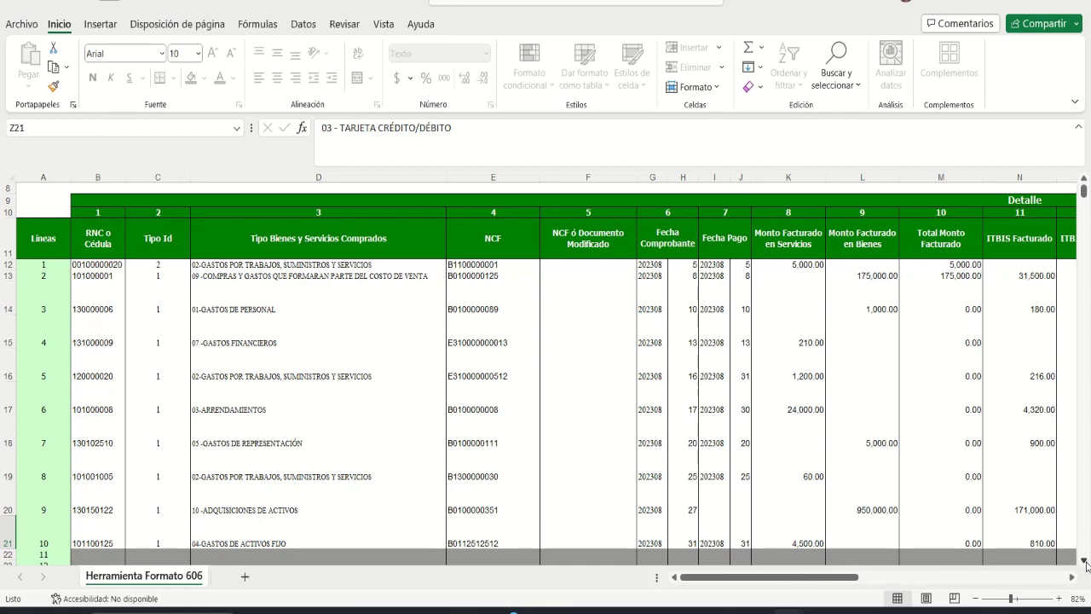
{"action": "scroll", "coordinate": [696, 438], "scroll_direction": "up", "scroll_amount": 2}
{"action": "scroll", "coordinate": [696, 438], "scroll_direction": "up", "scroll_amount": 1}
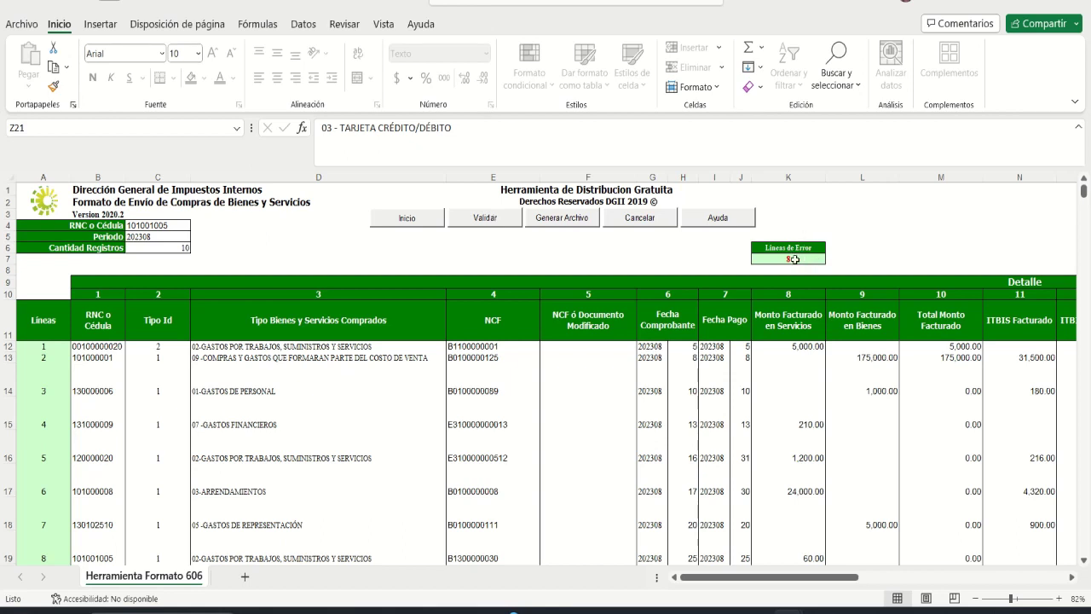
{"action": "left_click", "coordinate": [499, 218]}
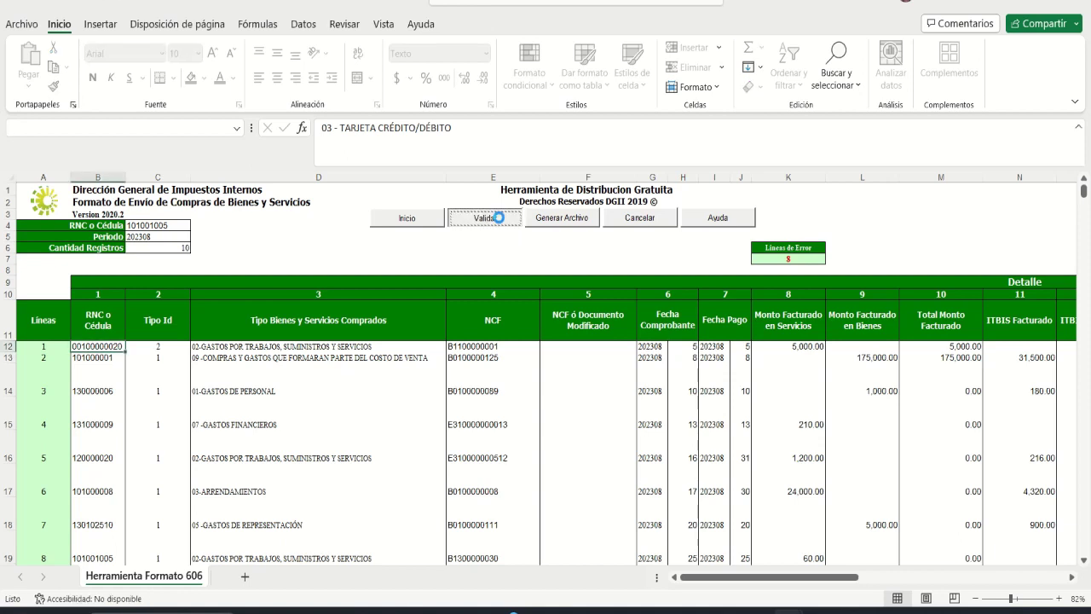
{"action": "left_click", "coordinate": [810, 260]}
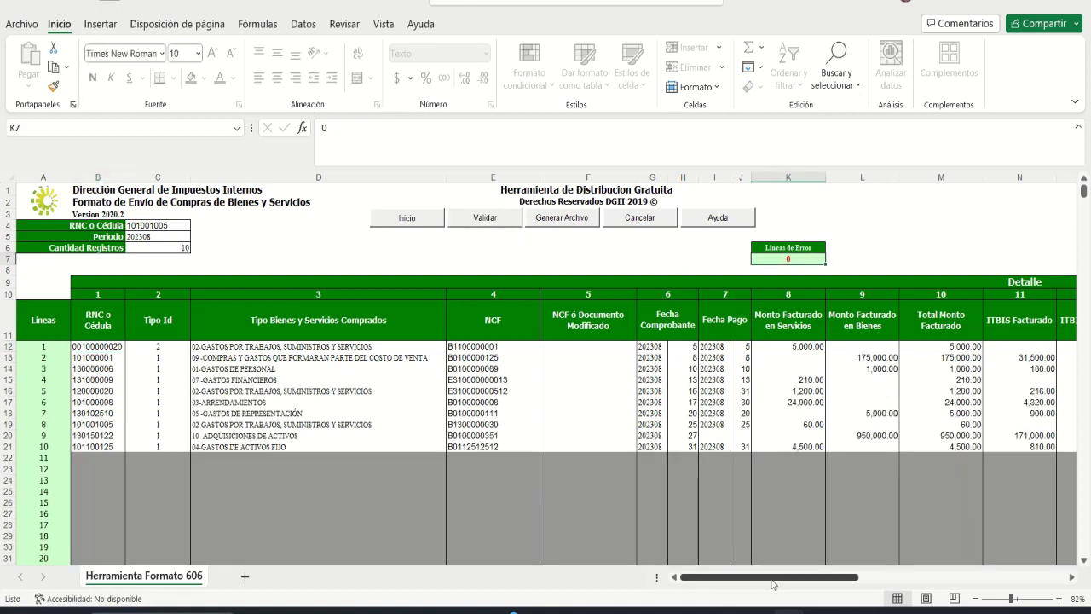
{"action": "left_click_drag", "start_coordinate": [773, 583], "coordinate": [797, 575]}
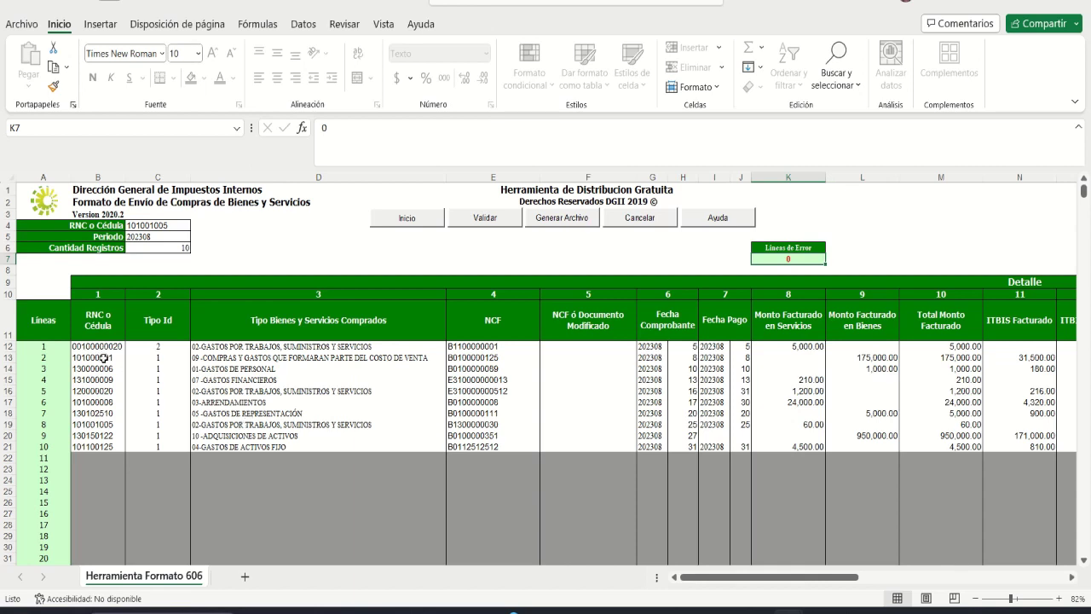
{"action": "left_click_drag", "start_coordinate": [467, 358], "coordinate": [469, 370]}
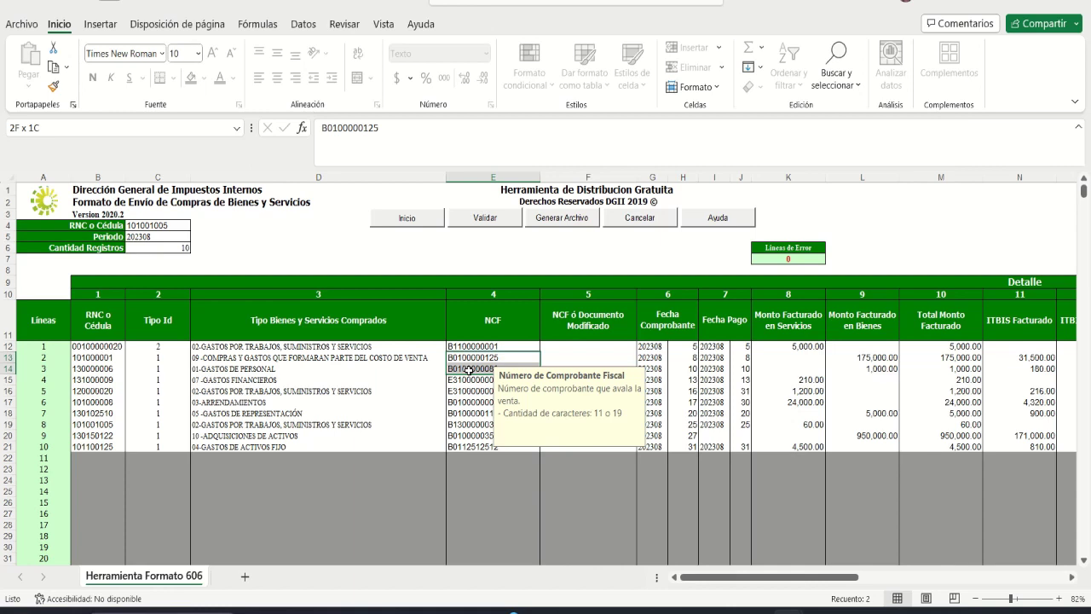
{"action": "left_click_drag", "start_coordinate": [468, 380], "coordinate": [465, 391]}
{"action": "left_click", "coordinate": [472, 351]}
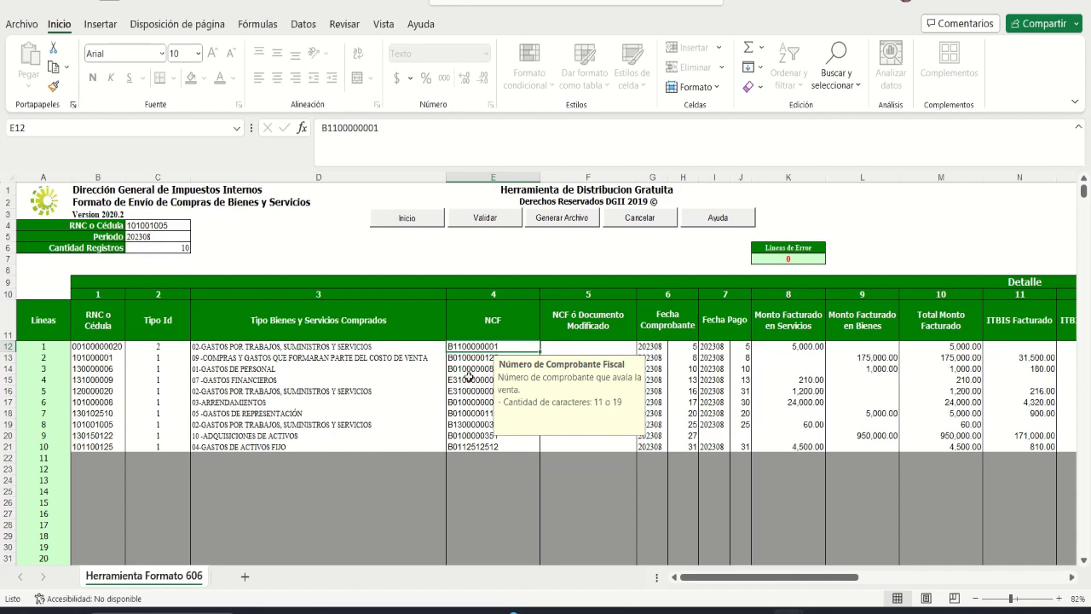
{"action": "left_click", "coordinate": [464, 424]}
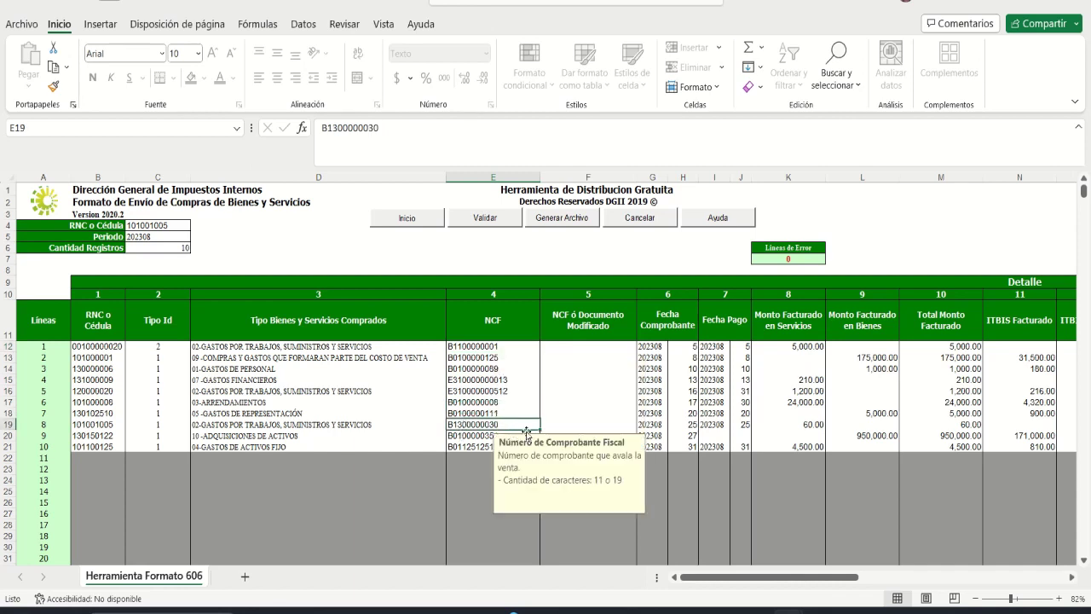
{"action": "left_click", "coordinate": [99, 424]}
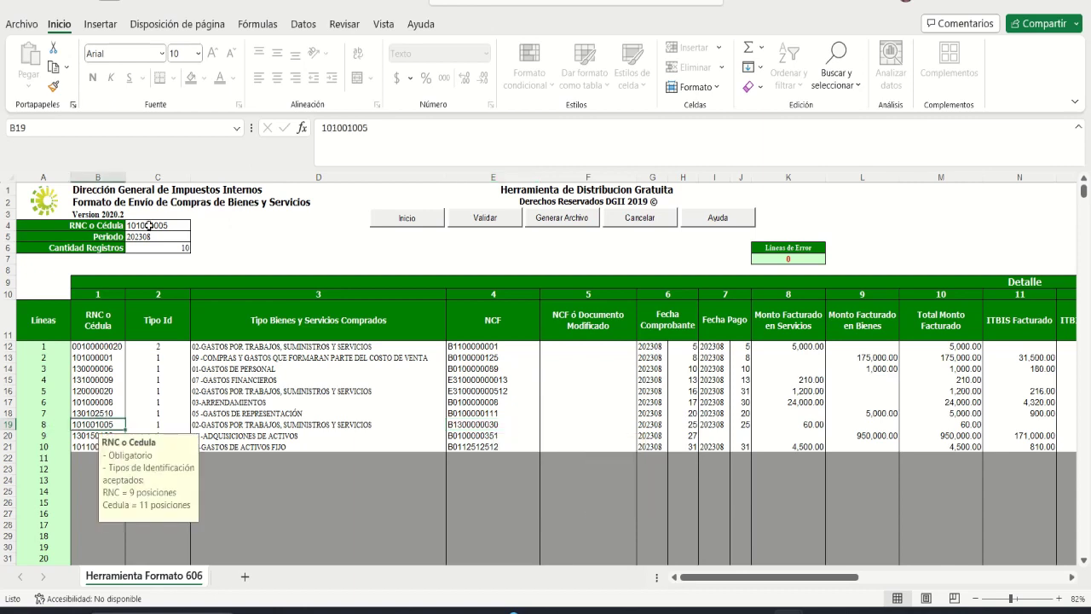
{"action": "left_click", "coordinate": [442, 346]}
{"action": "left_click", "coordinate": [471, 345]}
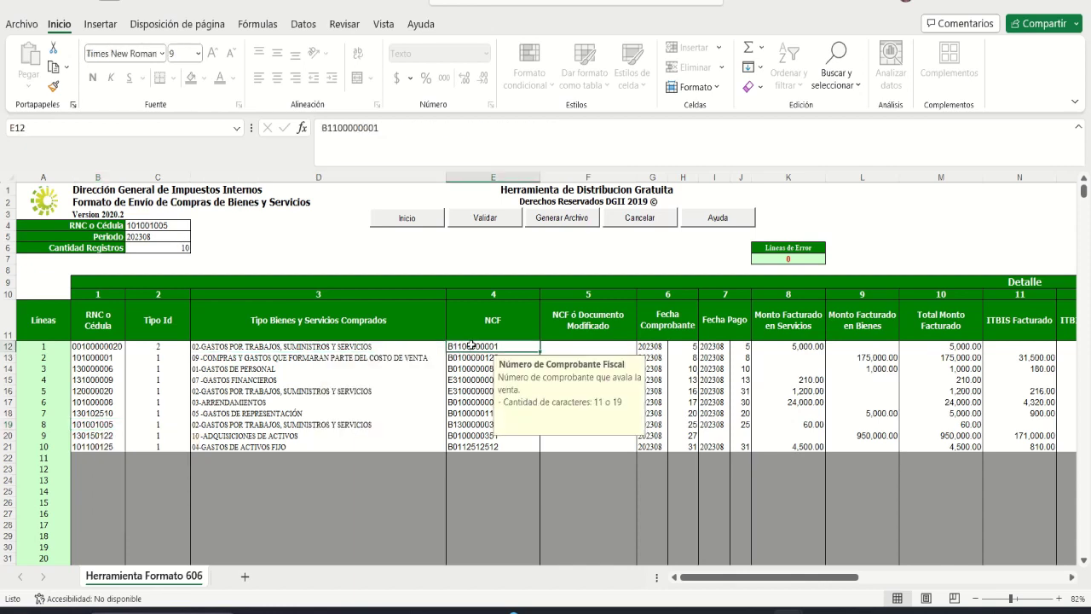
{"action": "left_click", "coordinate": [84, 345]}
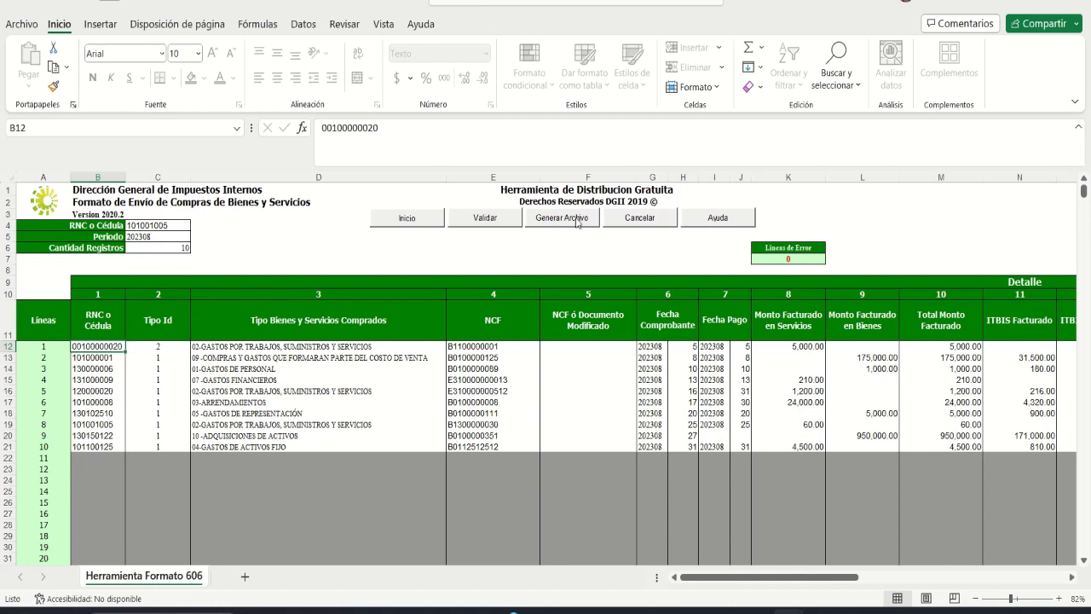
Step: Run Generar Archivo to create the 606 TXT file and accept the confirmation
{"action": "left_click", "coordinate": [577, 220]}
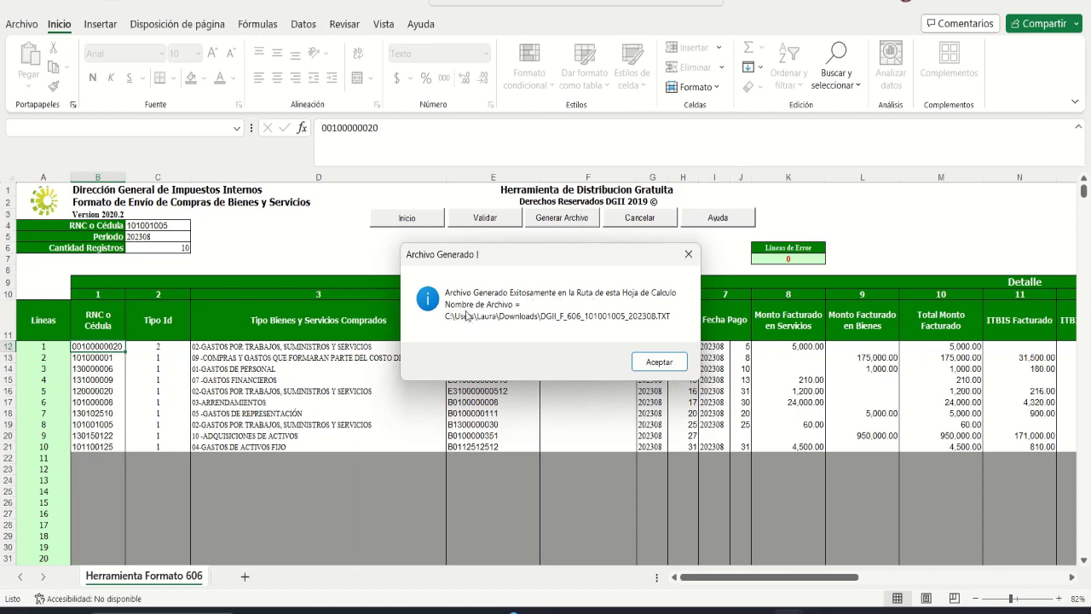
{"action": "left_click", "coordinate": [659, 362]}
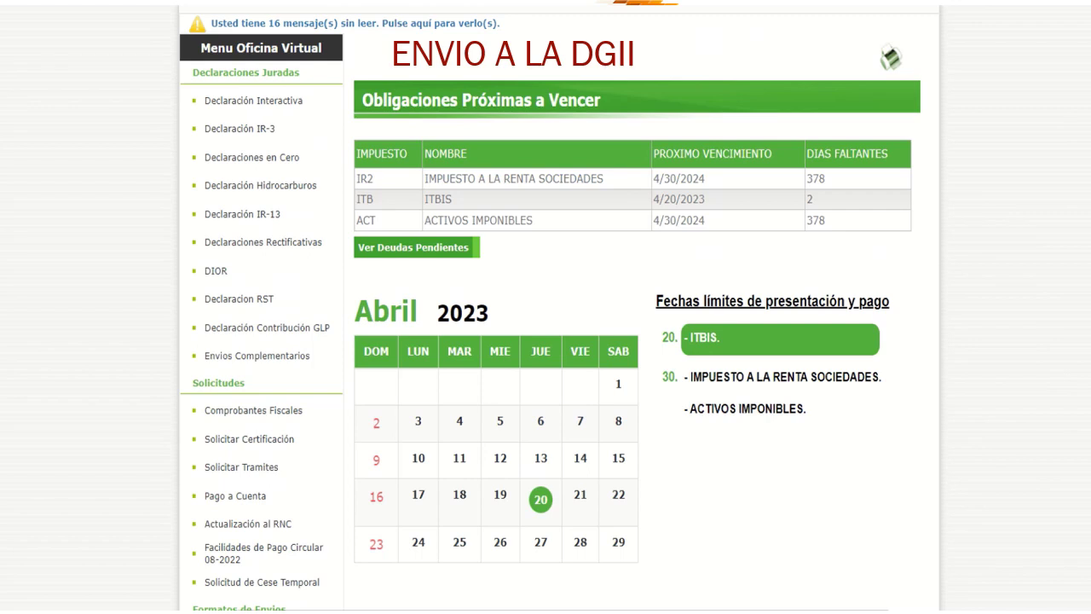
{"action": "scroll", "coordinate": [980, 161], "scroll_direction": "down", "scroll_amount": 3}
{"action": "scroll", "coordinate": [980, 160], "scroll_direction": "up", "scroll_amount": 3}
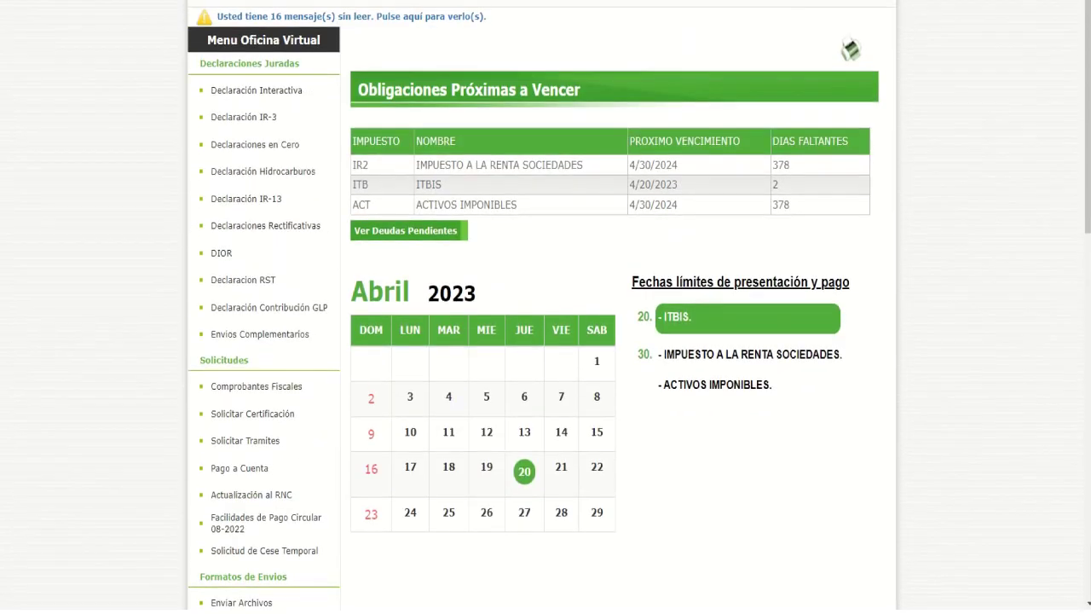
{"action": "scroll", "coordinate": [1088, 170], "scroll_direction": "down", "scroll_amount": 1}
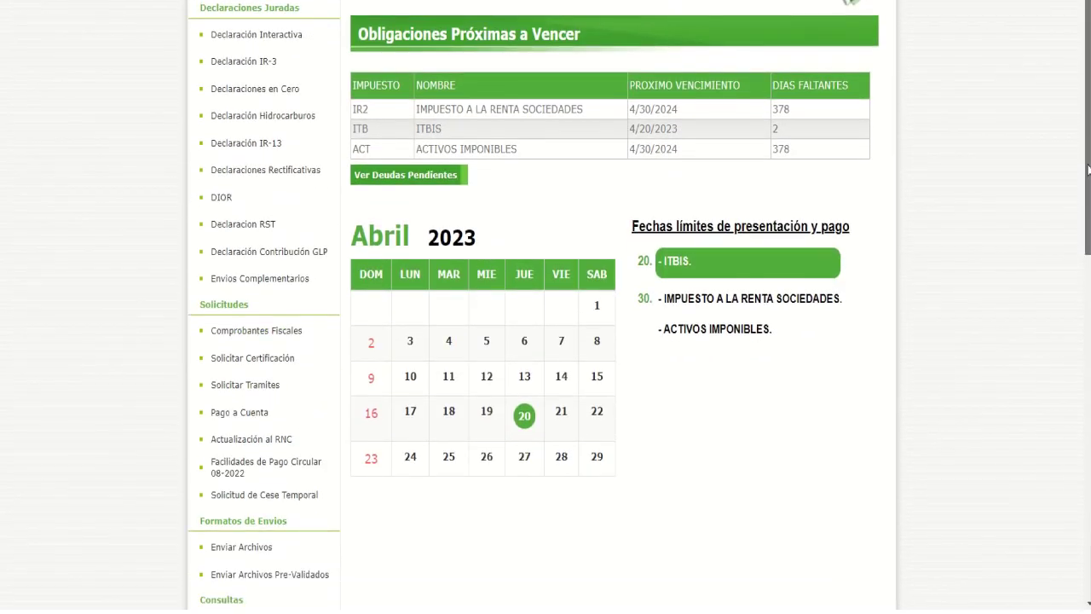
{"action": "scroll", "coordinate": [1089, 170], "scroll_direction": "down", "scroll_amount": 1}
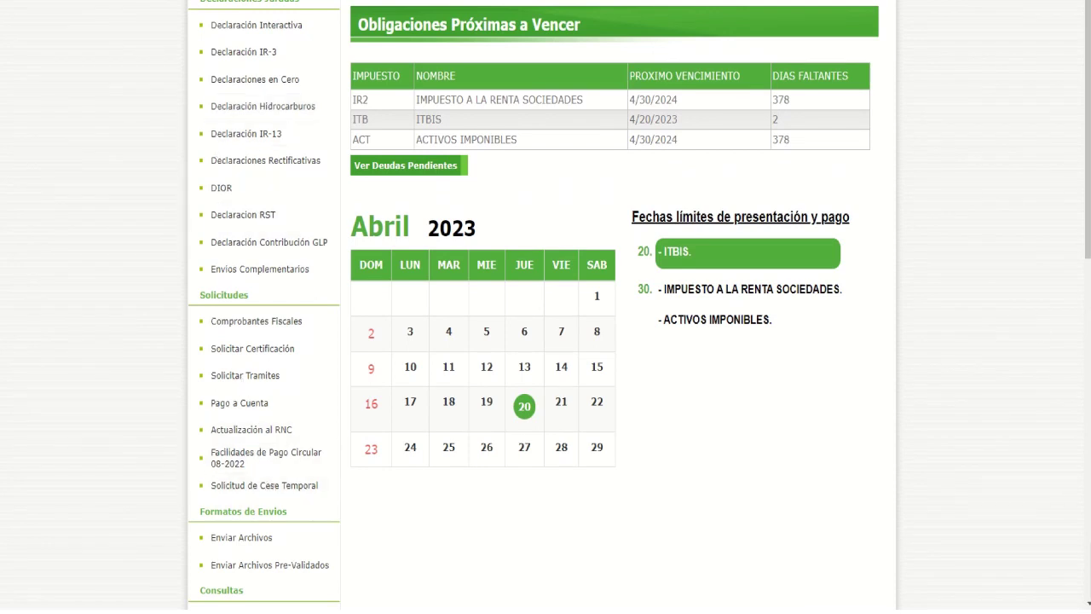
{"action": "left_click_drag", "start_coordinate": [1088, 141], "coordinate": [1088, 191]}
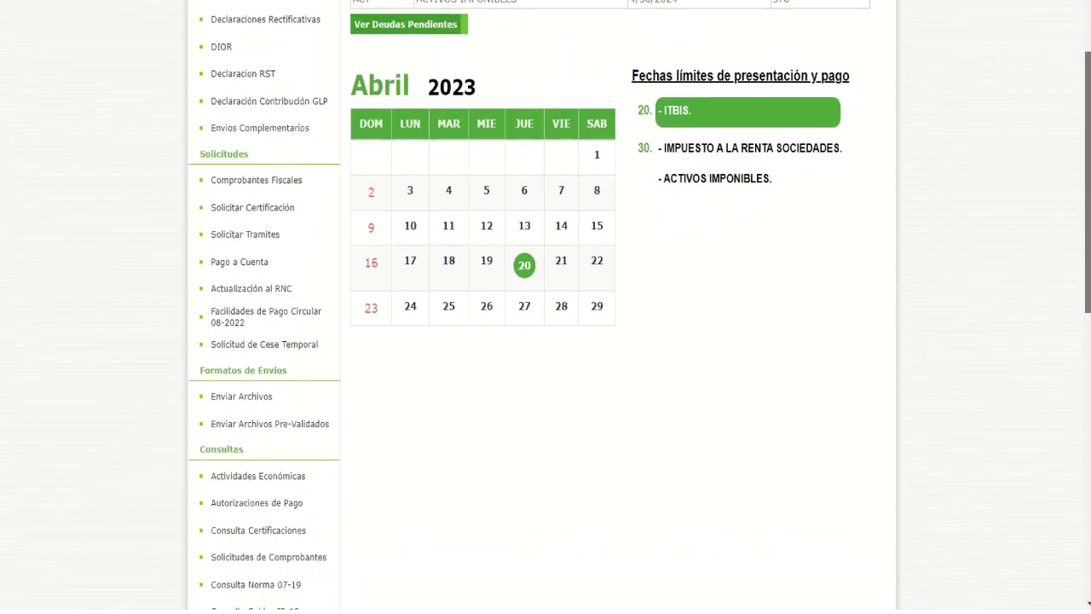